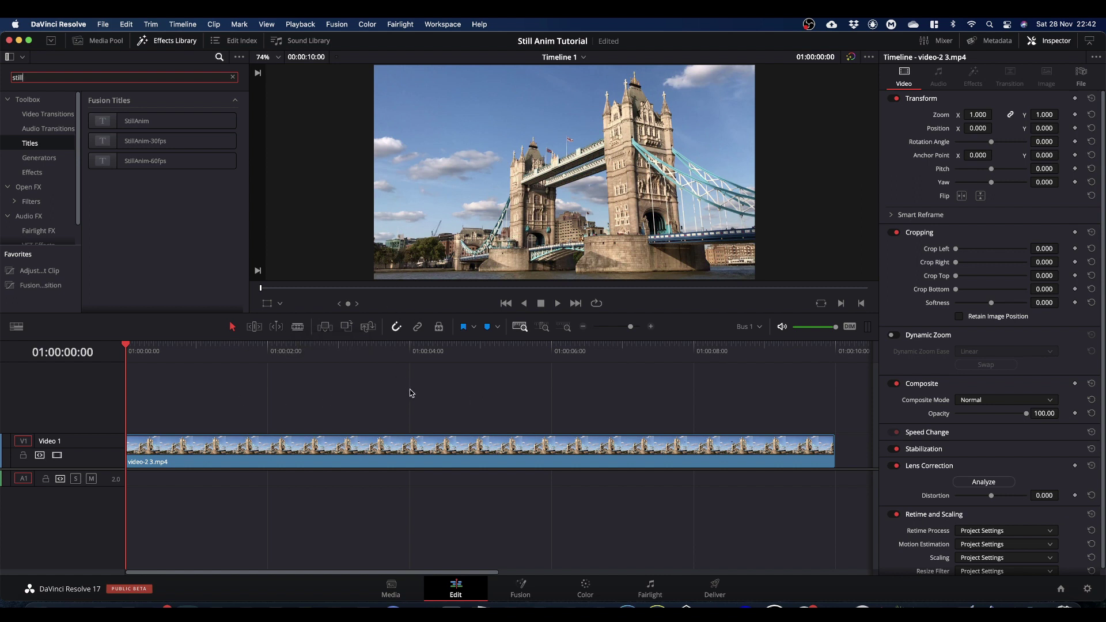
# Step: Play the first six seconds of the bridge clip and return the playhead to 01:00:01:22
pyautogui.click(277, 401)
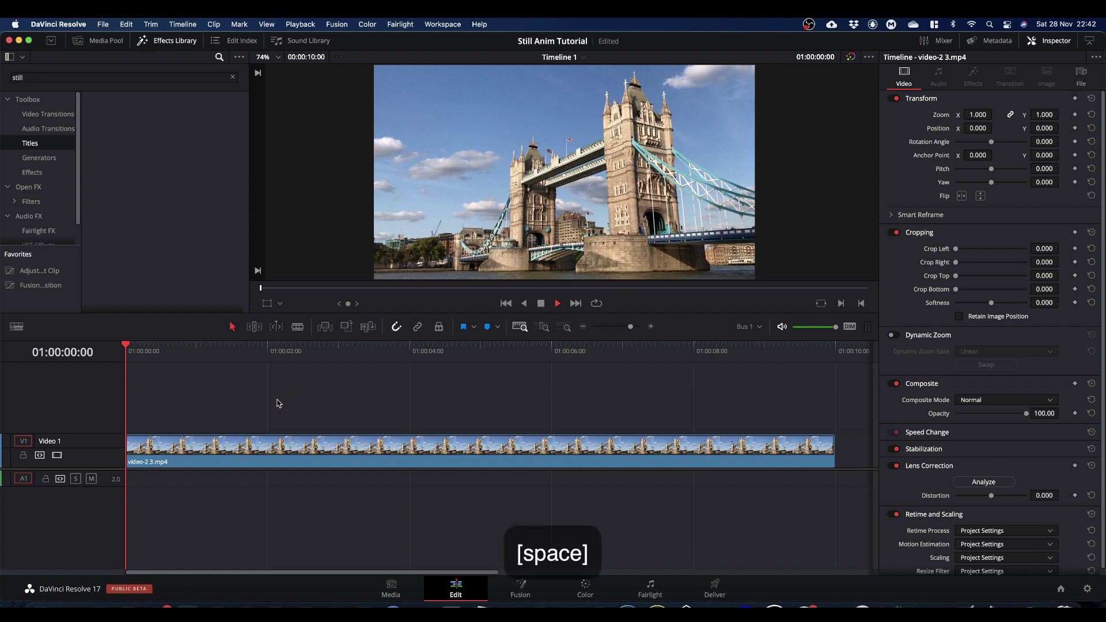
pyautogui.press('space')
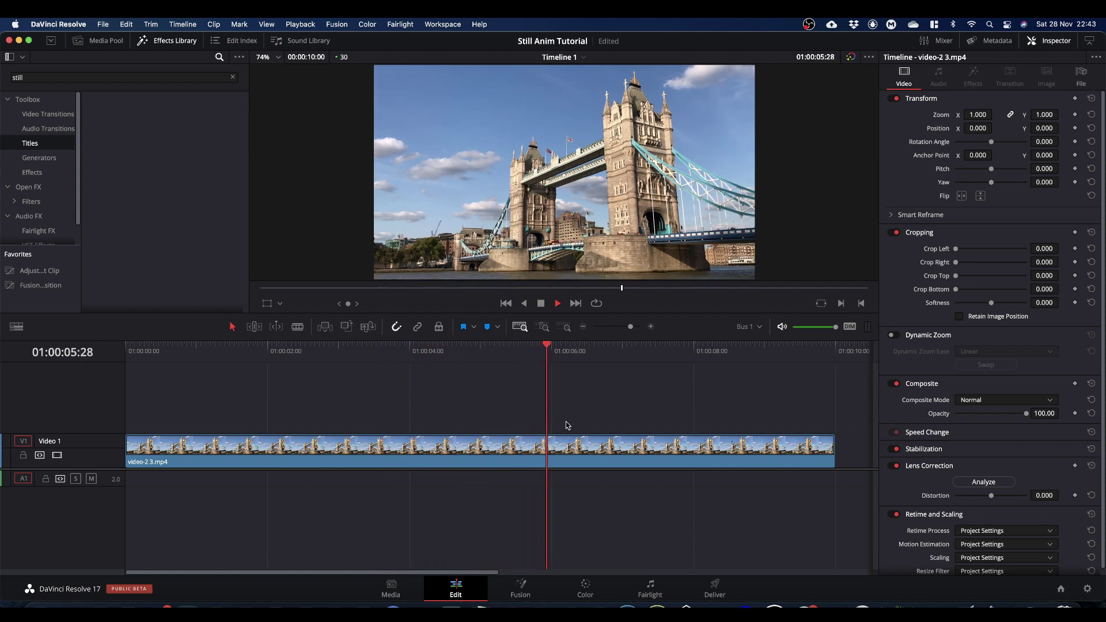
pyautogui.press('space')
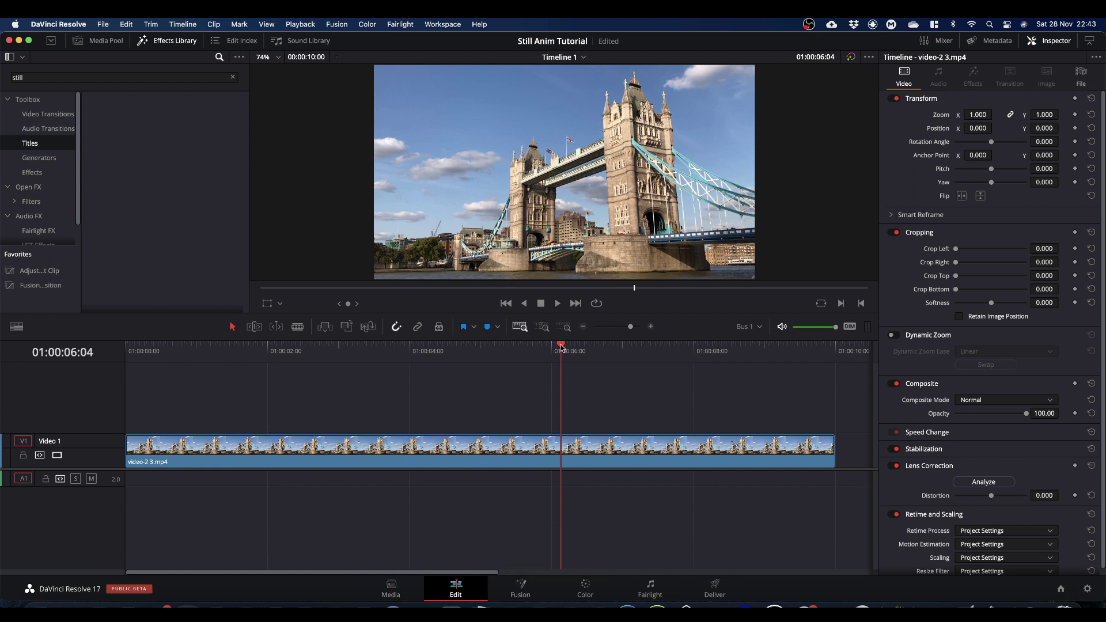
pyautogui.moveTo(562, 347); pyautogui.dragTo(249, 386)
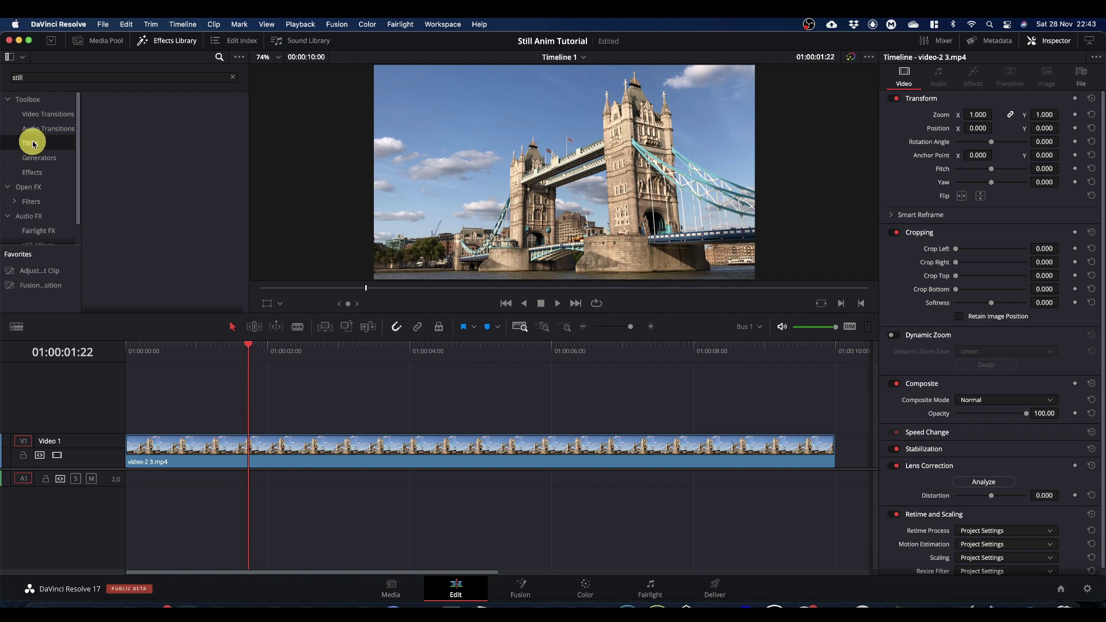
# Step: Search the titles for "still" and place StillAnim-30fps above the bridge clip, starting at about 01:00:01:12
pyautogui.click(233, 77)
pyautogui.scroll(-3, 167, 190)
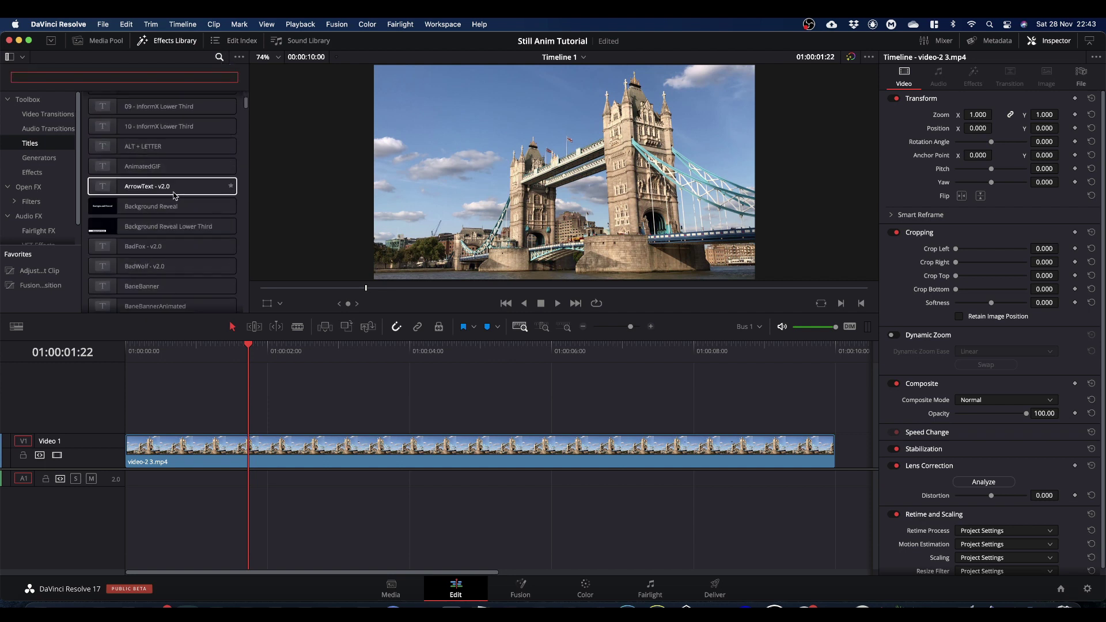
pyautogui.scroll(-10, 175, 196)
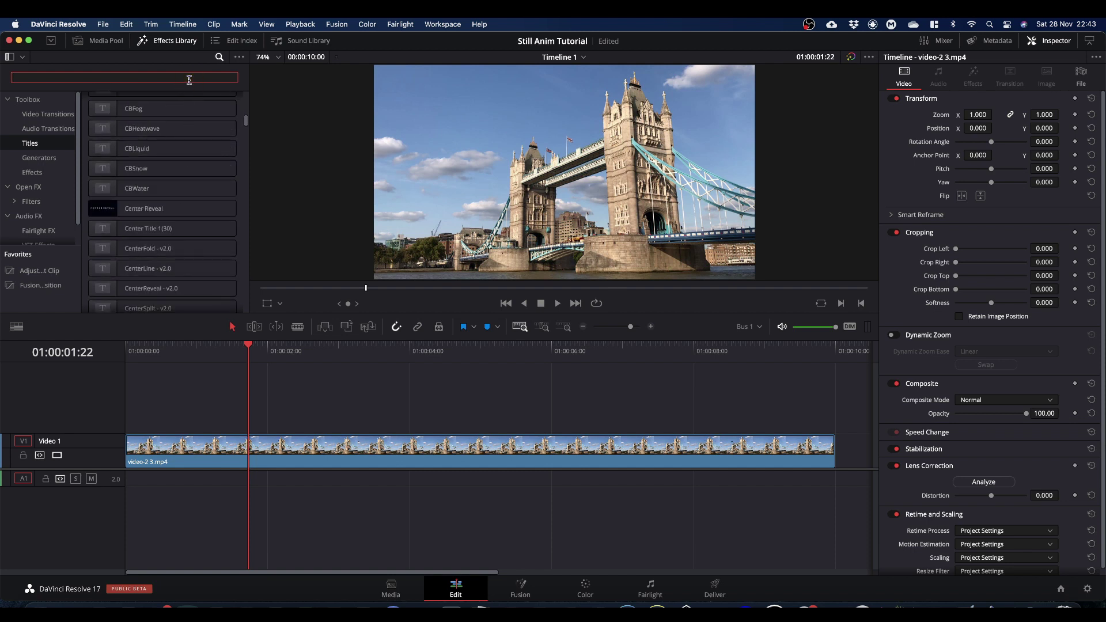
pyautogui.write('still')
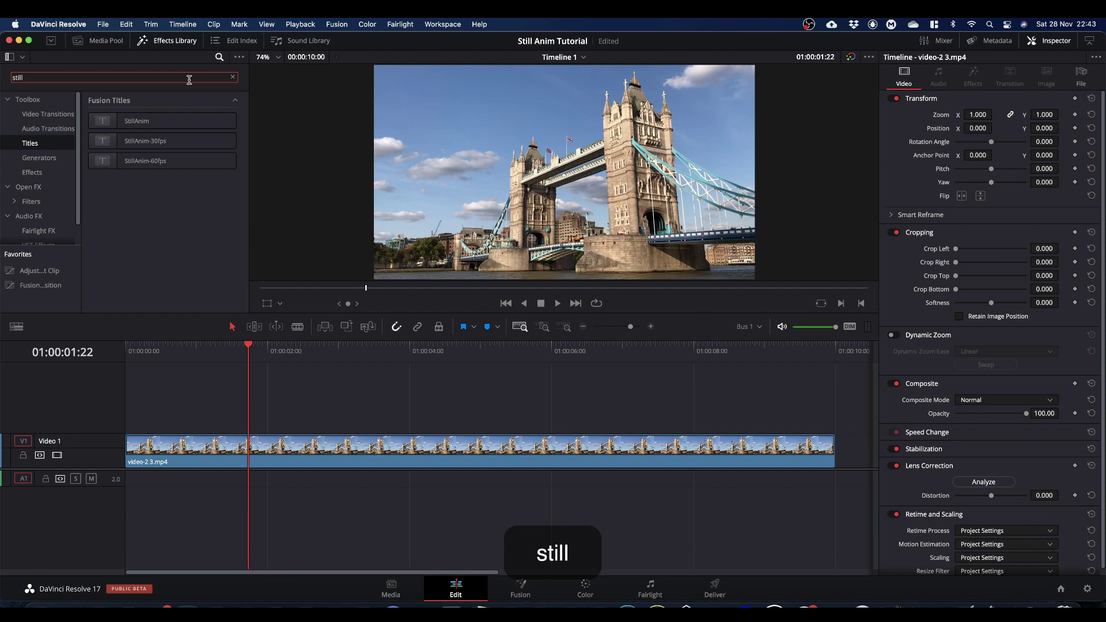
pyautogui.moveTo(111, 143); pyautogui.dragTo(224, 415)
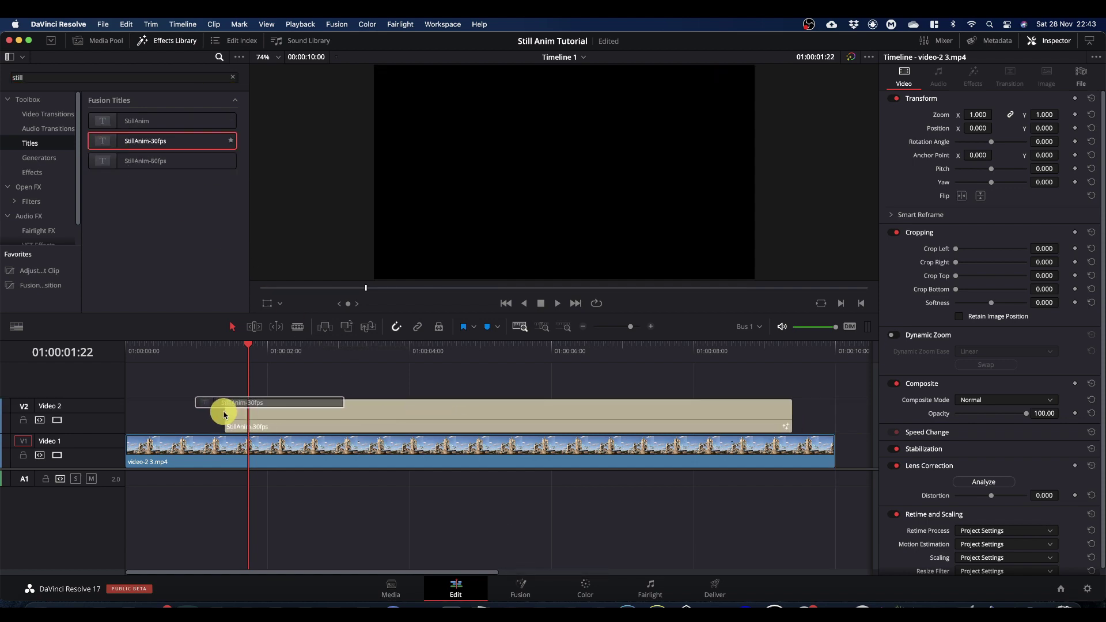
# Step: Set the duration of the StillAnim-30fps title clip to 5 seconds
pyautogui.click(385, 417)
pyautogui.rightClick(386, 419)
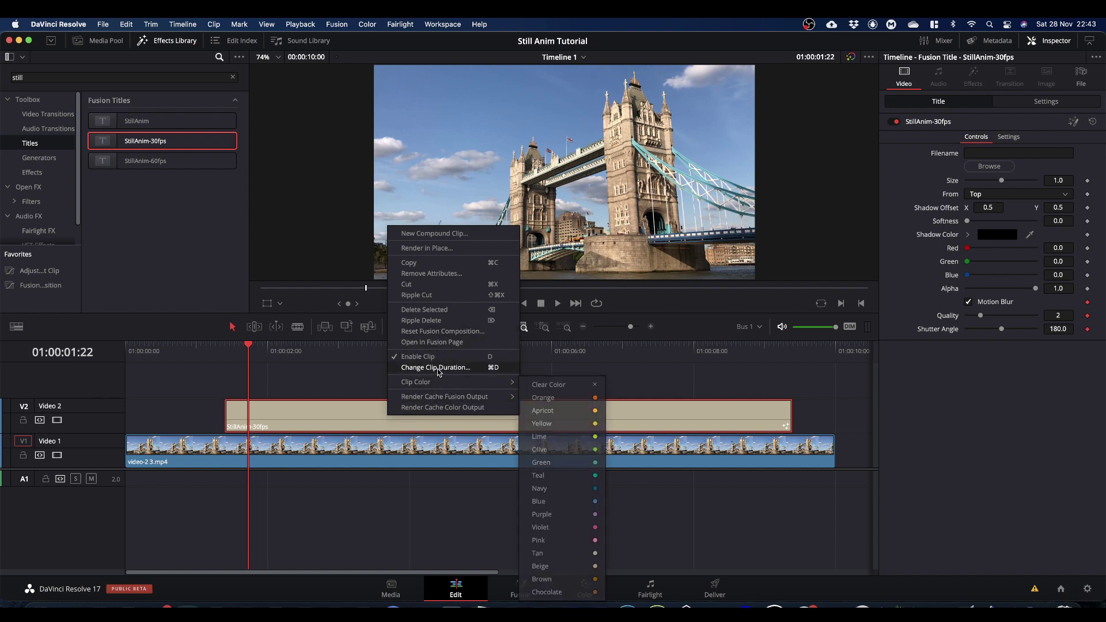
pyautogui.click(437, 367)
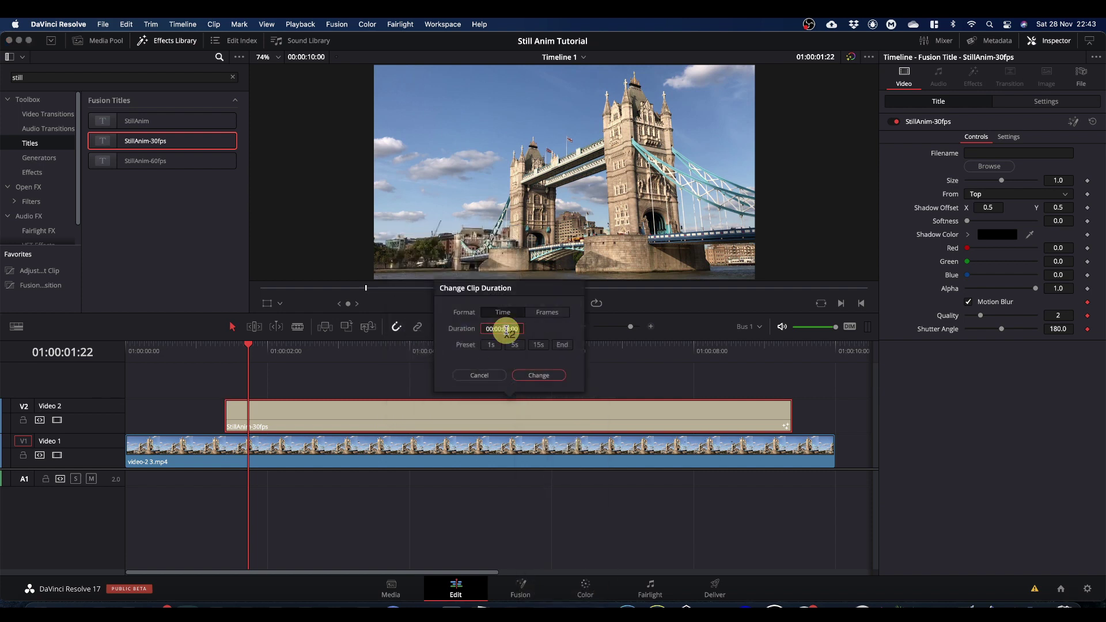
pyautogui.click(516, 346)
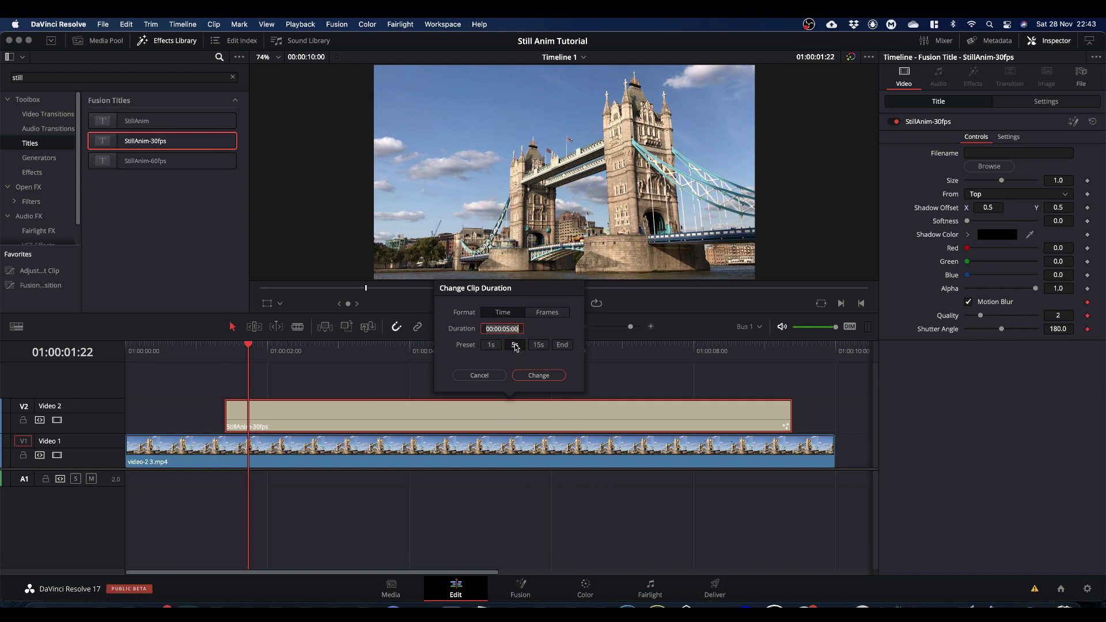
pyautogui.click(538, 377)
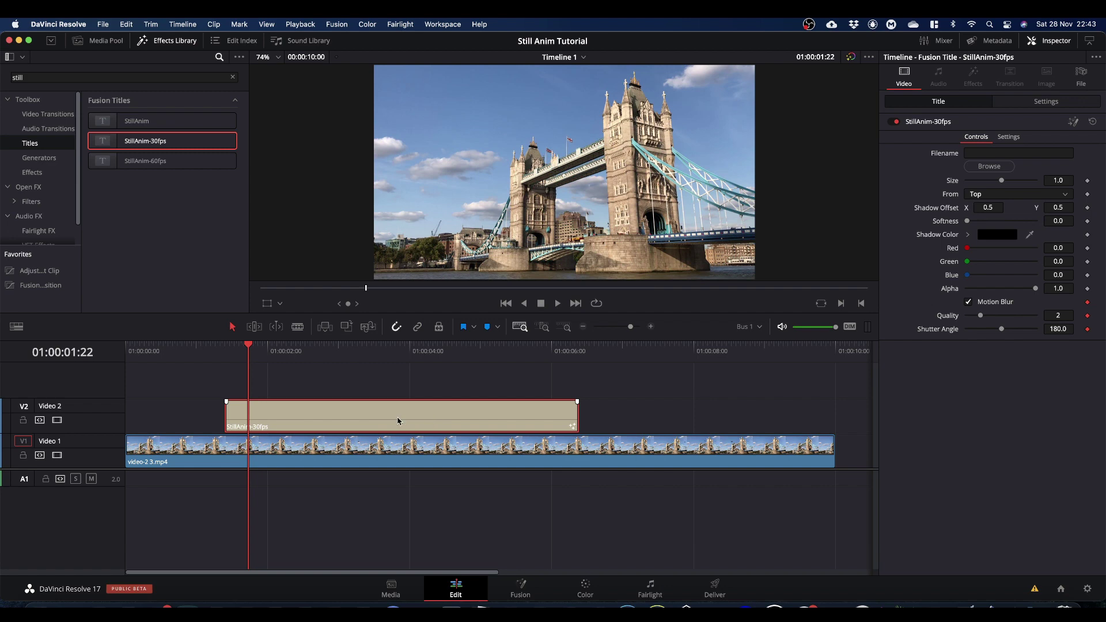
# Step: Load portrait-3163518_640.jpg into the StillAnim title and put the playhead at the title's start, 01:00:01:12
pyautogui.click(999, 168)
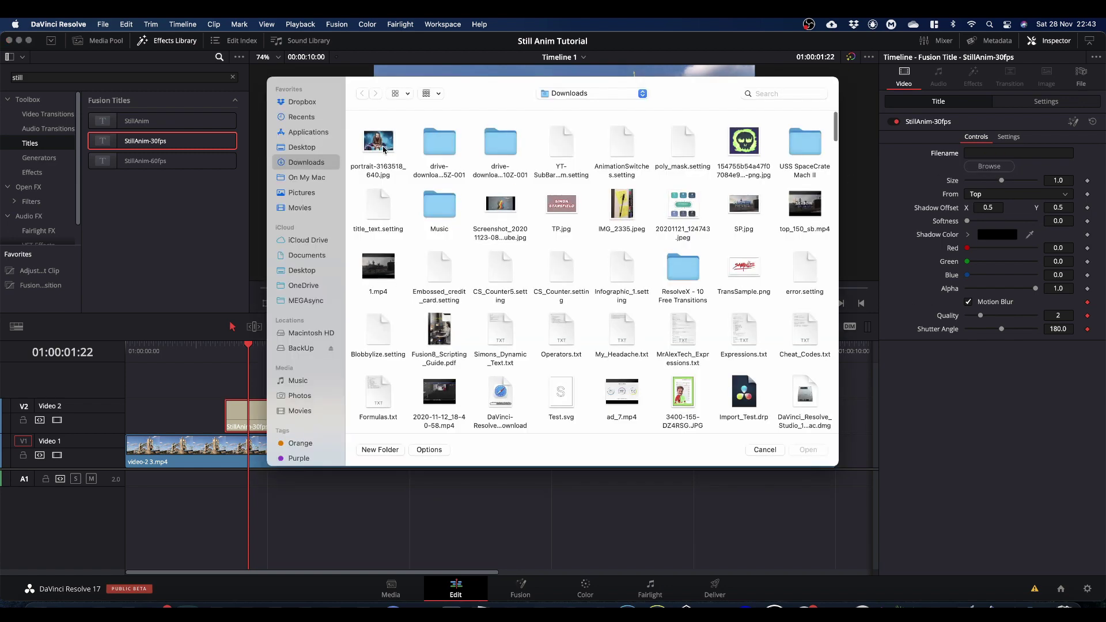
pyautogui.doubleClick(380, 144)
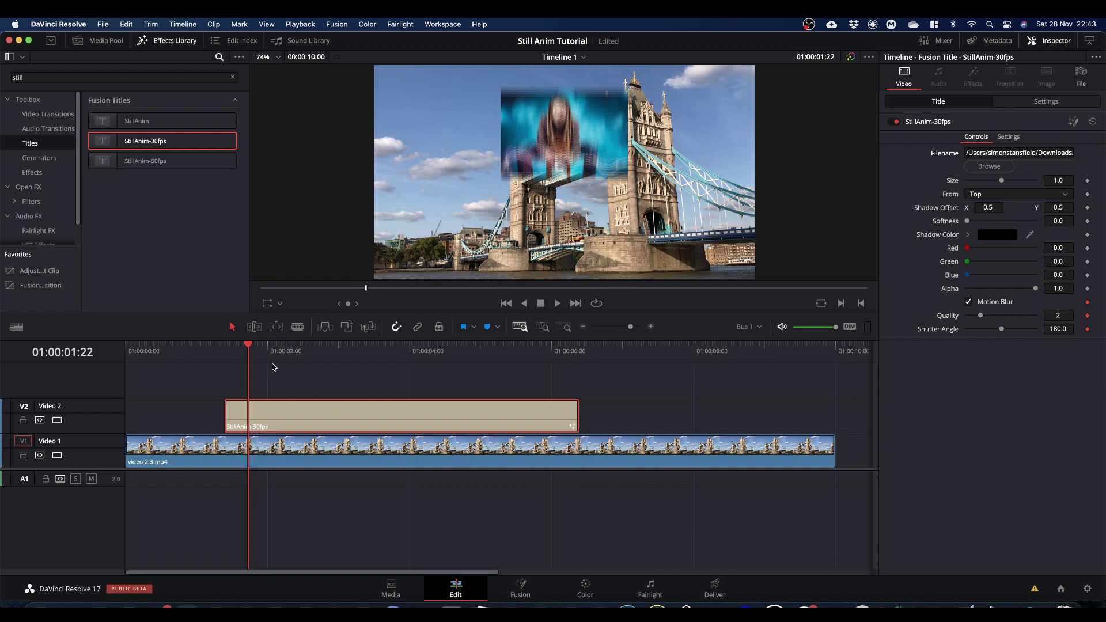
pyautogui.moveTo(247, 347); pyautogui.dragTo(231, 348)
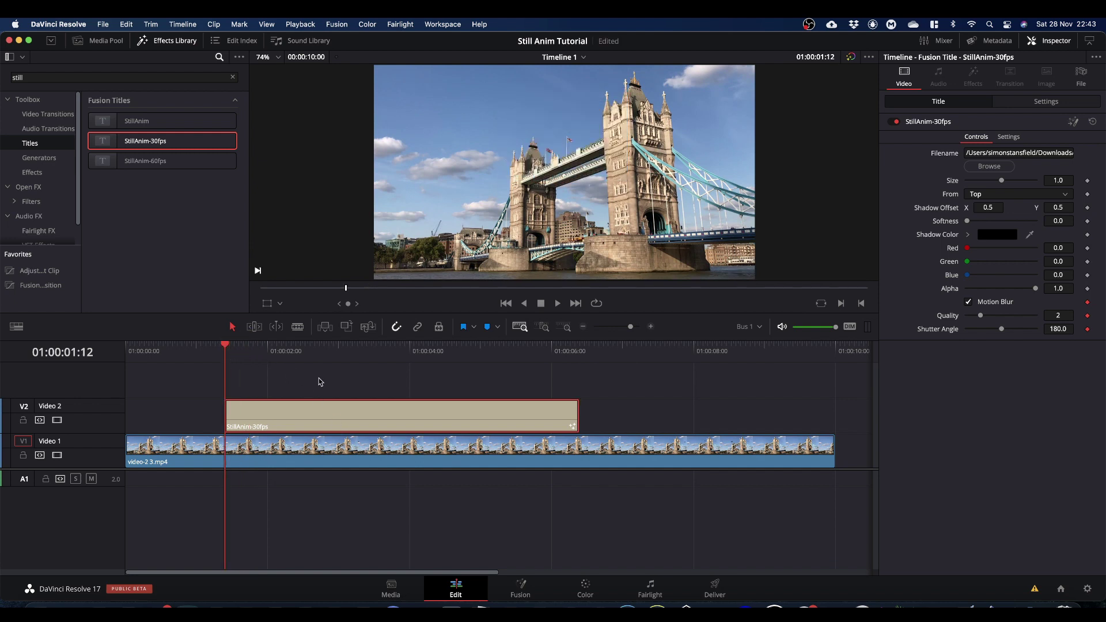
# Step: Play the timeline across the StillAnim title several times to review how the image animates in and out
pyautogui.press('space')
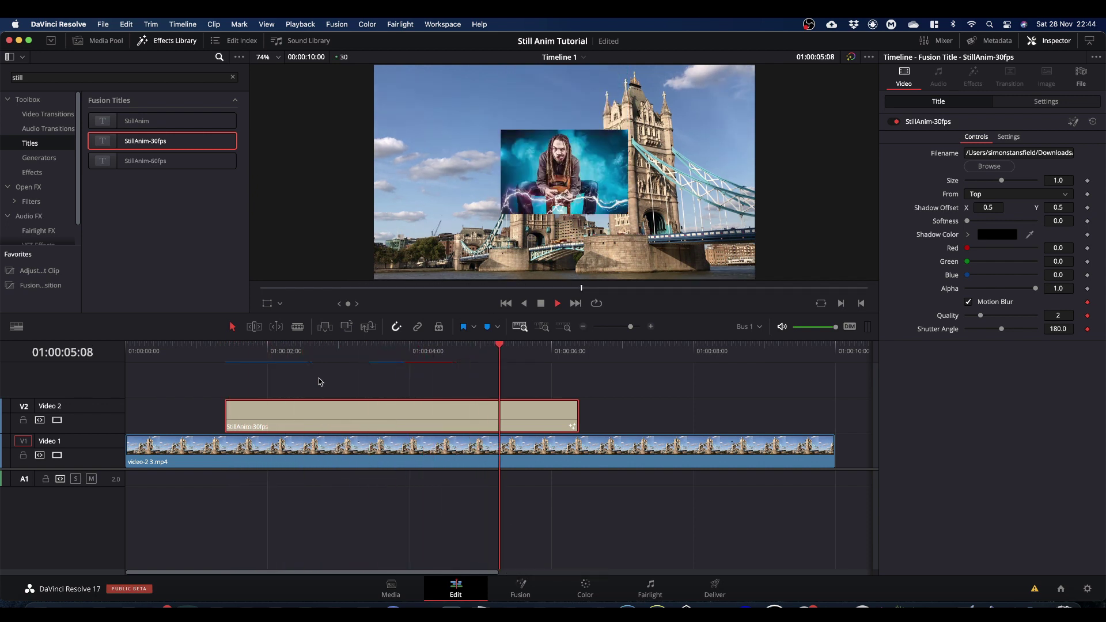
pyautogui.click(192, 348)
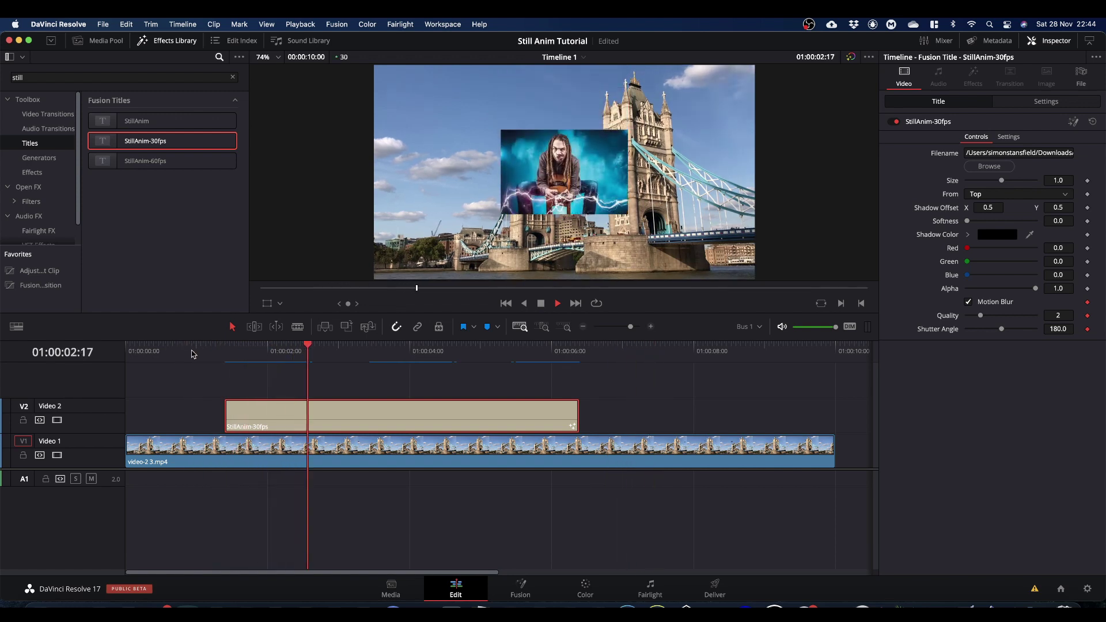
pyautogui.press('space')
pyautogui.press('space')
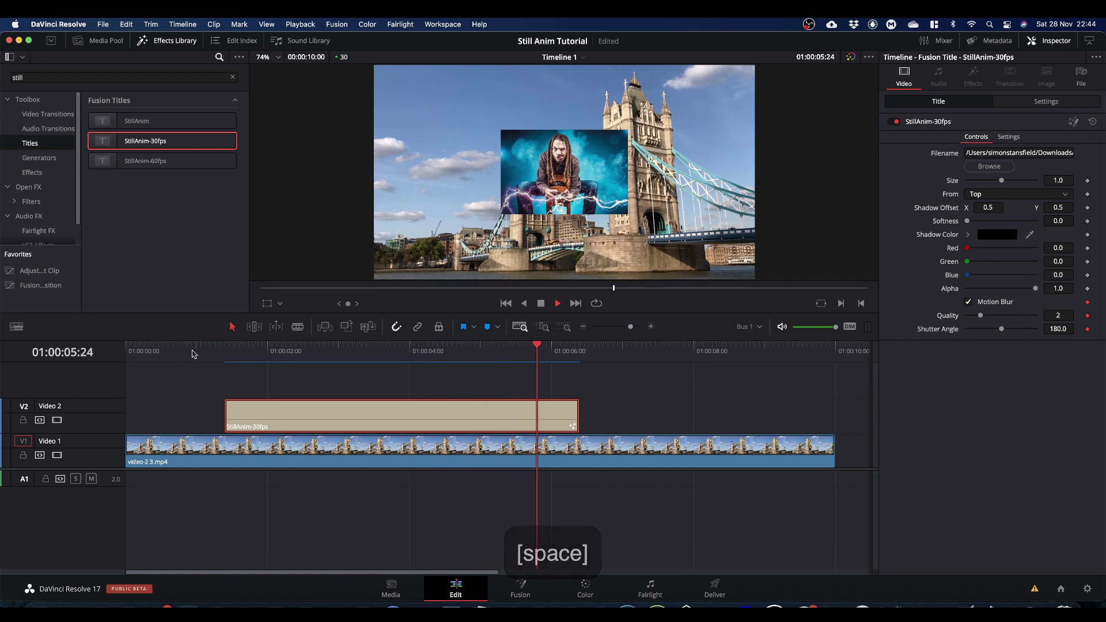
pyautogui.press('space')
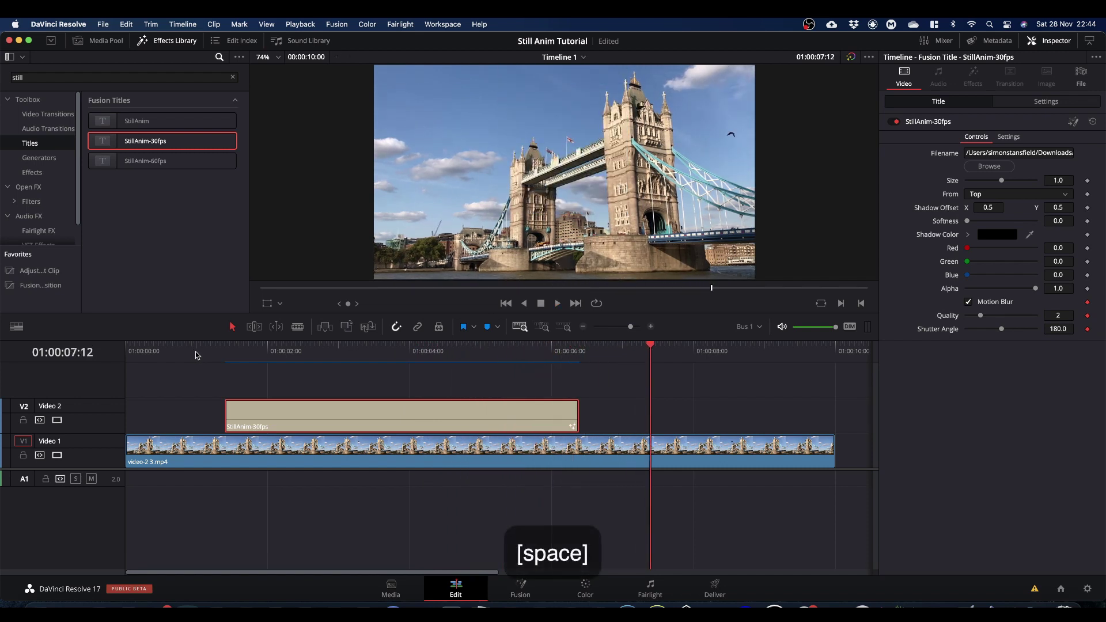
pyautogui.click(202, 350)
pyautogui.press('space')
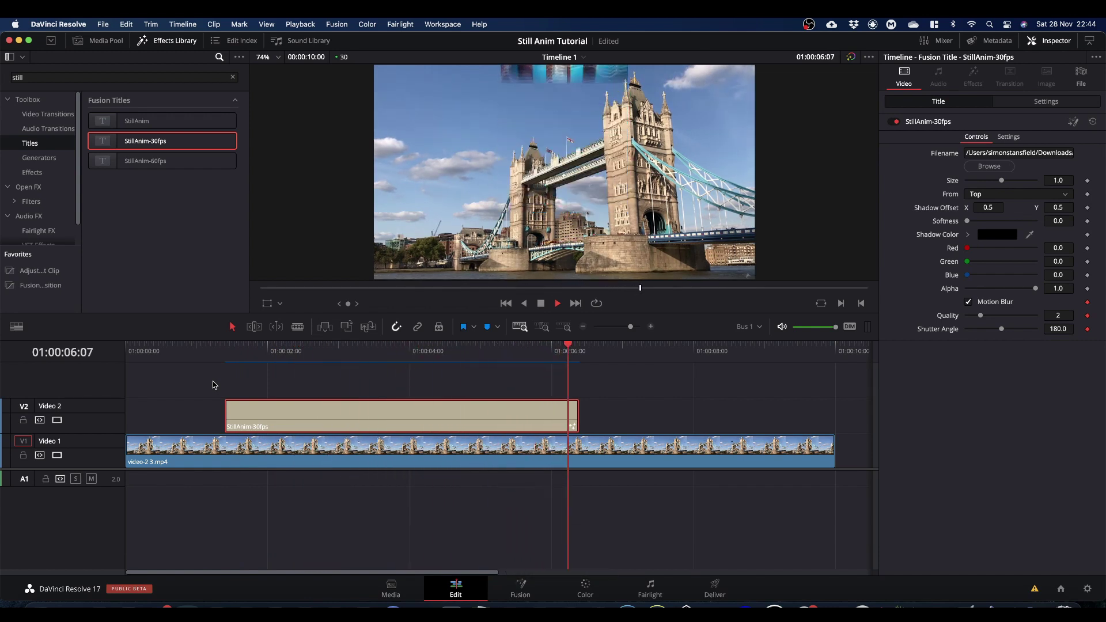
pyautogui.press('space')
# Step: At 01:00:03:18, set the image size to 1.95, shadow offset to X 0.512 and Y 0.481, and shadow softness to about 0.011
pyautogui.moveTo(581, 348); pyautogui.dragTo(381, 353)
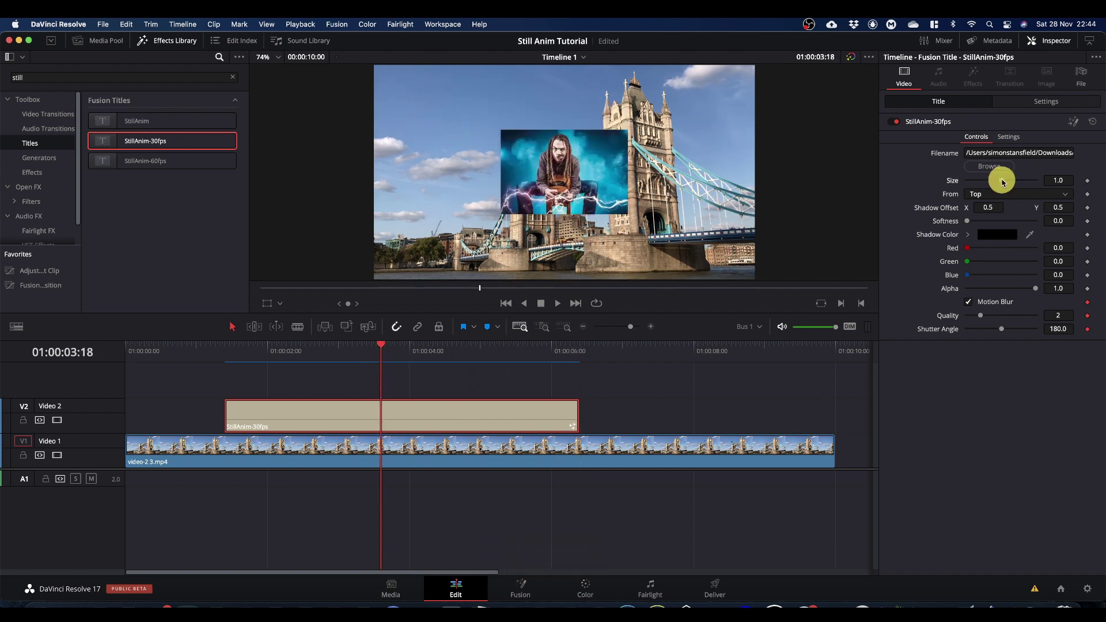
pyautogui.moveTo(1003, 182); pyautogui.dragTo(1048, 208)
pyautogui.moveTo(968, 223); pyautogui.dragTo(983, 225)
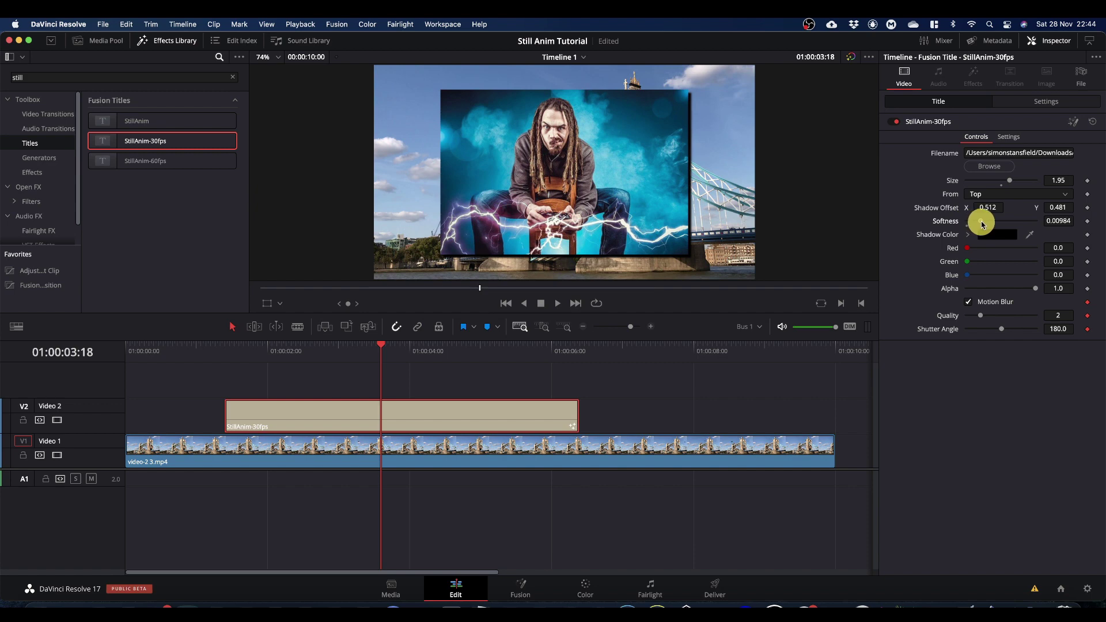
pyautogui.click(969, 302)
pyautogui.click(969, 302)
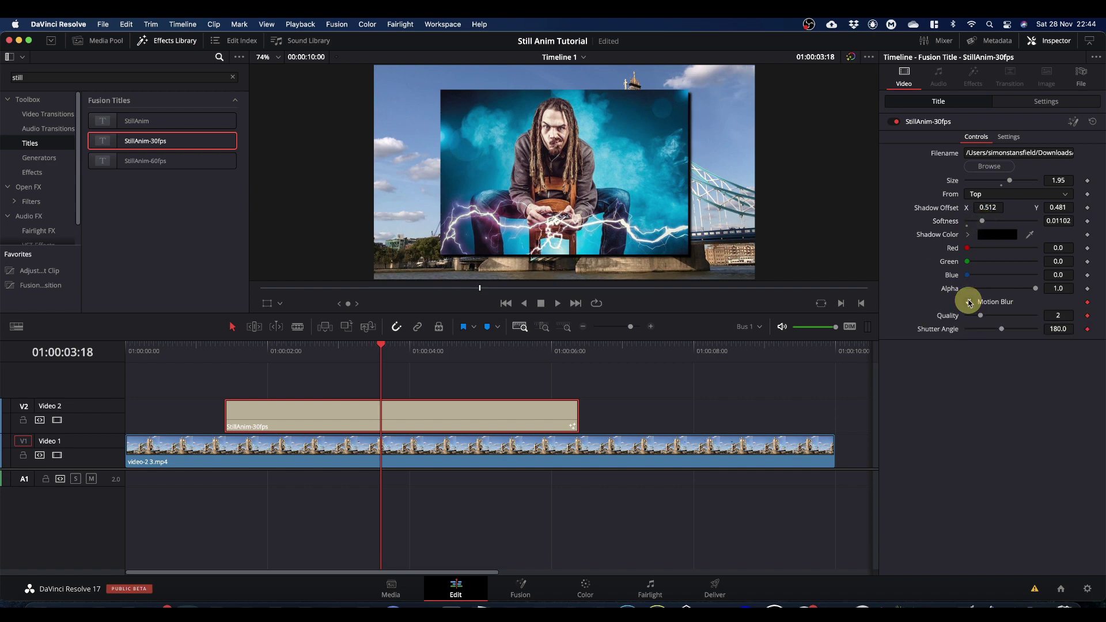
# Step: Switch the playback render cache mode to User
pyautogui.click(299, 26)
pyautogui.moveTo(309, 88)
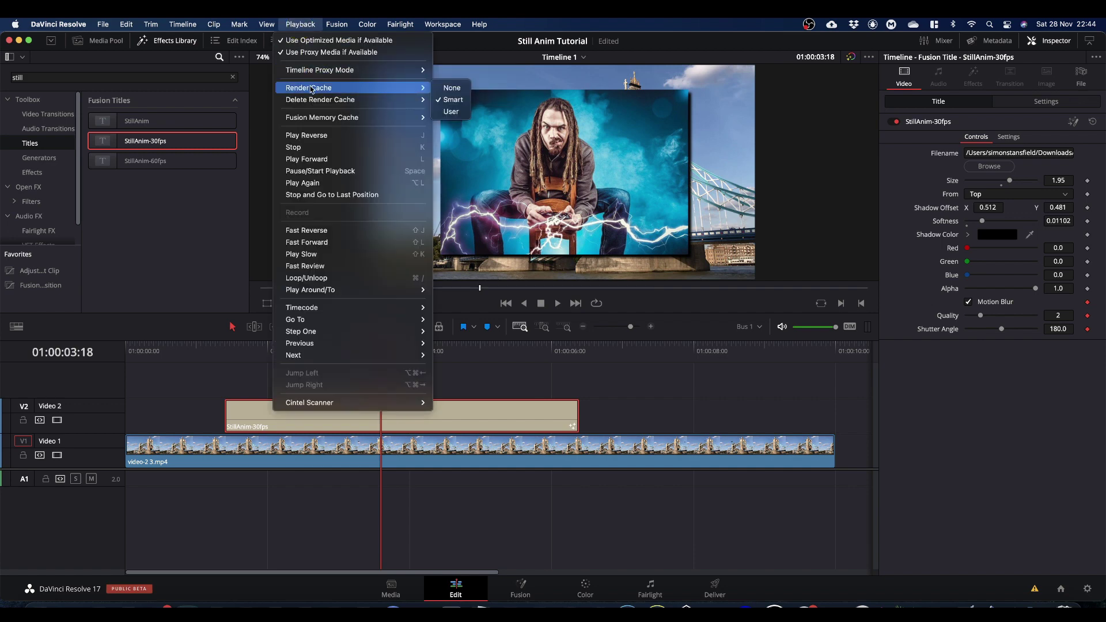
pyautogui.click(451, 111)
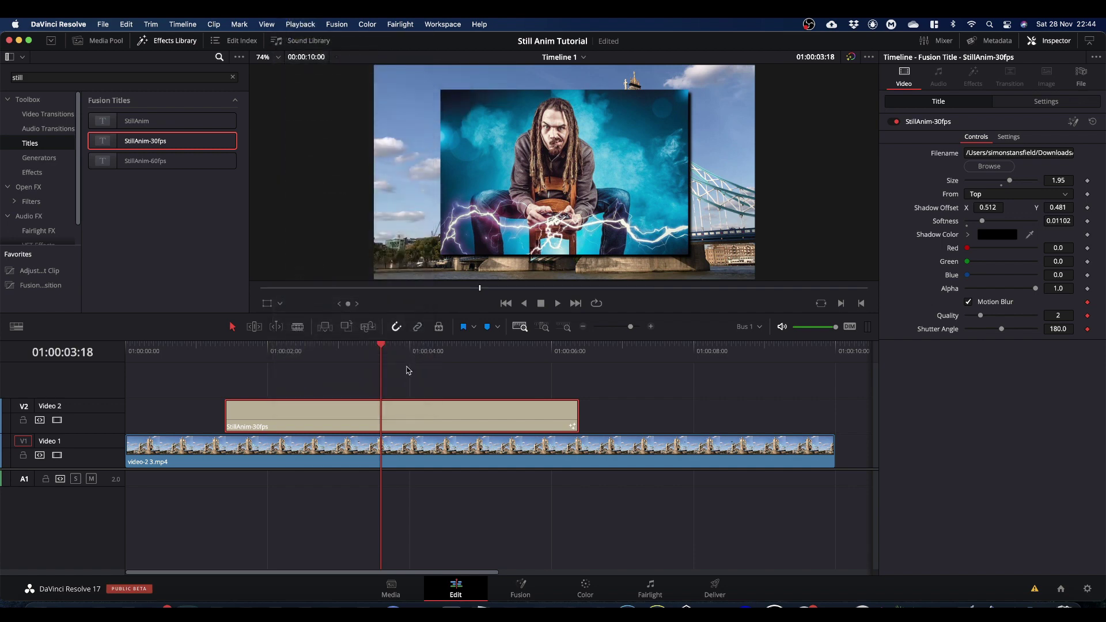
# Step: Replay the StillAnim title from its start to review the enlarged image's entrance and exit with its shadow
pyautogui.moveTo(385, 353); pyautogui.dragTo(222, 363)
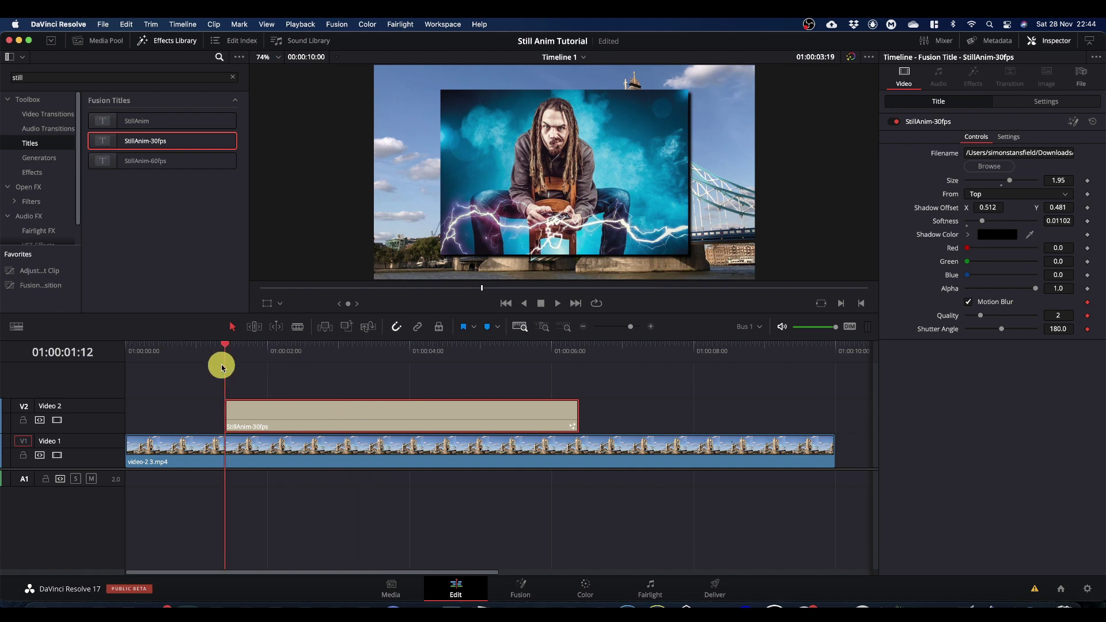
pyautogui.press('space')
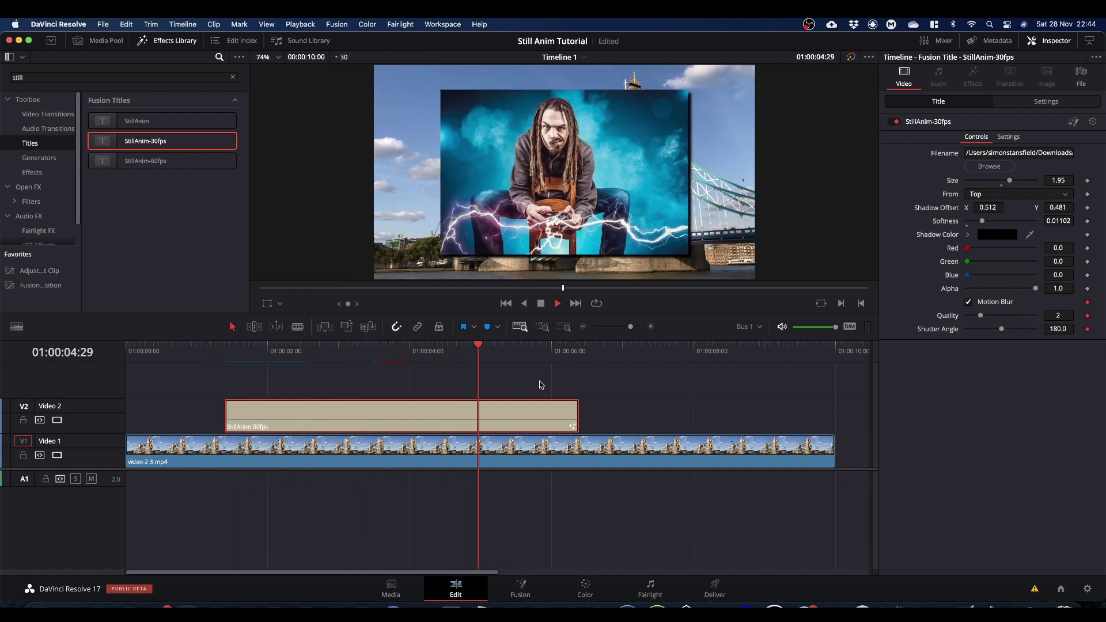
pyautogui.press('space')
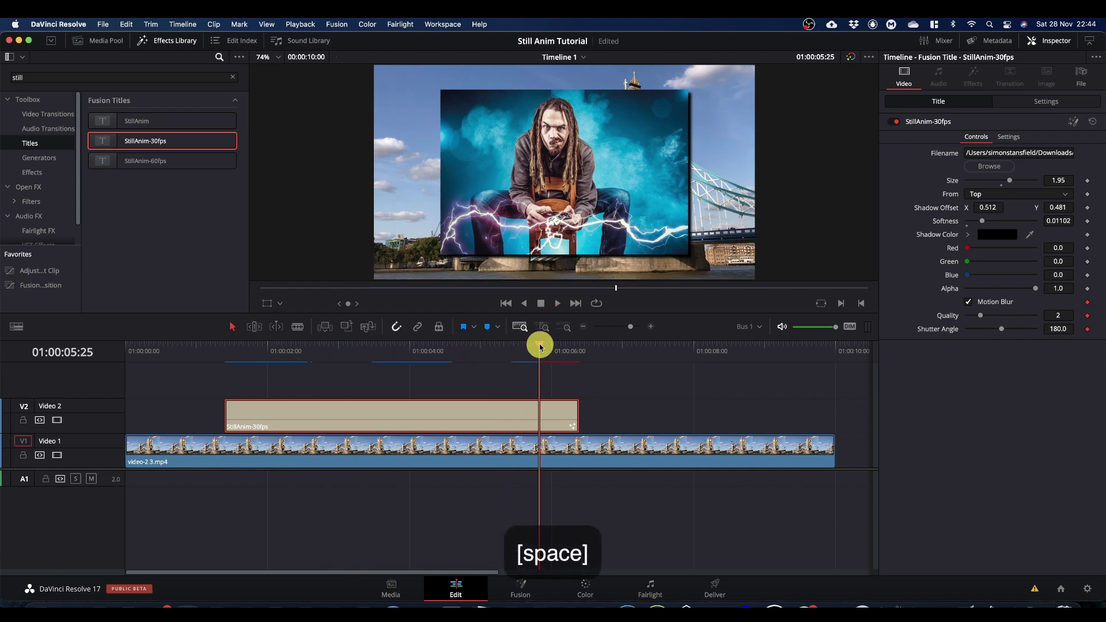
pyautogui.moveTo(540, 346); pyautogui.dragTo(168, 347)
pyautogui.press('space')
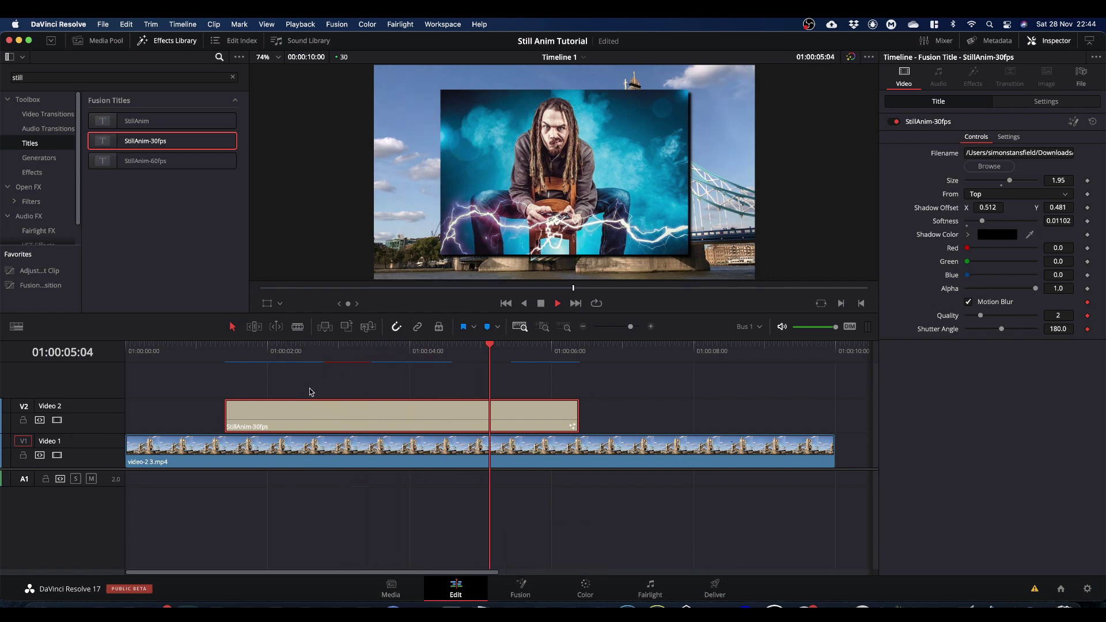
pyautogui.press('space')
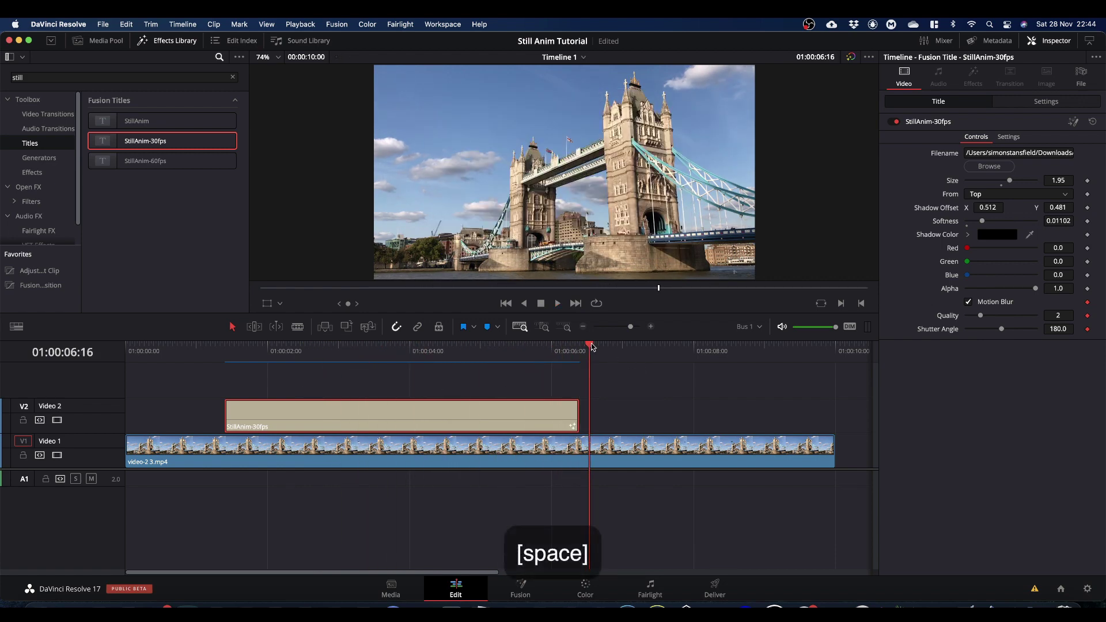
pyautogui.moveTo(592, 346); pyautogui.dragTo(248, 360)
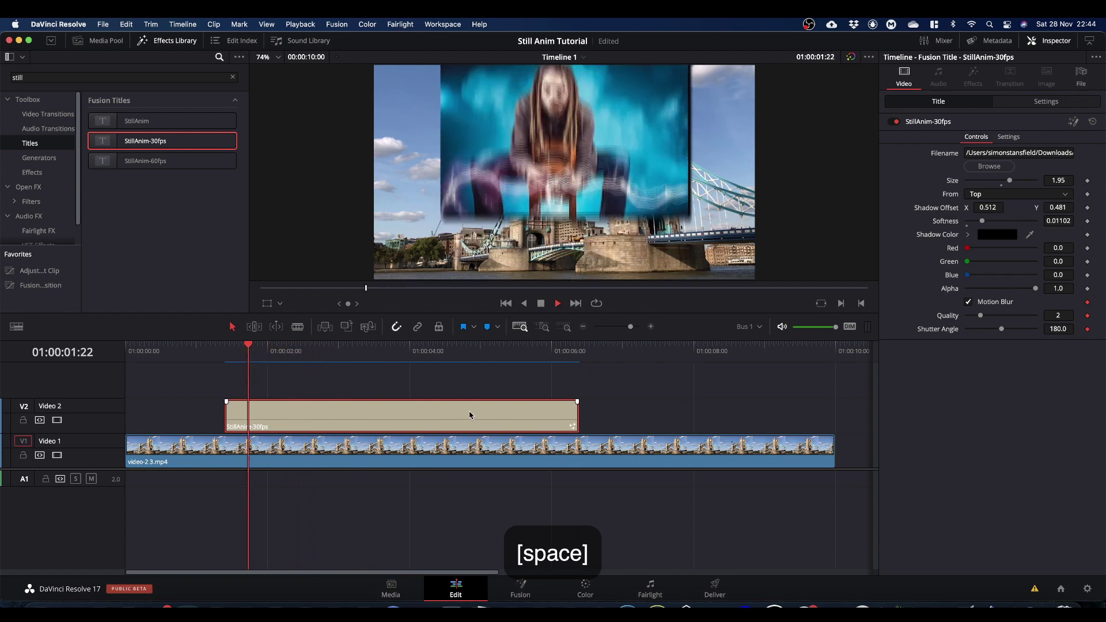
pyautogui.press('space')
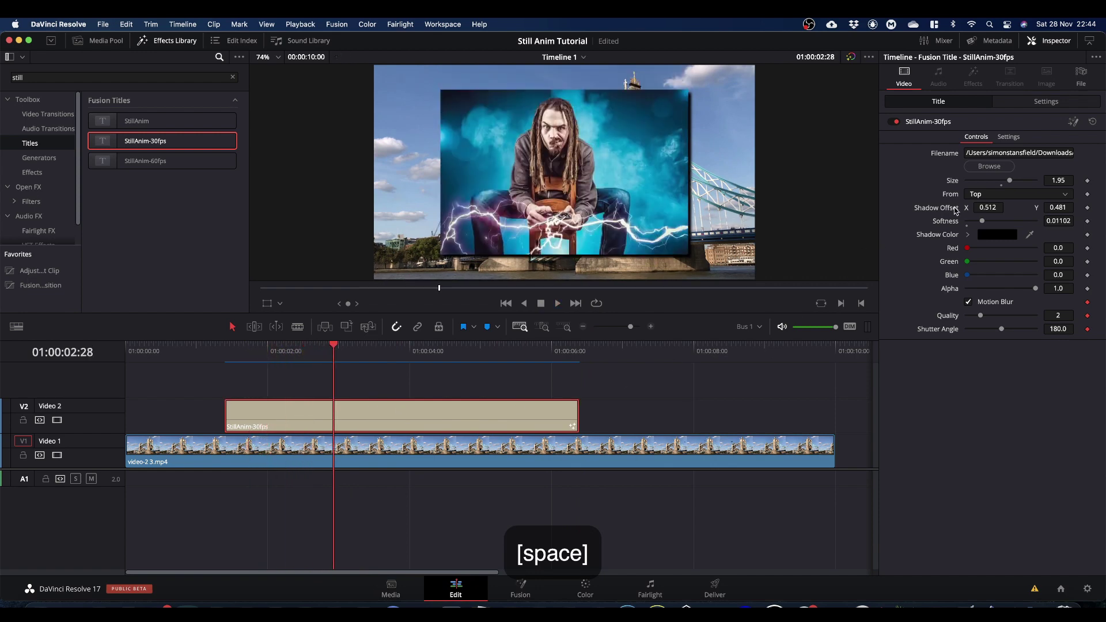
# Step: Make the image animate in from the Bottom and play the title to check the movement
pyautogui.click(979, 194)
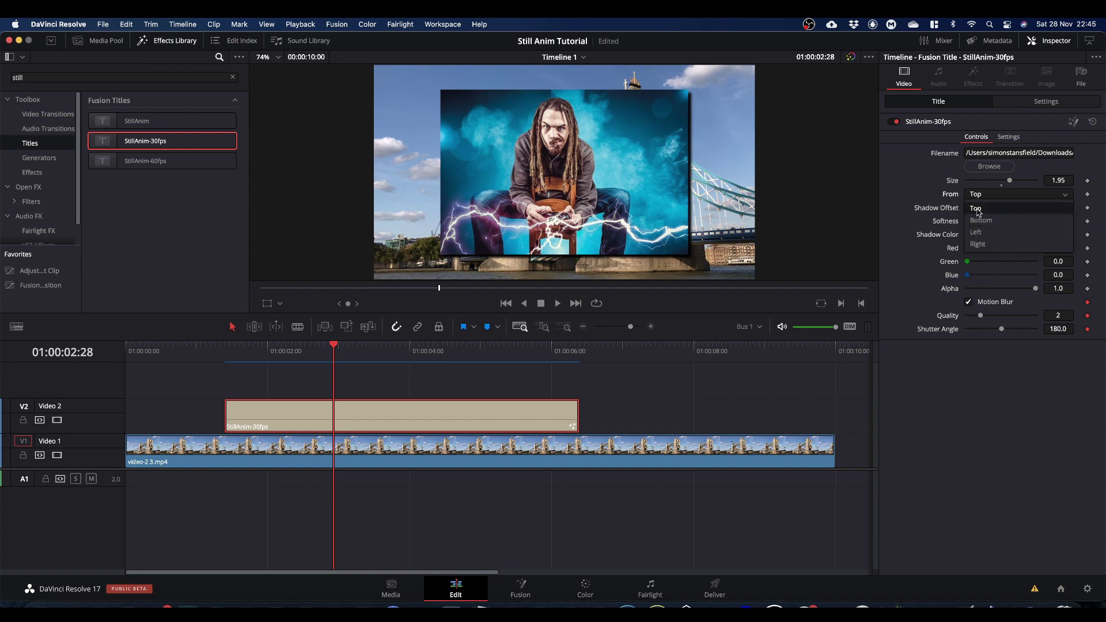
pyautogui.click(980, 221)
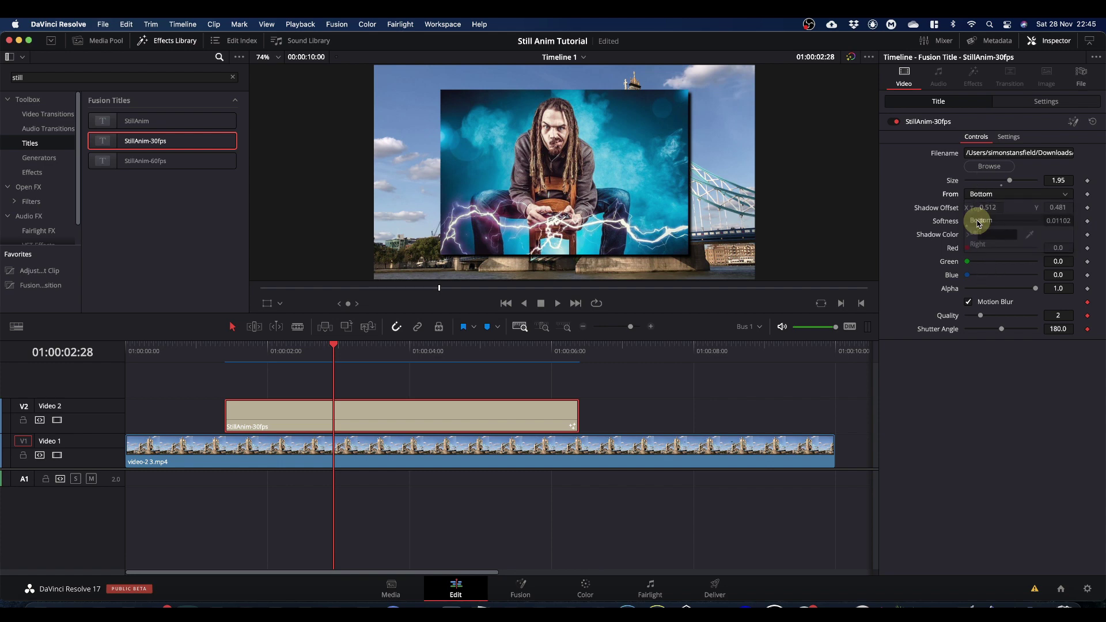
pyautogui.press('space')
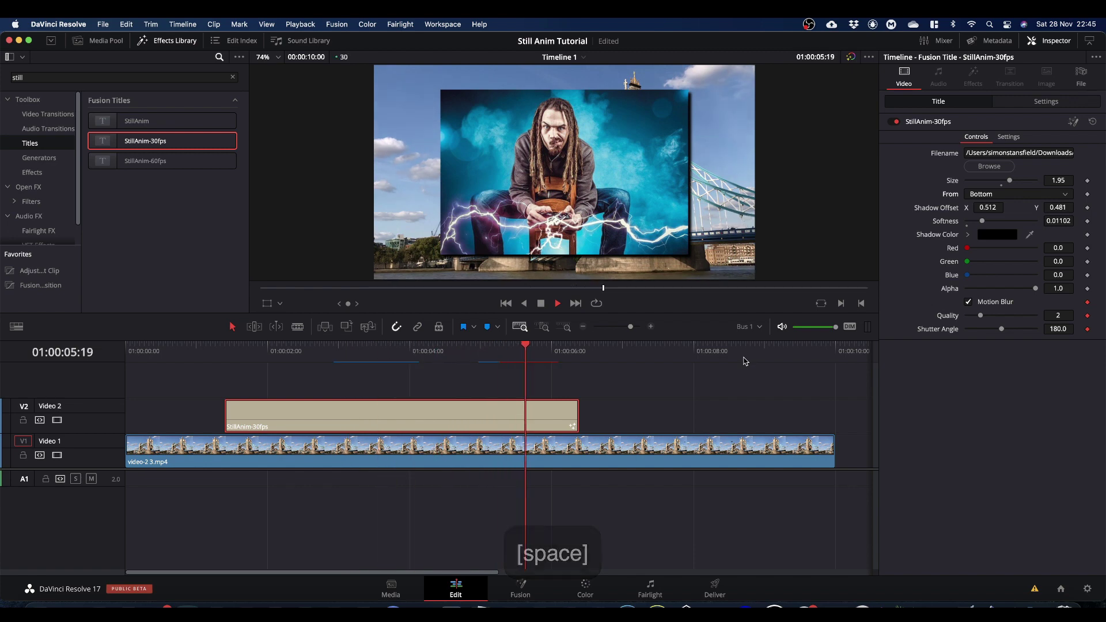
# Step: Replay the StillAnim title from its start to check the image's entrance from the bottom
pyautogui.press('space')
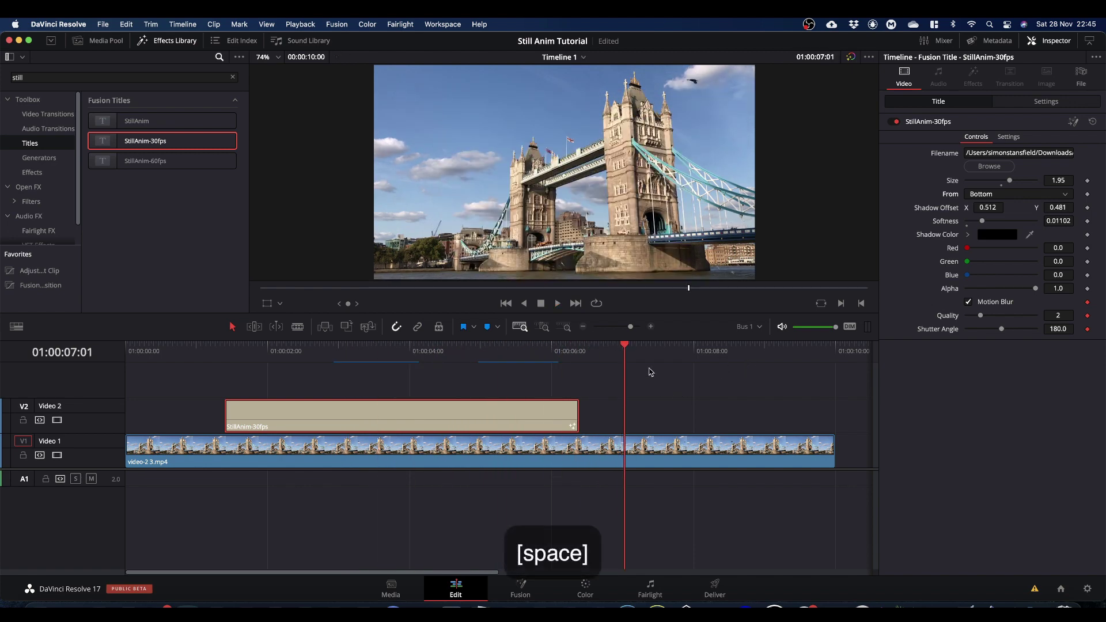
pyautogui.moveTo(631, 350); pyautogui.dragTo(223, 388)
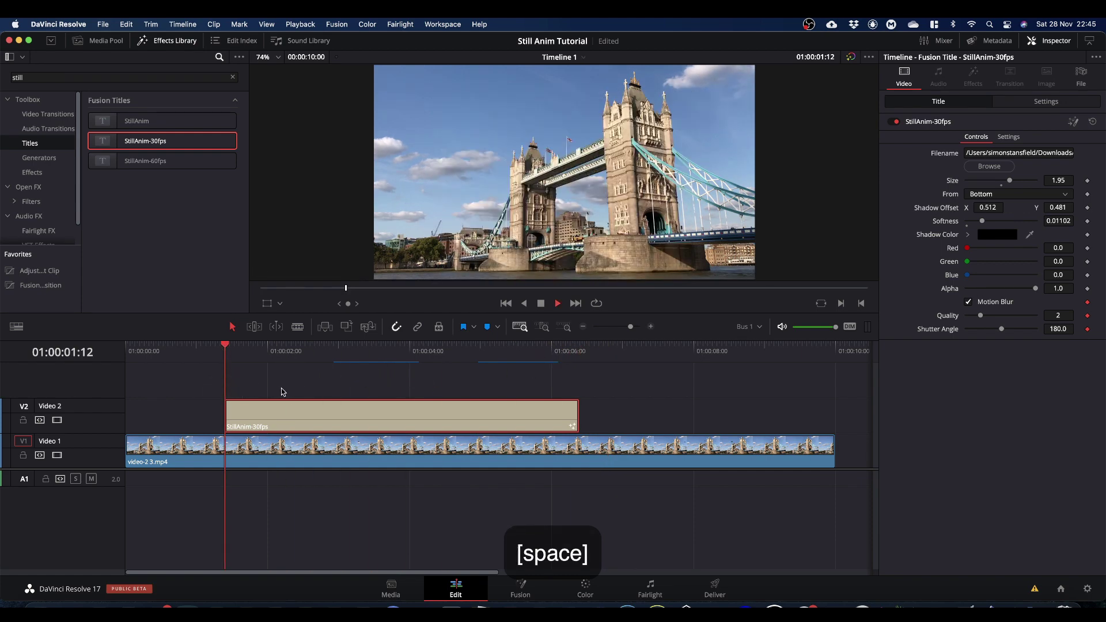
pyautogui.press('space')
pyautogui.press('space')
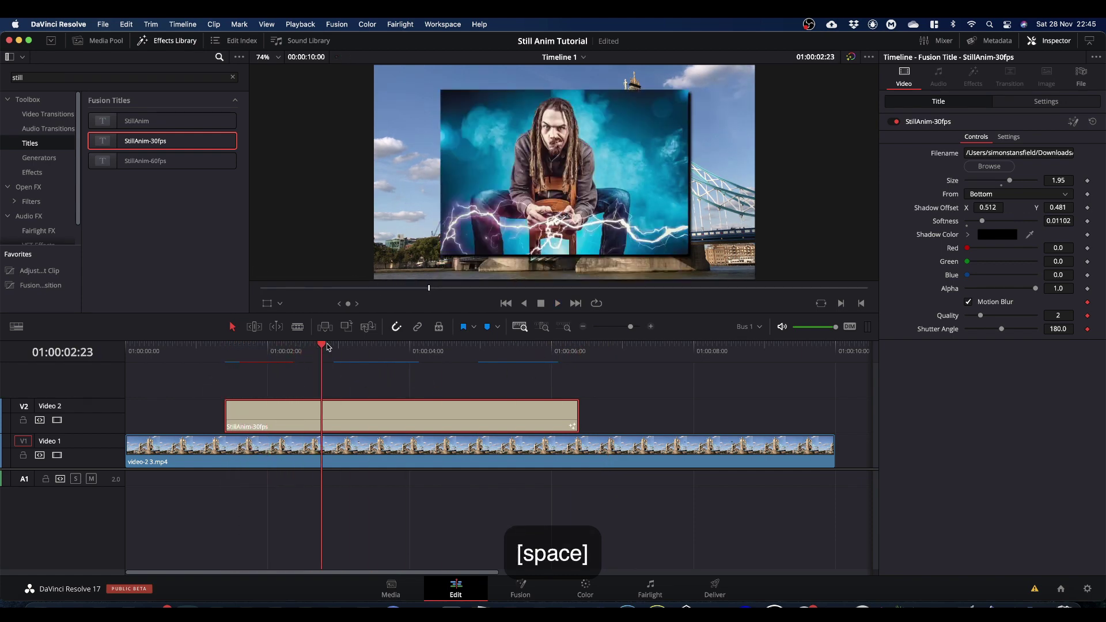
pyautogui.click(317, 346)
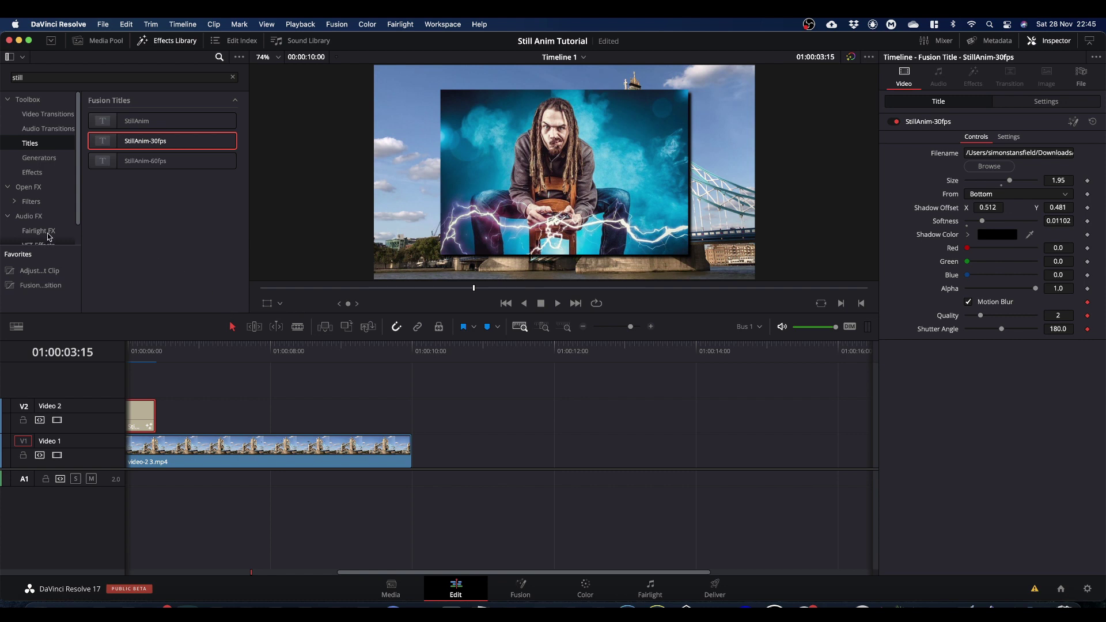
# Step: Clear the effects search and place a Fusion Composition on Video 1 after the bridge clip
pyautogui.click(235, 79)
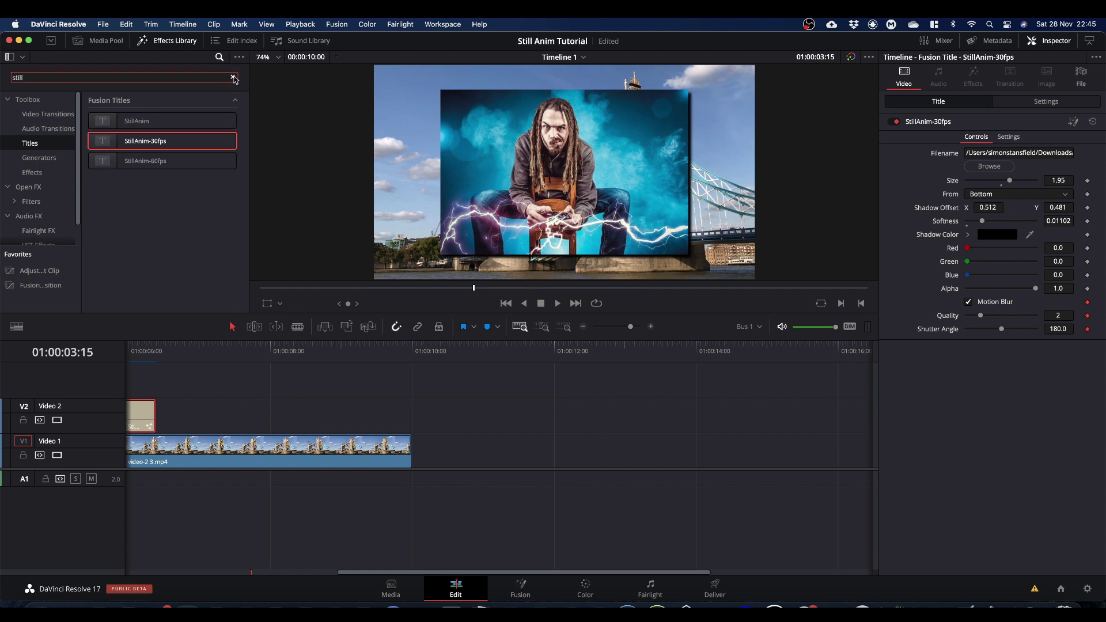
pyautogui.click(233, 78)
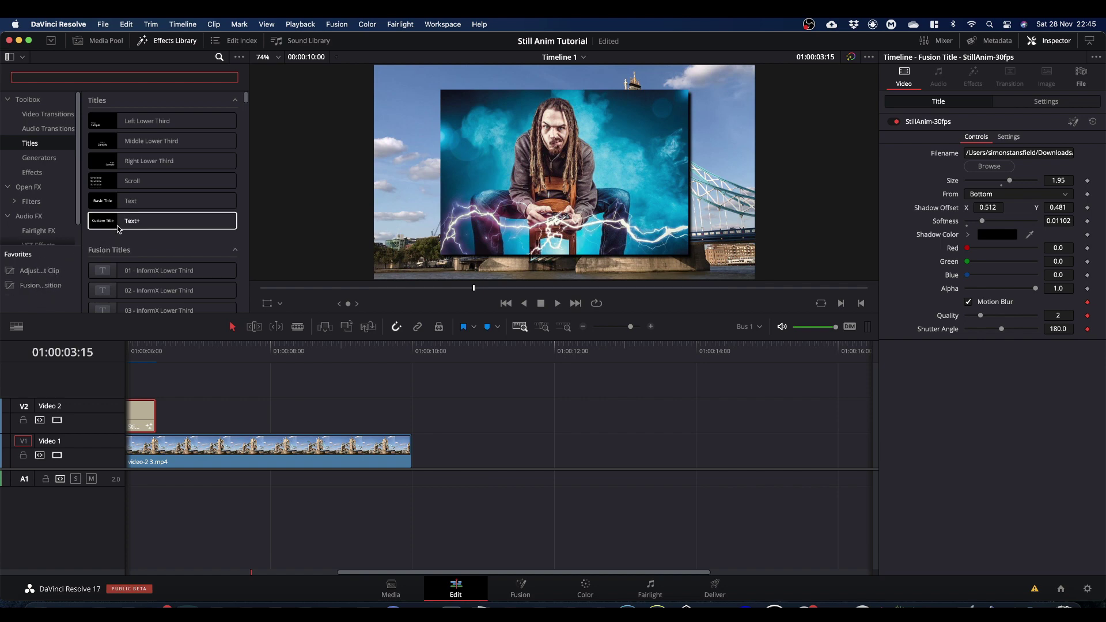
pyautogui.click(175, 41)
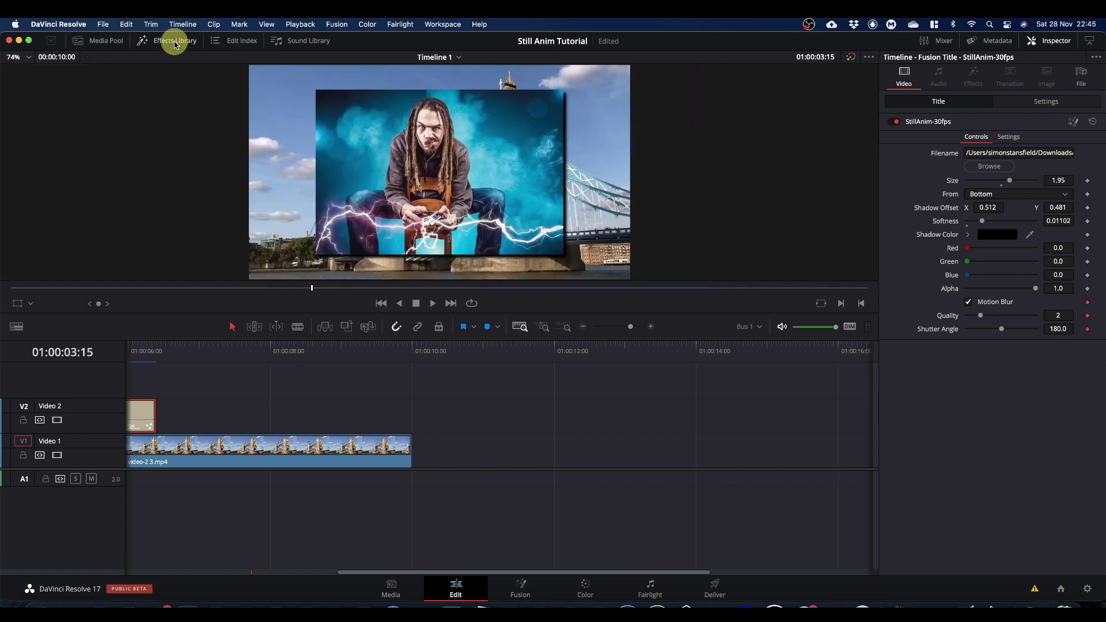
pyautogui.click(174, 41)
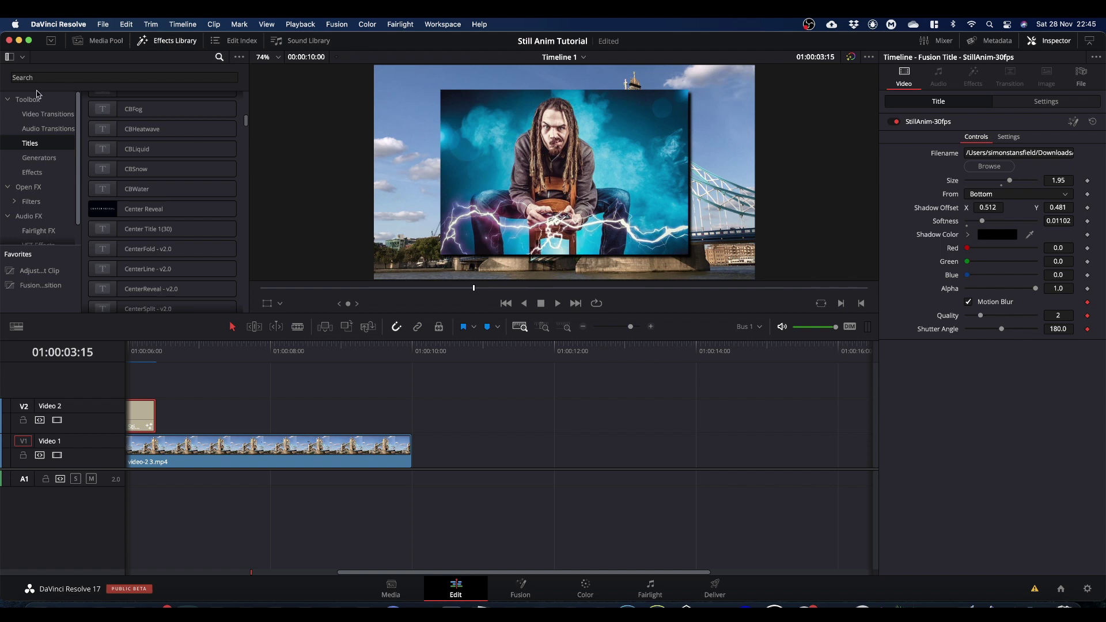
pyautogui.click(35, 172)
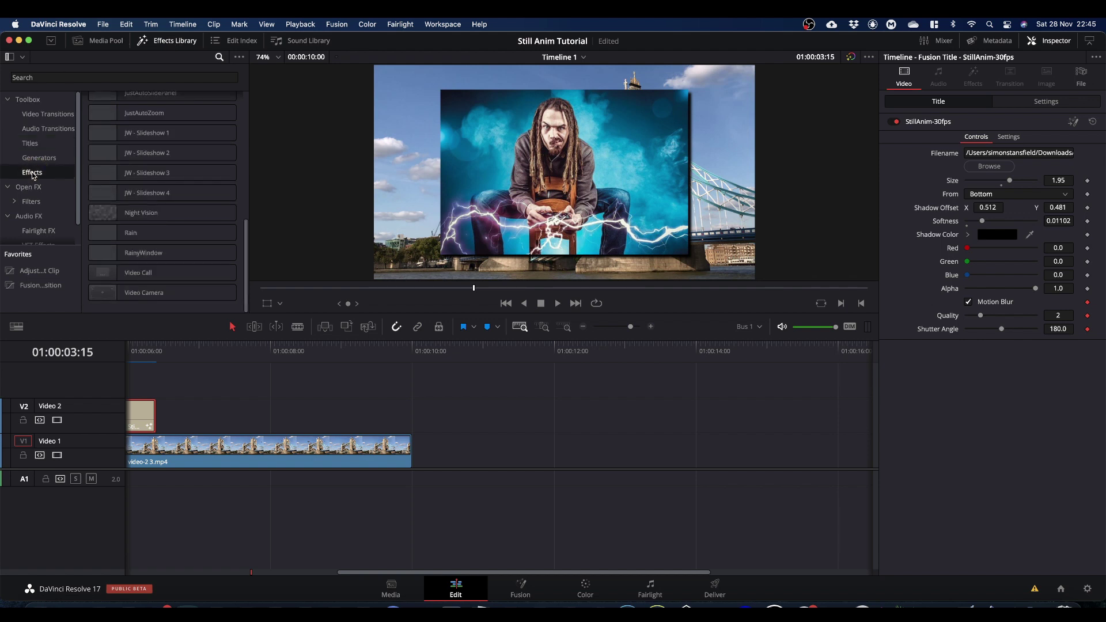
pyautogui.scroll(10, 173, 167)
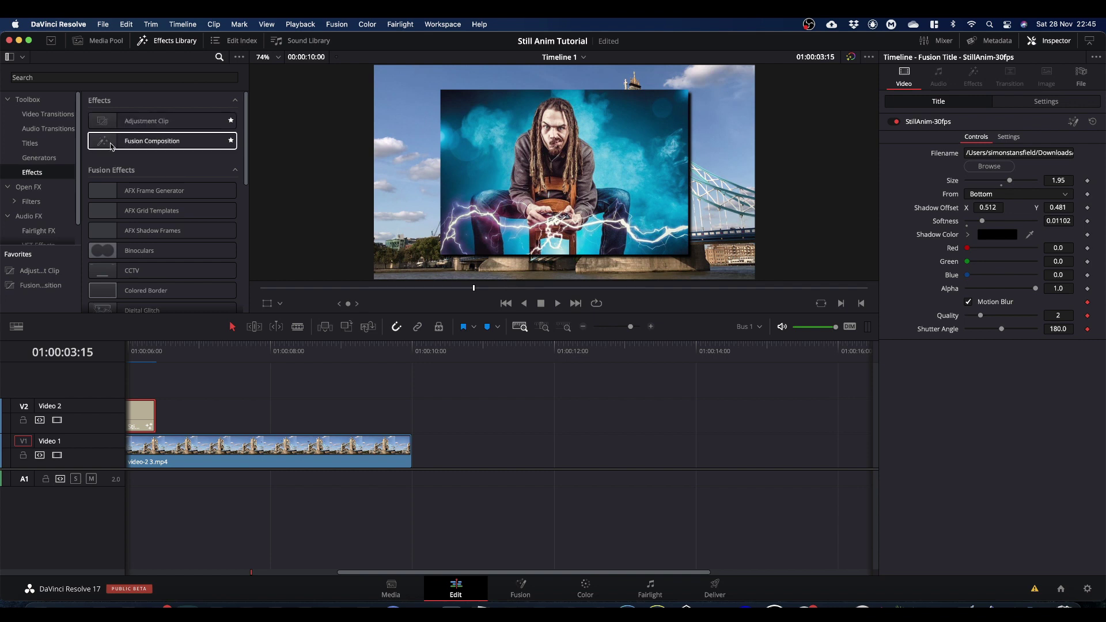
pyautogui.moveTo(108, 144); pyautogui.dragTo(449, 461)
pyautogui.hotkey('shift', 'z')
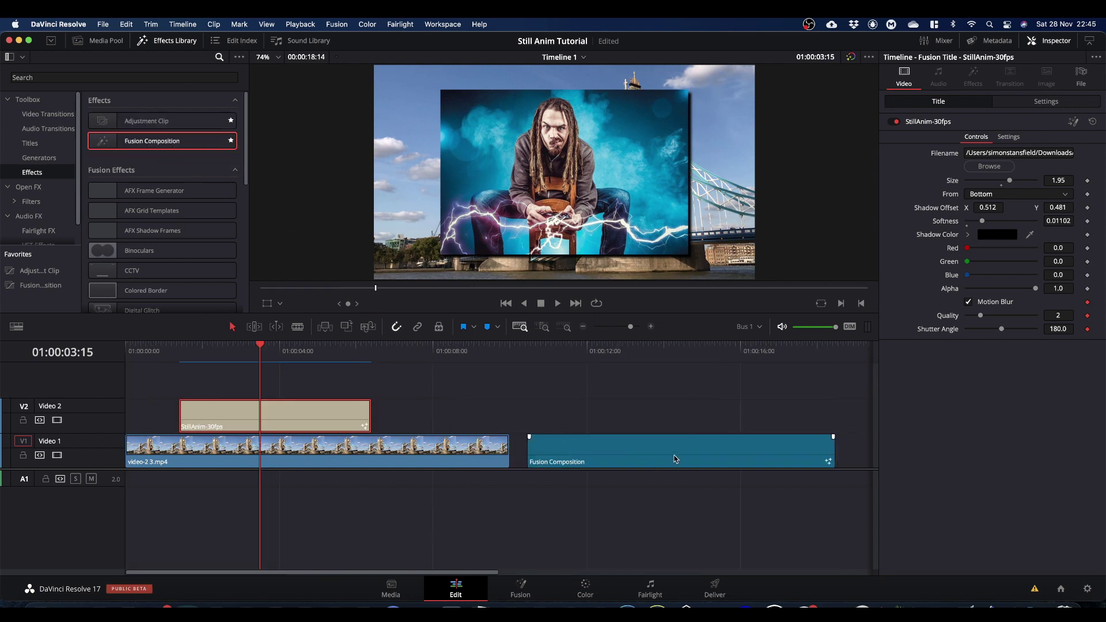
# Step: Extend the StillAnim-30fps title on Video 2 slightly by trimming its end outward
pyautogui.click(673, 455)
pyautogui.rightClick(672, 452)
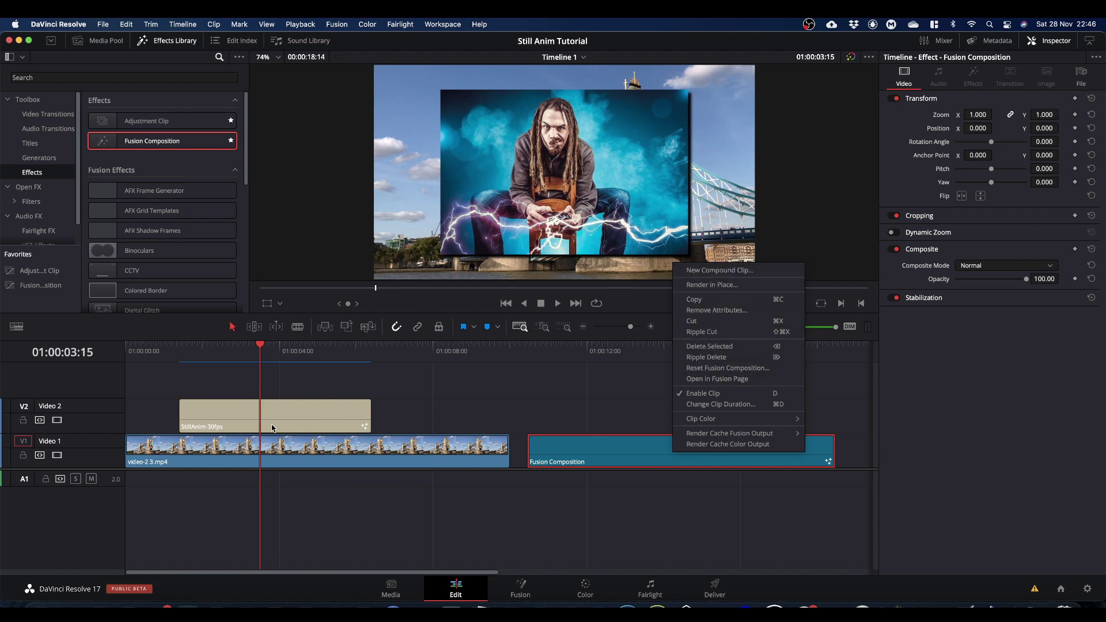
pyautogui.click(223, 418)
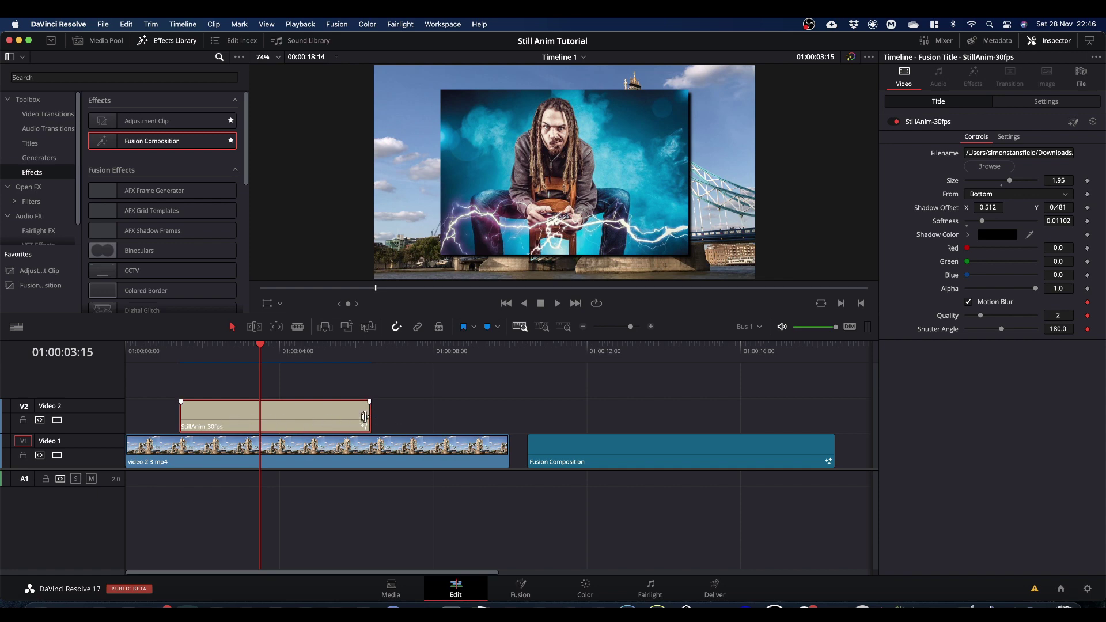
pyautogui.moveTo(364, 414)
pyautogui.mouseDown()
pyautogui.moveTo(616, 414)
pyautogui.moveTo(311, 417)
pyautogui.moveTo(654, 412)
pyautogui.moveTo(379, 415)
pyautogui.mouseUp()
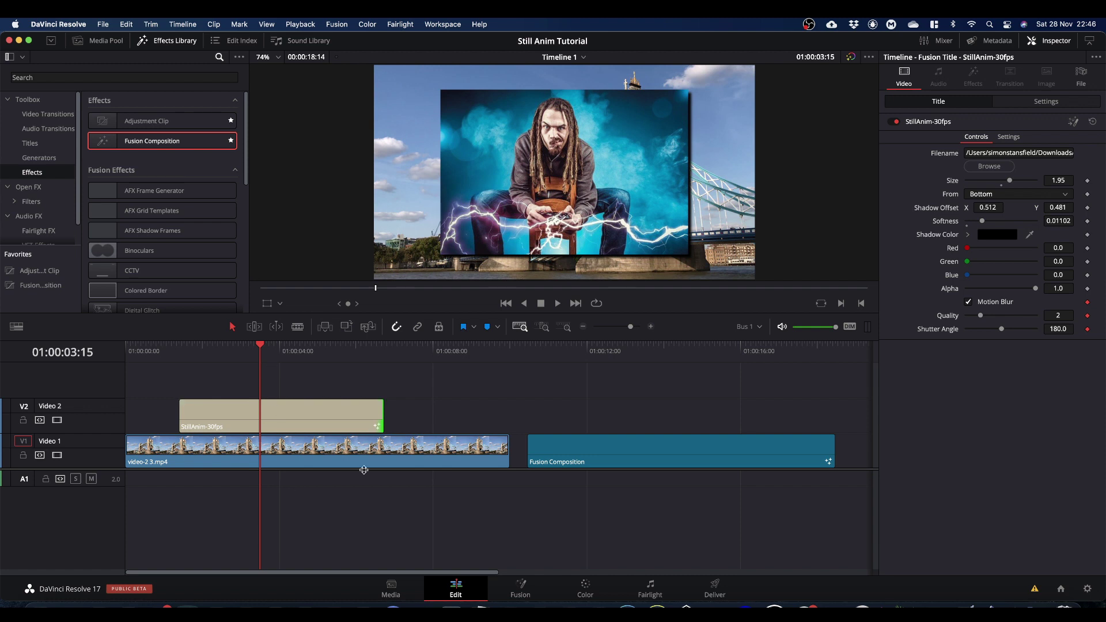
# Step: Change the Fusion Composition clip's duration to 90 frames and open it on the Fusion page
pyautogui.click(608, 454)
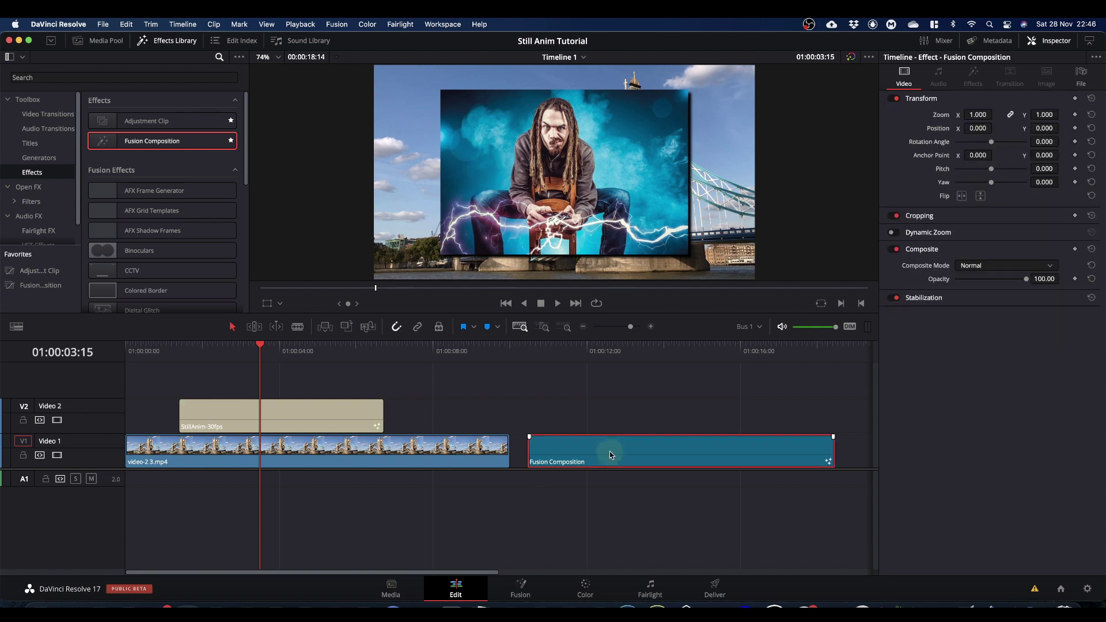
pyautogui.rightClick(646, 457)
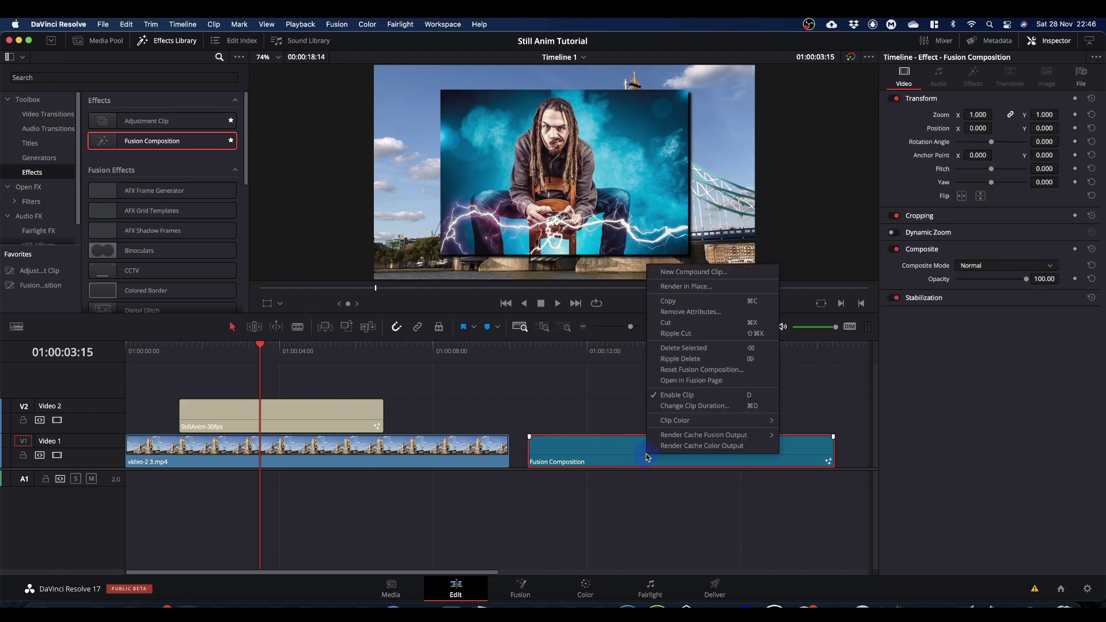
pyautogui.click(709, 406)
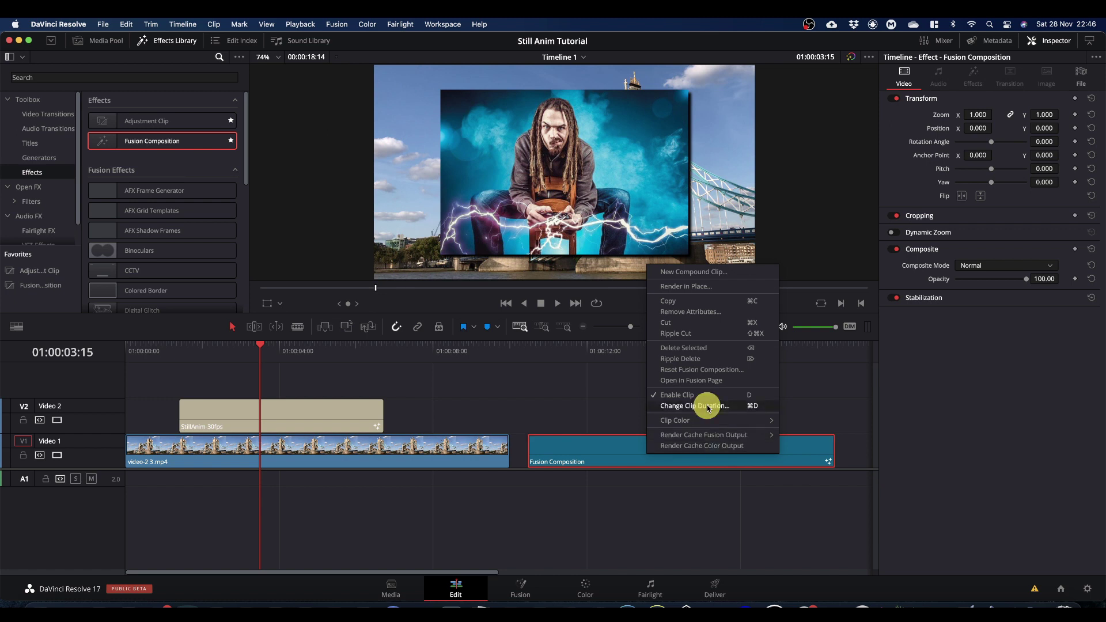
pyautogui.click(677, 363)
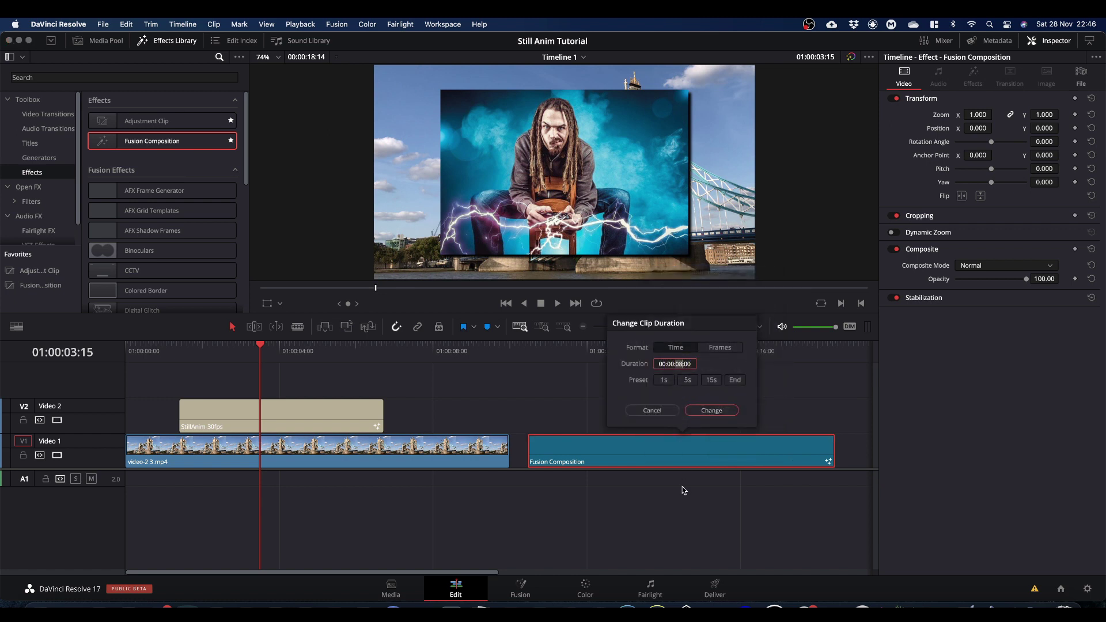
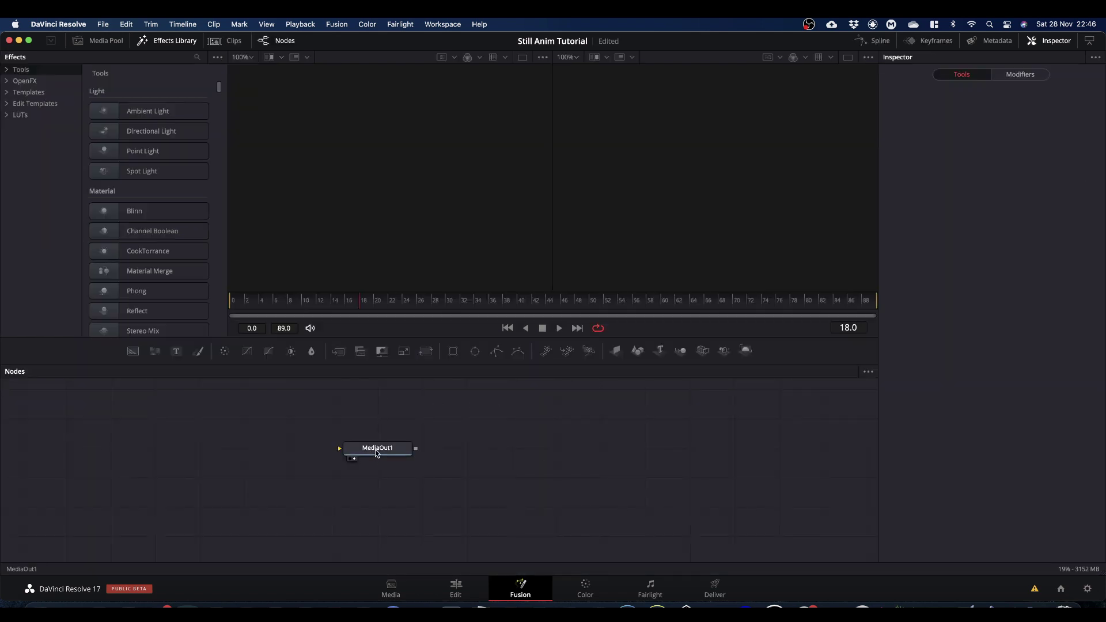
# Step: Move MediaOut1 aside, add a Loader node for portrait-3163518_640.jpg, and show it in the first viewer
pyautogui.moveTo(378, 453); pyautogui.dragTo(779, 511)
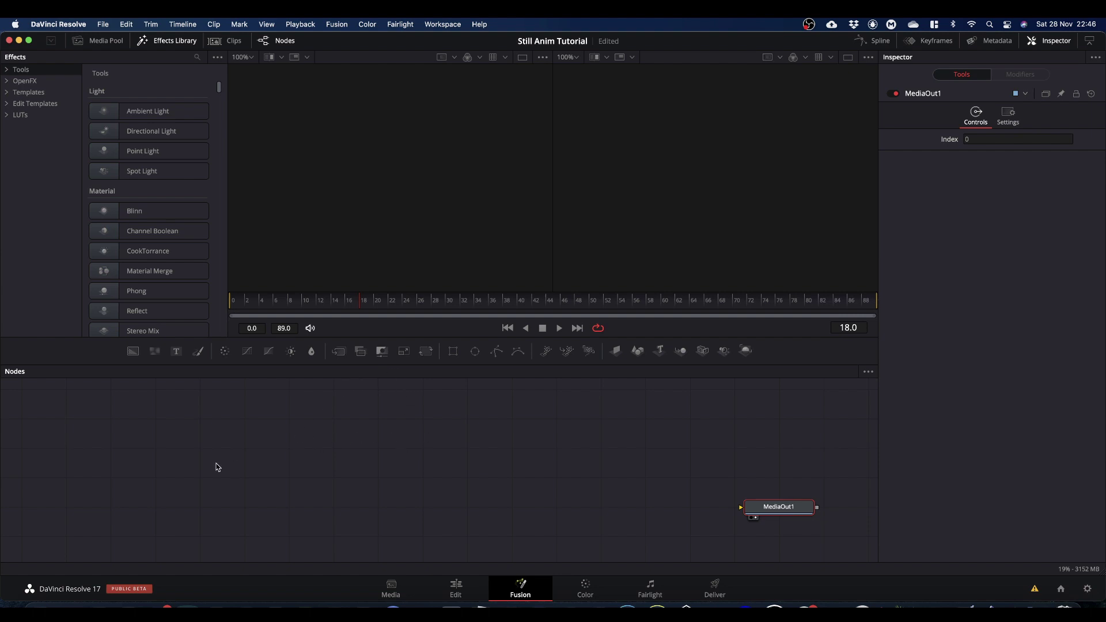
pyautogui.click(181, 498)
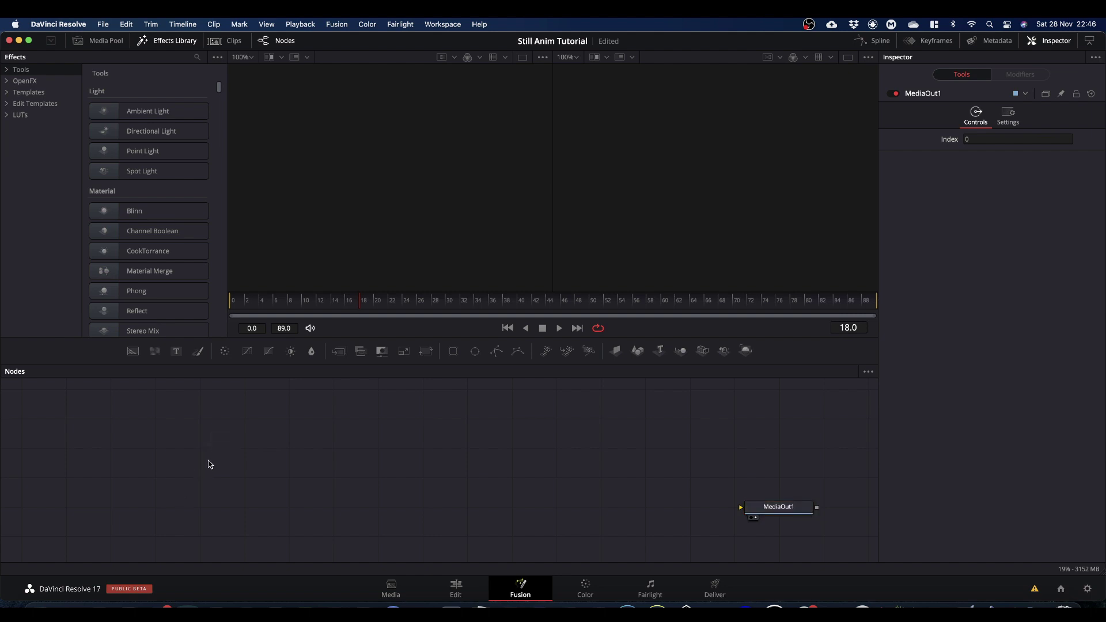
pyautogui.hotkey('shift', 'space')
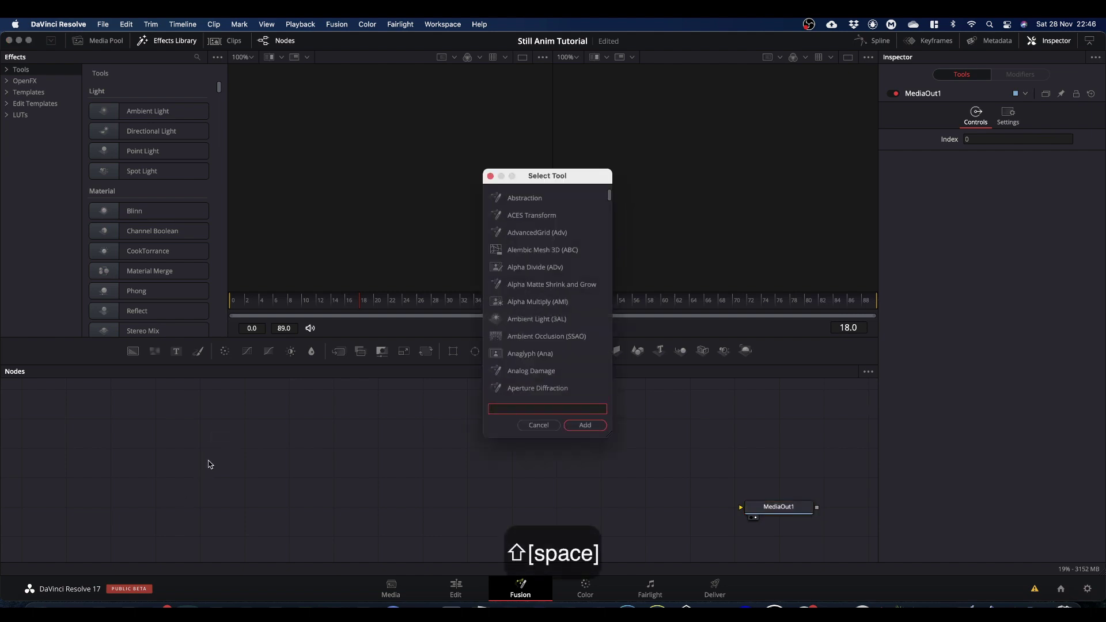
pyautogui.write('loader')
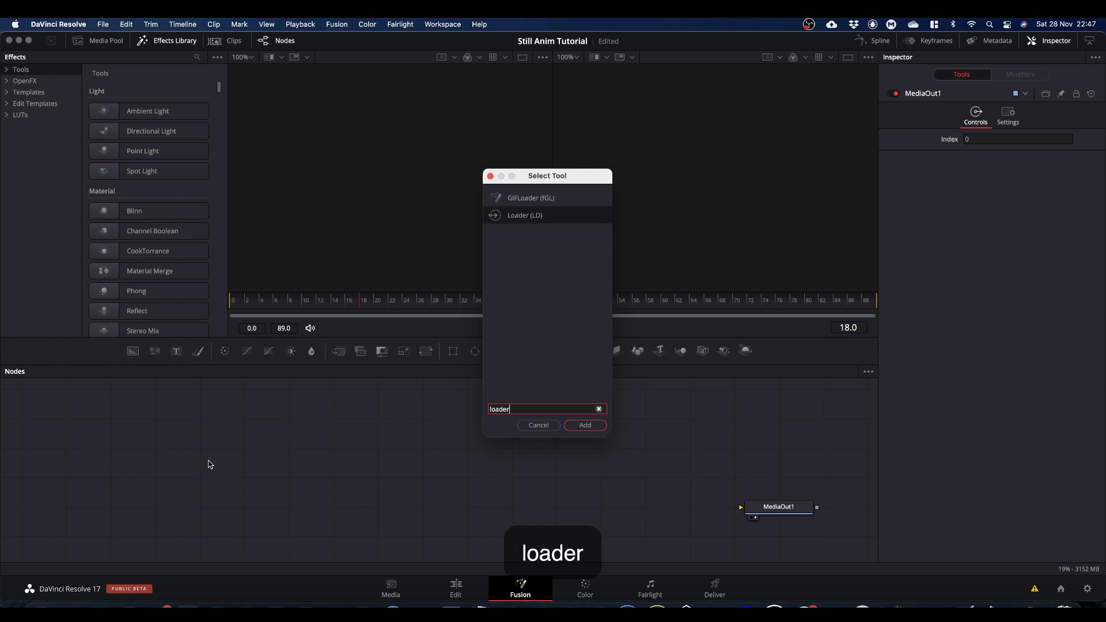
pyautogui.press('Return')
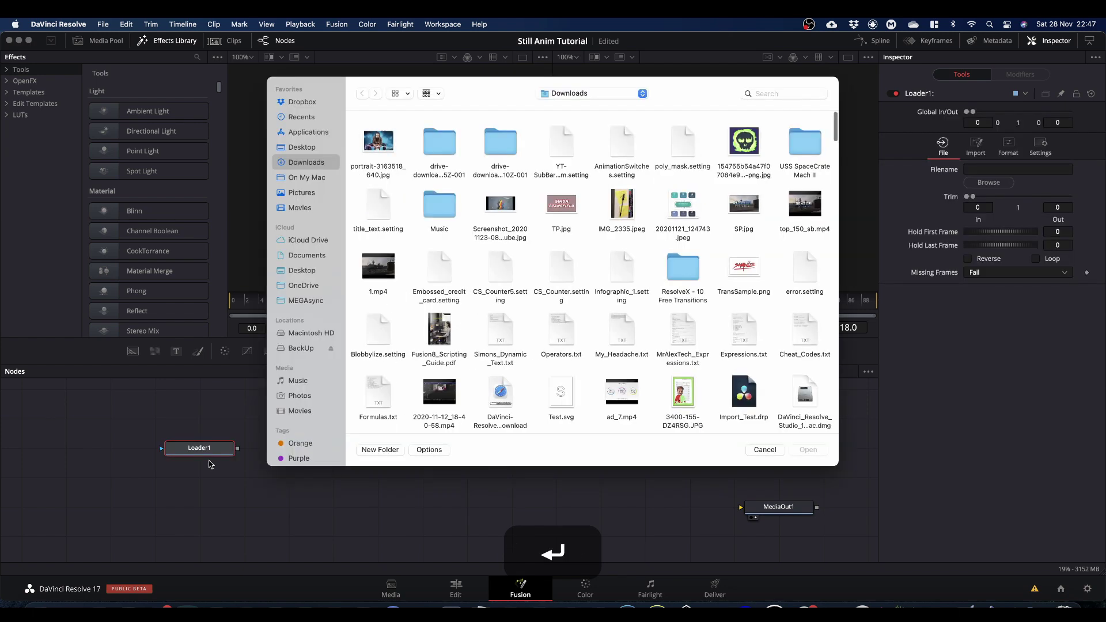
pyautogui.doubleClick(385, 144)
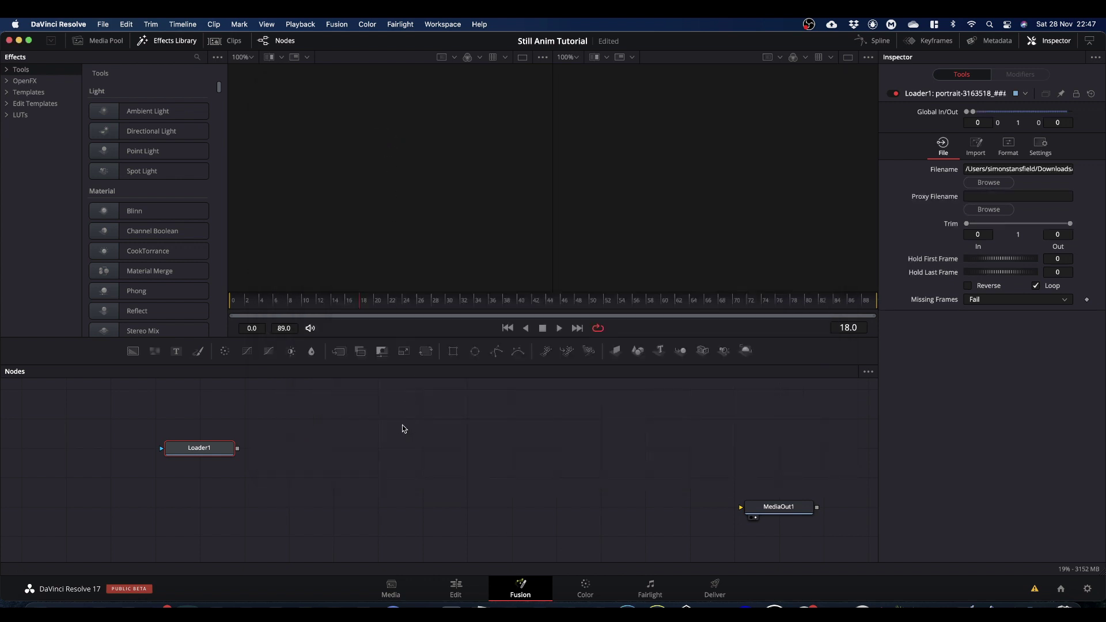
pyautogui.click(327, 288)
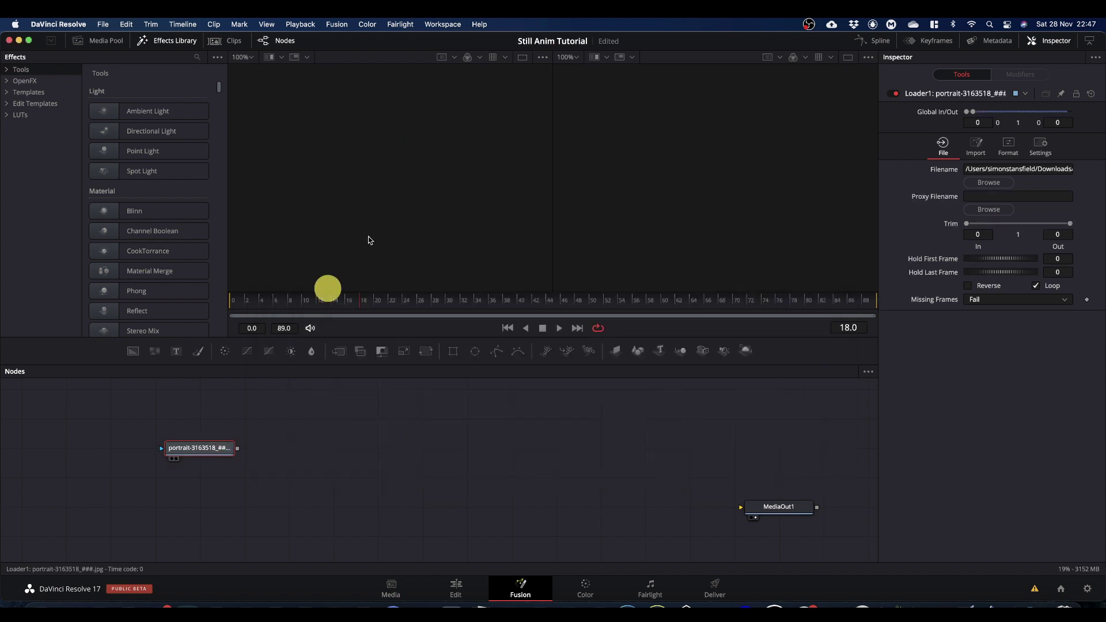
pyautogui.press('1')
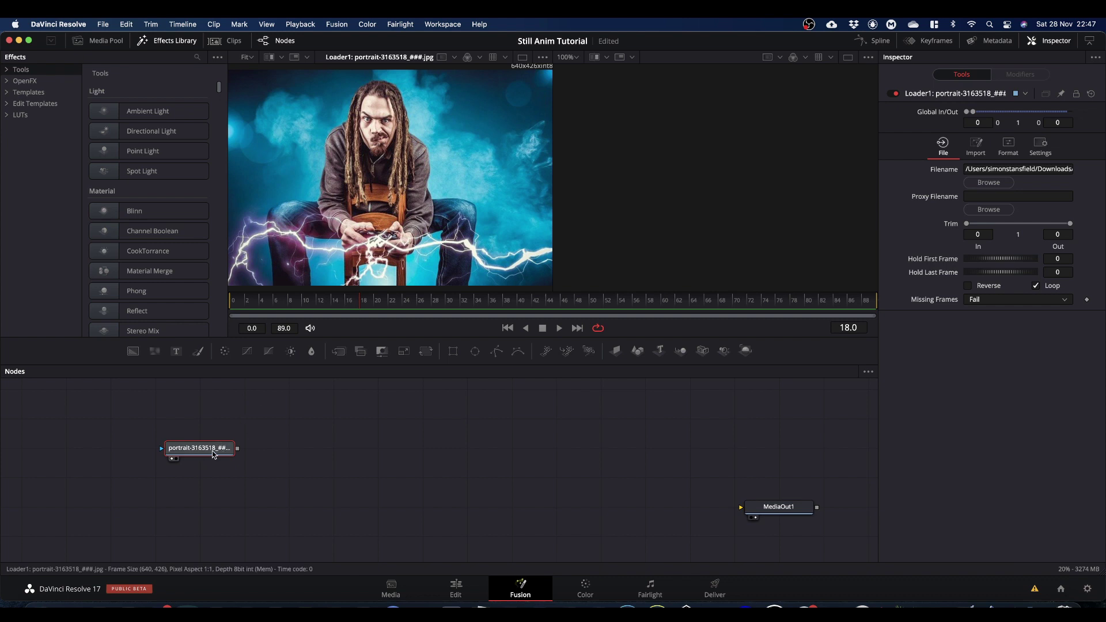
# Step: Add a Background node below the Loader, merge the portrait over it, and show the Merge node in the first viewer
pyautogui.moveTo(213, 454); pyautogui.dragTo(214, 425)
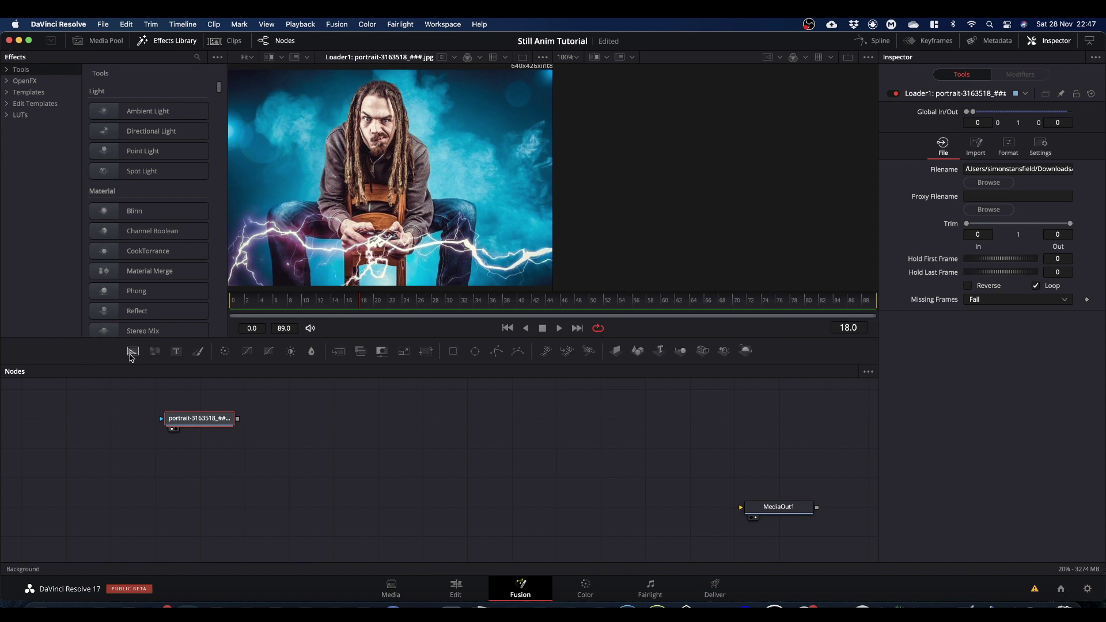
pyautogui.moveTo(132, 354); pyautogui.dragTo(237, 448)
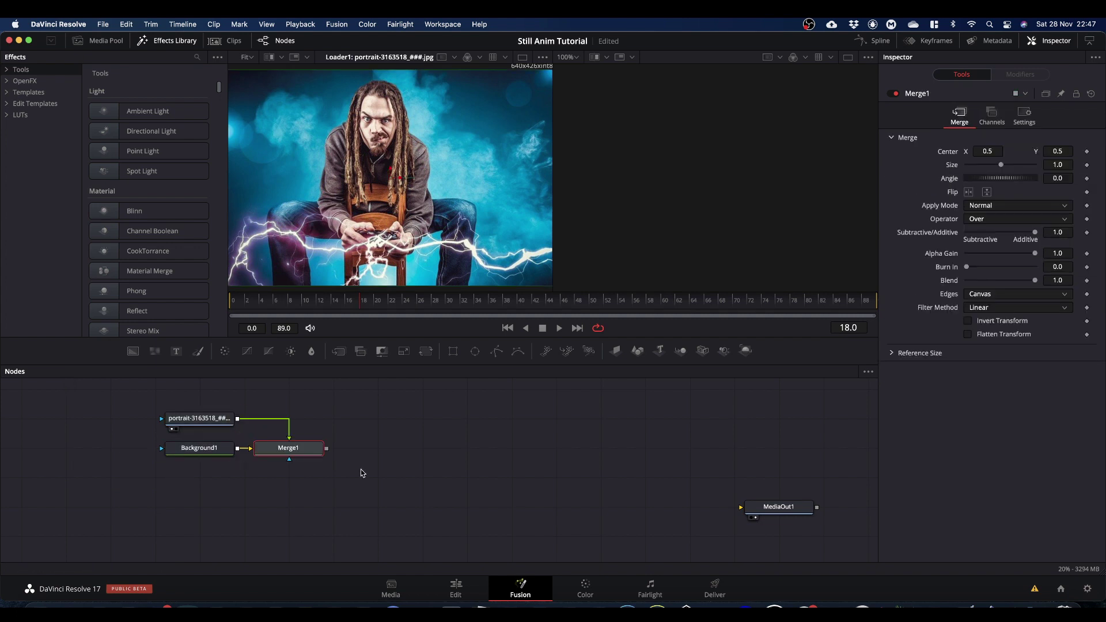
pyautogui.moveTo(311, 446); pyautogui.dragTo(415, 205)
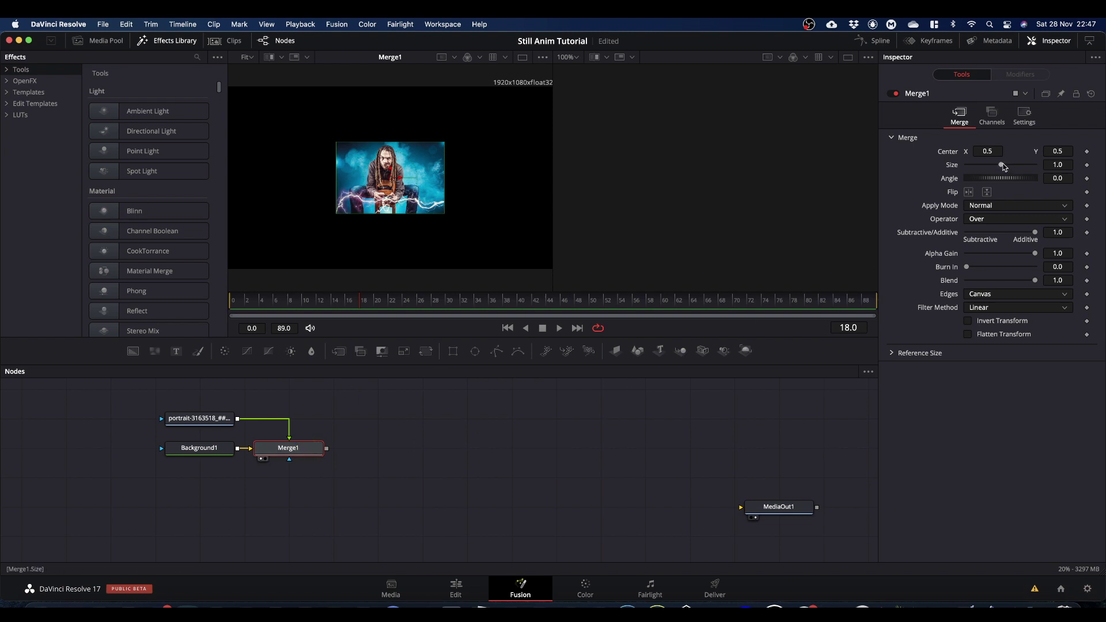
# Step: Try the Merge node's Size at 0.38, and restore it to 1.0
pyautogui.moveTo(1002, 165)
pyautogui.mouseDown()
pyautogui.moveTo(1029, 168)
pyautogui.moveTo(971, 165)
pyautogui.moveTo(1012, 166)
pyautogui.moveTo(982, 173)
pyautogui.mouseUp()
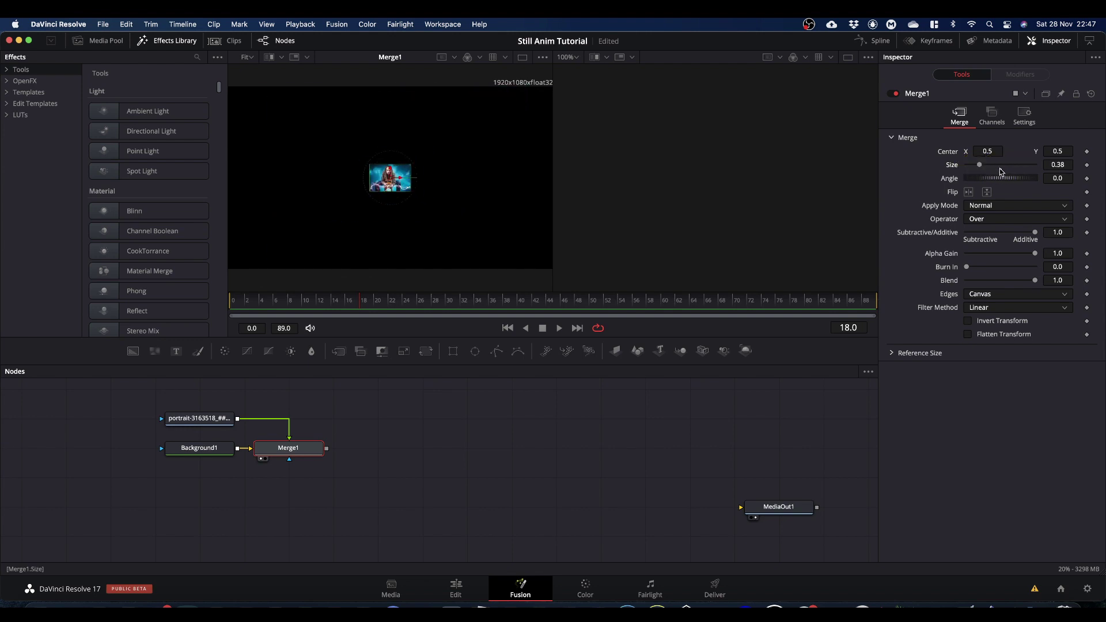
pyautogui.click(1001, 167)
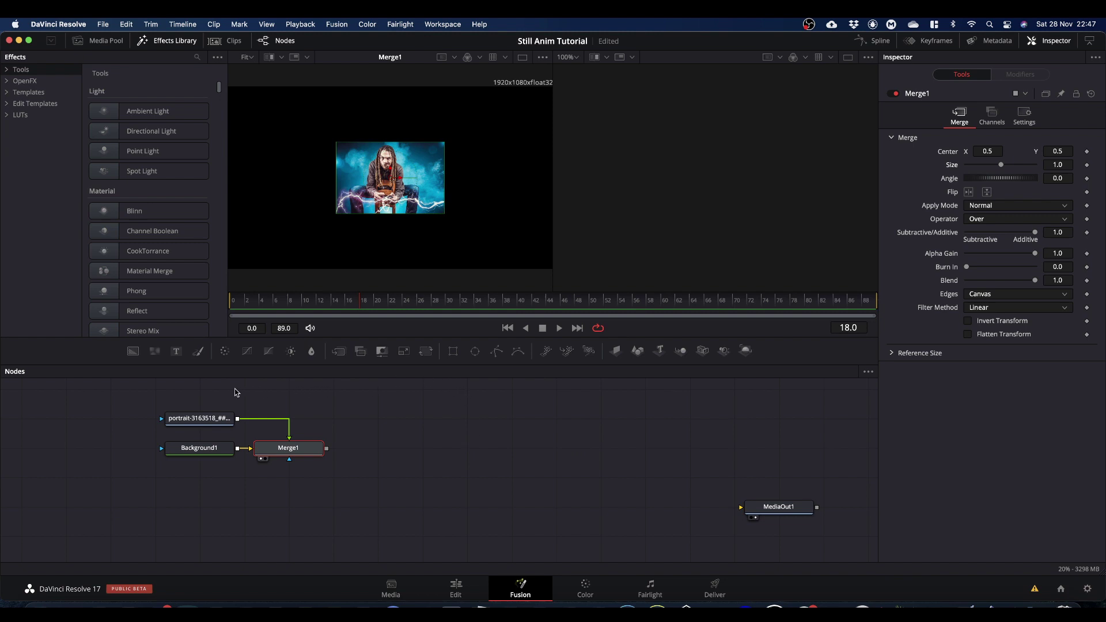
# Step: Insert a Drop Shadow node after the portrait Loader, and delete it again
pyautogui.click(210, 422)
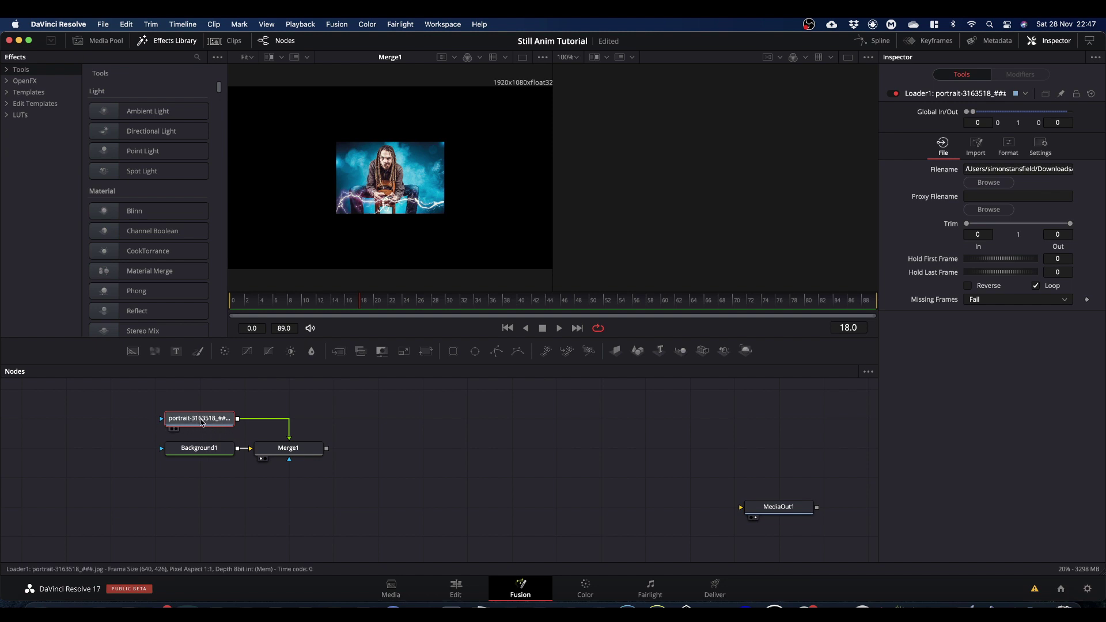
pyautogui.hotkey('shift', 'space')
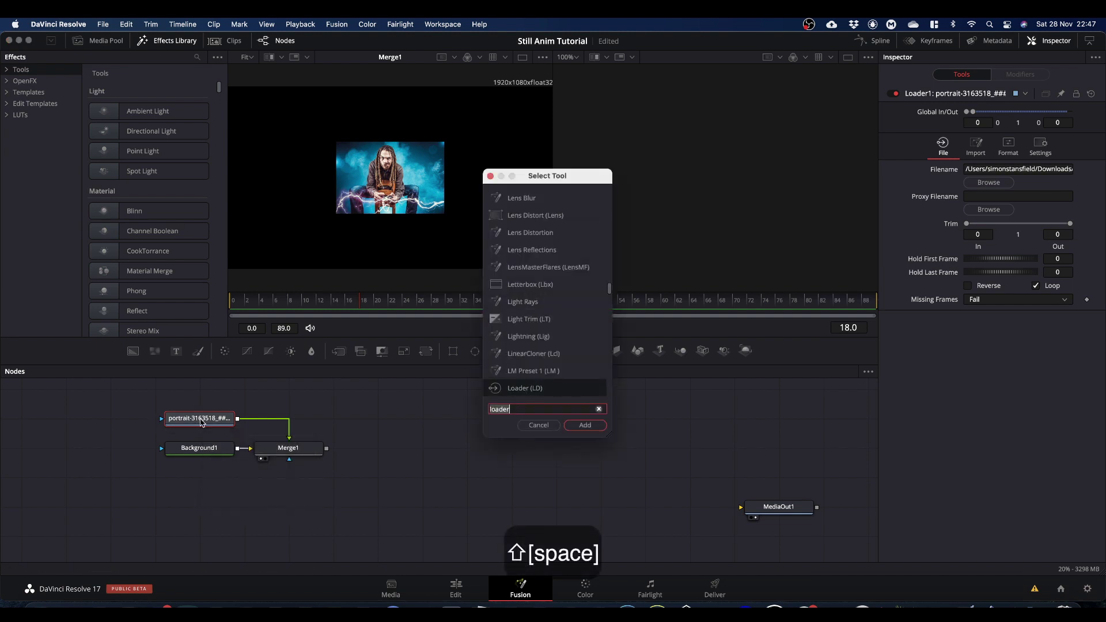
pyautogui.write('loader')
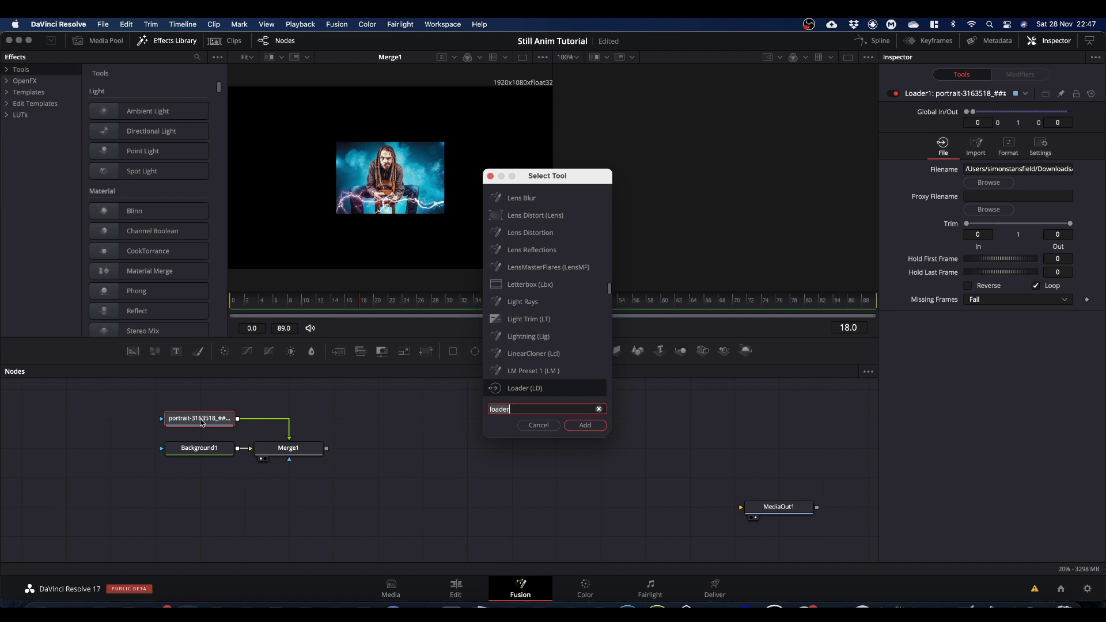
pyautogui.press('BackSpace')
pyautogui.press('BackSpace')
pyautogui.press('BackSpace')
pyautogui.press('BackSpace')
pyautogui.press('BackSpace')
pyautogui.press('BackSpace')
pyautogui.write('Drop')
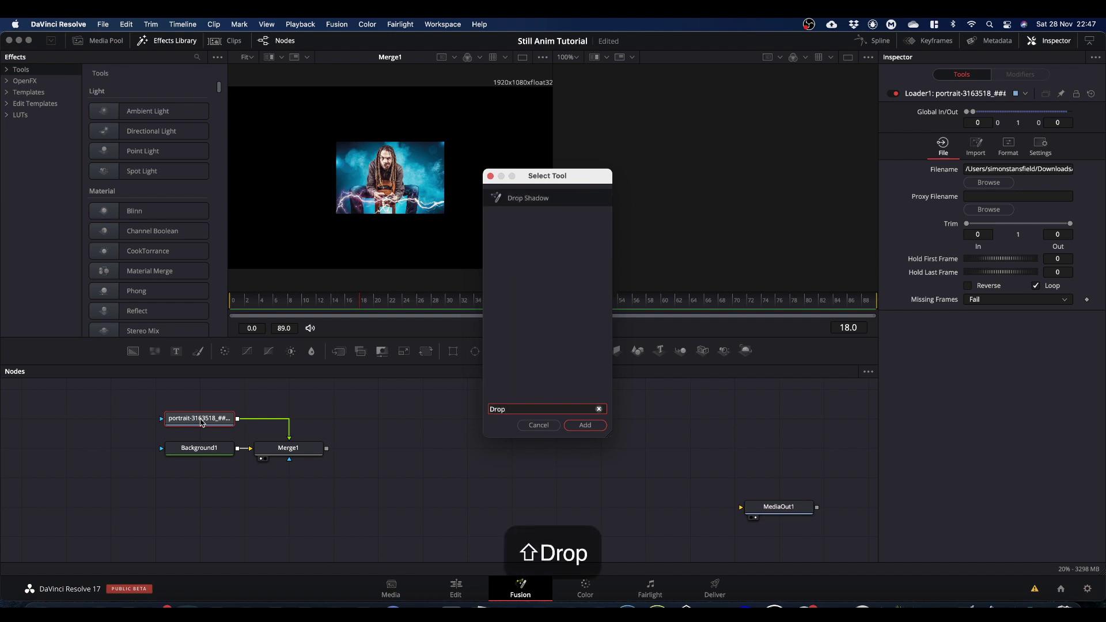
pyautogui.press('Return')
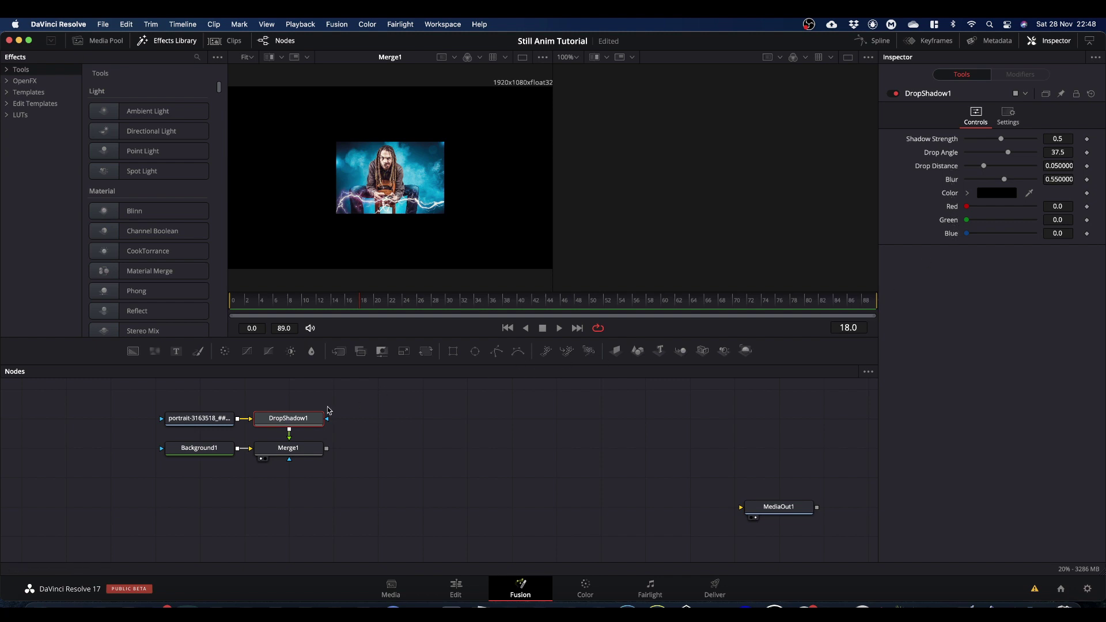
pyautogui.click(314, 420)
pyautogui.press('BackSpace')
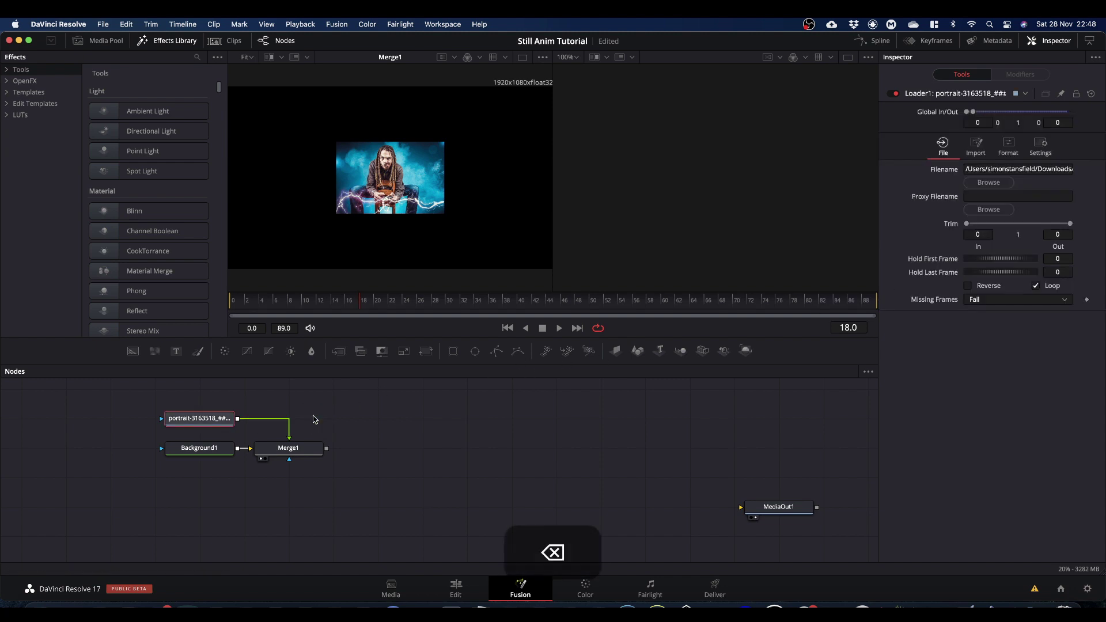
# Step: Insert a Shadow node between the portrait Loader and Merge1, and save the project
pyautogui.hotkey('shift', 'space')
pyautogui.write('shad')
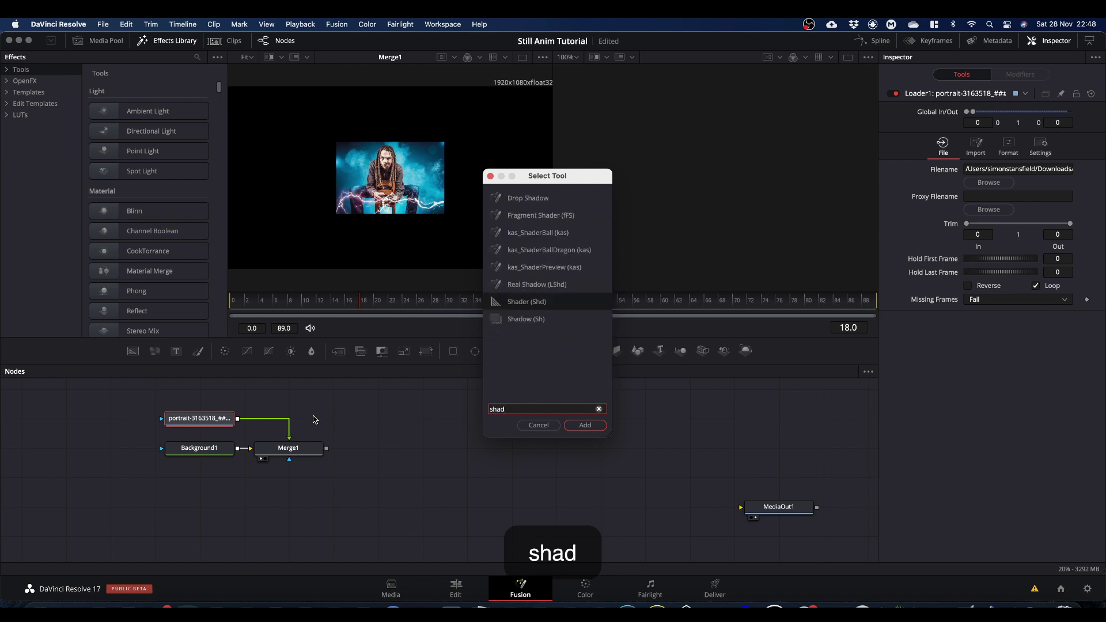
pyautogui.press('Down')
pyautogui.press('Return')
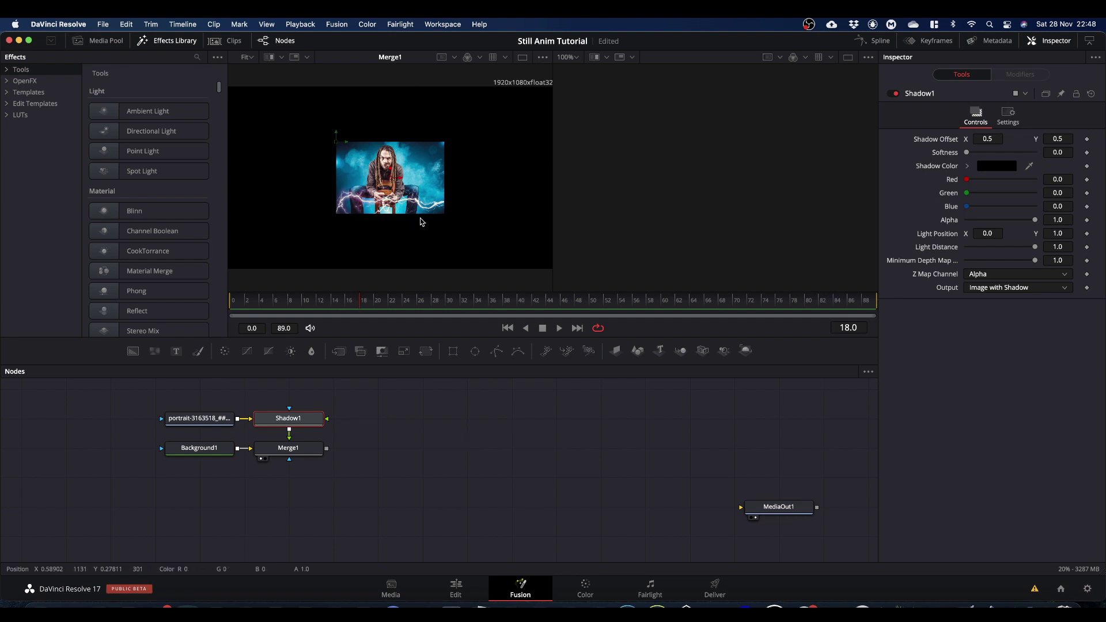
pyautogui.click(444, 450)
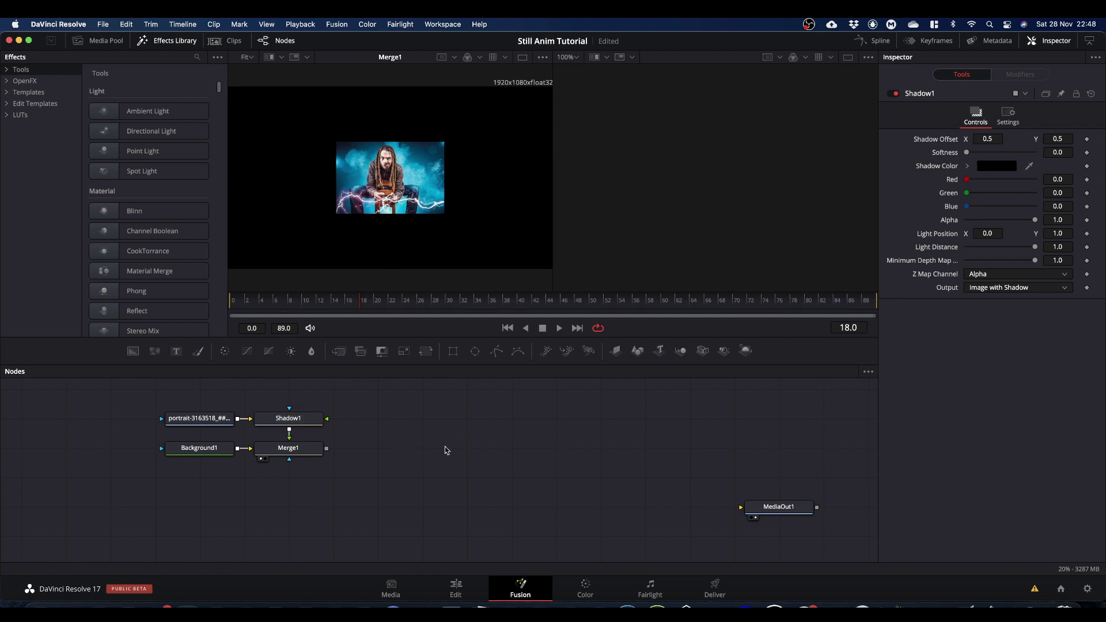
pyautogui.press('super+s')
# Step: Add four unconnected Transform nodes stacked in a column between Merge1 and MediaOut1
pyautogui.moveTo(427, 353); pyautogui.dragTo(442, 448)
pyautogui.moveTo(425, 351); pyautogui.dragTo(430, 505)
pyautogui.scroll(-1, 431, 398)
pyautogui.moveTo(425, 350); pyautogui.dragTo(424, 516)
pyautogui.click(512, 424)
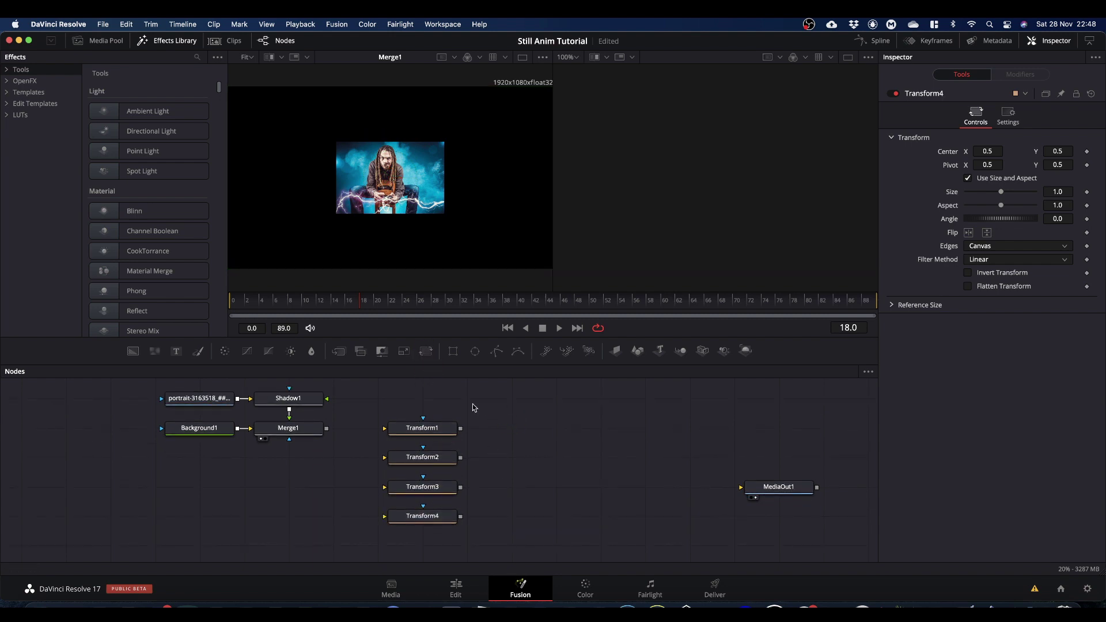
# Step: Rename the uppermost Transform node, Transform1, as Top
pyautogui.click(430, 429)
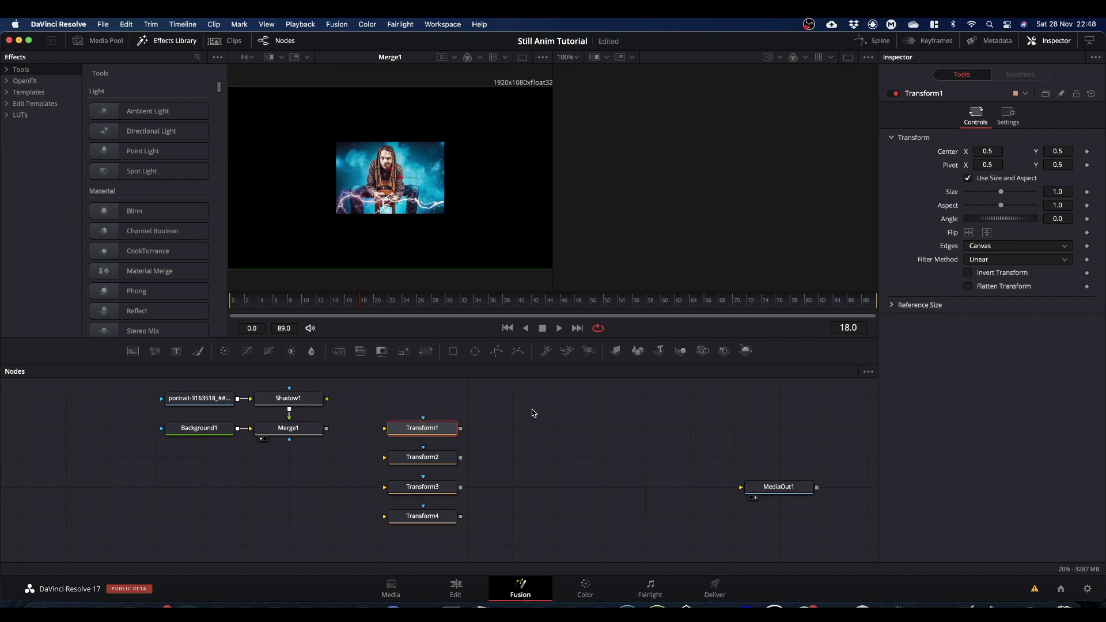
pyautogui.press('F2')
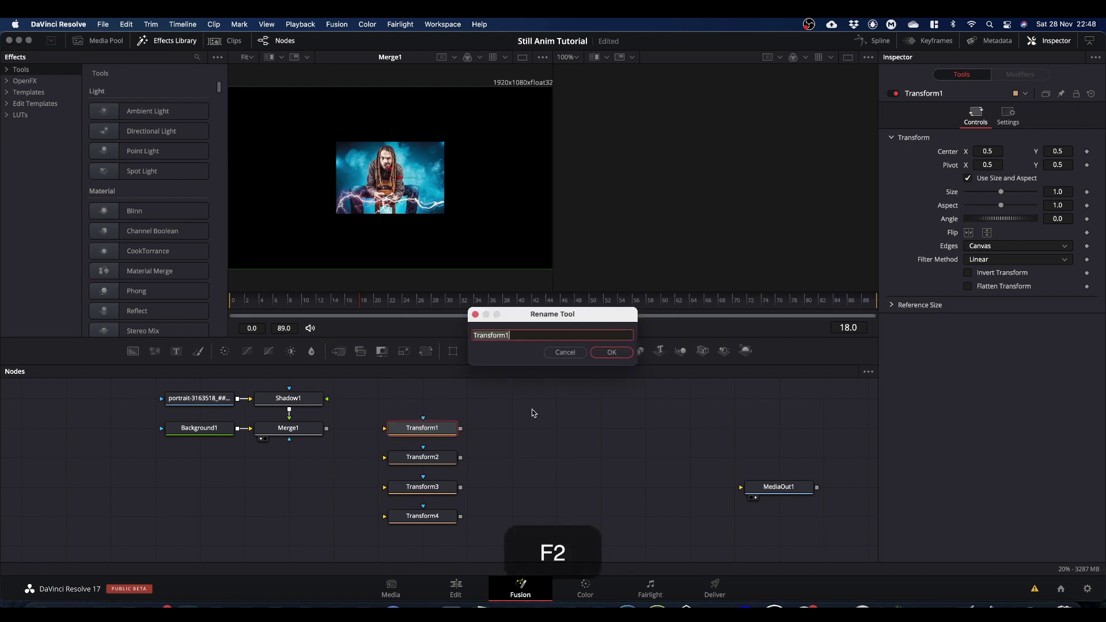
pyautogui.write('Top')
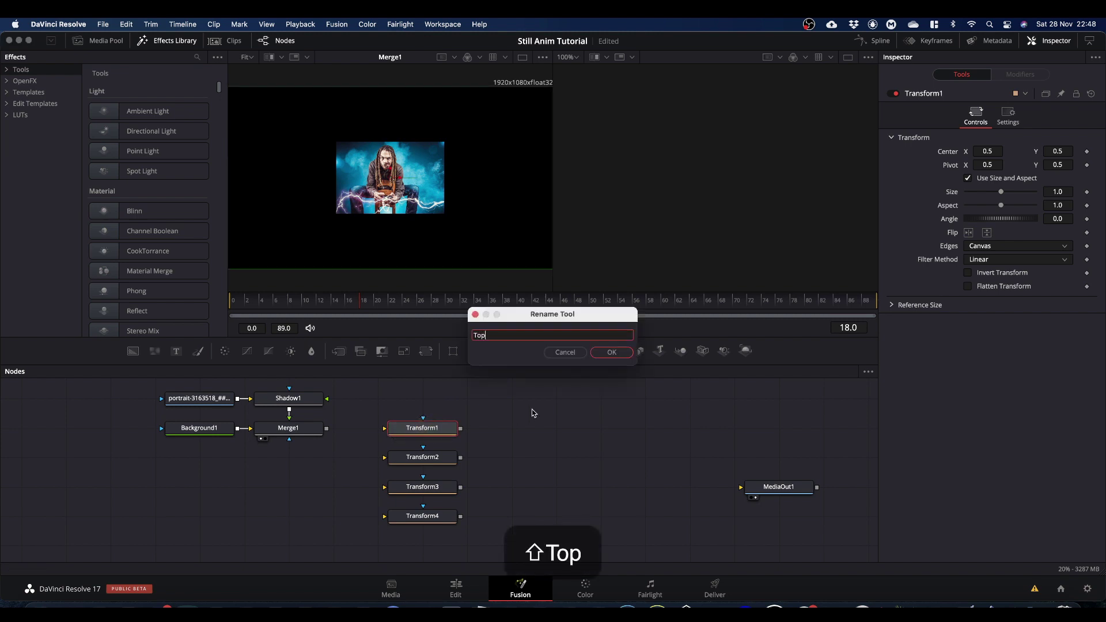
pyautogui.press('Return')
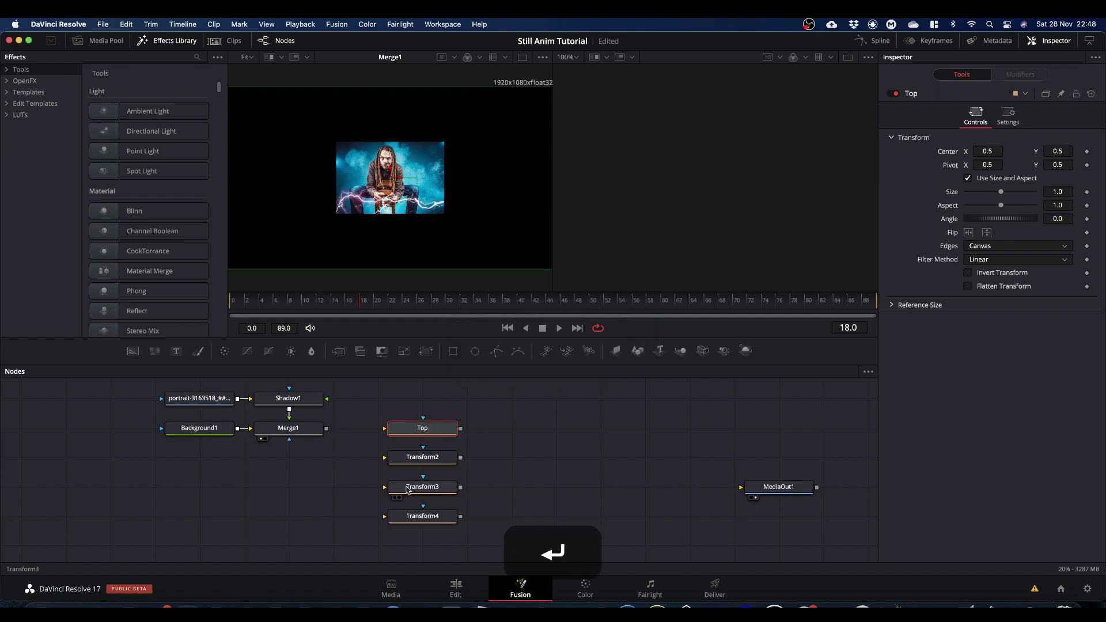
pyautogui.click(422, 460)
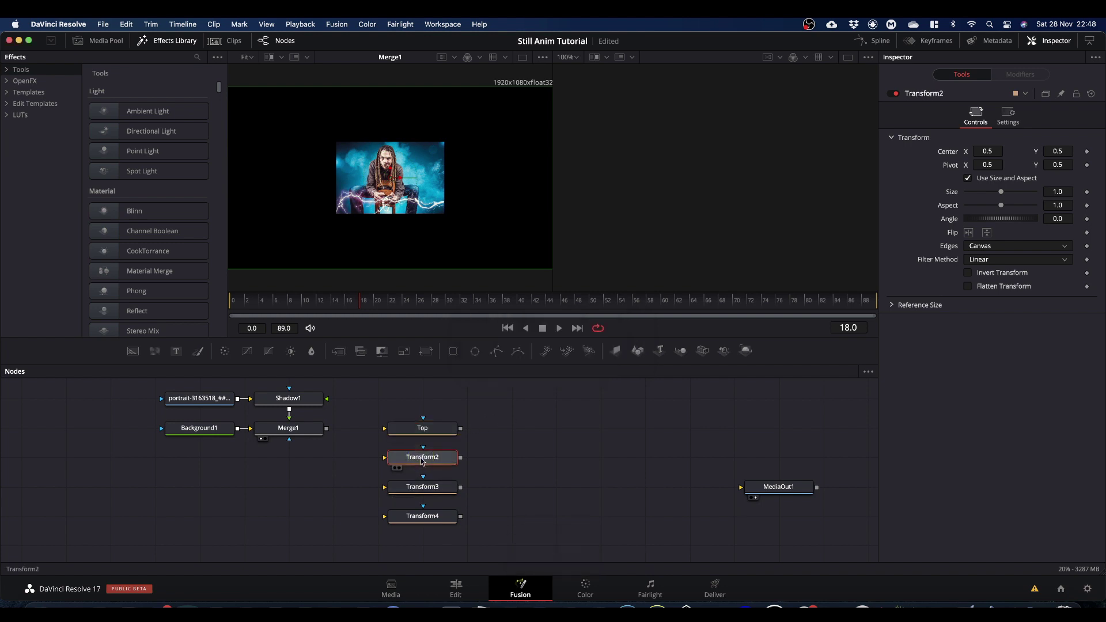
pyautogui.hotkey('shift', 'space')
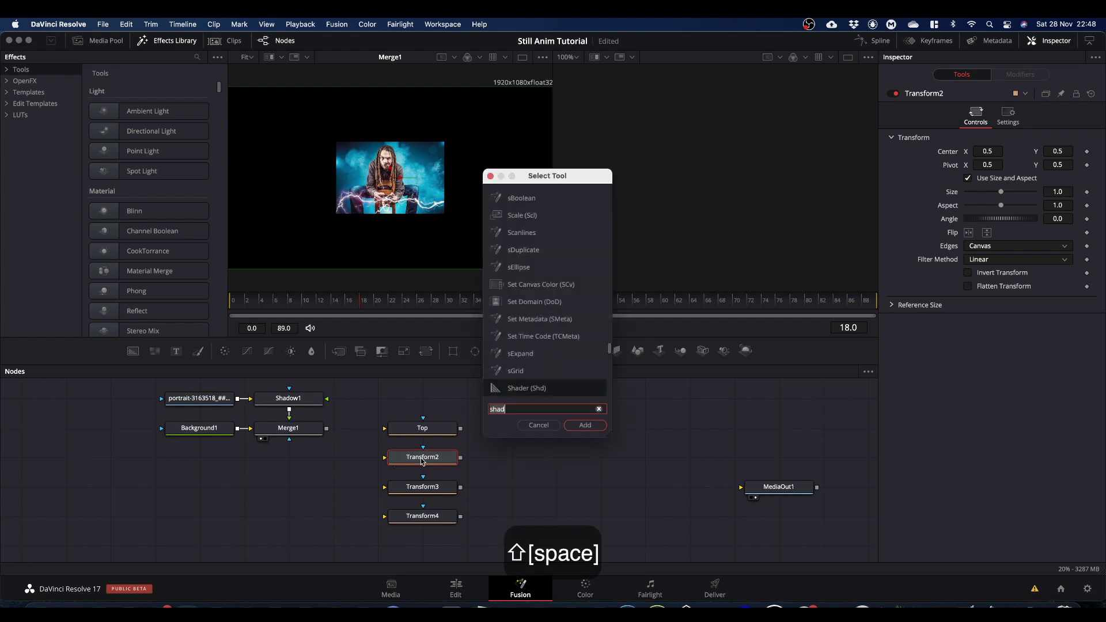
pyautogui.write('bottom')
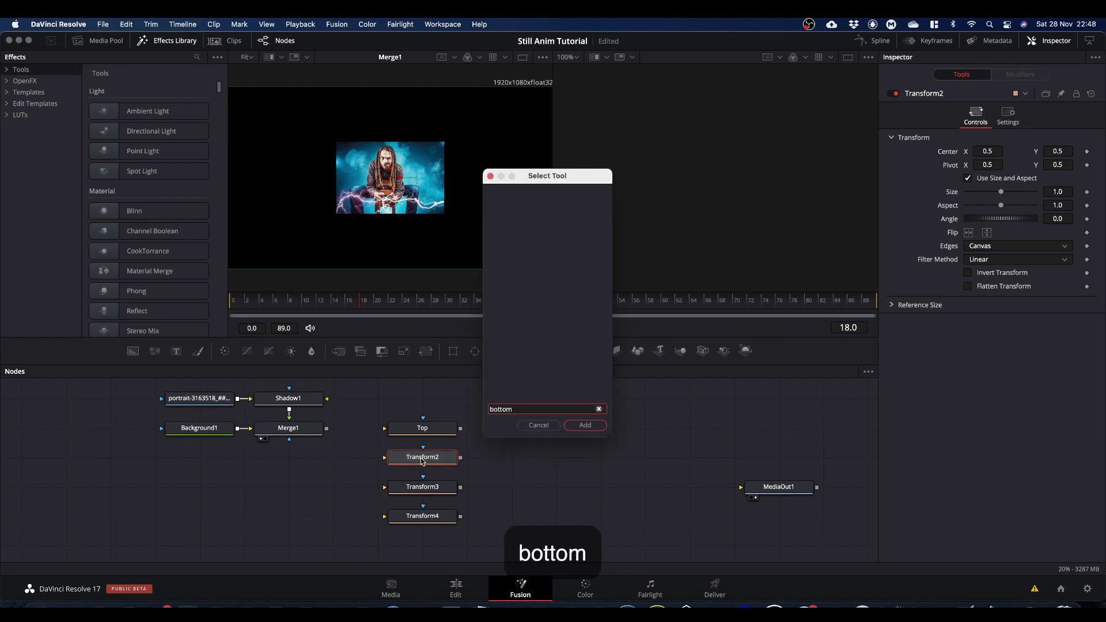
pyautogui.press('Left')
pyautogui.press('Left')
pyautogui.press('Left')
pyautogui.press('Left')
pyautogui.press('Left')
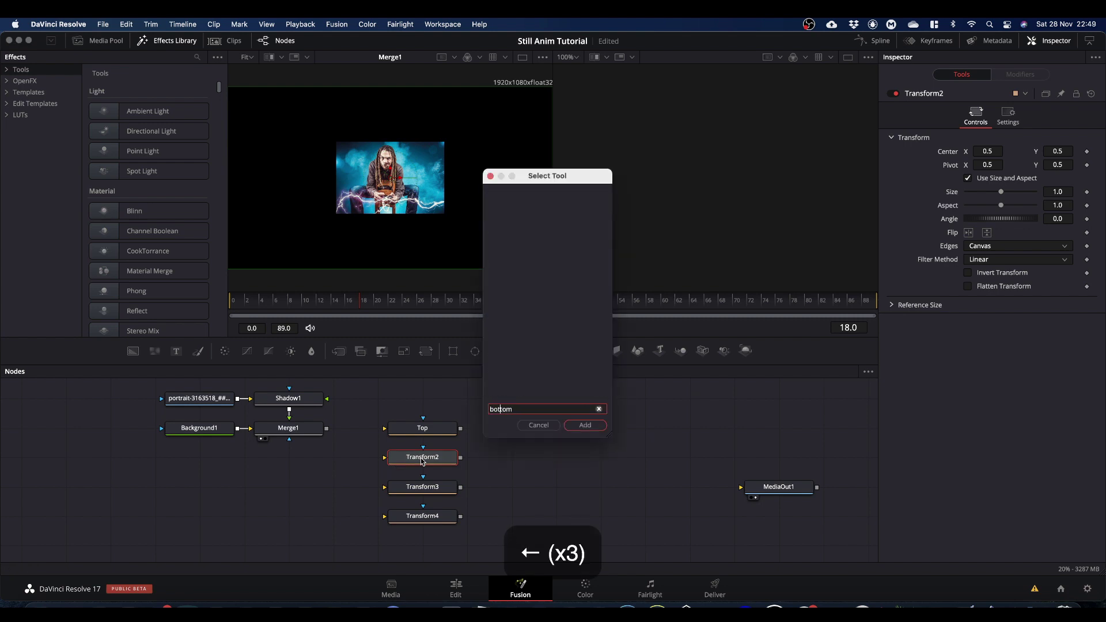
pyautogui.press('BackSpace')
pyautogui.write('B')
pyautogui.press('Return')
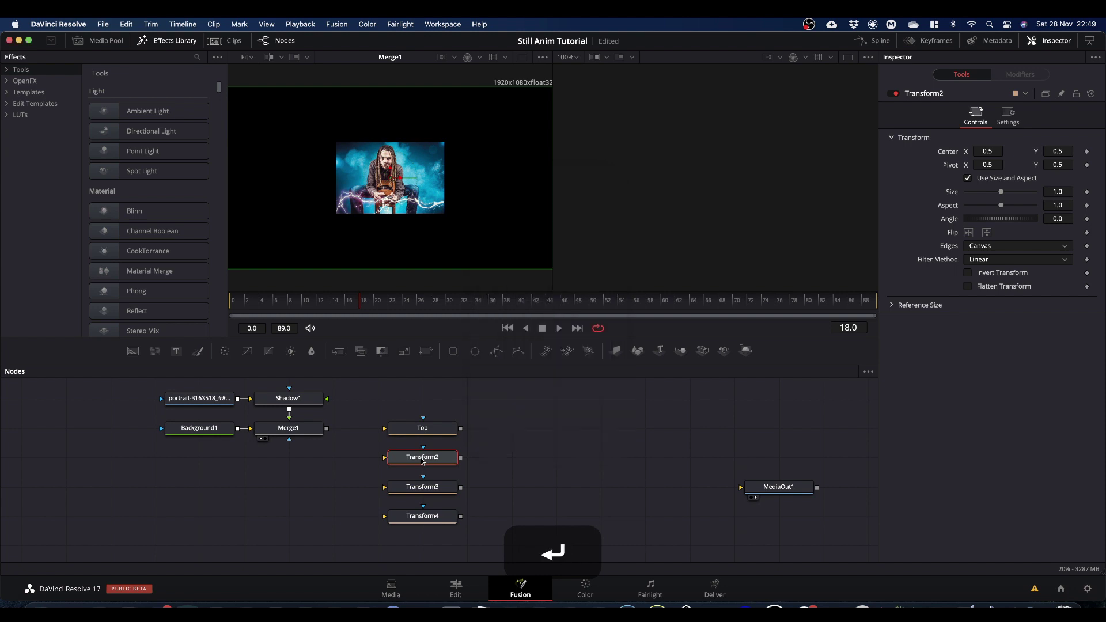
# Step: Rename the Transform2 node as Bottom and the Transform3 node as Left
pyautogui.click(422, 461)
pyautogui.press('F2')
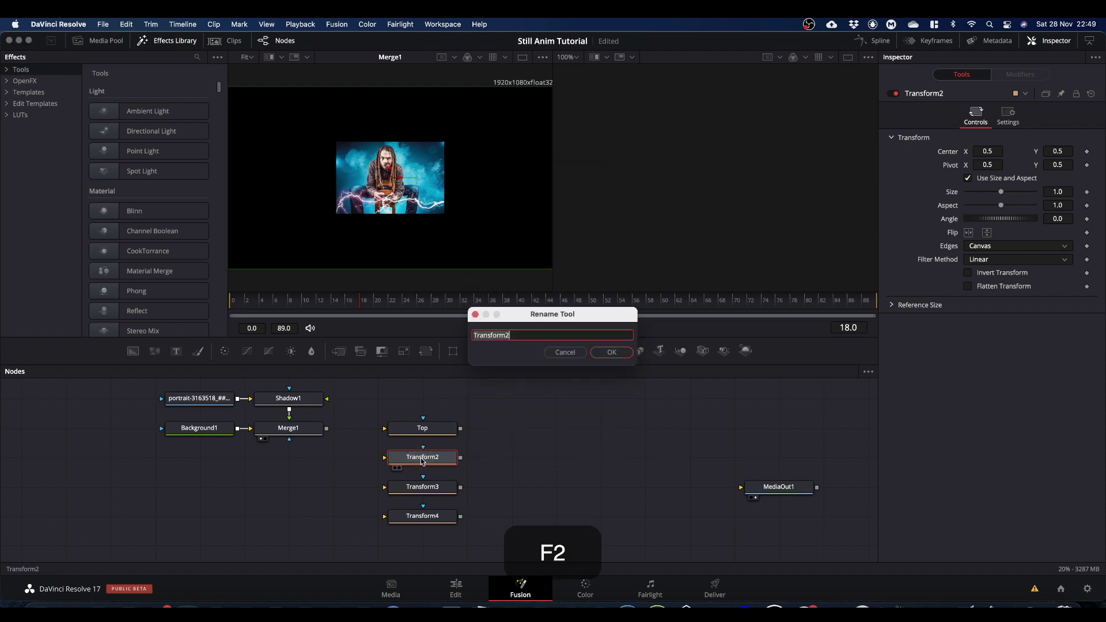
pyautogui.write('Bottom')
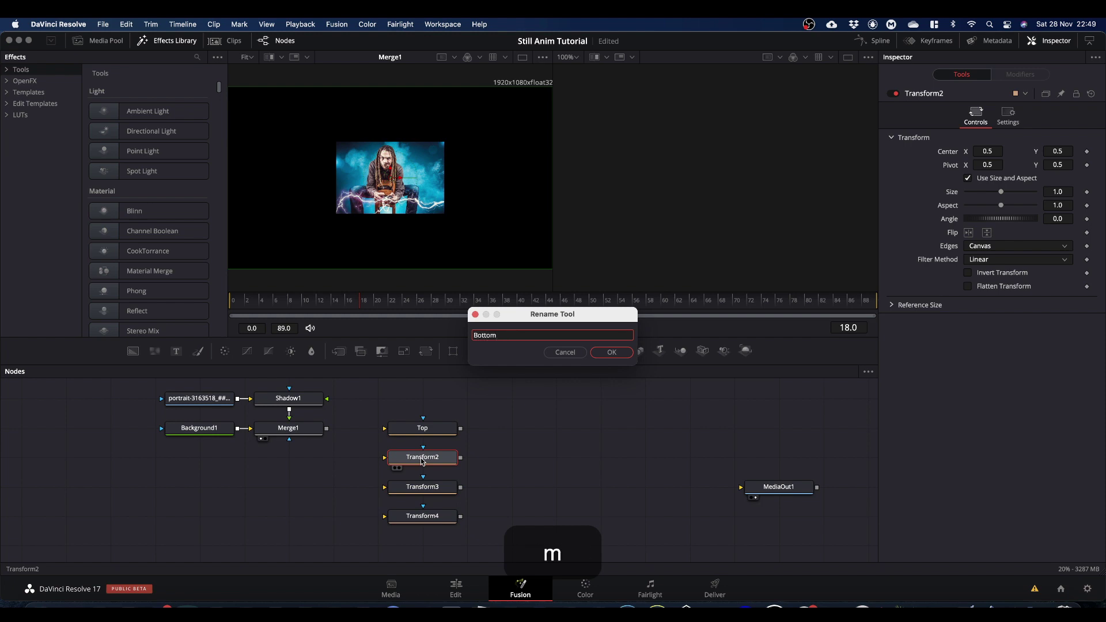
pyautogui.press('Return')
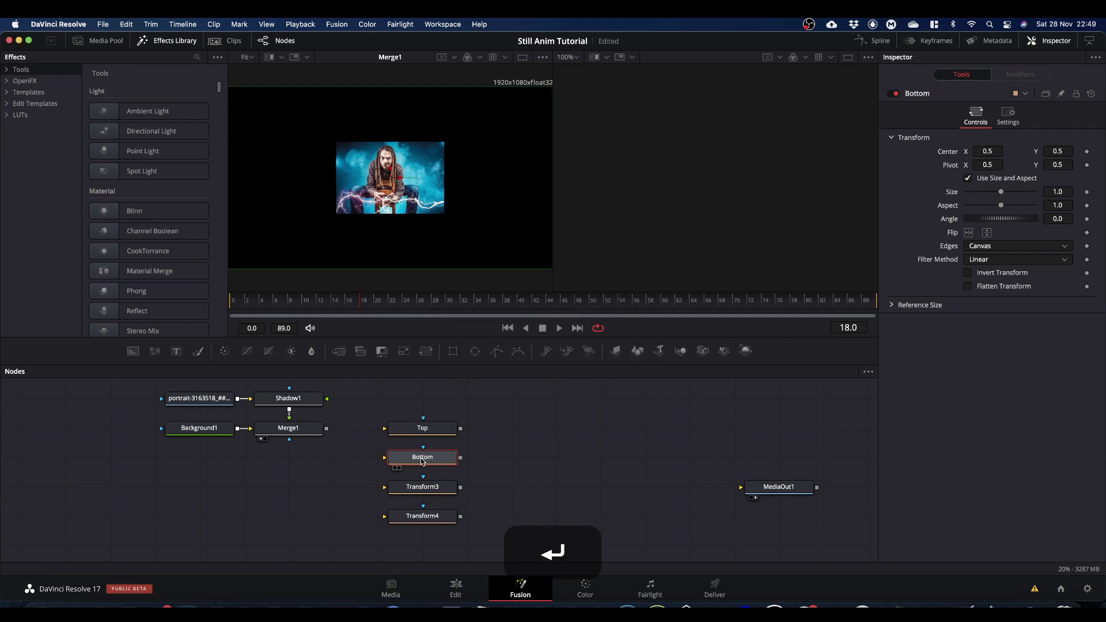
pyautogui.click(425, 489)
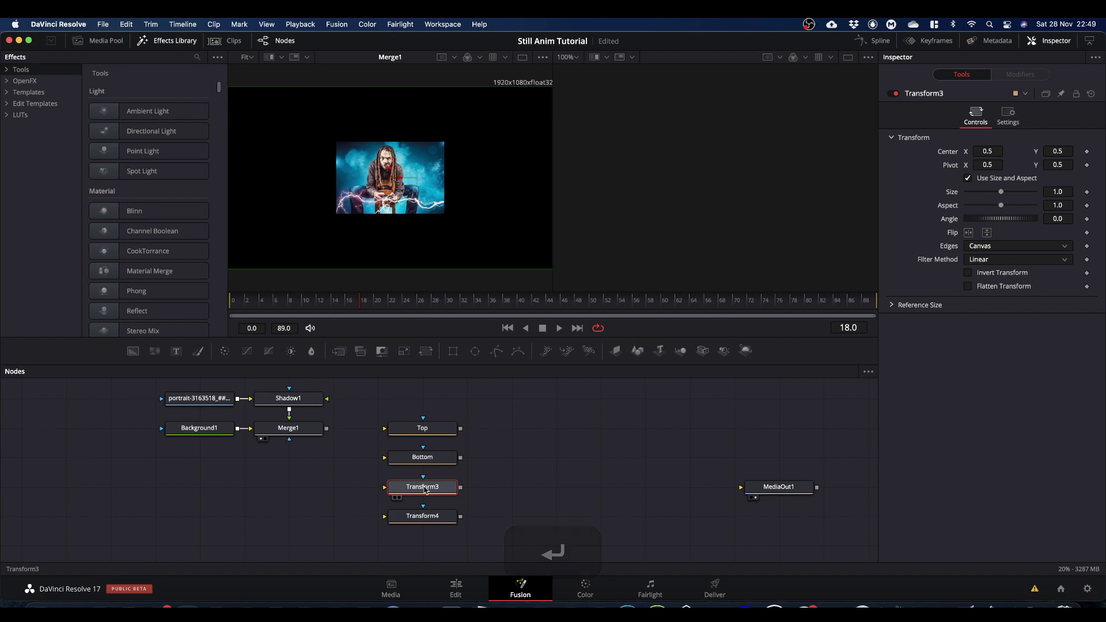
pyautogui.press('F2')
pyautogui.write('Left')
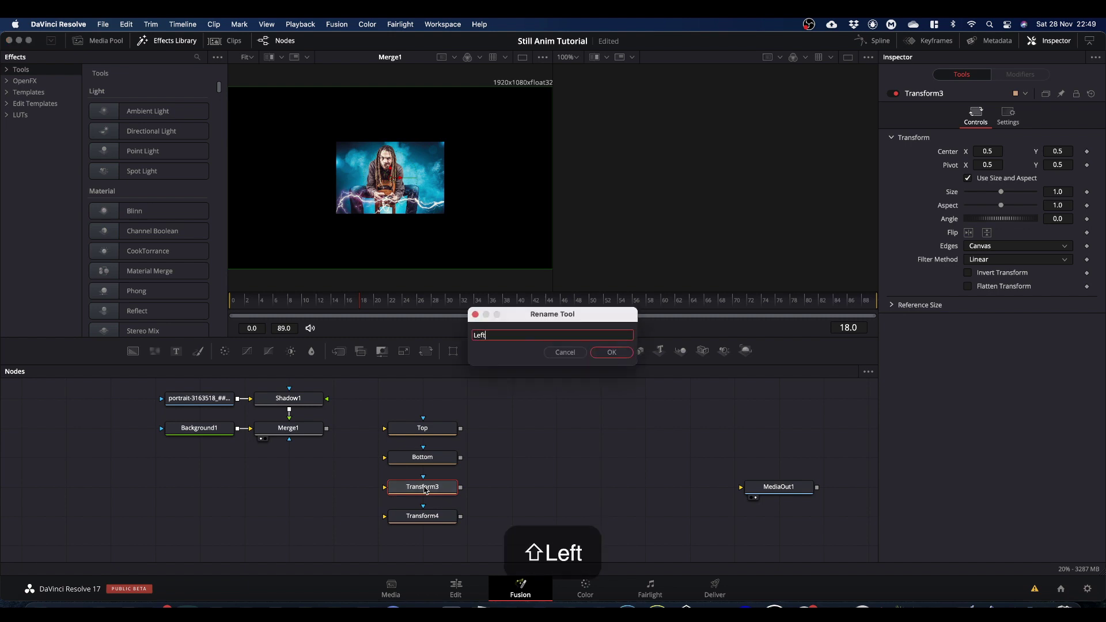
pyautogui.press('Return')
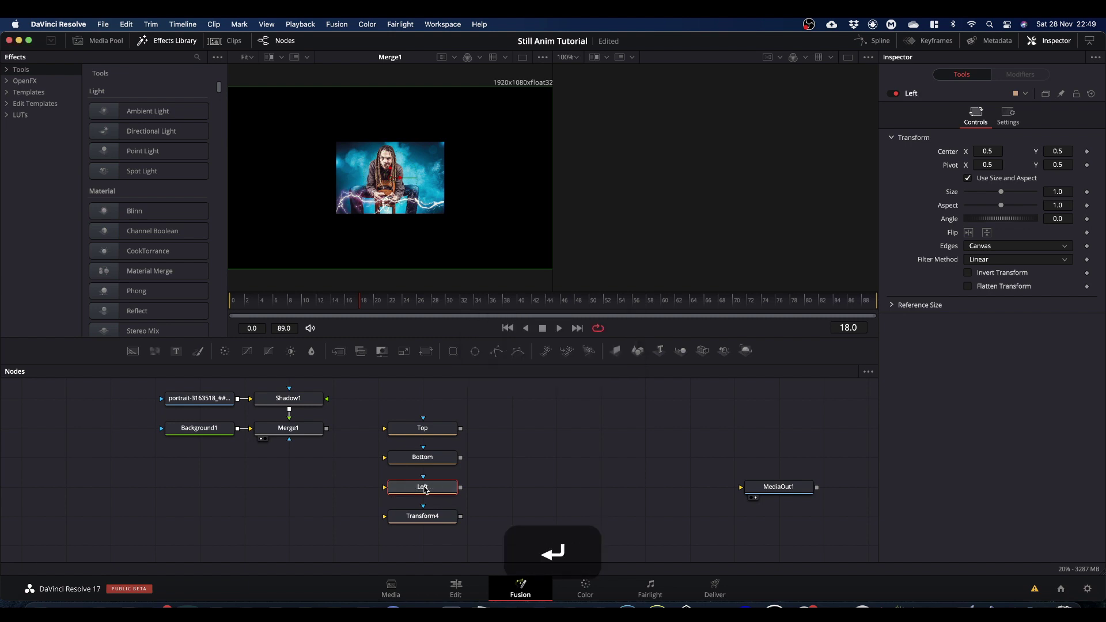
# Step: Rename the lowest Transform node, Transform4, as Right
pyautogui.click(429, 517)
pyautogui.write('Right')
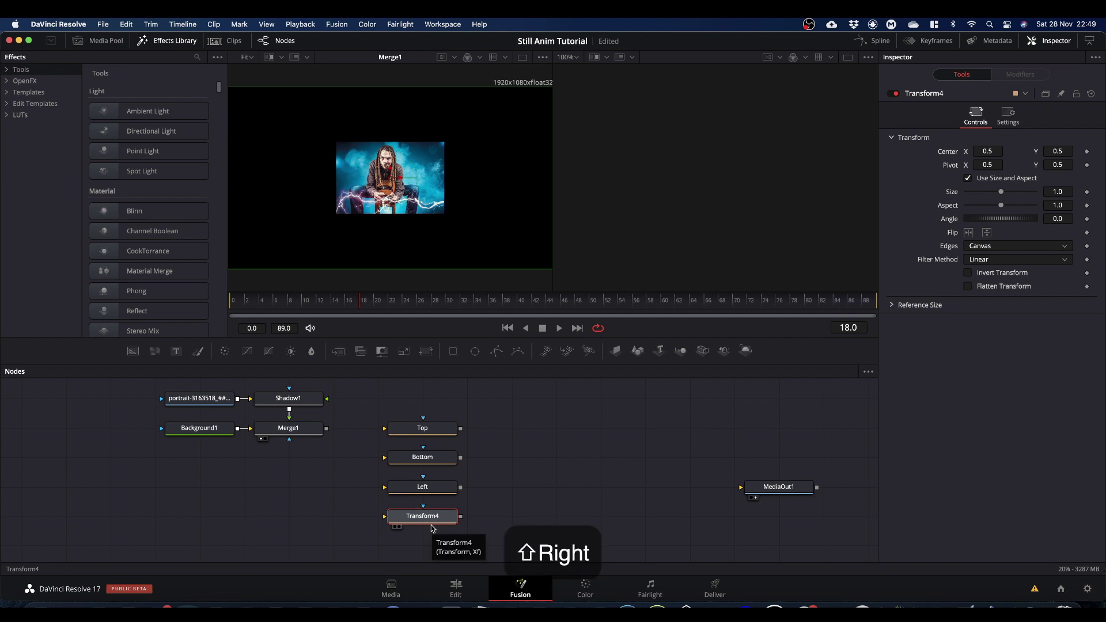
pyautogui.press('F2')
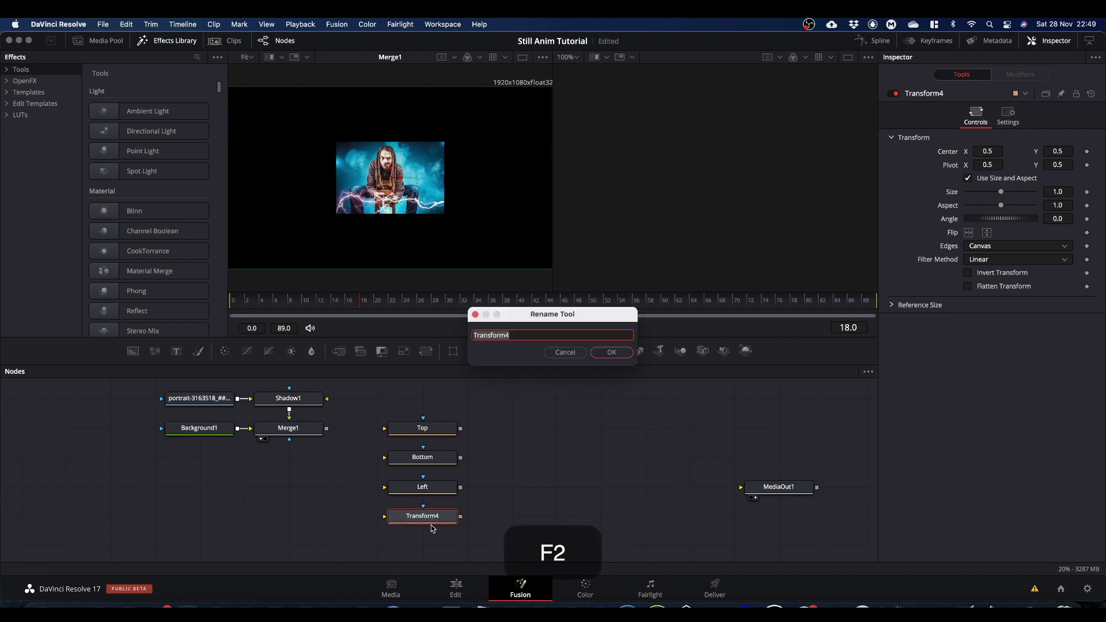
pyautogui.write('Right')
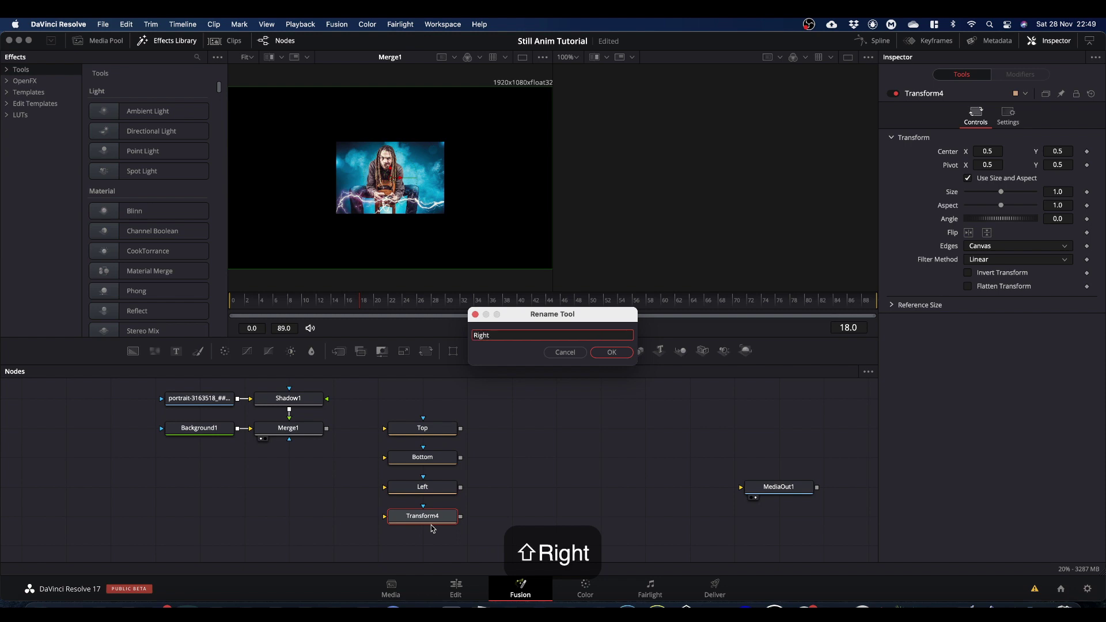
pyautogui.press('Return')
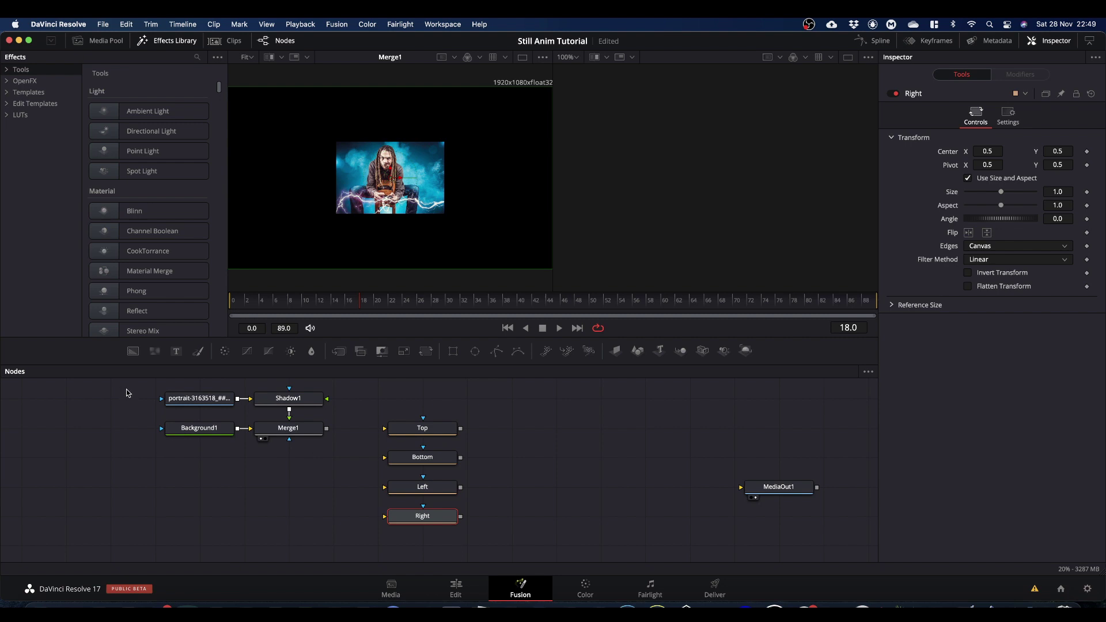
# Step: Move the portrait, Shadow, Background and Merge nodes down level with Top and Bottom, and connect Merge1's output to all four Transform nodes
pyautogui.moveTo(126, 394); pyautogui.dragTo(385, 428)
pyautogui.click(278, 461)
pyautogui.moveTo(326, 458); pyautogui.dragTo(397, 489)
pyautogui.moveTo(327, 458); pyautogui.dragTo(400, 523)
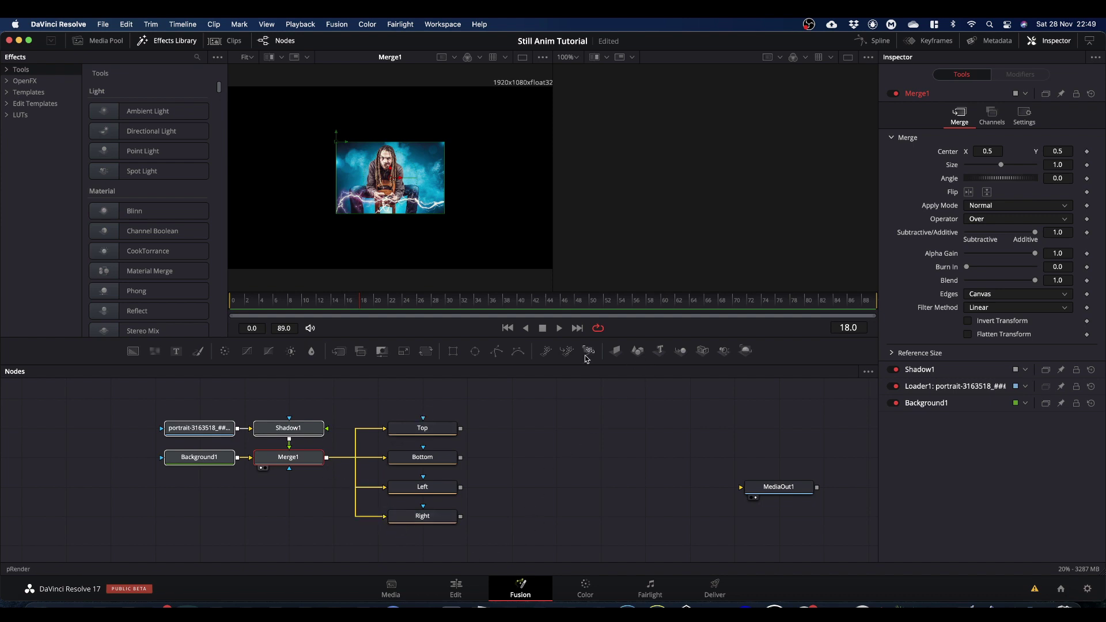
# Step: Show the Top transform node in the second viewer
pyautogui.click(421, 430)
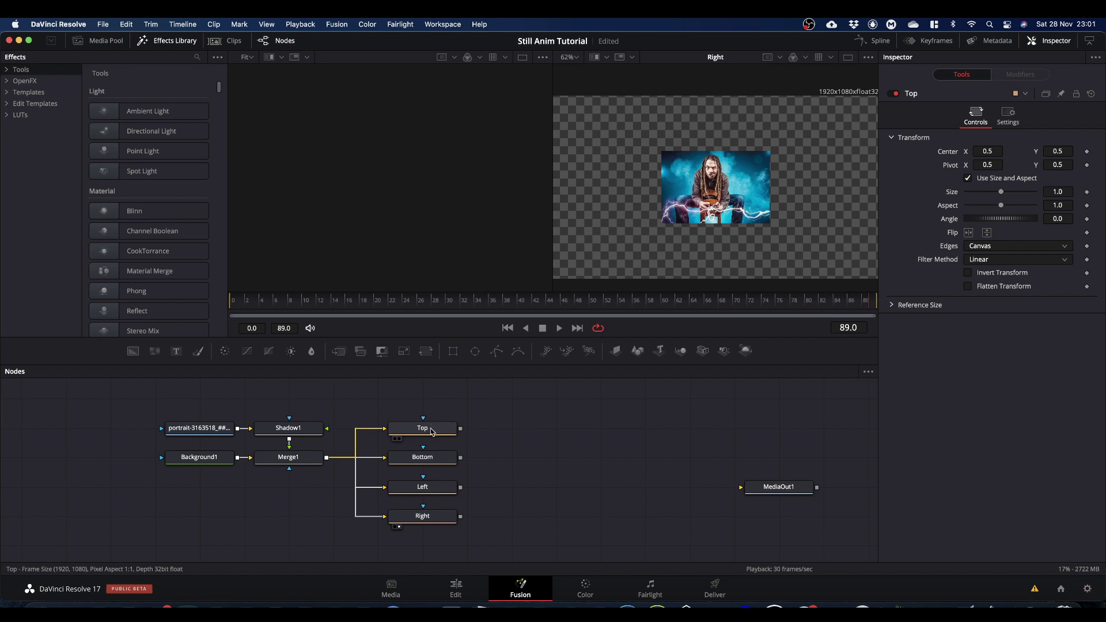
pyautogui.click(413, 428)
pyautogui.moveTo(427, 432); pyautogui.dragTo(665, 184)
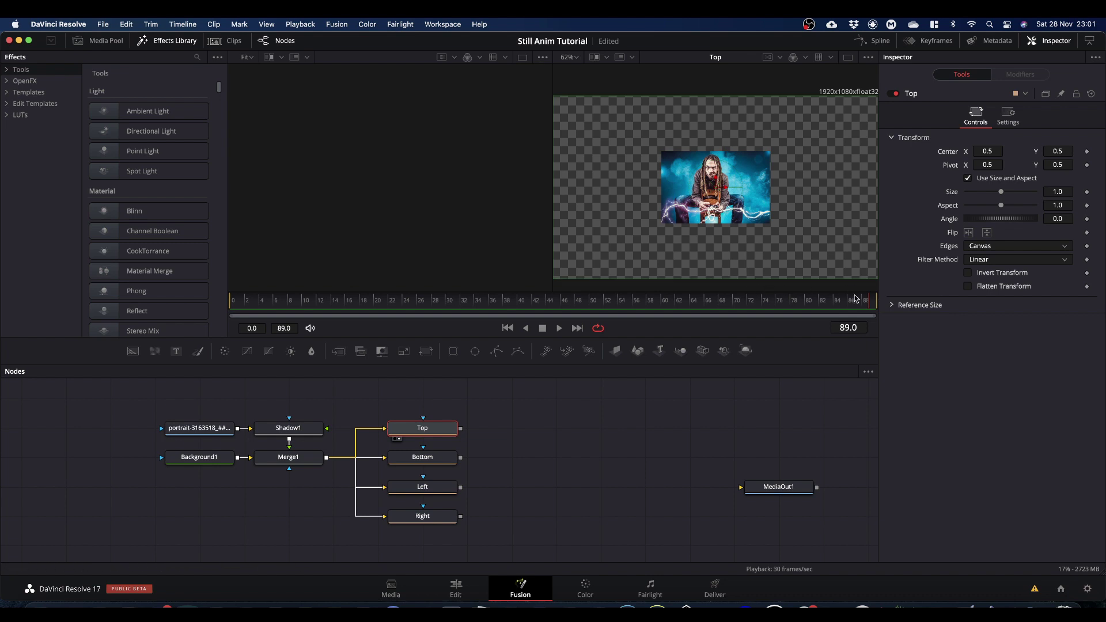
# Step: Go to frame 0 and set the Top node's Center Y to 1.5
pyautogui.moveTo(871, 307); pyautogui.dragTo(213, 349)
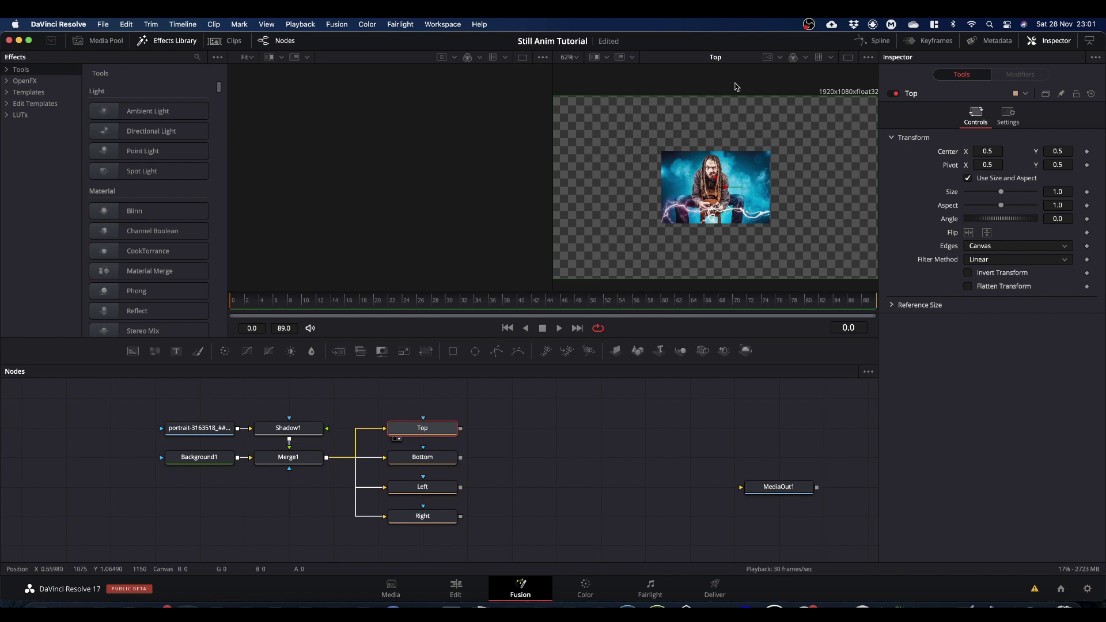
pyautogui.click(1056, 151)
pyautogui.press('BackSpace')
pyautogui.write('1')
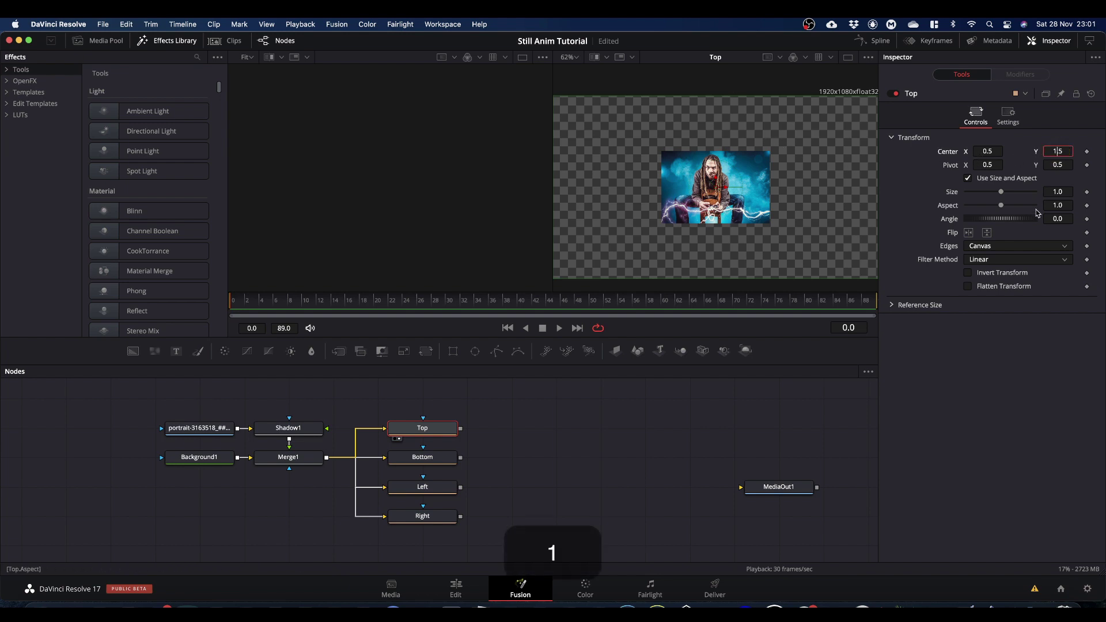
pyautogui.click(1024, 401)
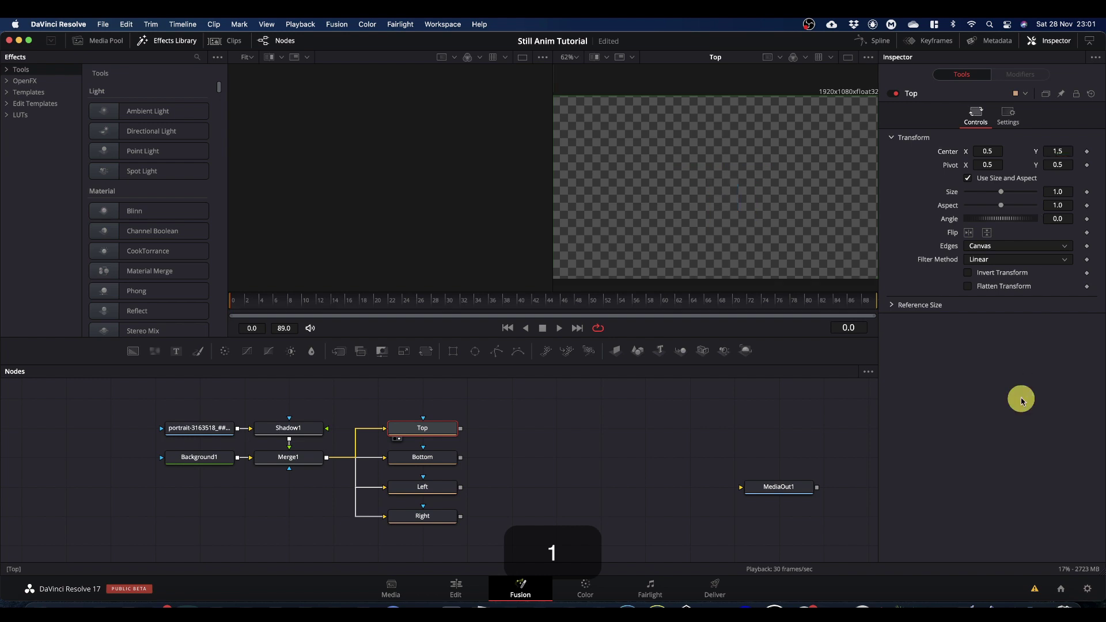
# Step: Keyframe the Top node's Center at frame 0, and set its Center Y to 0.5 at frame 15
pyautogui.click(1087, 151)
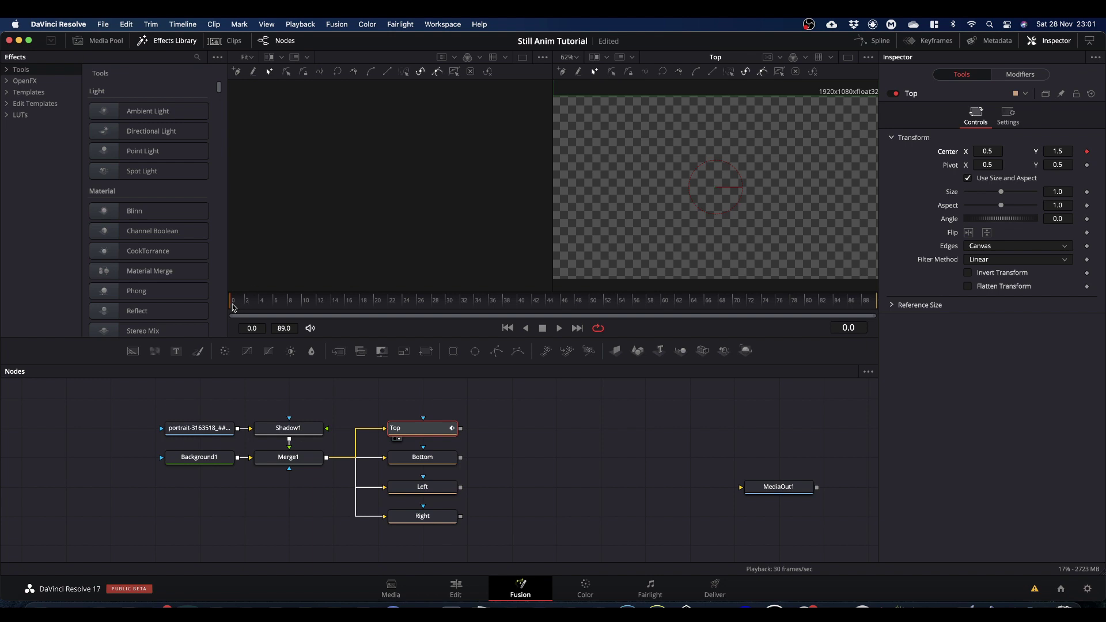
pyautogui.moveTo(231, 307); pyautogui.dragTo(341, 318)
pyautogui.click(1058, 151)
pyautogui.press('BackSpace')
pyautogui.press('Return')
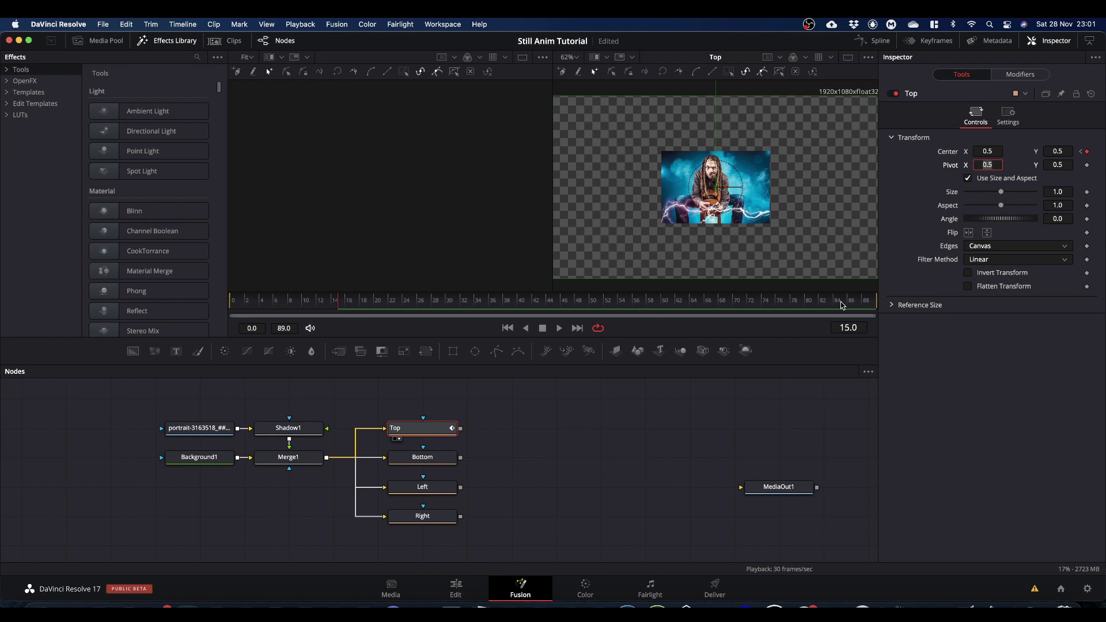
# Step: Add a hold keyframe on the Top node's Center at frame 74, 15 frames before the last frame
pyautogui.moveTo(841, 305); pyautogui.dragTo(893, 311)
pyautogui.click(869, 308)
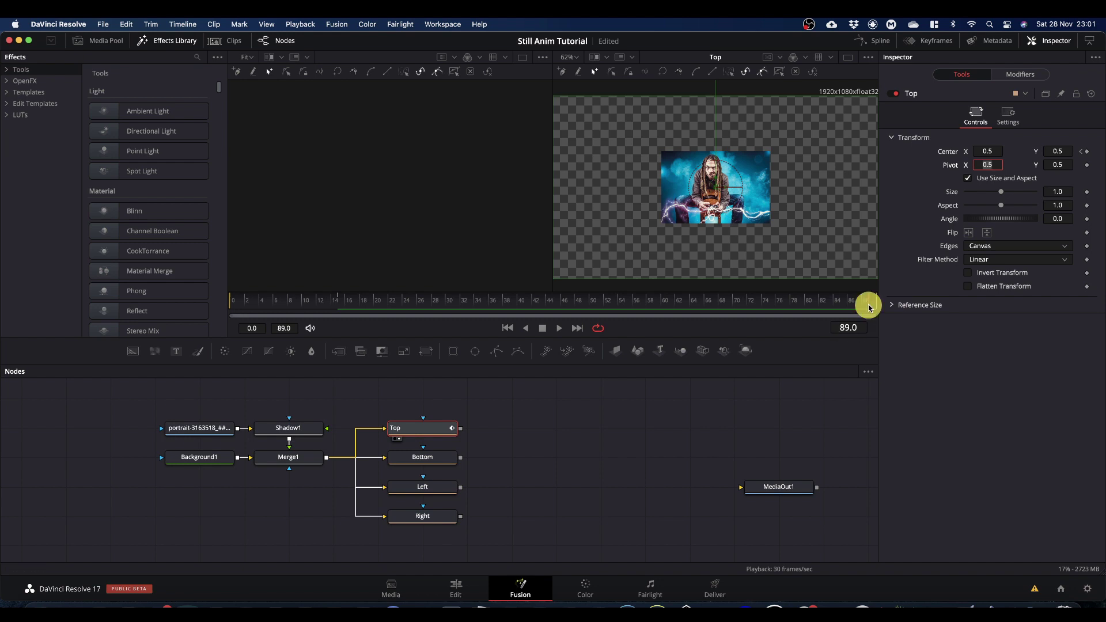
pyautogui.moveTo(870, 308); pyautogui.dragTo(765, 320)
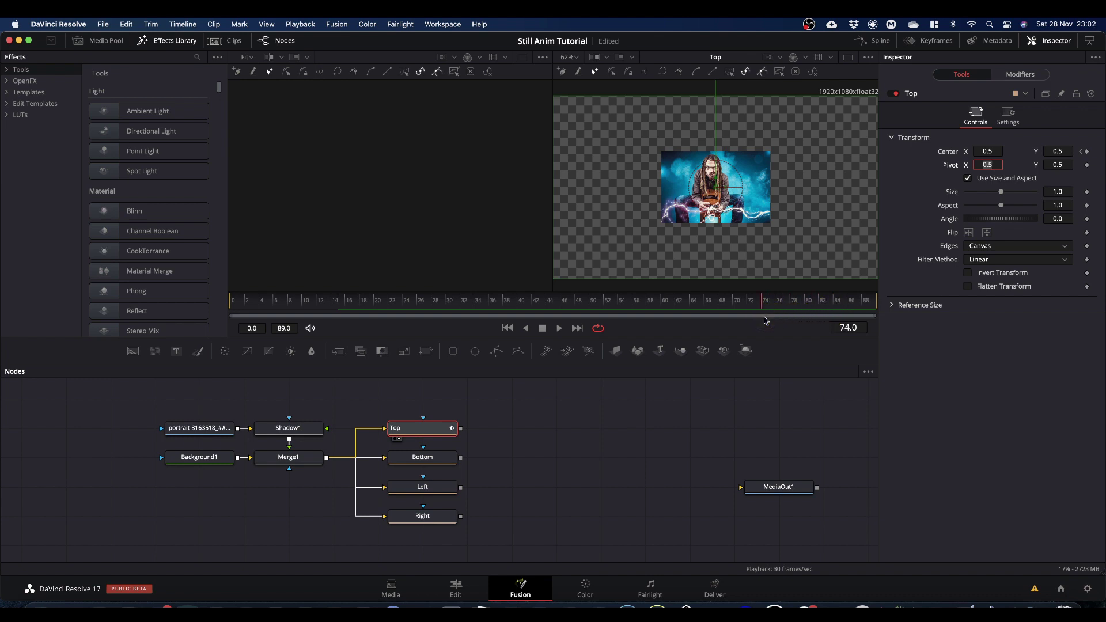
pyautogui.click(1086, 151)
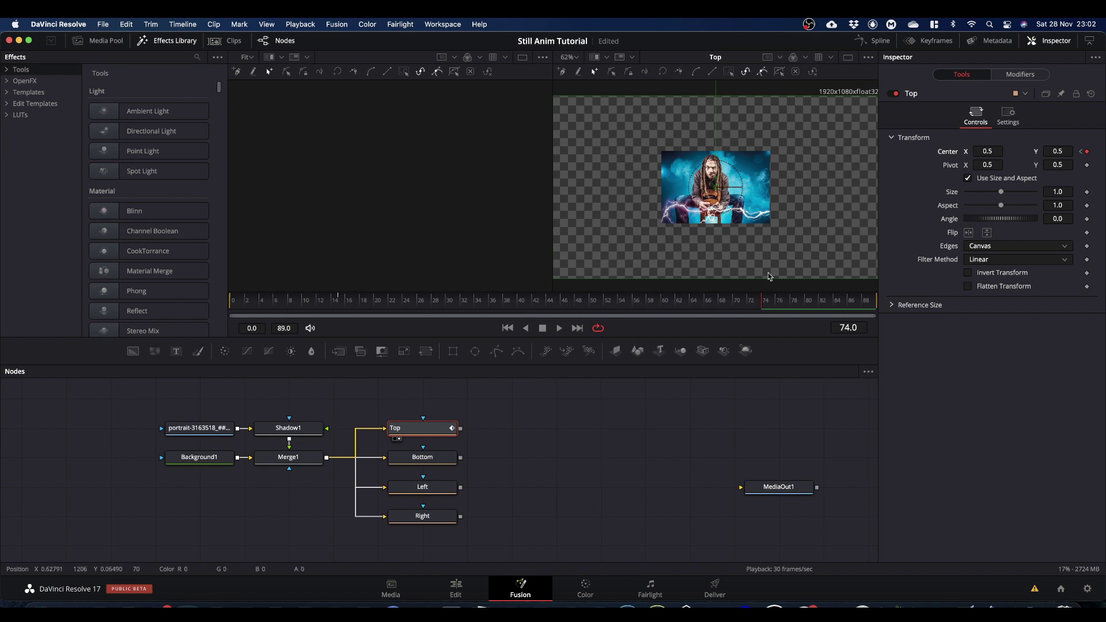
# Step: Set the Top node's Center Y to 1.5 at frame 89 and play back its animation
pyautogui.moveTo(825, 303); pyautogui.dragTo(932, 325)
pyautogui.click(1057, 151)
pyautogui.press('BackSpace')
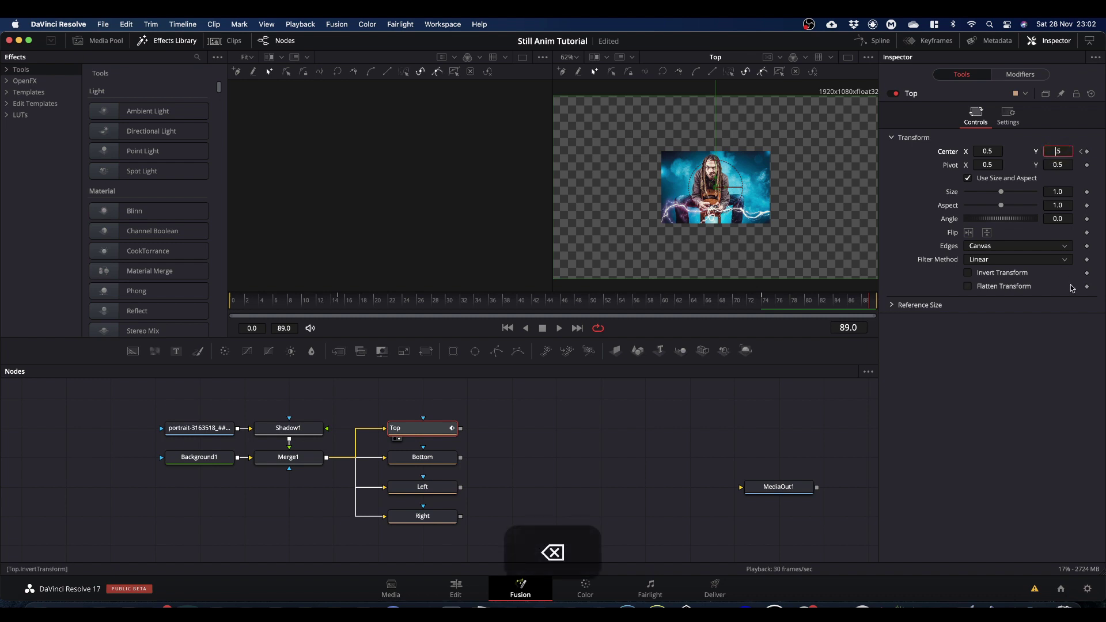
pyautogui.write('1')
pyautogui.click(1028, 394)
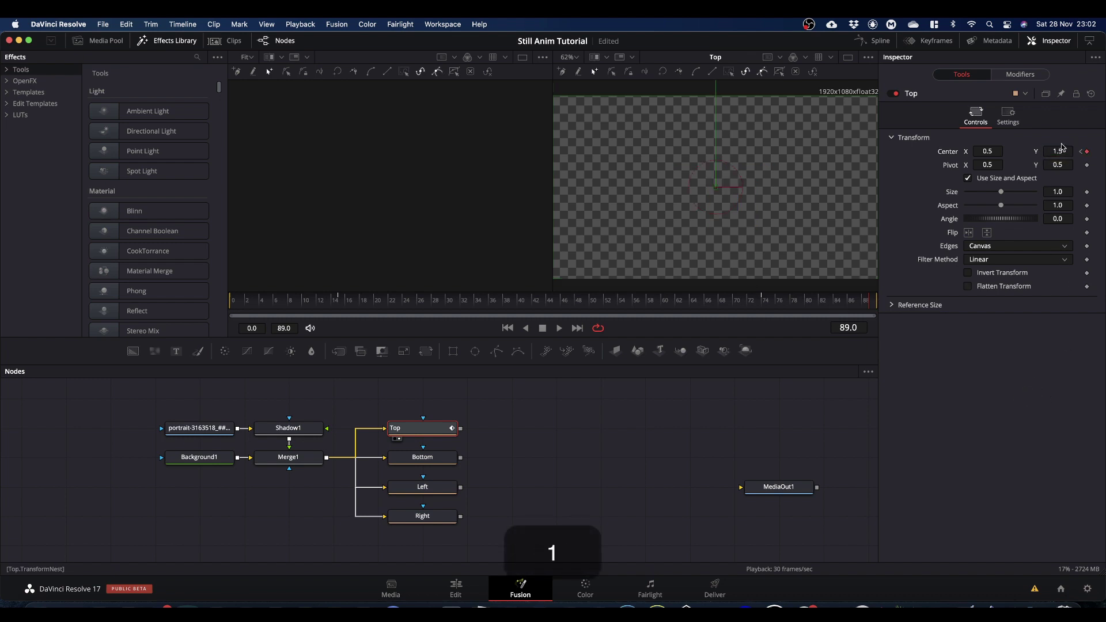
pyautogui.press('space')
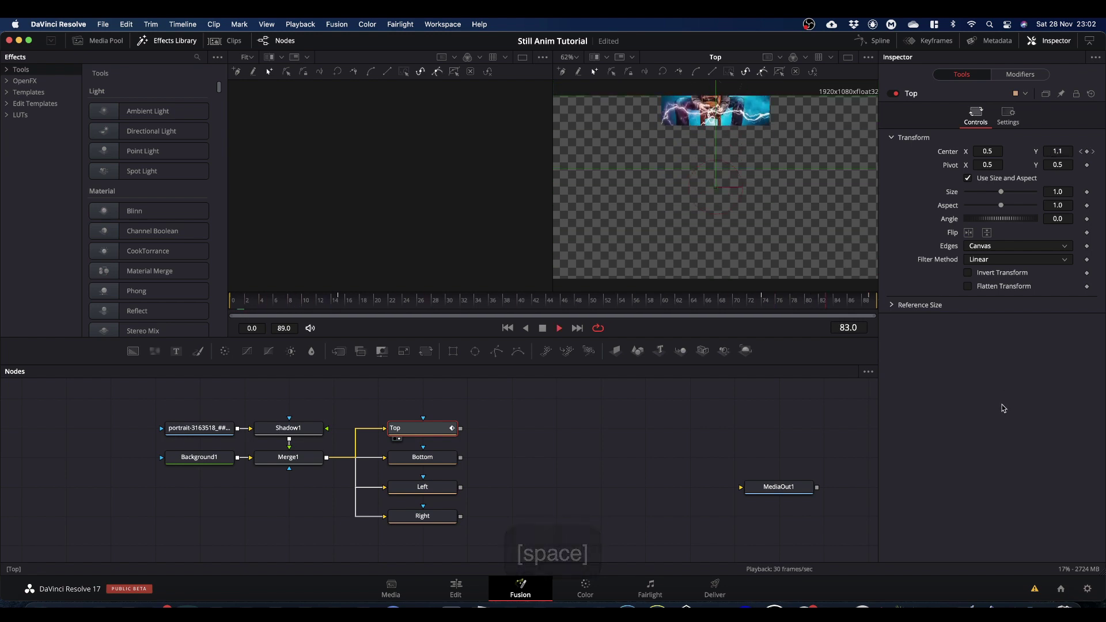
pyautogui.press('space')
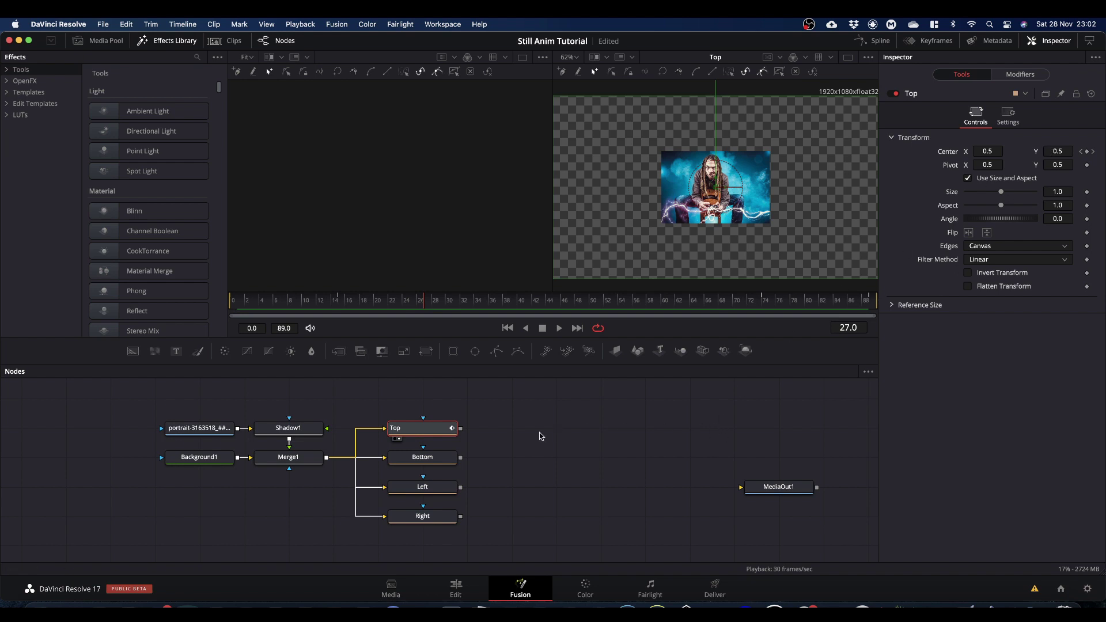
# Step: Show the Bottom node in the second viewer and keyframe its Center at frame 0 with Y at -0.5
pyautogui.click(432, 457)
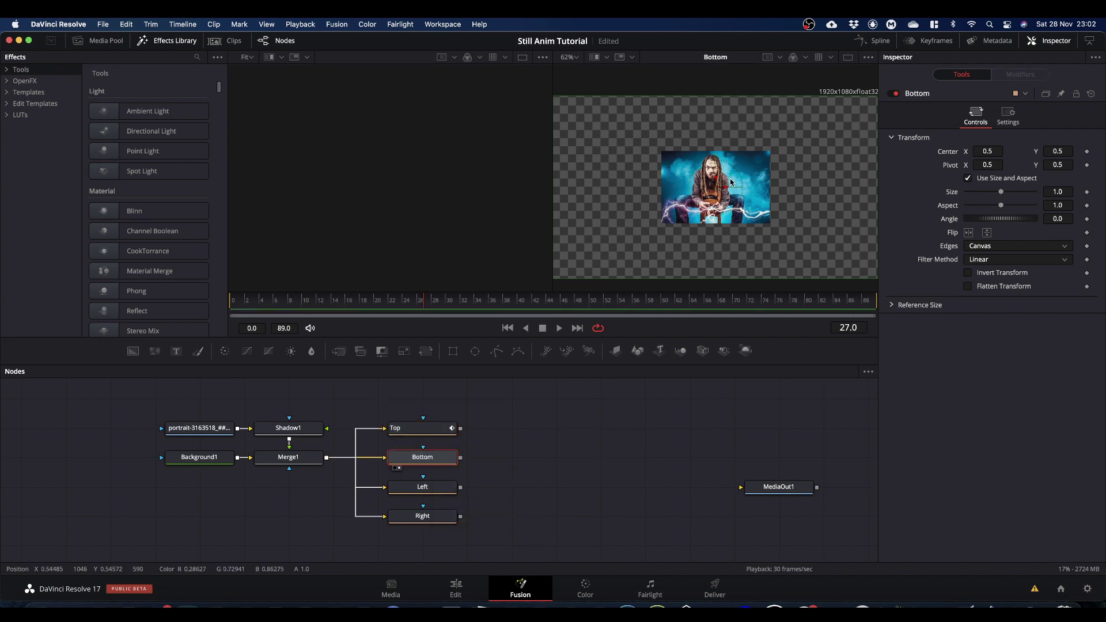
pyautogui.moveTo(423, 301); pyautogui.dragTo(237, 323)
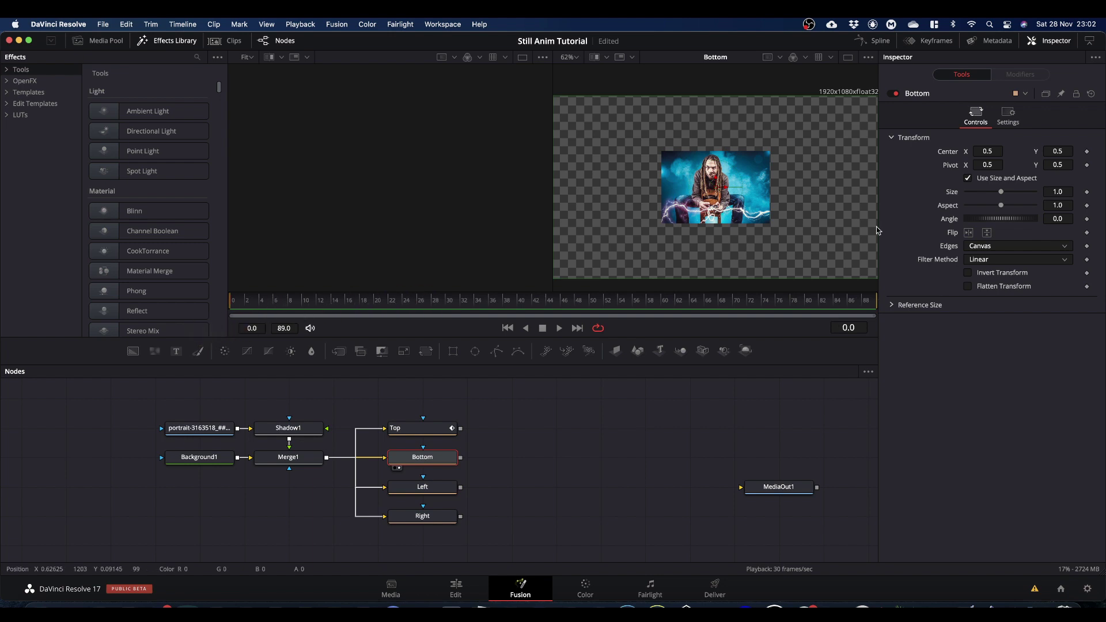
pyautogui.click(1053, 153)
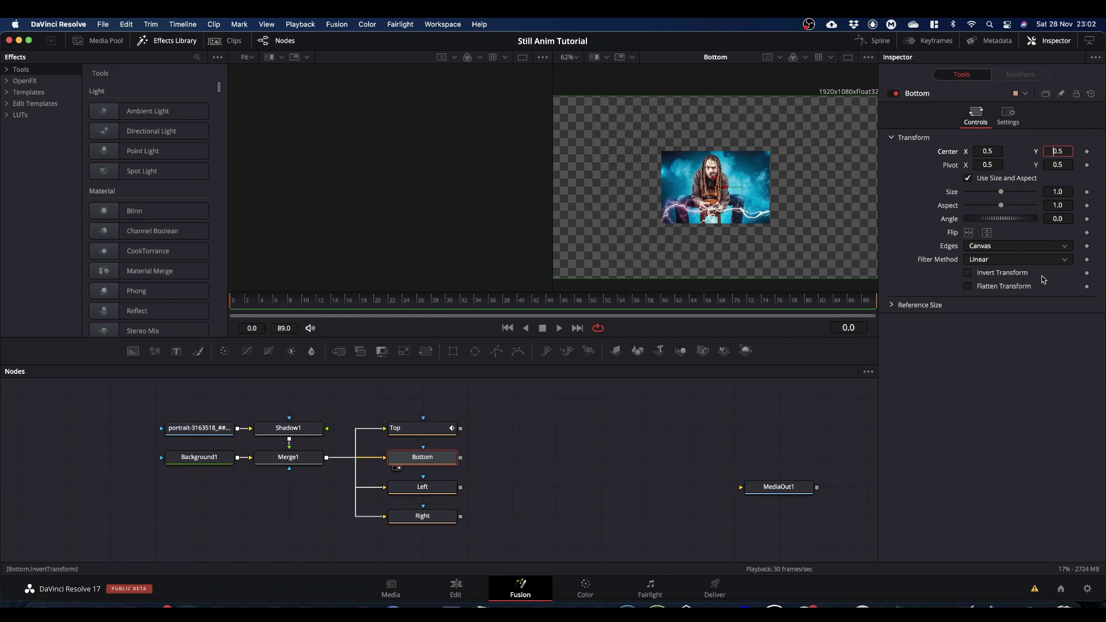
pyautogui.write('-')
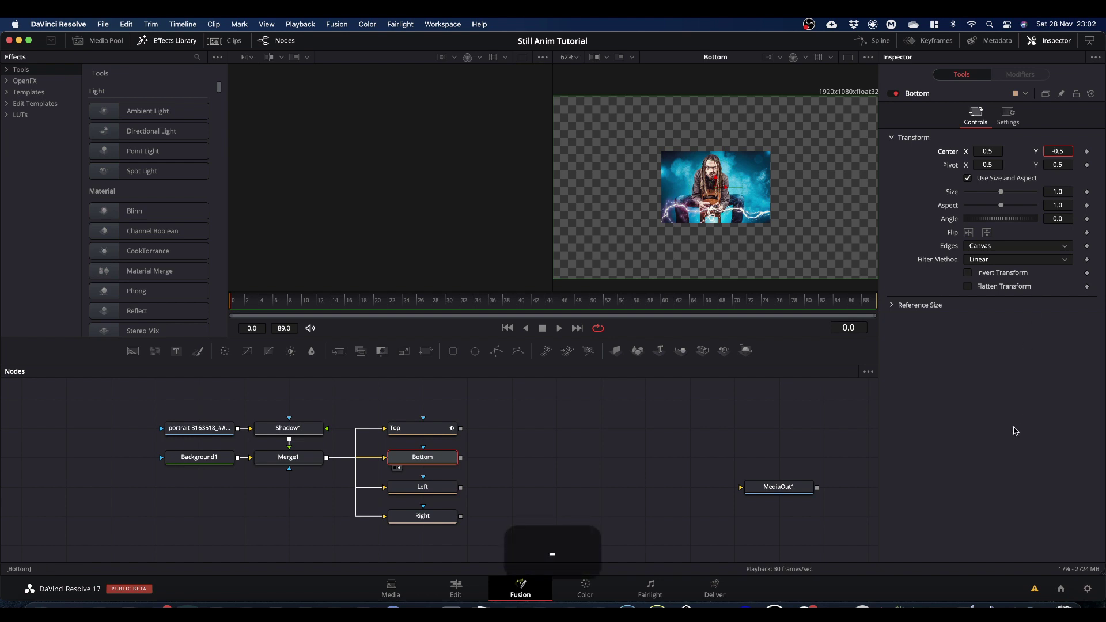
pyautogui.press('Return')
pyautogui.click(1088, 152)
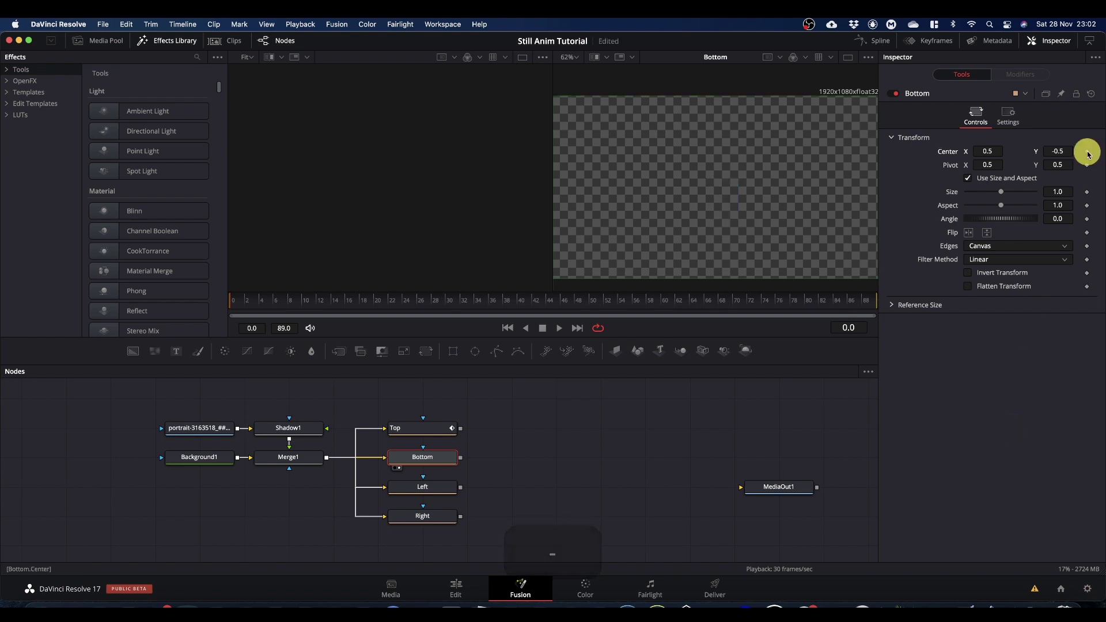
# Step: Set the Bottom node's Center Y to 0.5 at frame 15 and add a hold keyframe on Center at frame 74
pyautogui.click(291, 305)
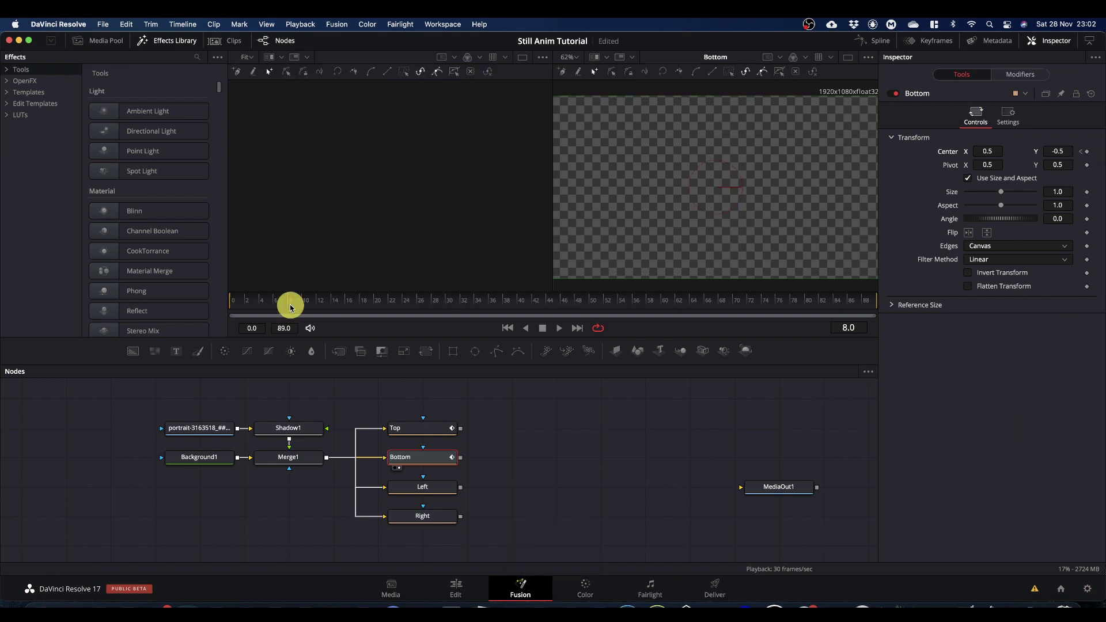
pyautogui.moveTo(291, 307); pyautogui.dragTo(342, 319)
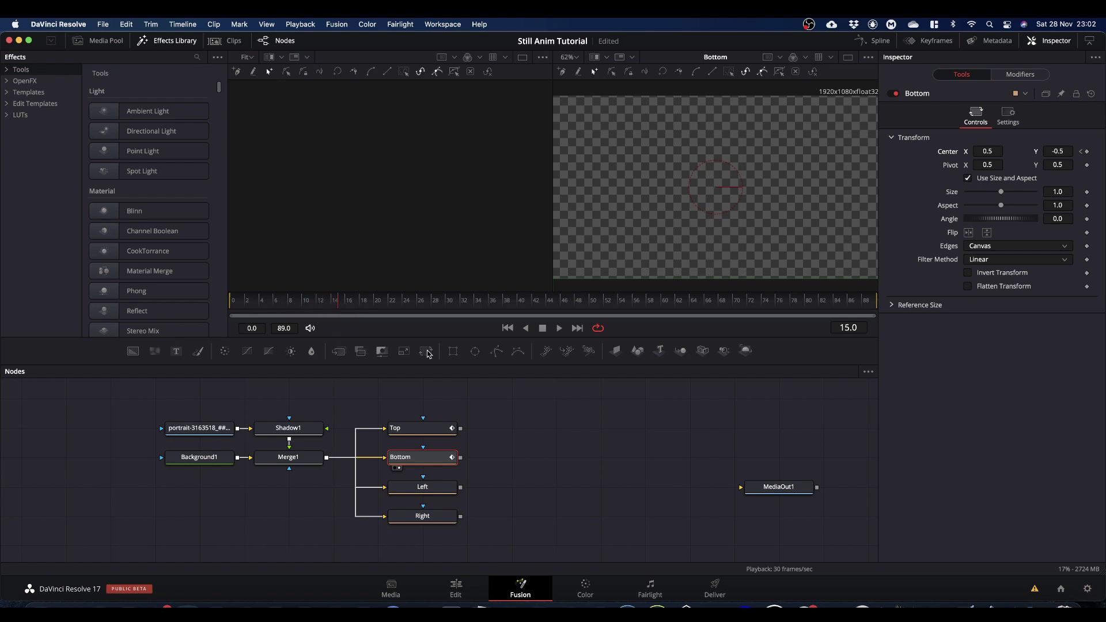
pyautogui.click(1055, 151)
pyautogui.write('-')
pyautogui.press('BackSpace')
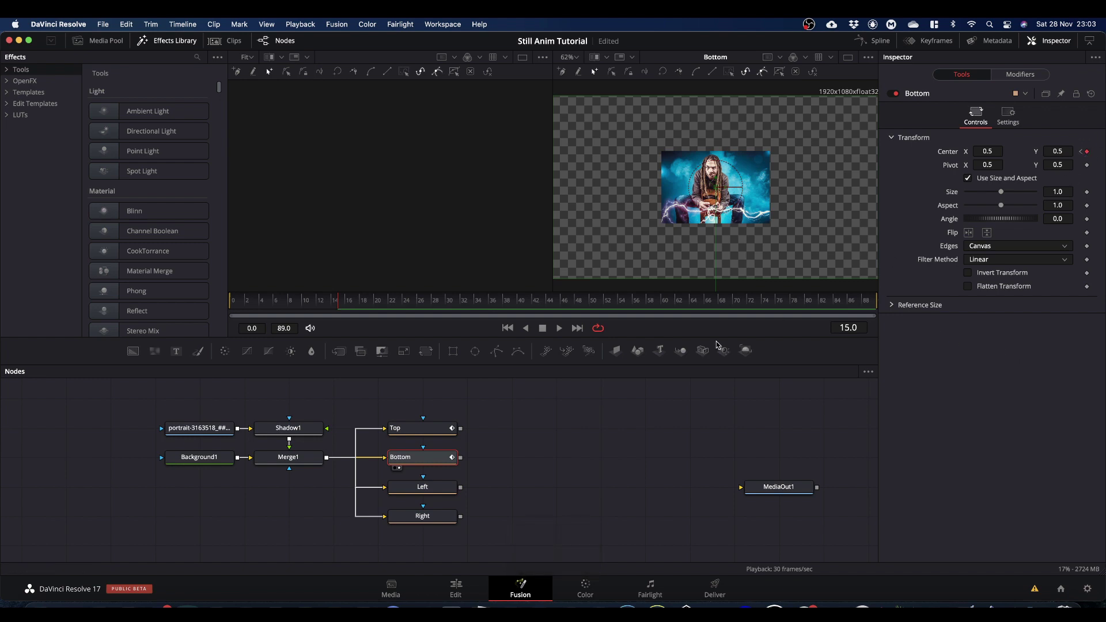
pyautogui.moveTo(666, 313); pyautogui.dragTo(766, 324)
pyautogui.click(1087, 151)
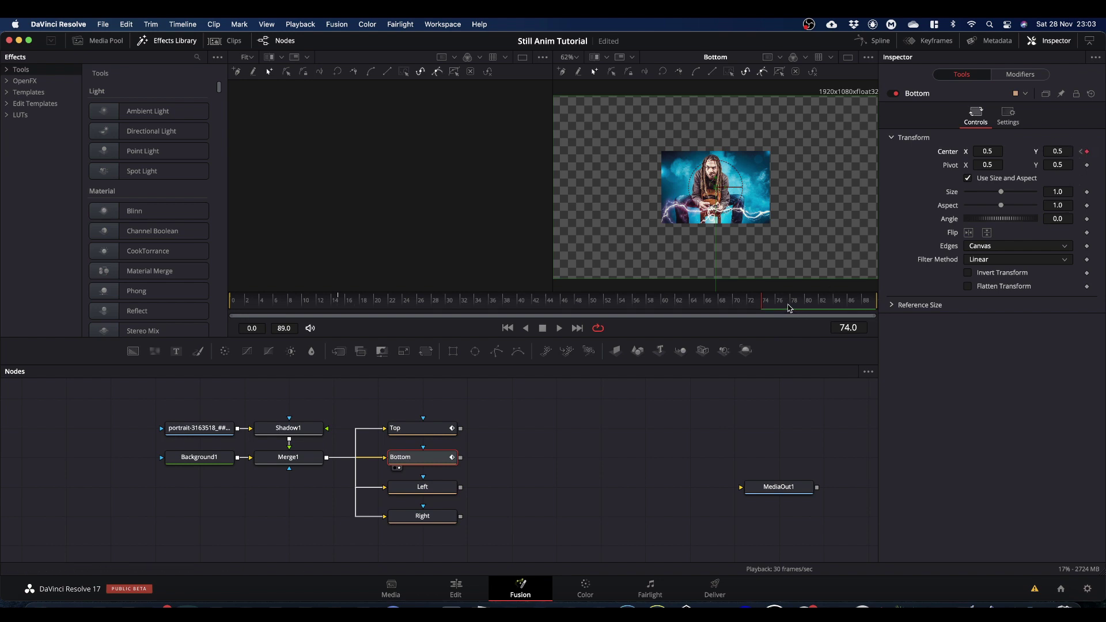
# Step: Set the Bottom node's Center Y to -0.5 at frame 89
pyautogui.moveTo(768, 305); pyautogui.dragTo(916, 314)
pyautogui.click(1052, 150)
pyautogui.write('-')
pyautogui.press('Return')
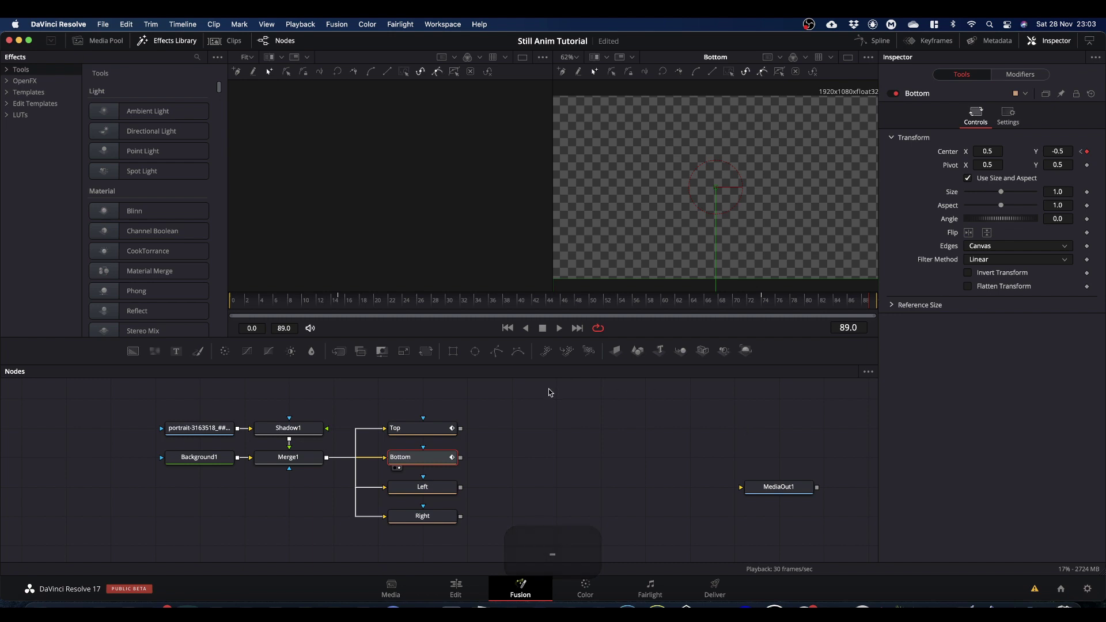
# Step: Show the Left node in the second viewer and keyframe its Center at frame 0 with X at -0.5
pyautogui.click(428, 492)
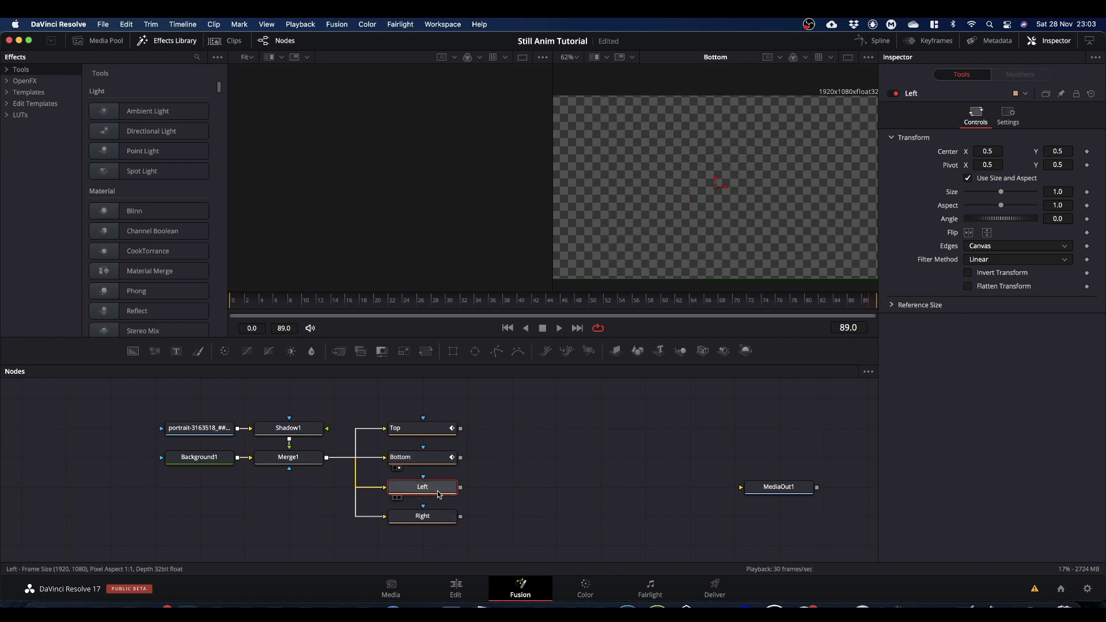
pyautogui.moveTo(429, 490); pyautogui.dragTo(721, 177)
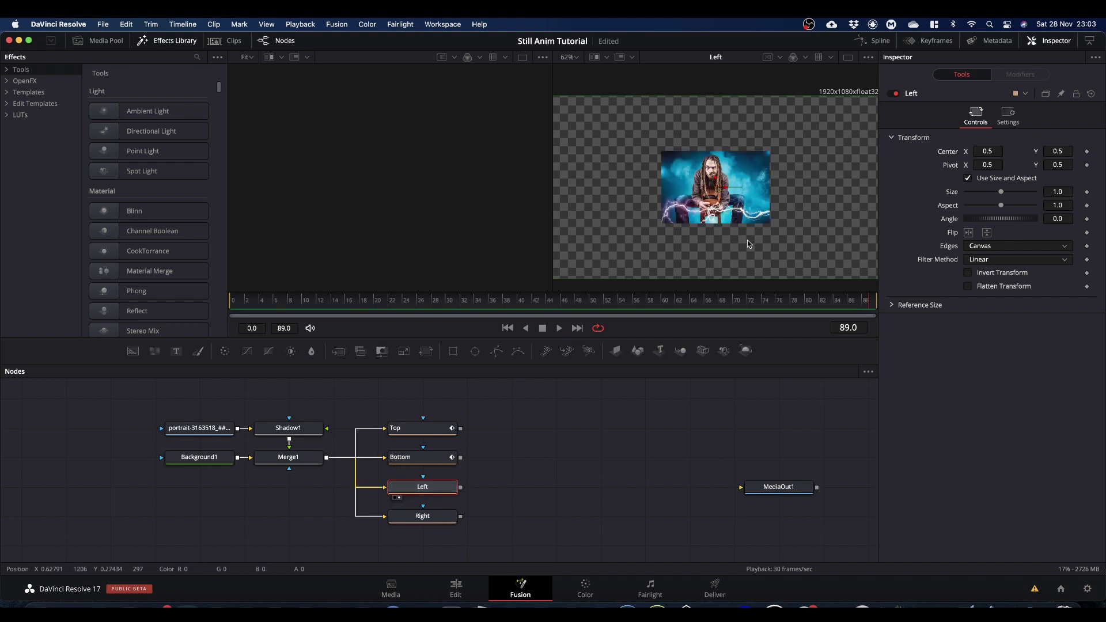
pyautogui.click(239, 303)
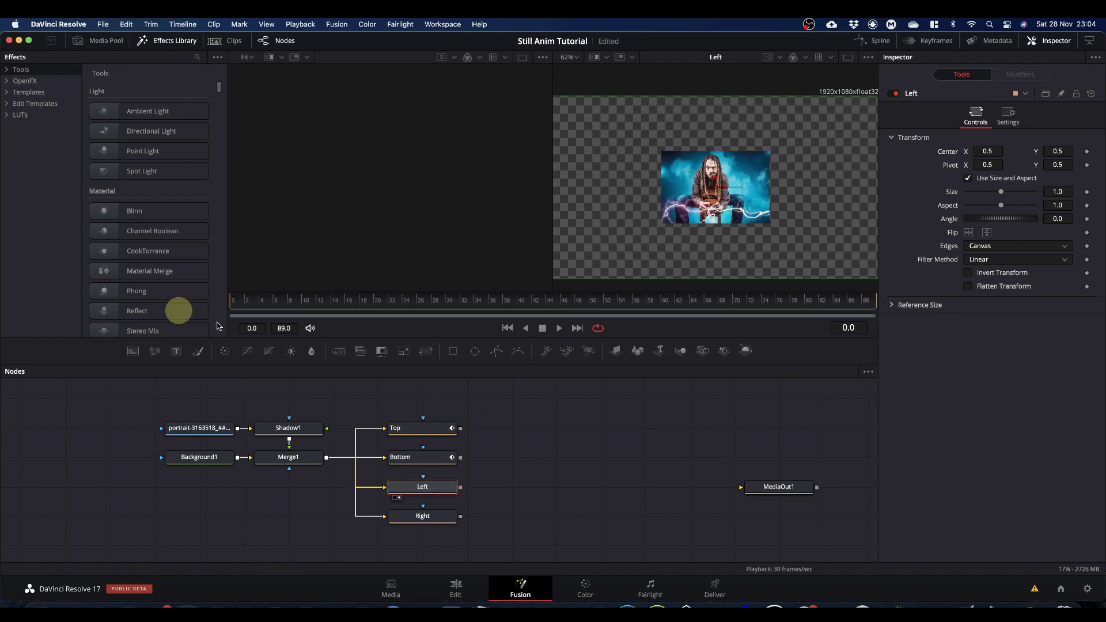
pyautogui.click(981, 152)
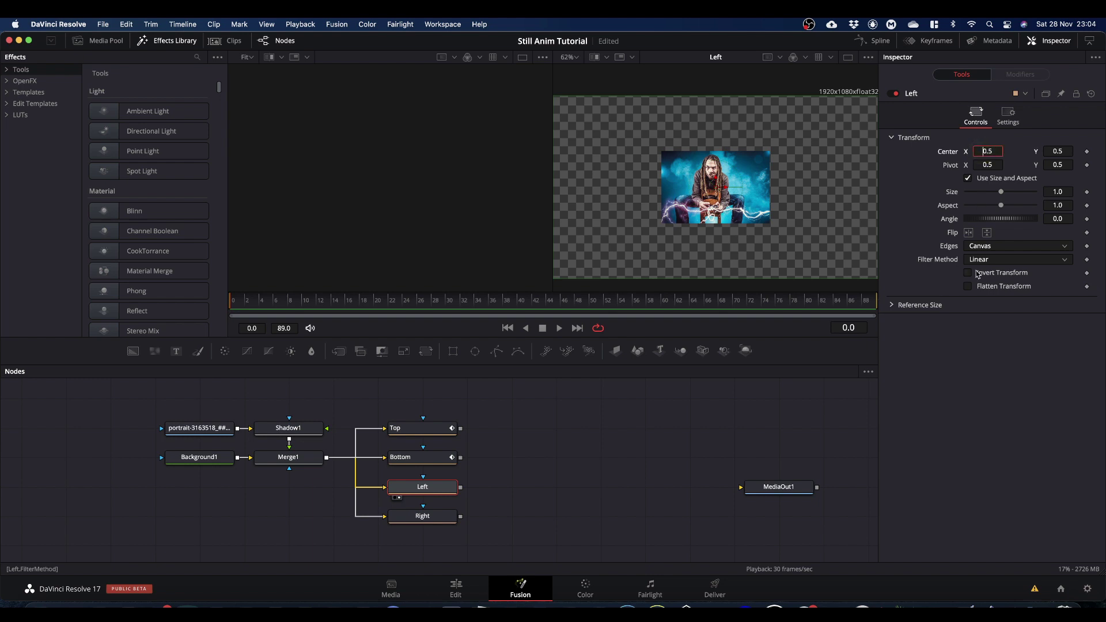
pyautogui.write('-')
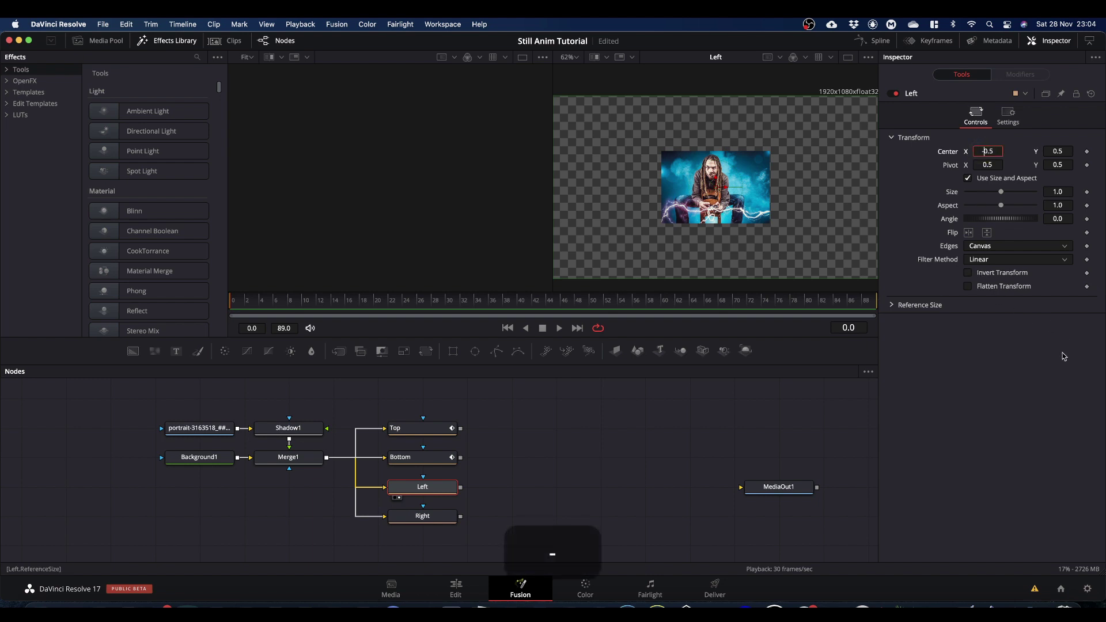
pyautogui.click(1051, 389)
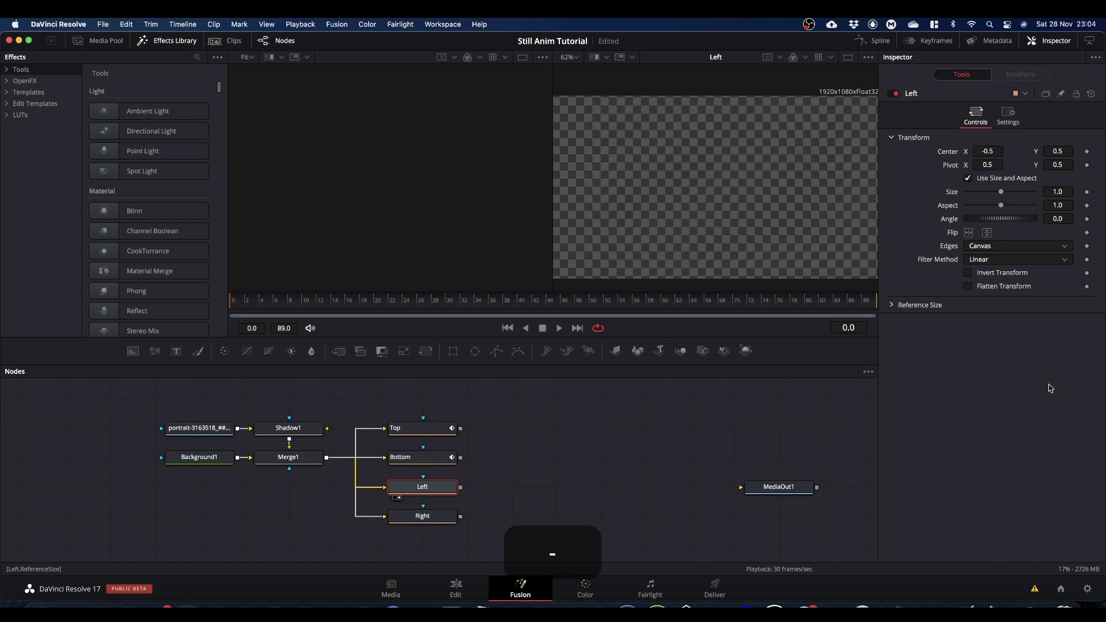
pyautogui.click(1087, 151)
# Step: Set the Left node's Center X to 0.5 at frame 15 and add a hold keyframe on Center at frame 74
pyautogui.moveTo(297, 303); pyautogui.dragTo(341, 321)
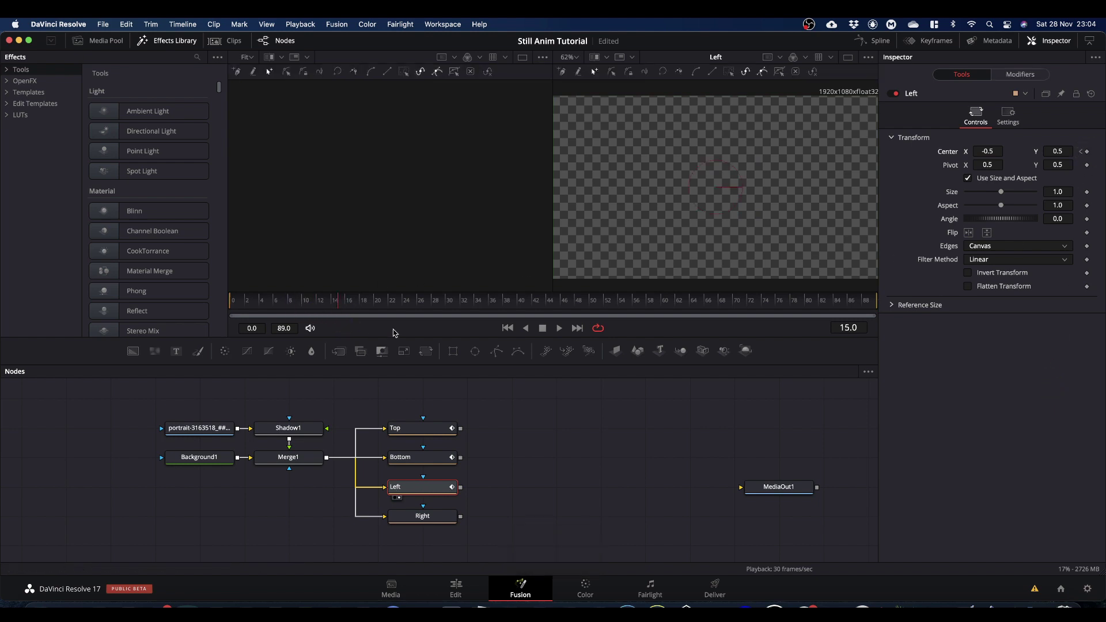
pyautogui.click(986, 151)
pyautogui.write('-')
pyautogui.press('BackSpace')
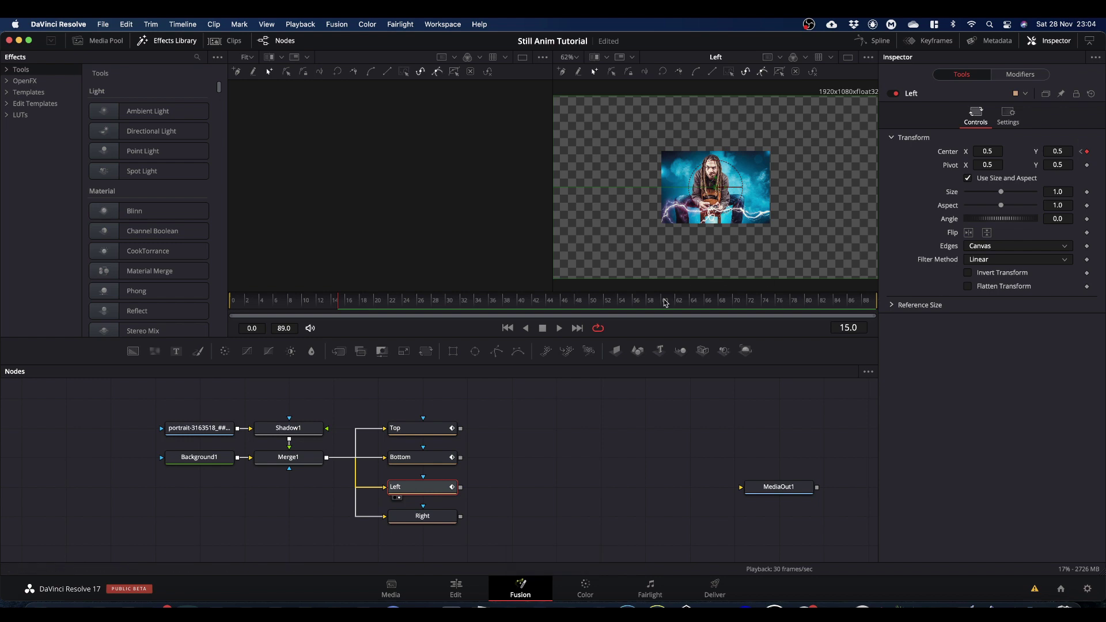
pyautogui.moveTo(609, 310); pyautogui.dragTo(762, 320)
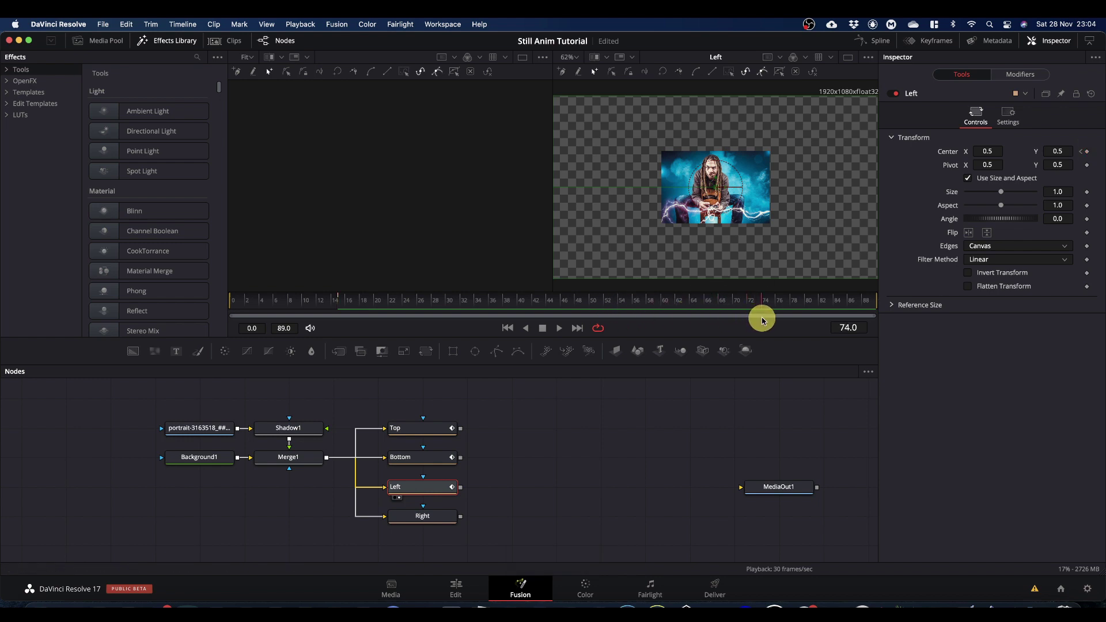
pyautogui.click(1088, 152)
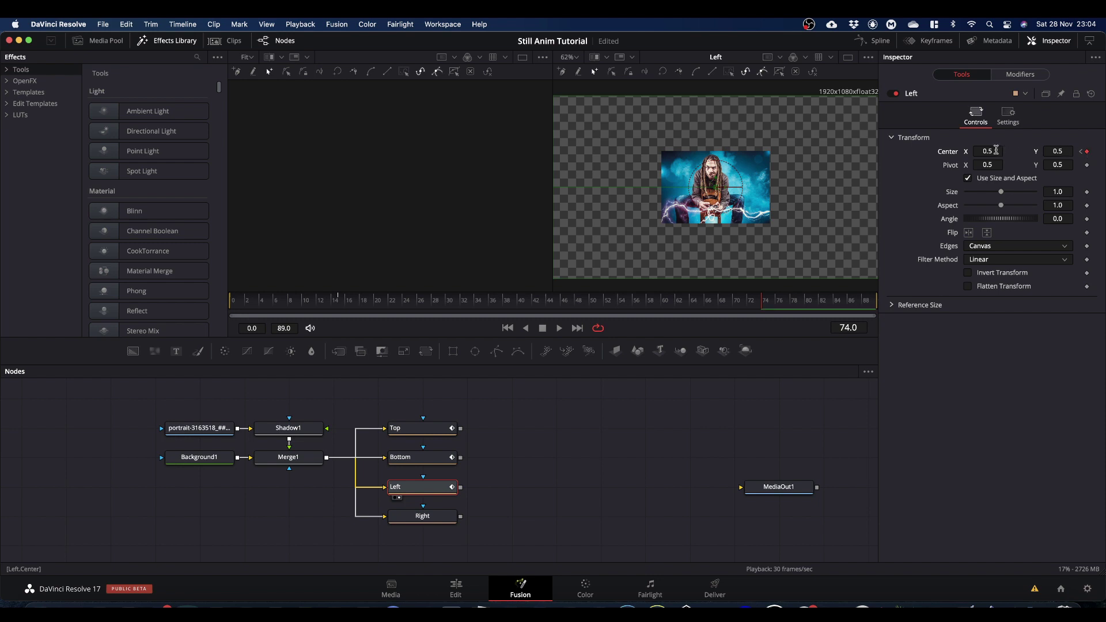
# Step: Set the Left node's Center X to -0.5 at frame 89 and play back its animation
pyautogui.moveTo(839, 304); pyautogui.dragTo(919, 320)
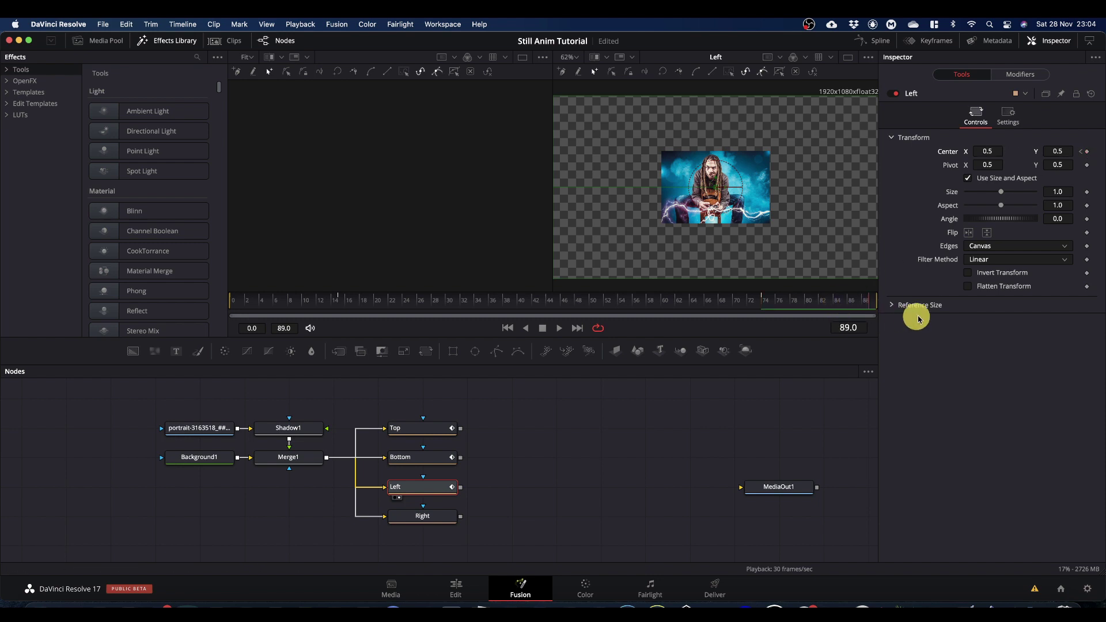
pyautogui.click(984, 151)
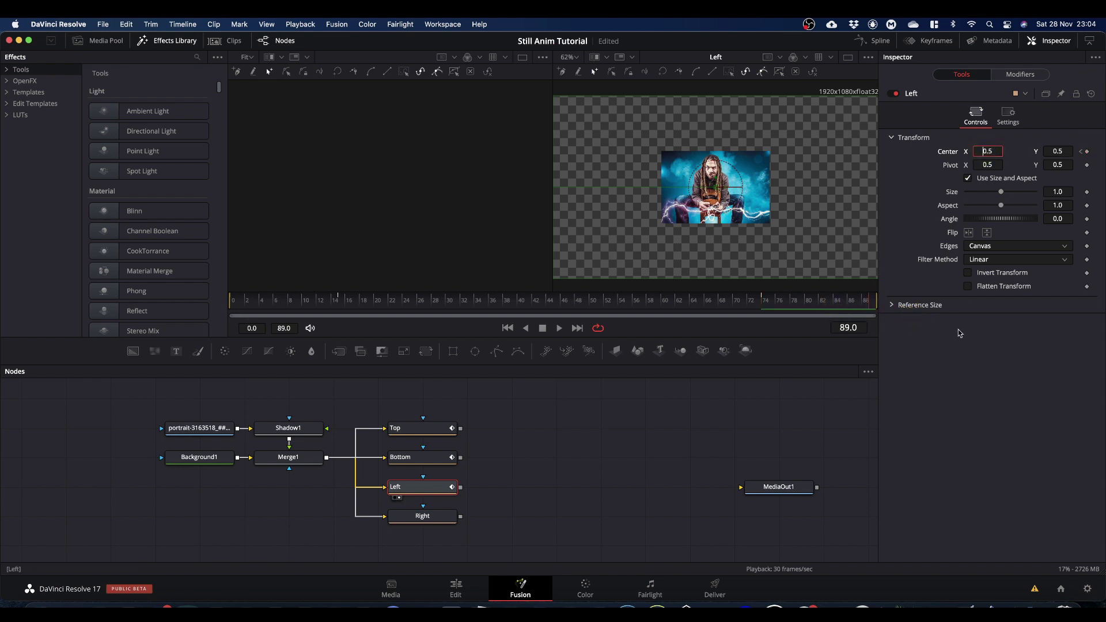
pyautogui.write('-')
pyautogui.press('space')
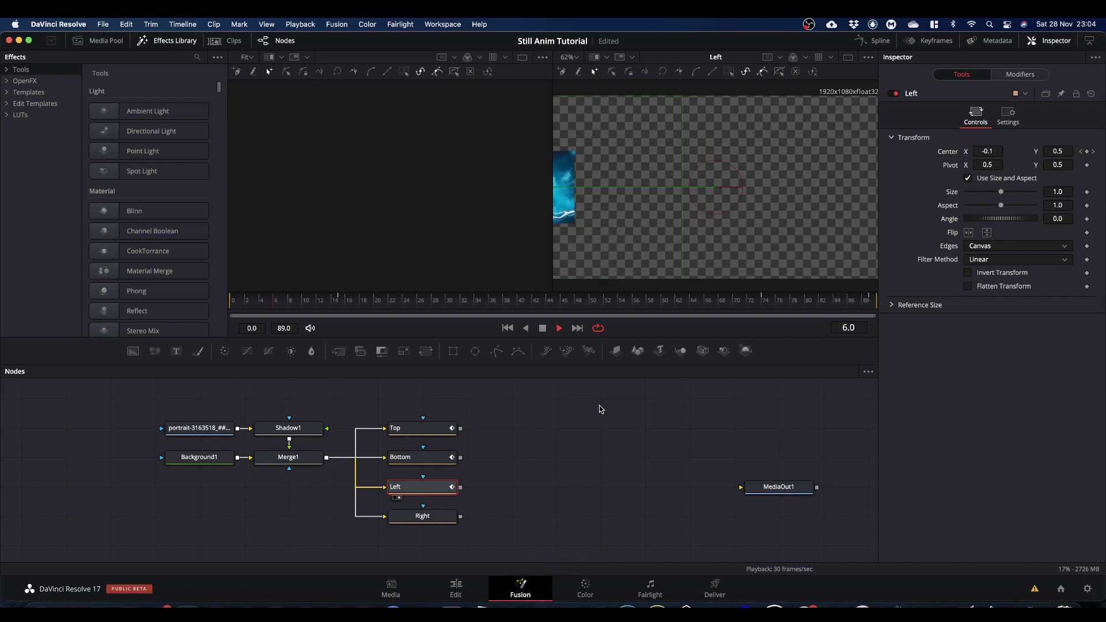
pyautogui.press('space')
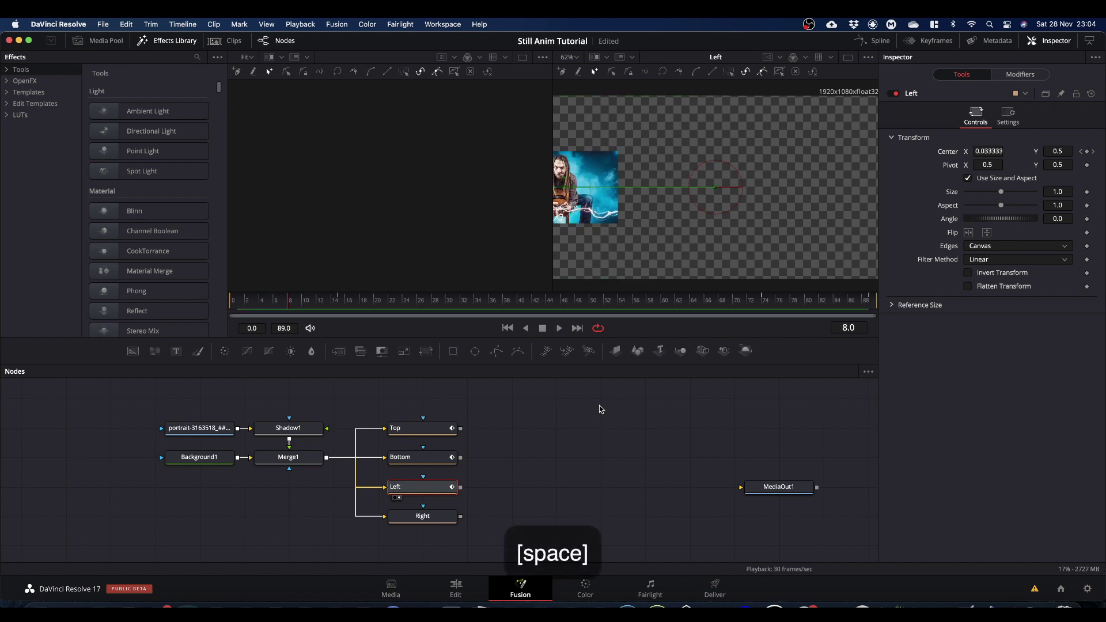
# Step: Show the Right transform node in the second viewer
pyautogui.click(426, 521)
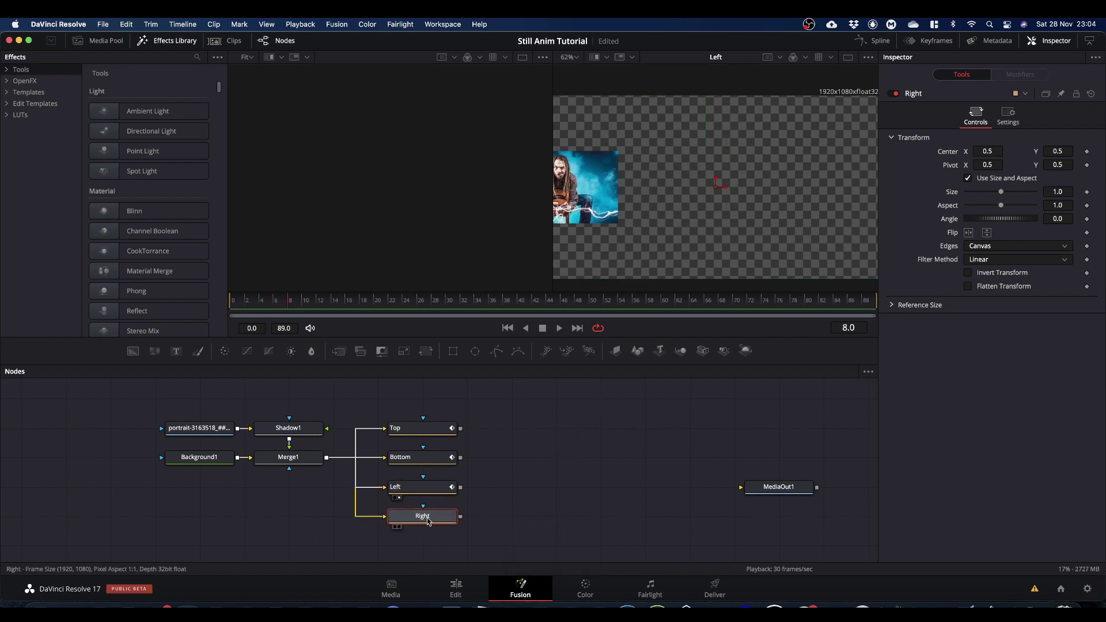
pyautogui.moveTo(428, 521); pyautogui.dragTo(696, 230)
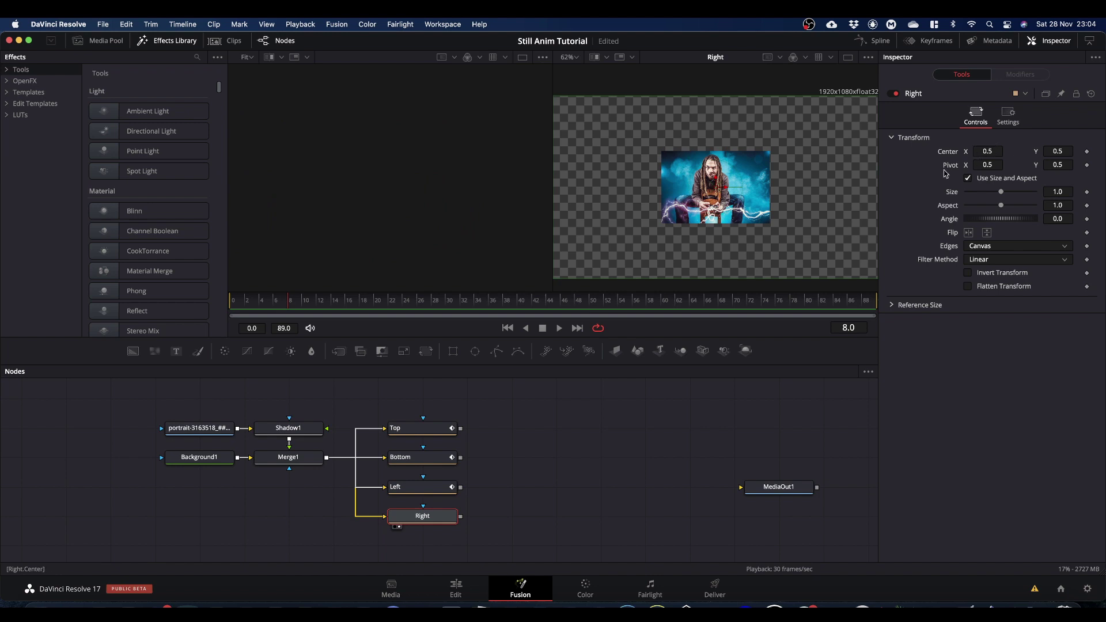
# Step: Set the Right node's Center X to 1.5 at frame 0 and keyframe Center there
pyautogui.moveTo(289, 304); pyautogui.dragTo(198, 301)
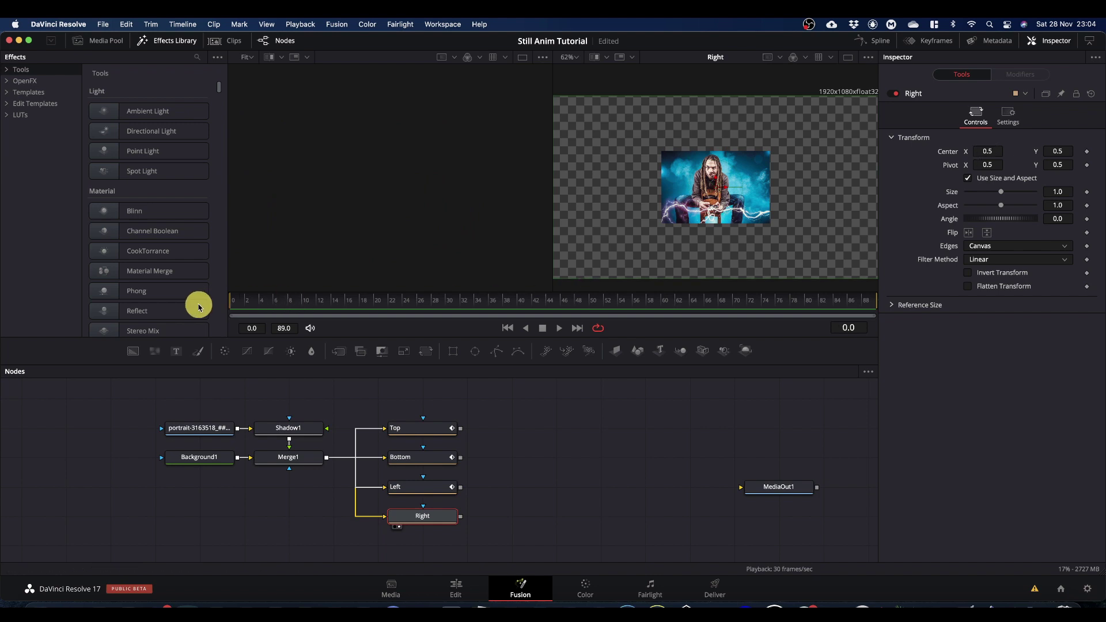
pyautogui.click(987, 151)
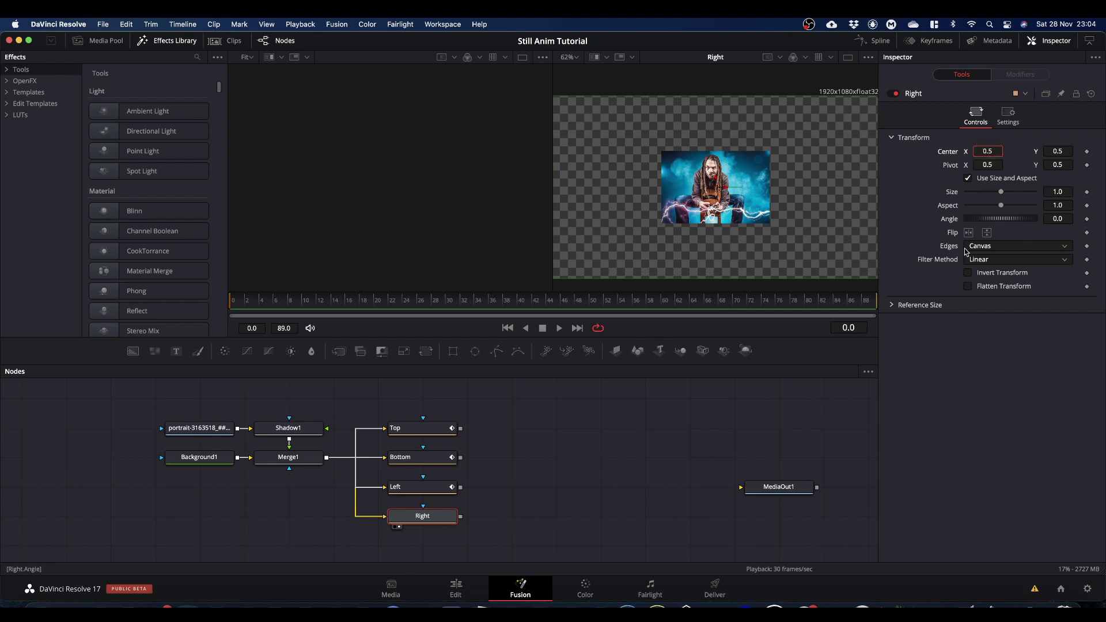
pyautogui.press('BackSpace')
pyautogui.press('BackSpace')
pyautogui.write('1')
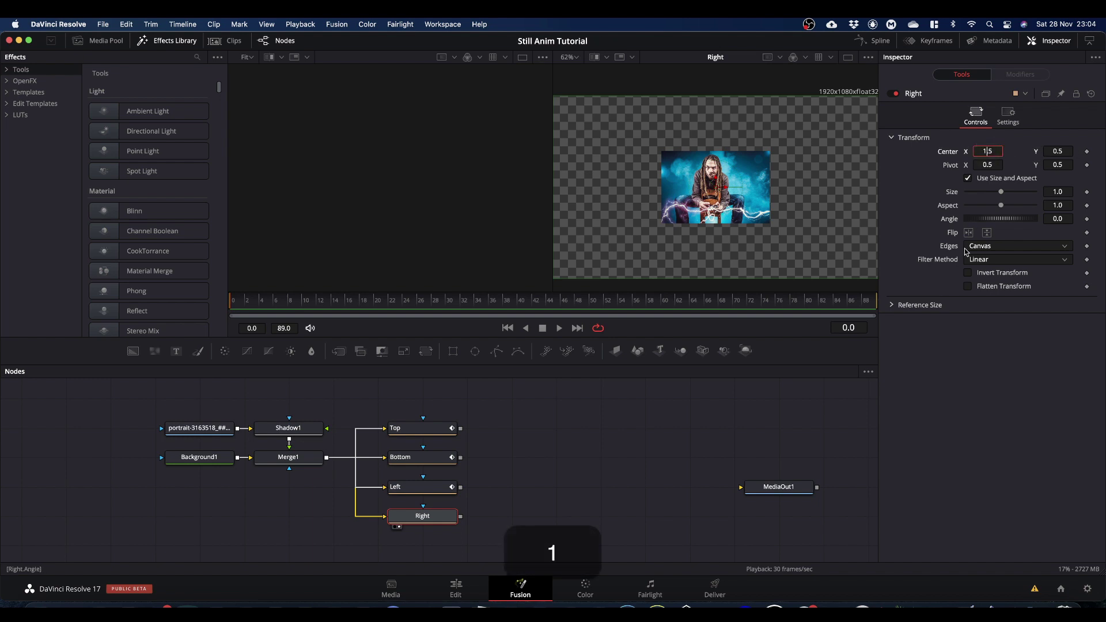
pyautogui.click(1087, 152)
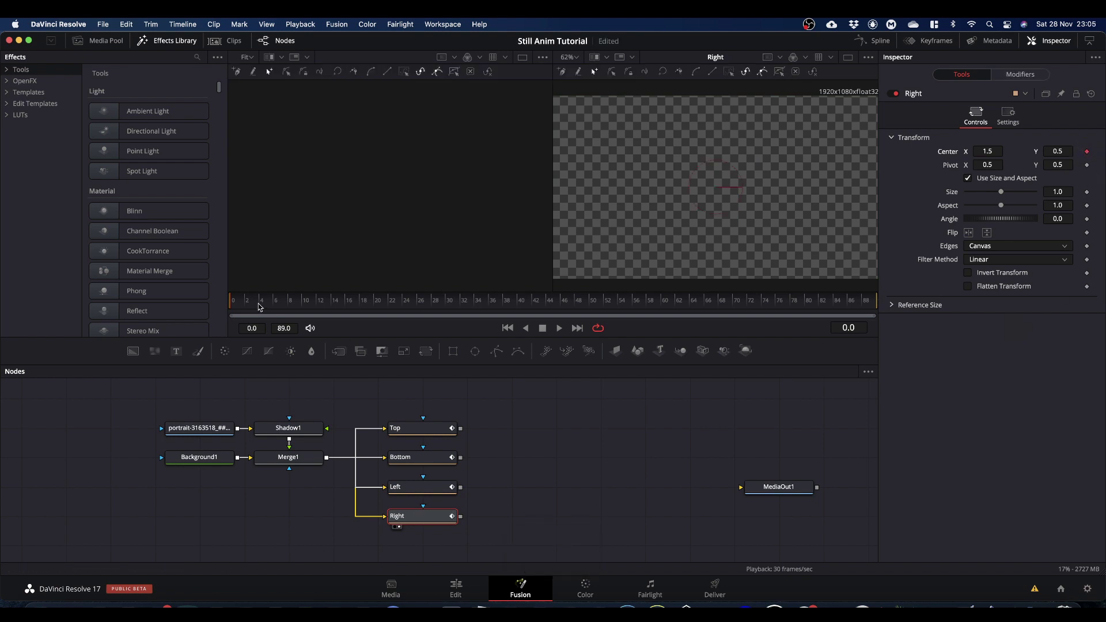
# Step: Set the Right node's Center X to 0.5 at frame 15 and add a hold keyframe on Center at frame 74
pyautogui.moveTo(262, 305); pyautogui.dragTo(338, 324)
pyautogui.click(986, 151)
pyautogui.write('1.5')
pyautogui.press('BackSpace')
pyautogui.click(1014, 403)
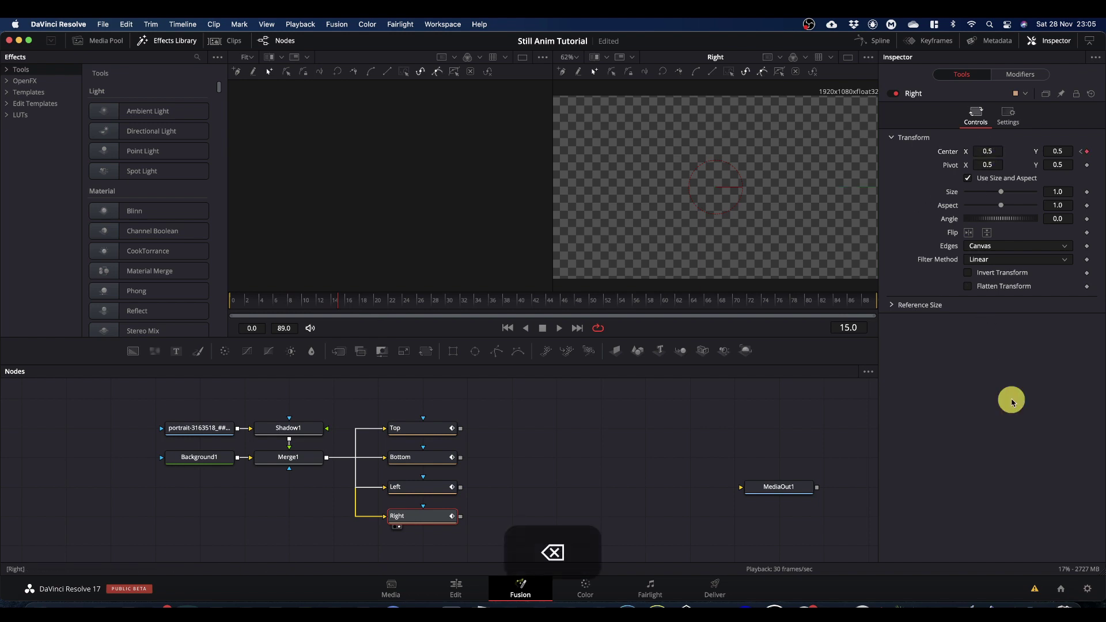
pyautogui.click(731, 304)
pyautogui.click(766, 305)
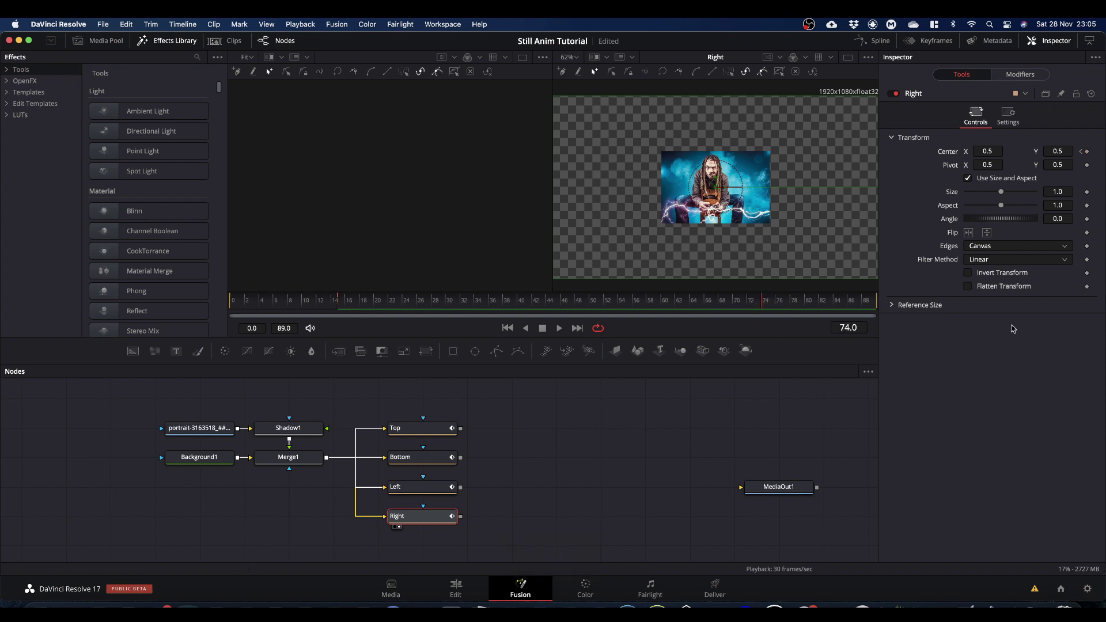
pyautogui.click(1087, 151)
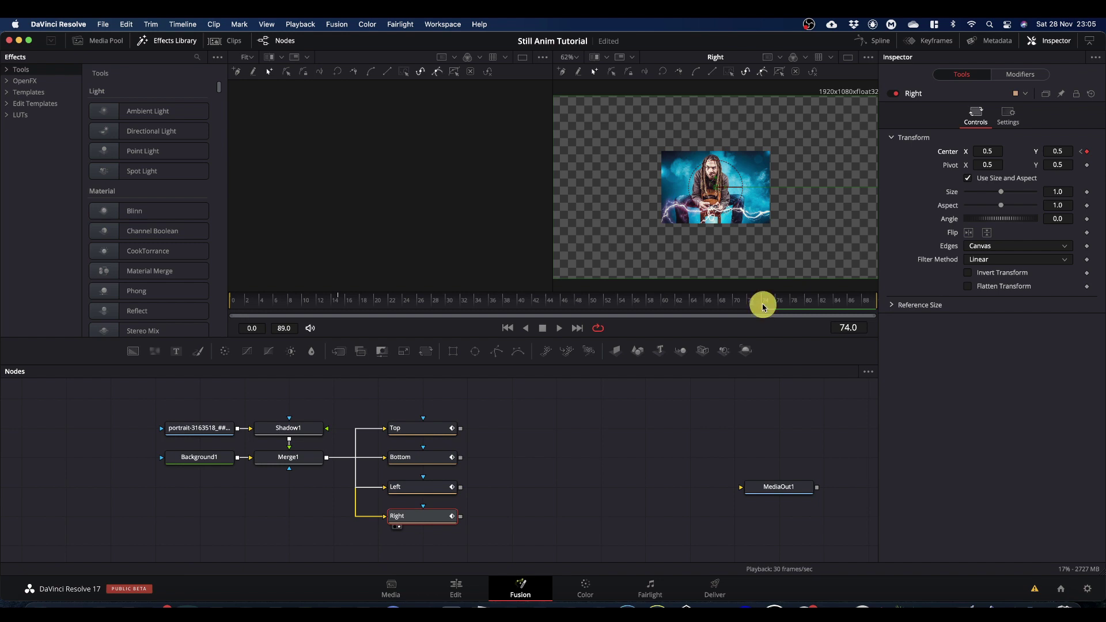
# Step: Set the Right node's Center X to 1.5 at frame 89 and play back its animation
pyautogui.moveTo(763, 307); pyautogui.dragTo(897, 309)
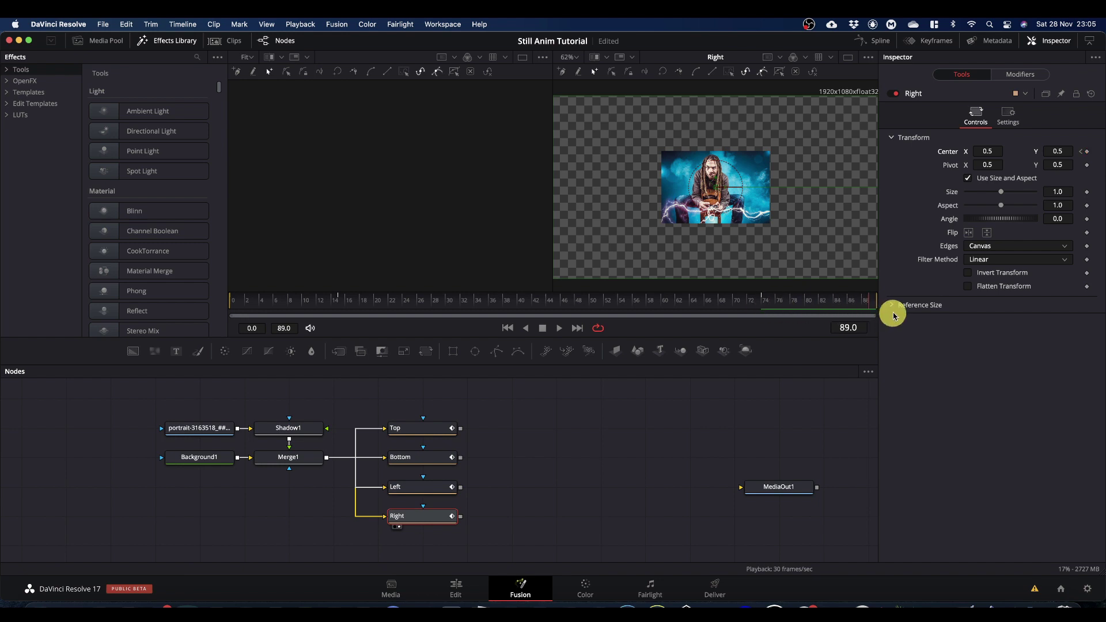
pyautogui.click(985, 151)
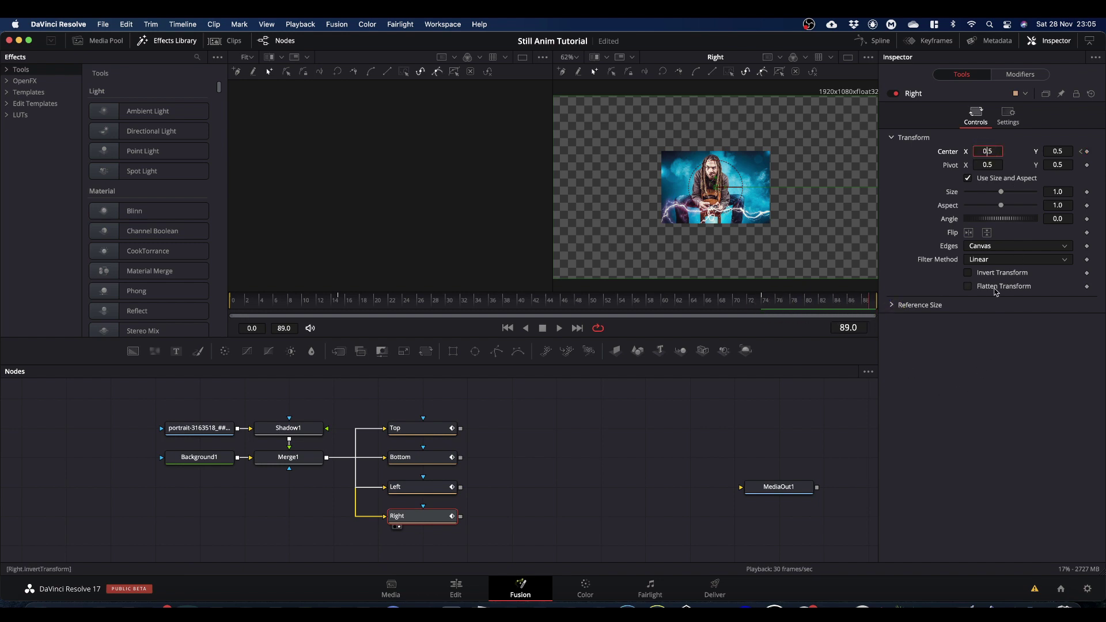
pyautogui.press('BackSpace')
pyautogui.write('1')
pyautogui.click(987, 348)
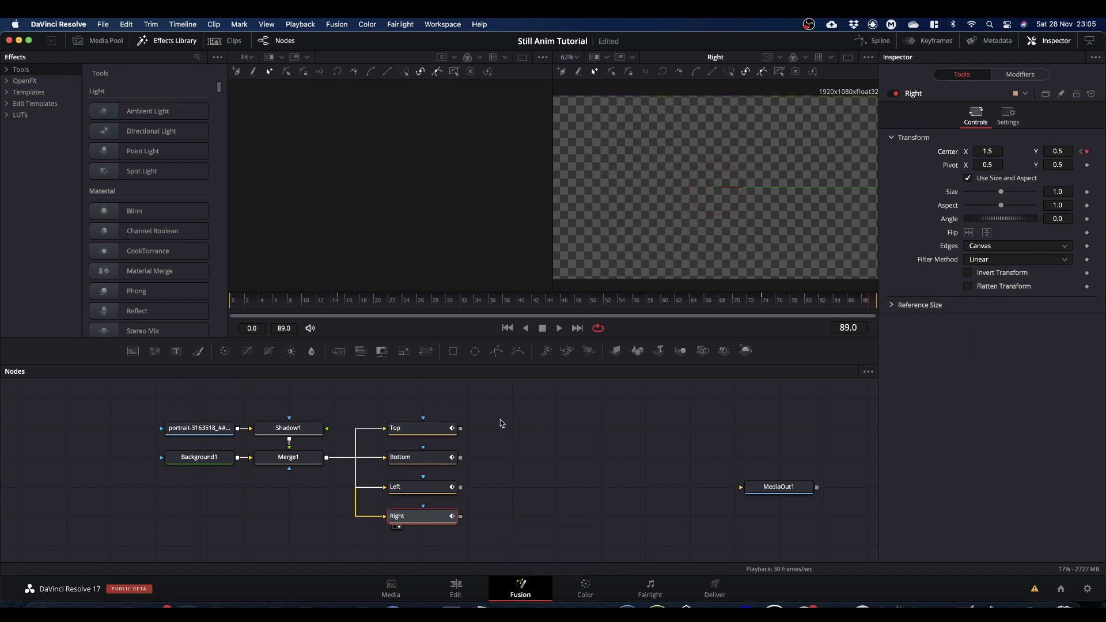
pyautogui.press('space')
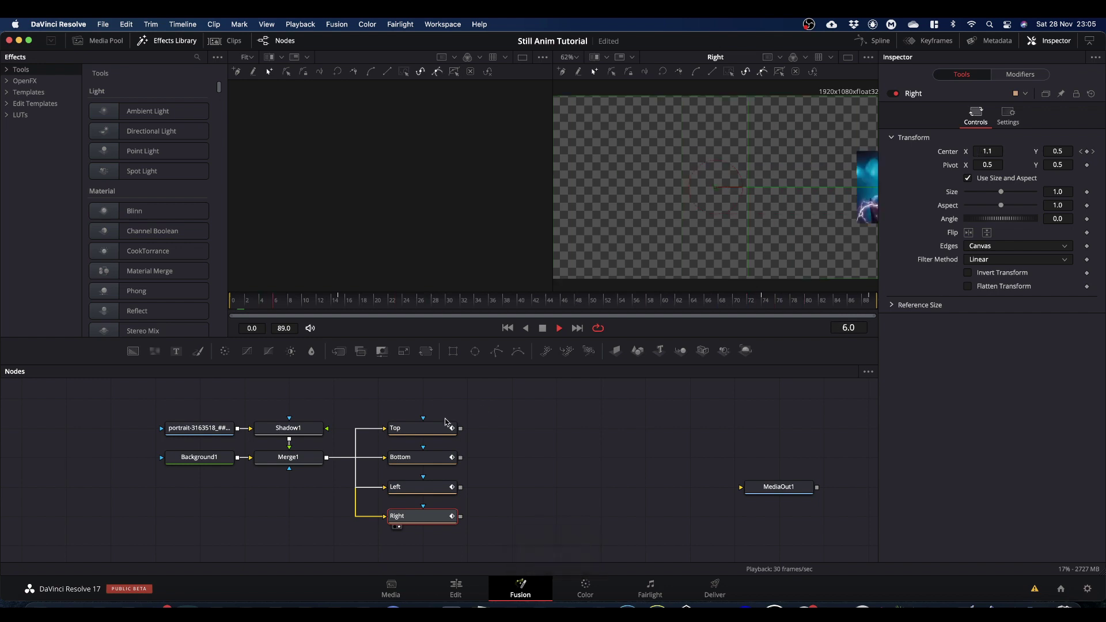
# Step: Preview the Left and Top nodes in turn in the first viewer and the Bottom node in the second viewer
pyautogui.moveTo(414, 493); pyautogui.dragTo(363, 217)
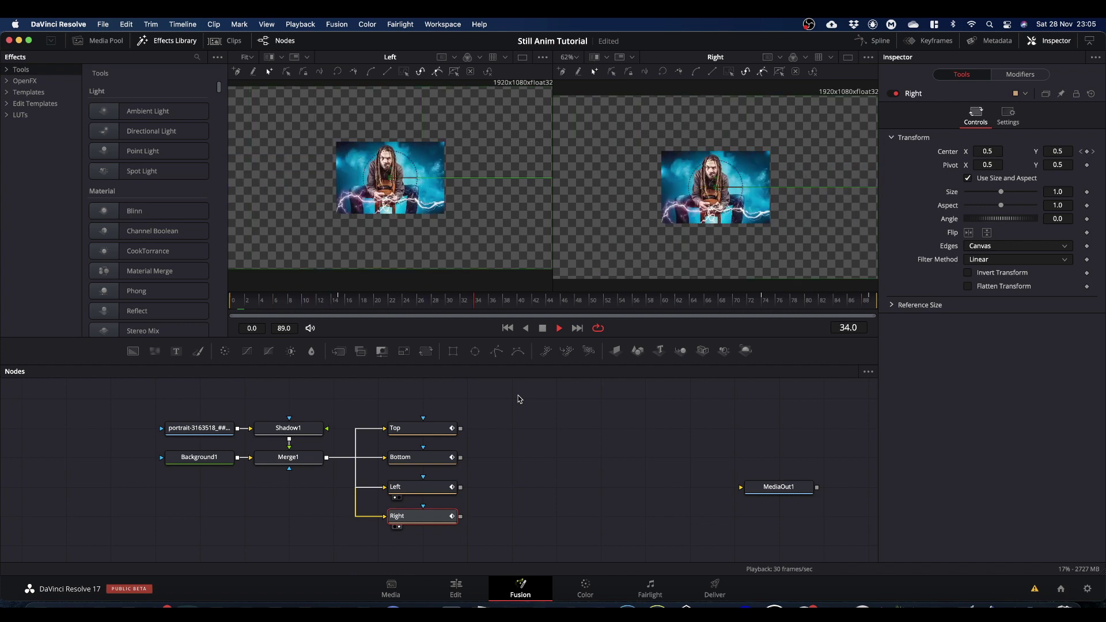
pyautogui.click(421, 429)
pyautogui.press('1')
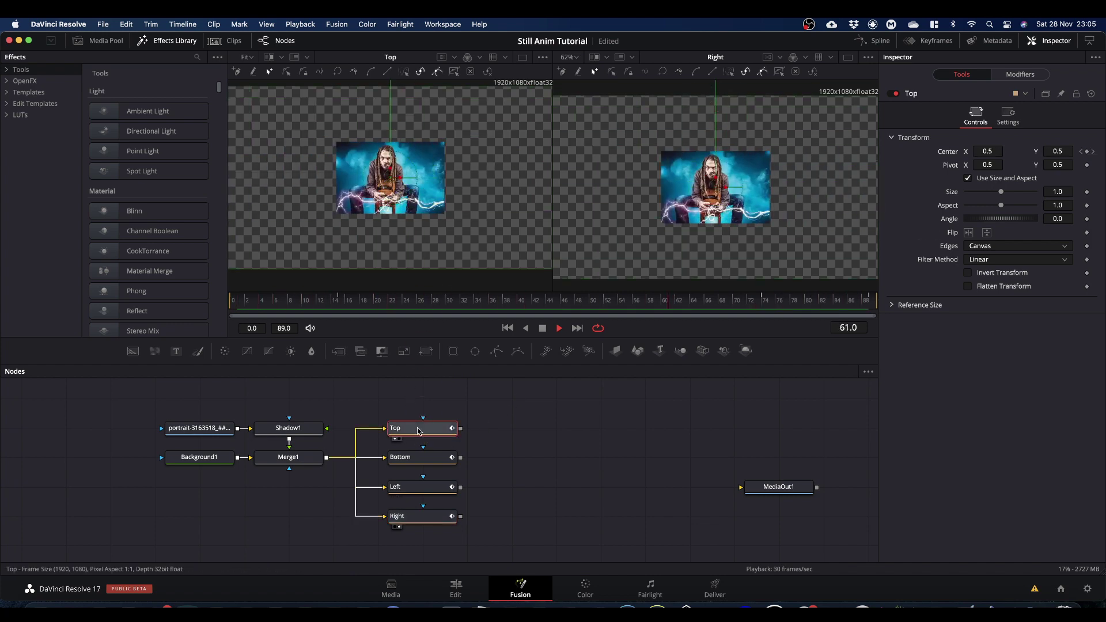
pyautogui.click(424, 459)
pyautogui.moveTo(424, 459); pyautogui.dragTo(680, 237)
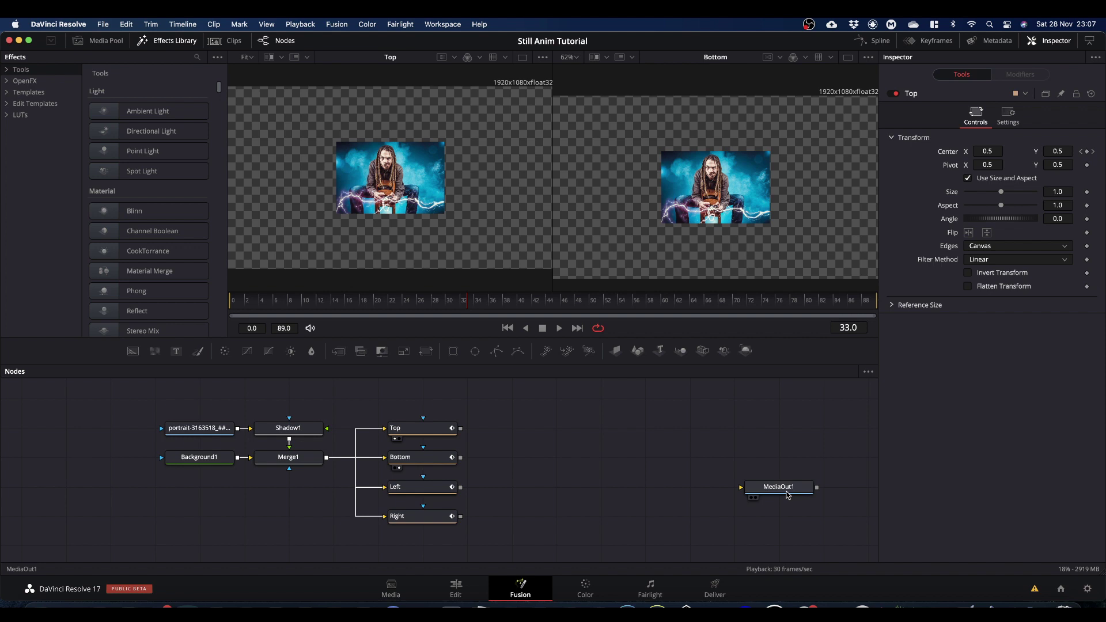
# Step: Spread out the node graph by shifting the portrait and Transform nodes left and placing MediaOut1 level with the Right node
pyautogui.moveTo(788, 495); pyautogui.dragTo(832, 495)
pyautogui.moveTo(140, 402); pyautogui.dragTo(296, 523)
pyautogui.click(297, 522)
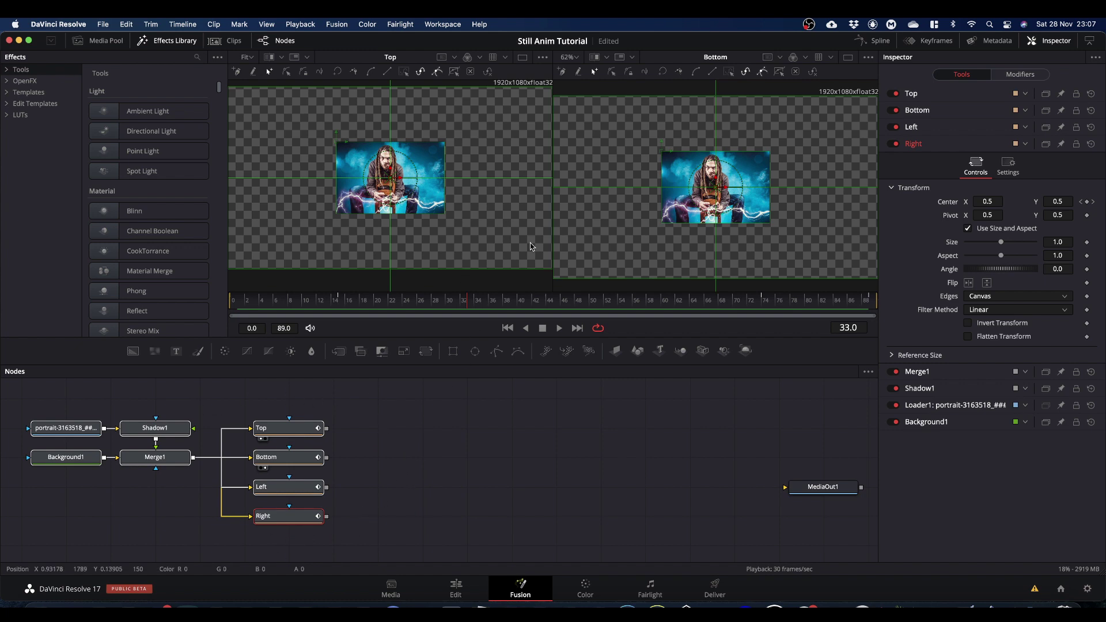
pyautogui.click(650, 407)
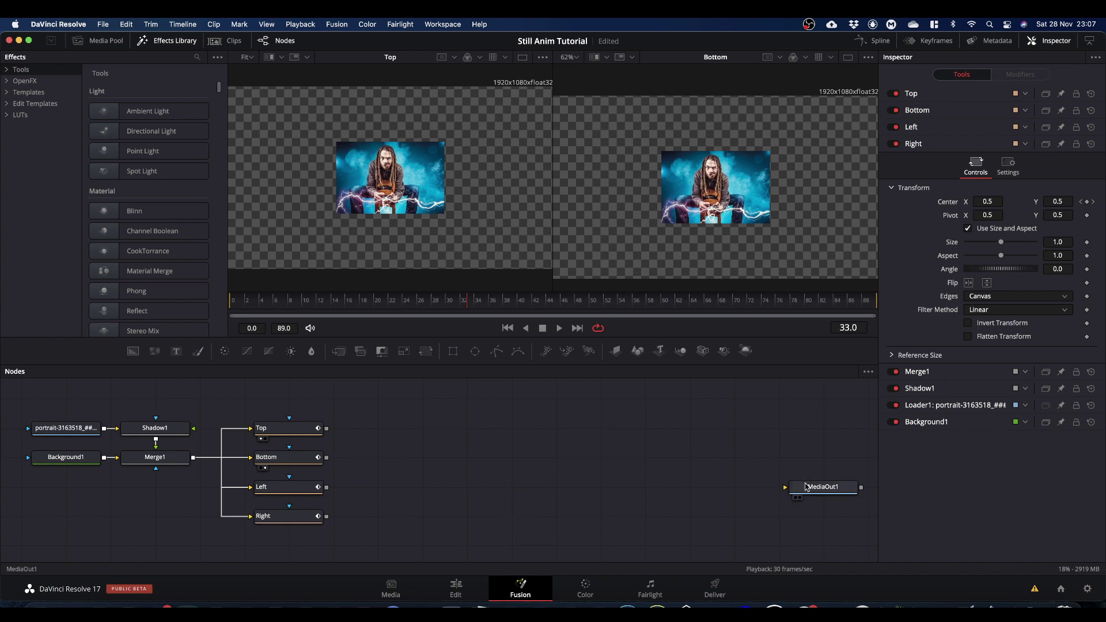
pyautogui.moveTo(807, 489); pyautogui.dragTo(763, 509)
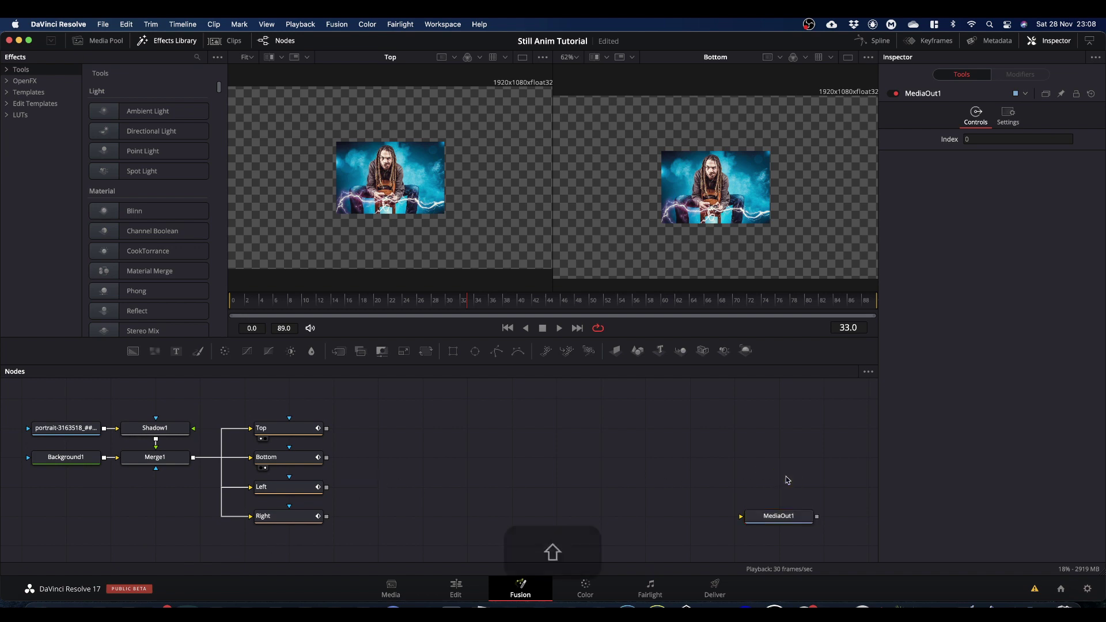
# Step: Add a Custom Tool node above MediaOut1
pyautogui.hotkey('shift', 'space')
pyautogui.write('custom')
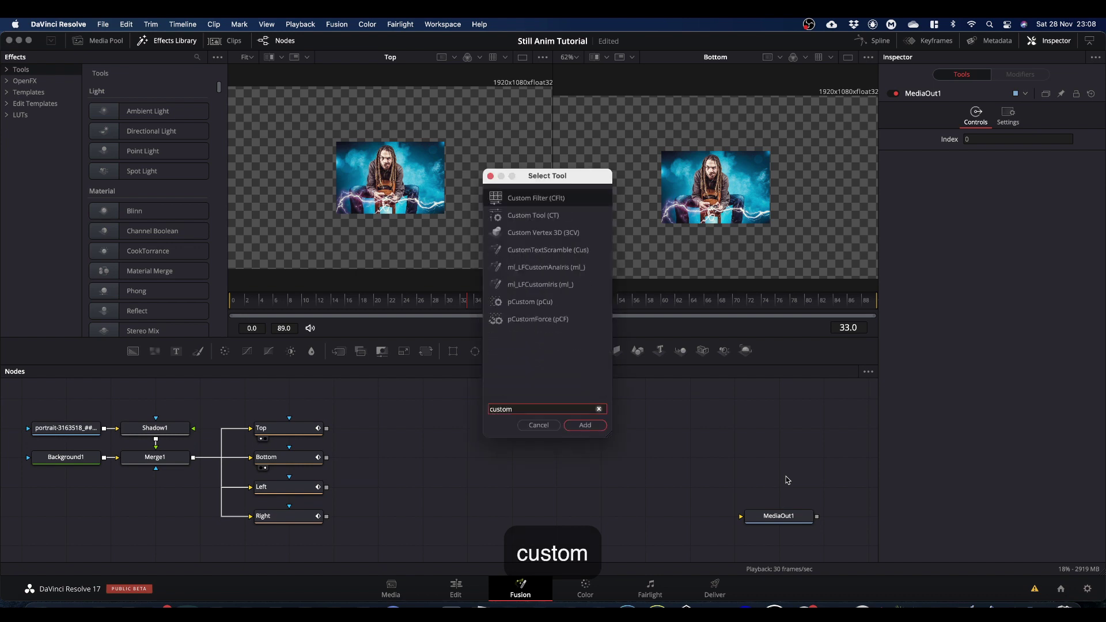
pyautogui.press('Down')
pyautogui.press('Return')
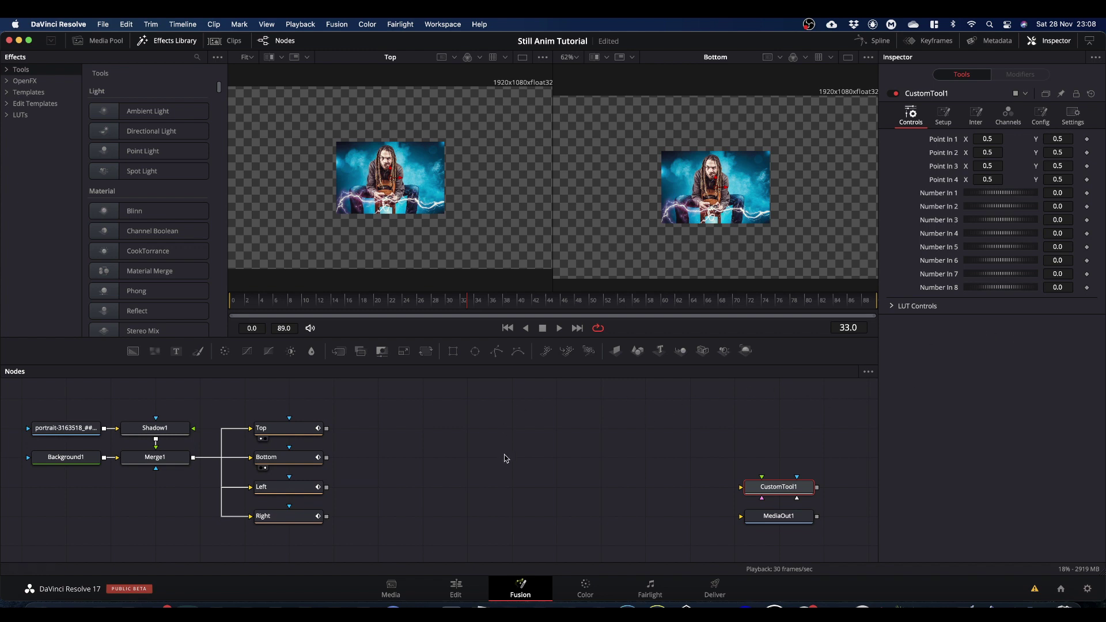
# Step: Create a new control on the Custom Tool node named From, with type Number and page Controls
pyautogui.rightClick(775, 490)
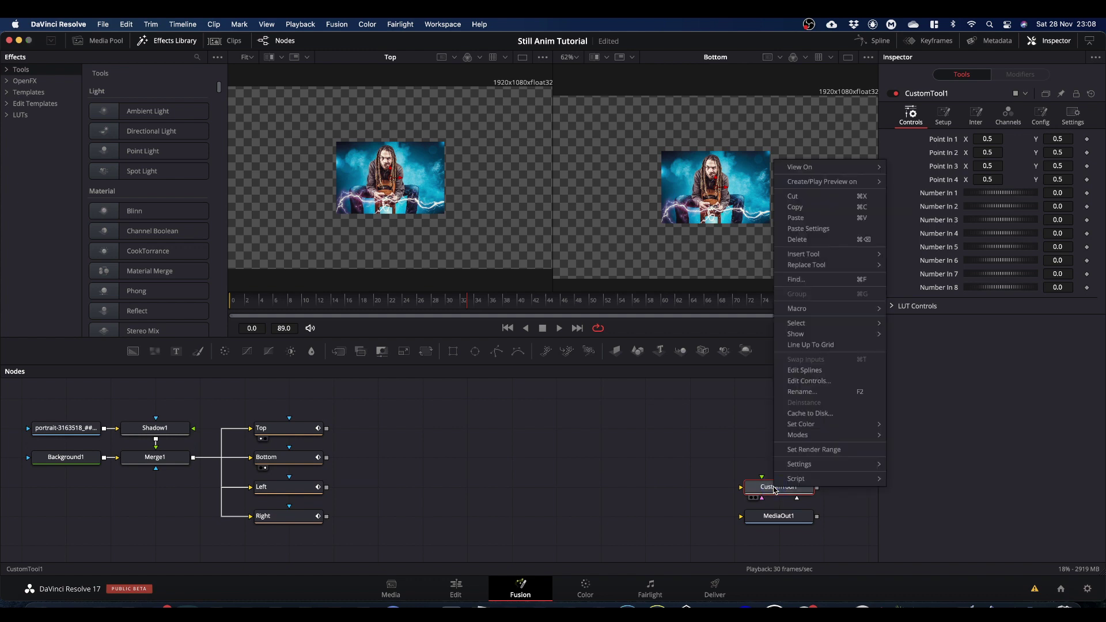
pyautogui.click(819, 386)
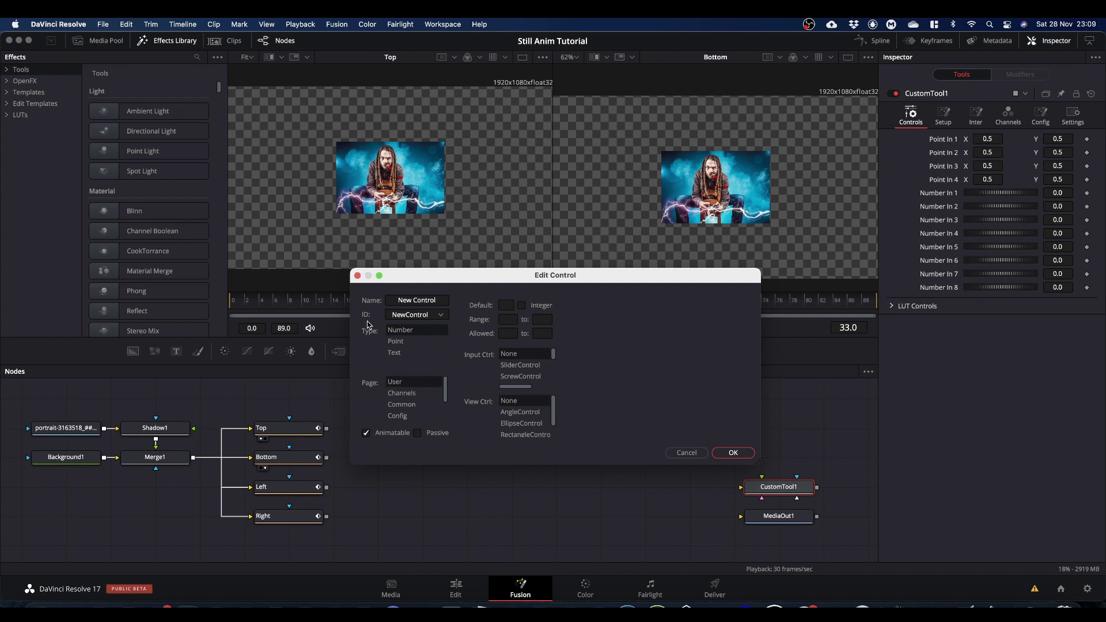
pyautogui.click(429, 300)
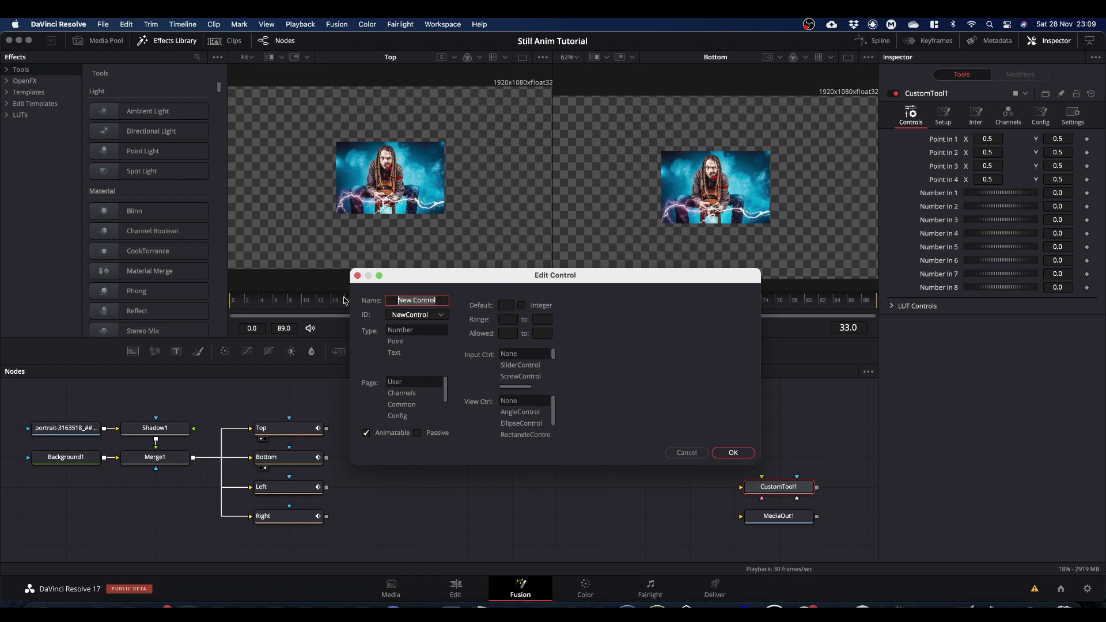
pyautogui.write('From')
pyautogui.click(405, 332)
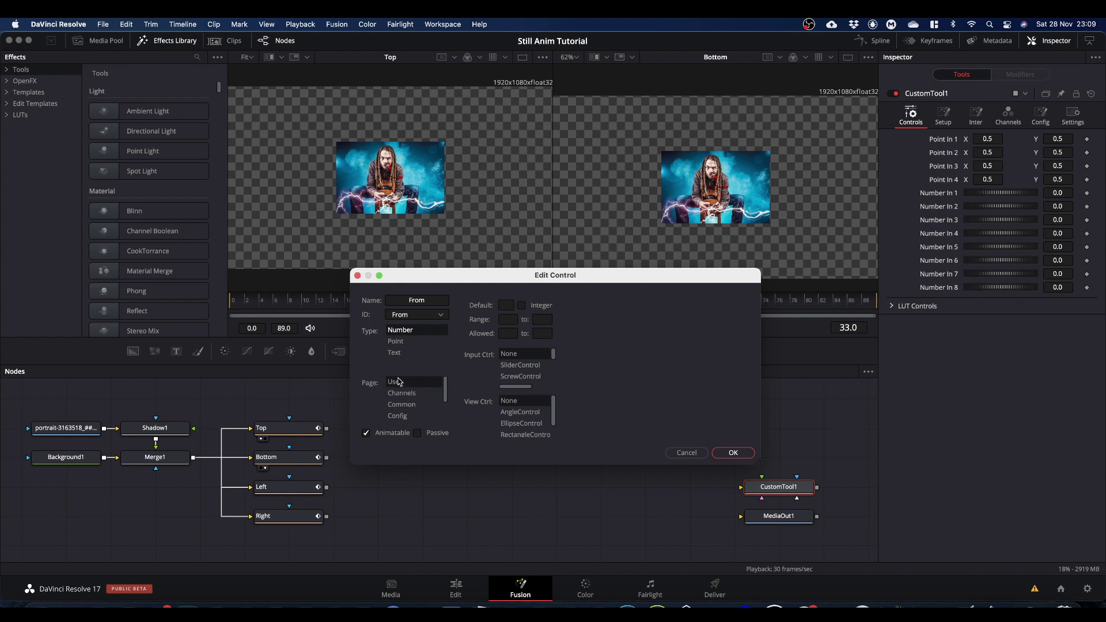
pyautogui.scroll(-2, 447, 389)
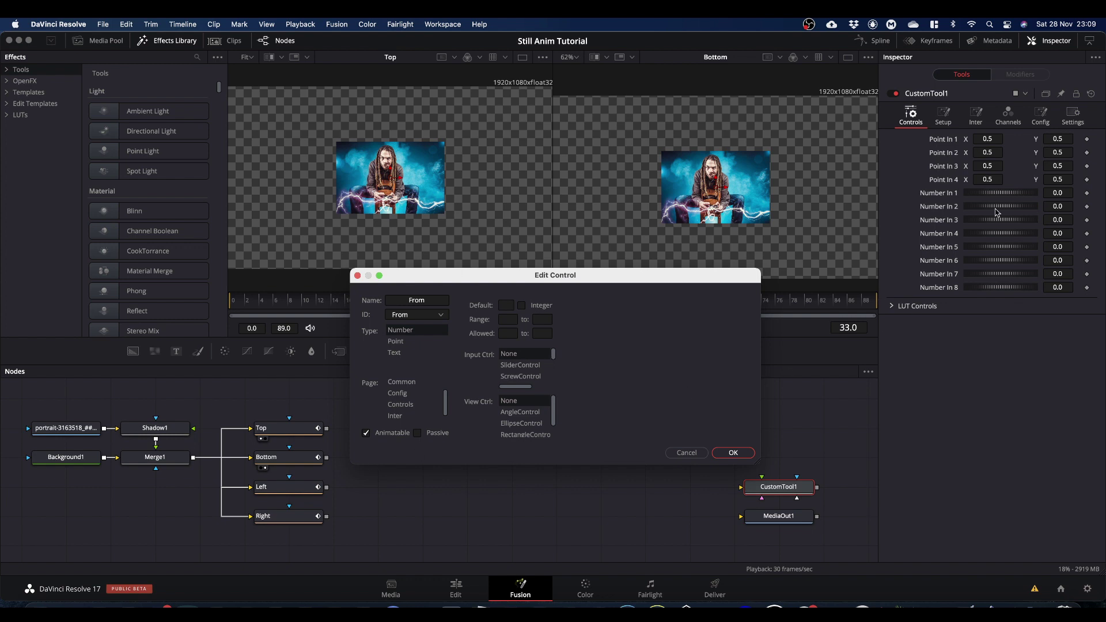
pyautogui.click(404, 405)
# Step: Make the From control an integer ComboControl with a default of 0 and a range of 0 to 3
pyautogui.click(507, 306)
pyautogui.write('0')
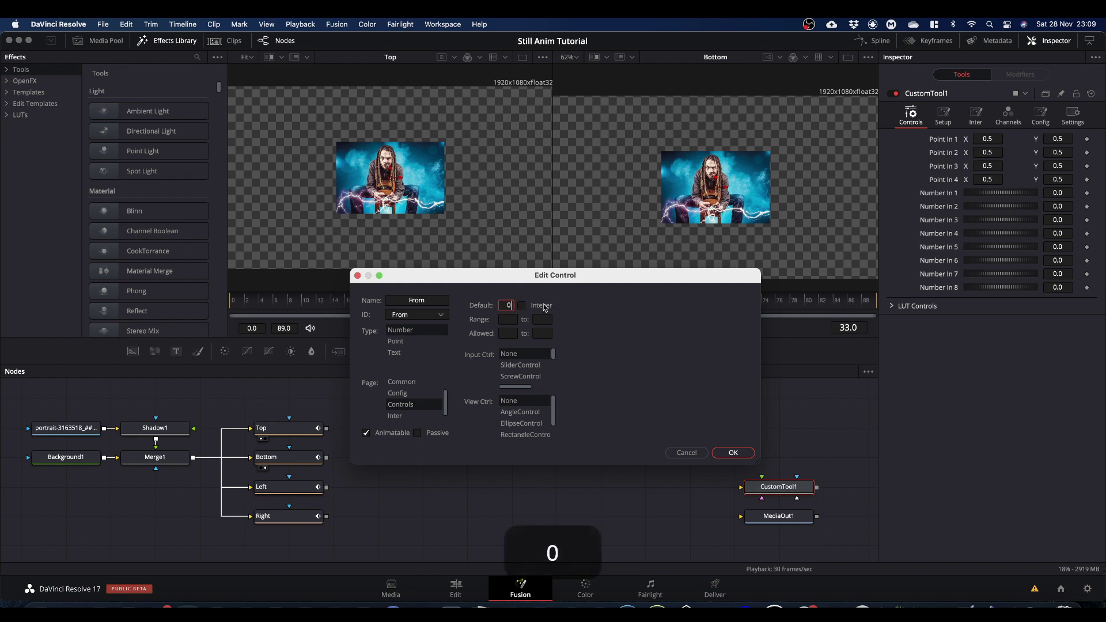
pyautogui.click(522, 306)
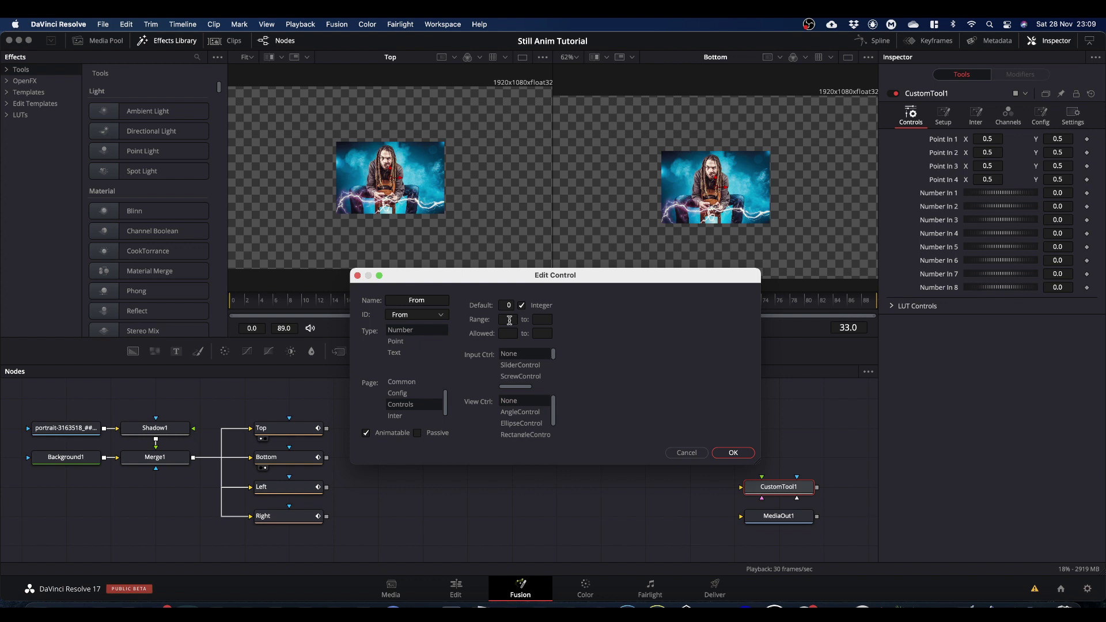
pyautogui.click(509, 320)
pyautogui.write('0')
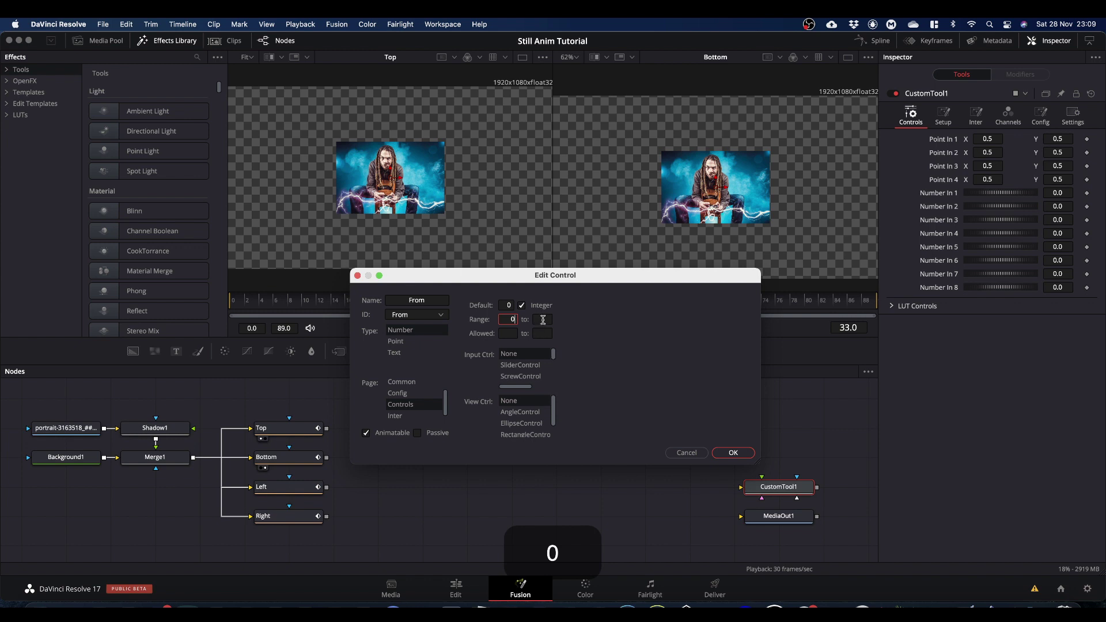
pyautogui.click(542, 320)
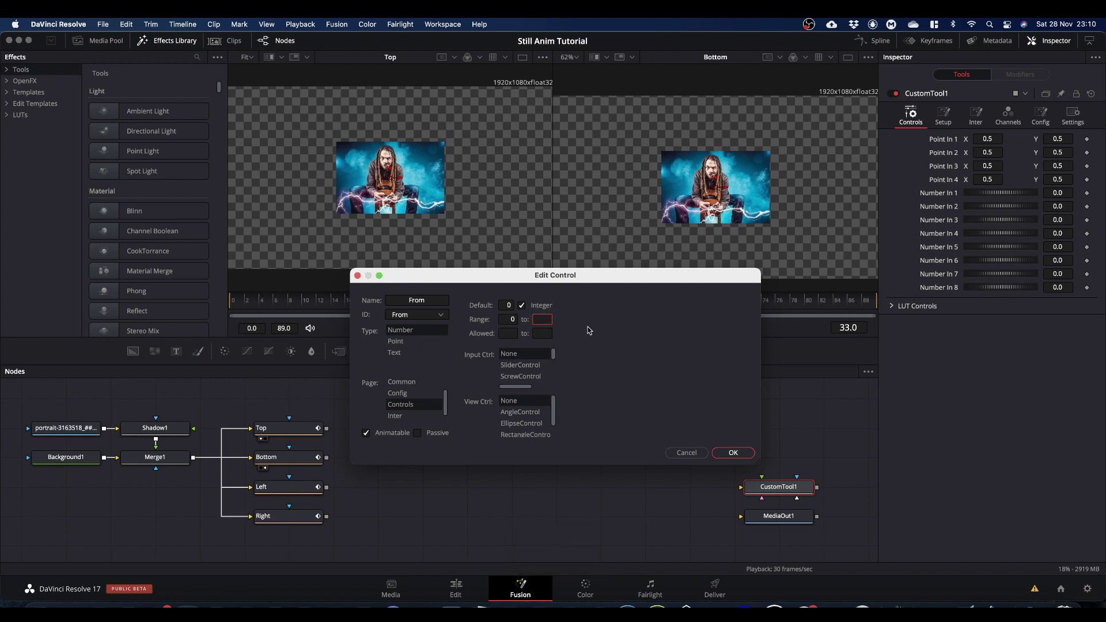
pyautogui.write('3')
pyautogui.scroll(-3, 521, 369)
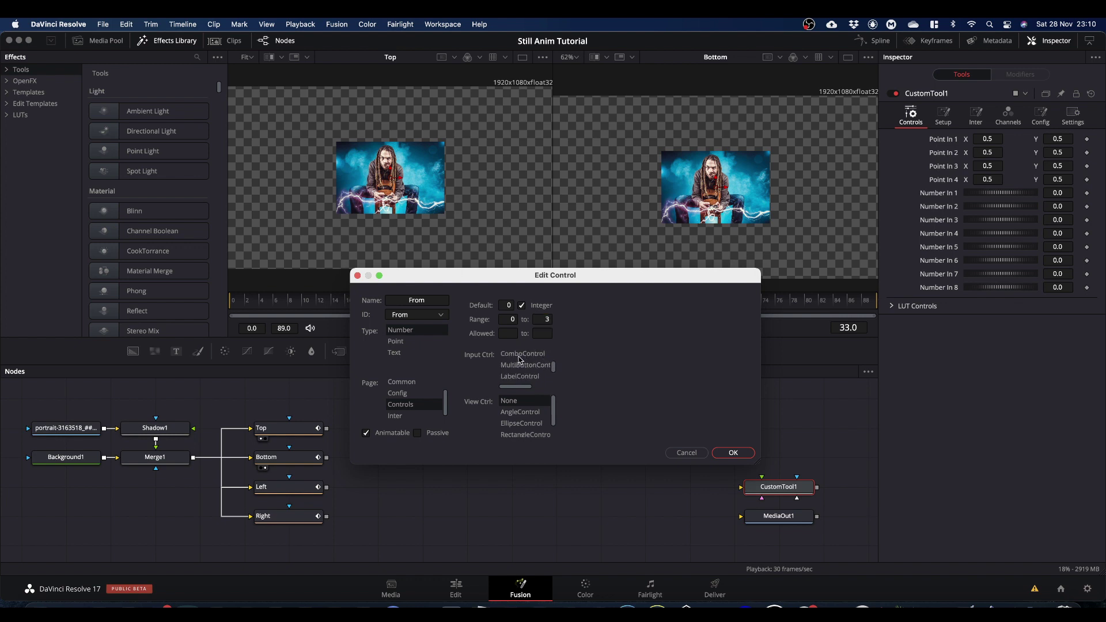
pyautogui.click(520, 354)
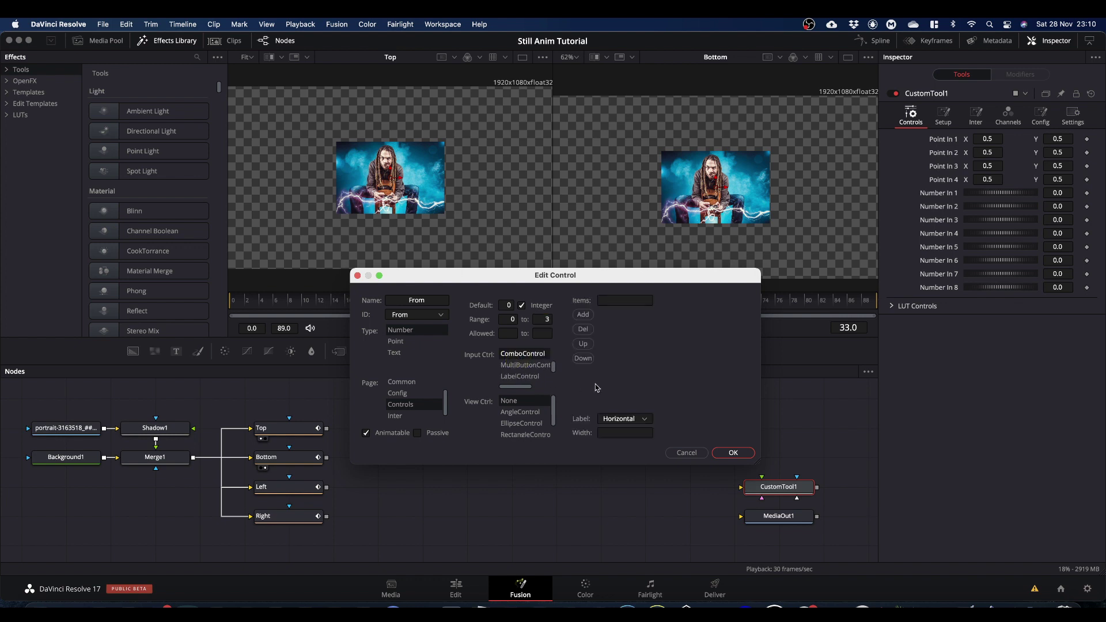
# Step: Add Top and Bottom as the first two list items of the From control
pyautogui.click(623, 301)
pyautogui.click(623, 301)
pyautogui.write('Top')
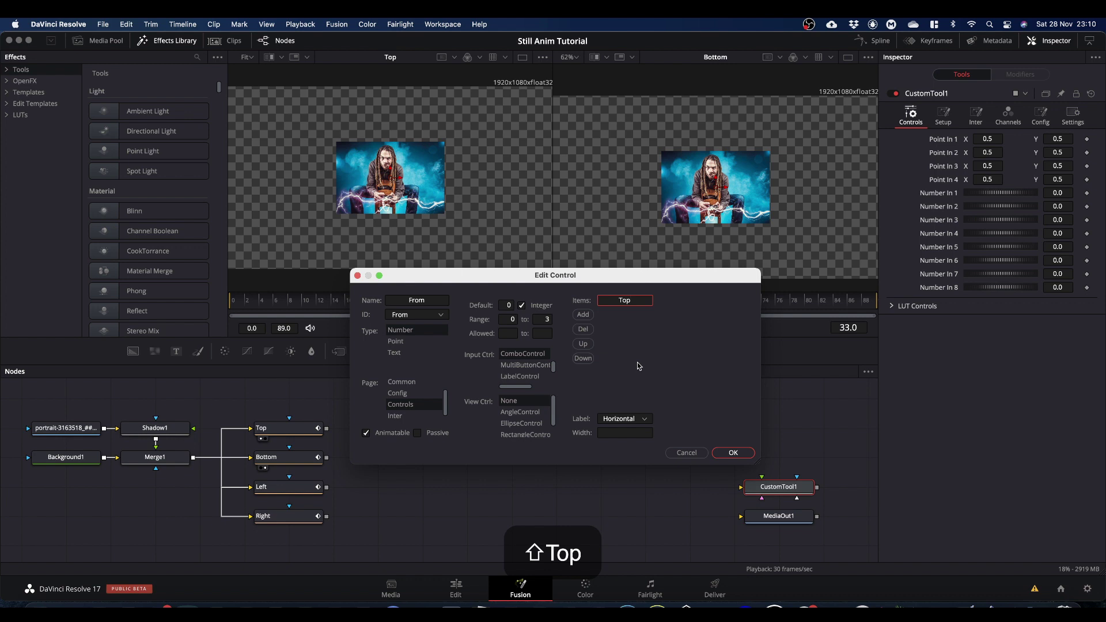
pyautogui.click(583, 314)
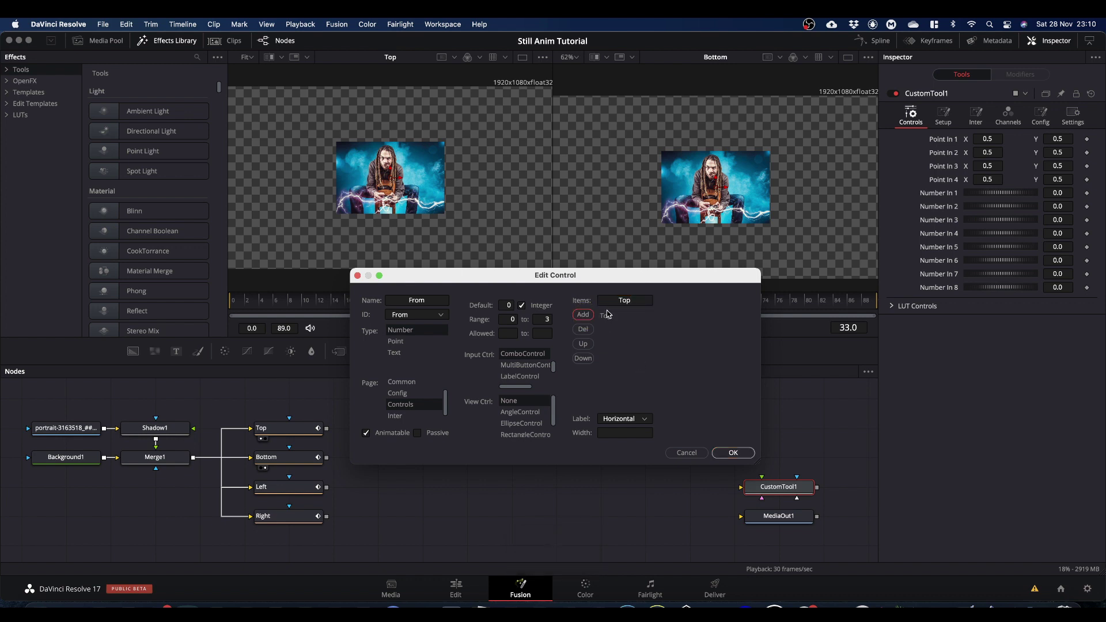
pyautogui.click(588, 303)
pyautogui.write('Bottom')
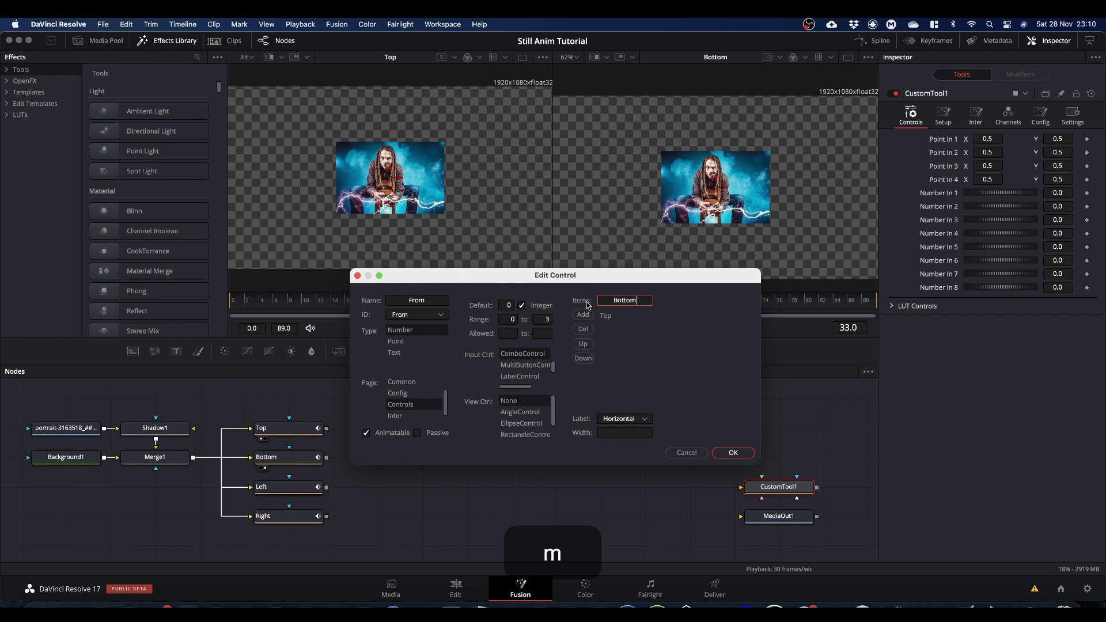
pyautogui.click(583, 315)
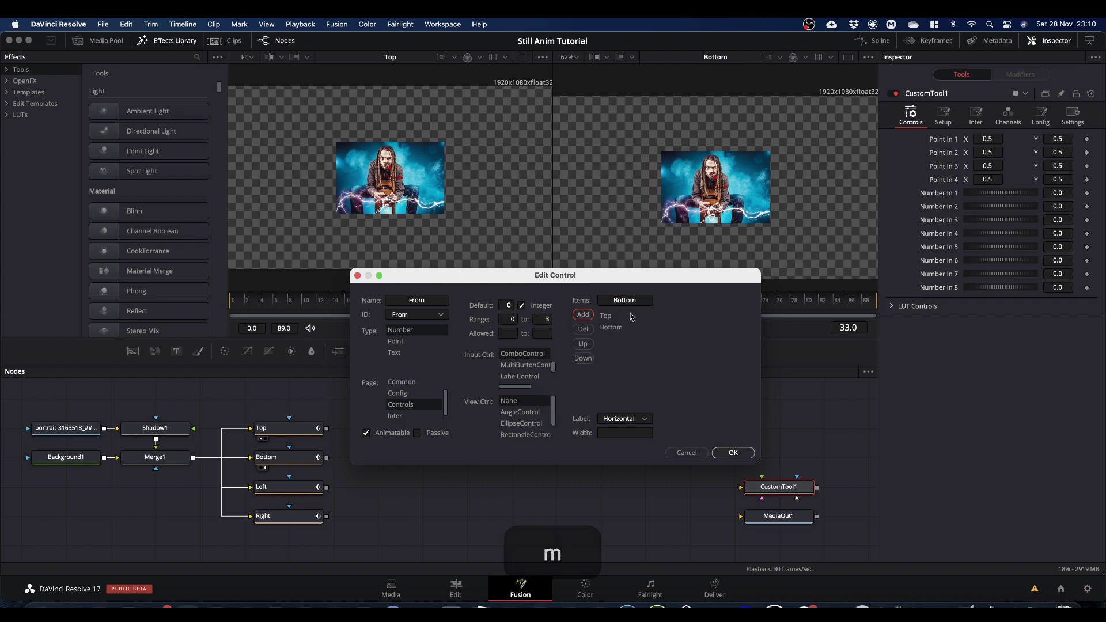
# Step: Add Left and Right to the From control's items, save the control and check its list of choices
pyautogui.click(580, 299)
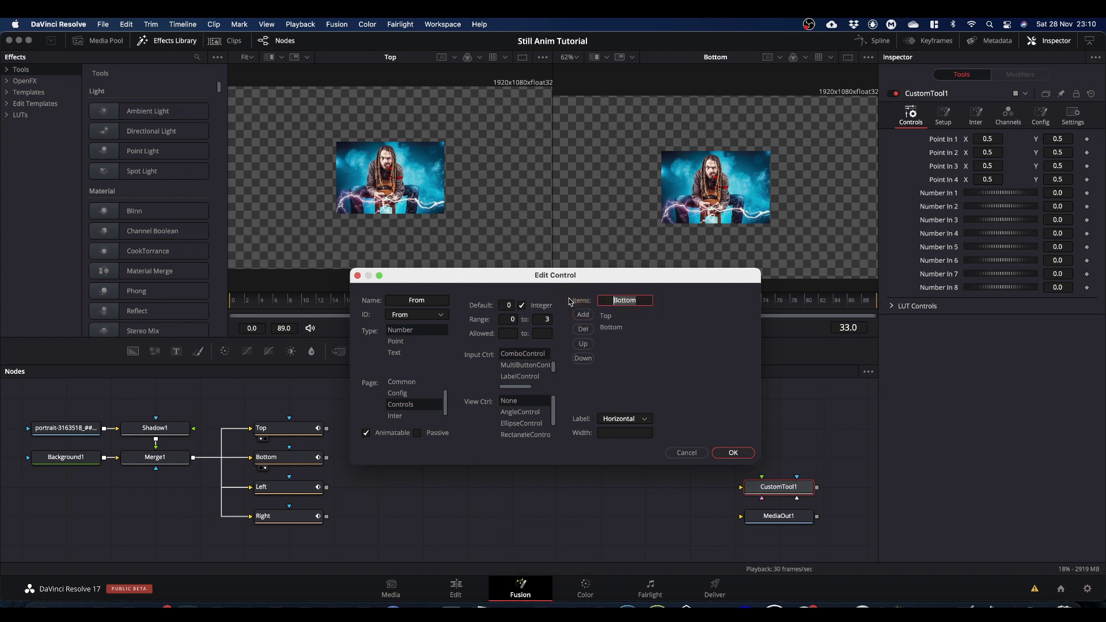
pyautogui.write('Left')
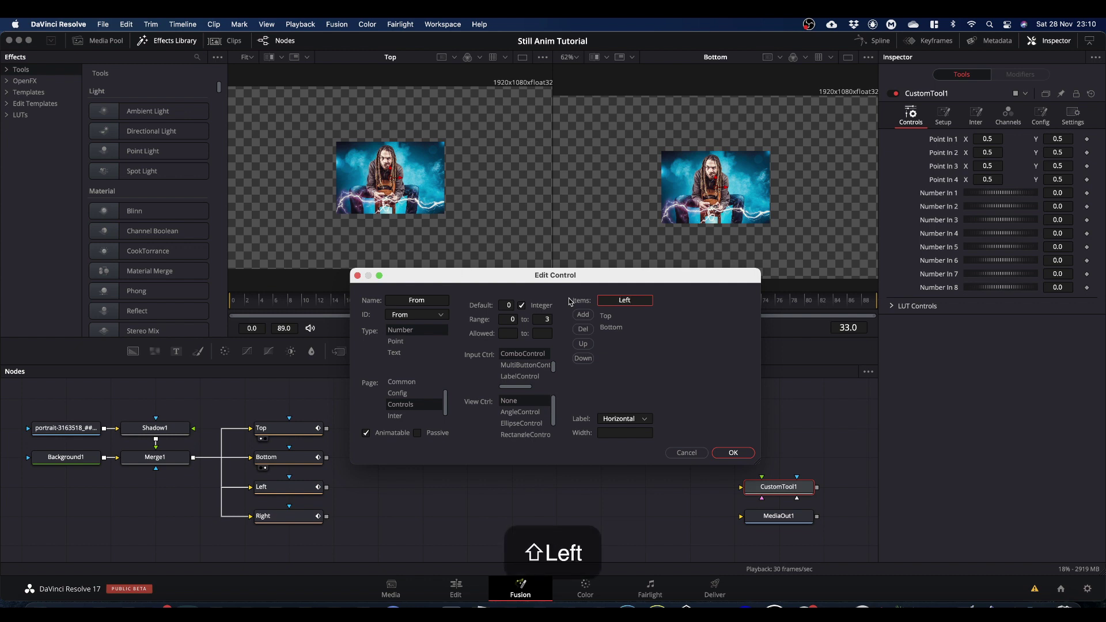
pyautogui.click(583, 315)
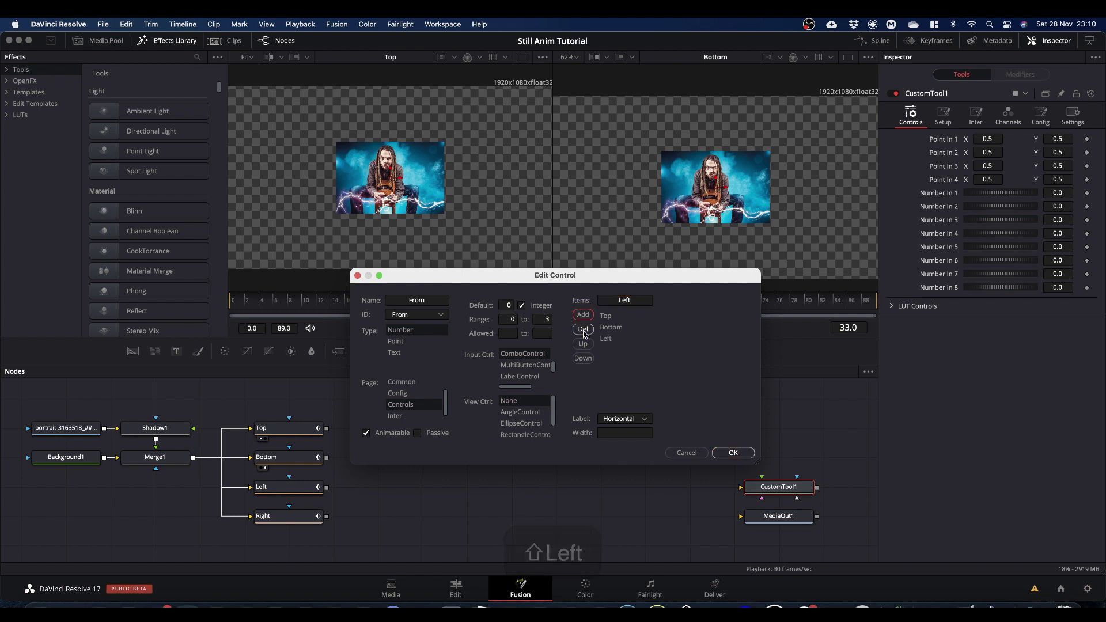
pyautogui.click(602, 300)
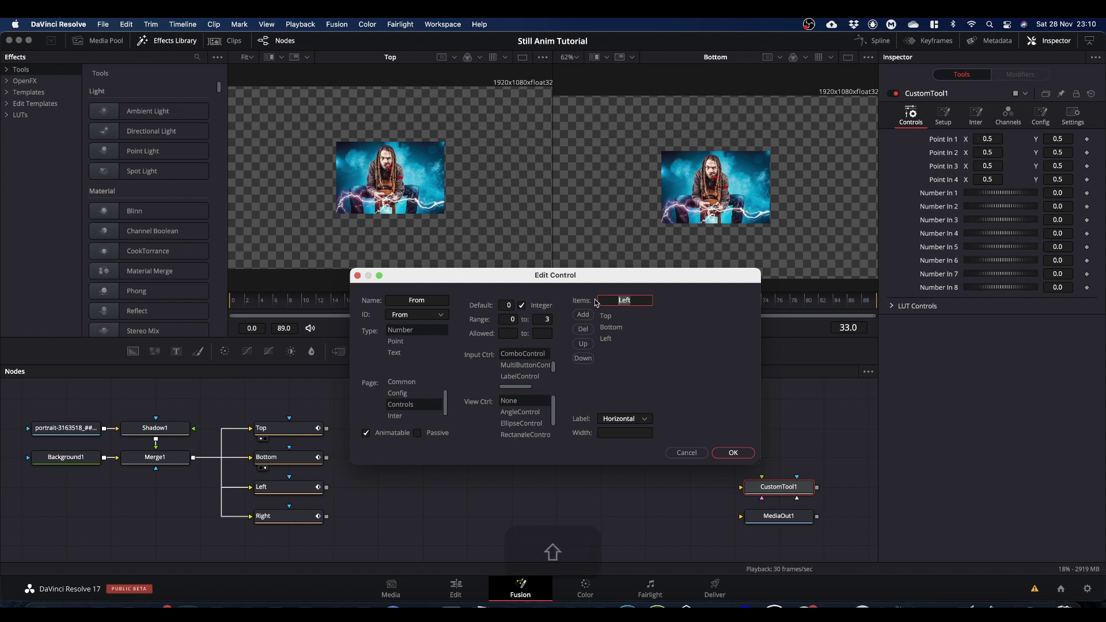
pyautogui.write('Right')
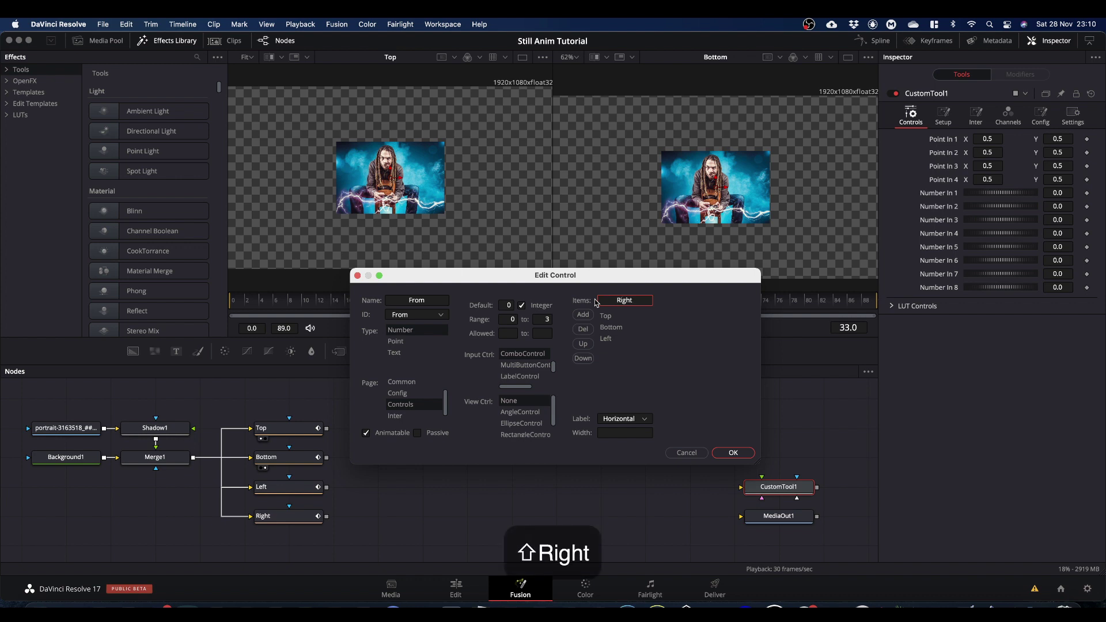
pyautogui.click(583, 315)
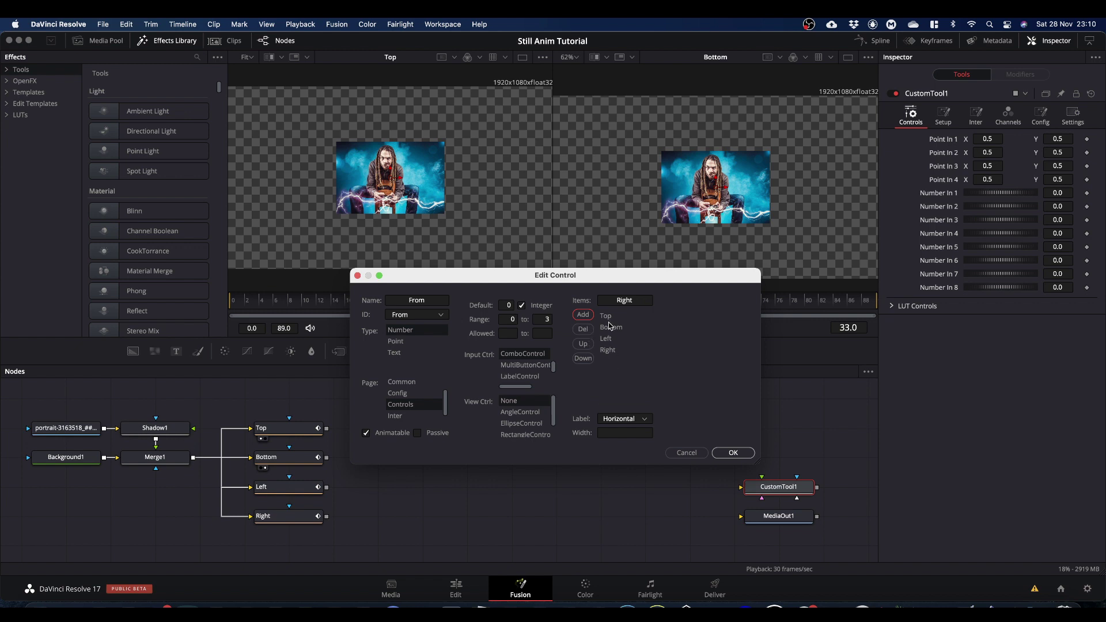
pyautogui.click(733, 453)
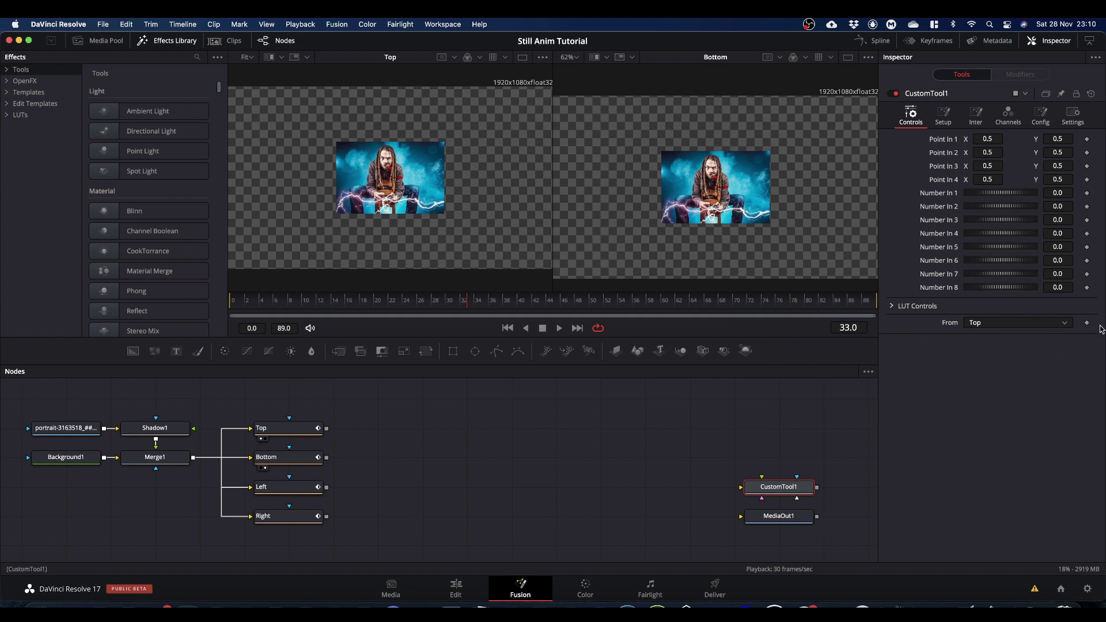
pyautogui.click(1065, 326)
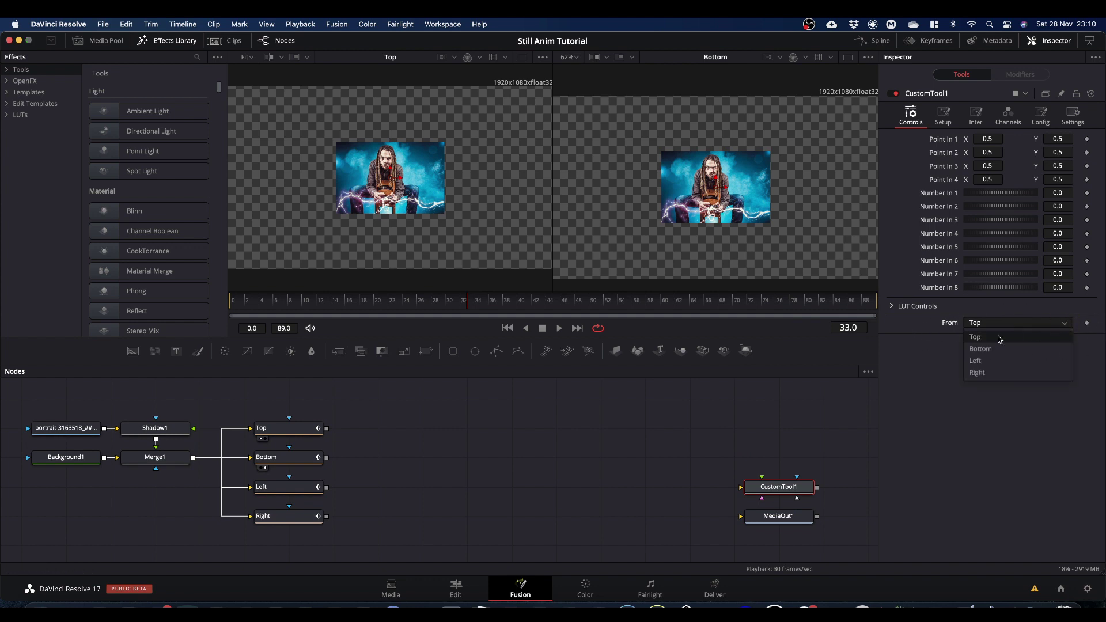
pyautogui.click(979, 324)
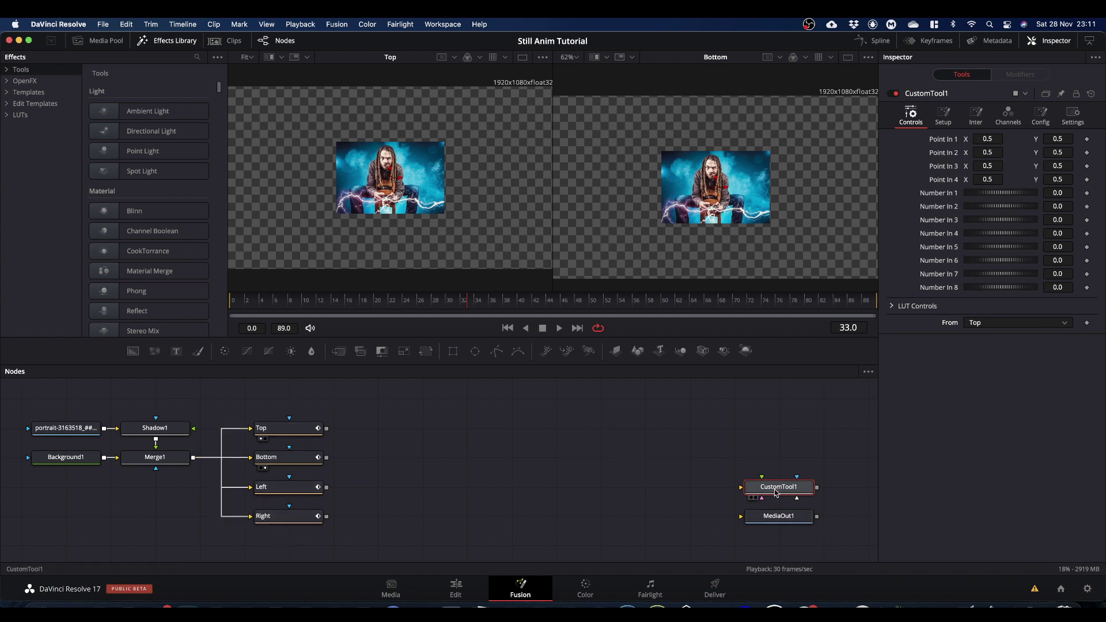
# Step: Move the Custom Tool node up level with Top and MediaOut1 up level with Left
pyautogui.click(776, 468)
pyautogui.moveTo(776, 468); pyautogui.dragTo(775, 411)
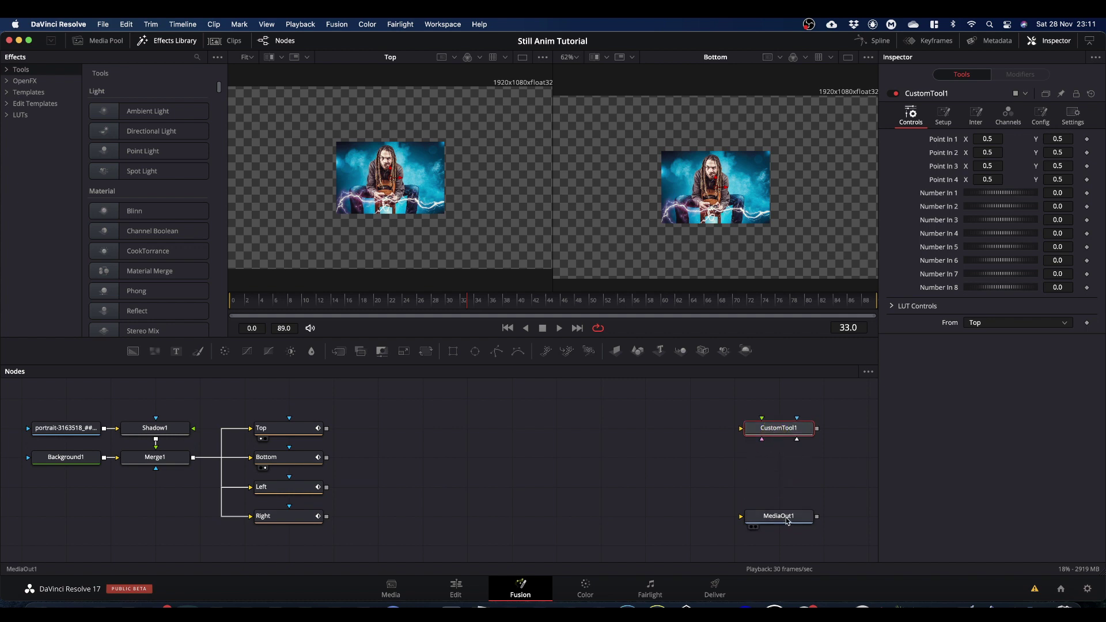
pyautogui.moveTo(786, 528); pyautogui.dragTo(786, 501)
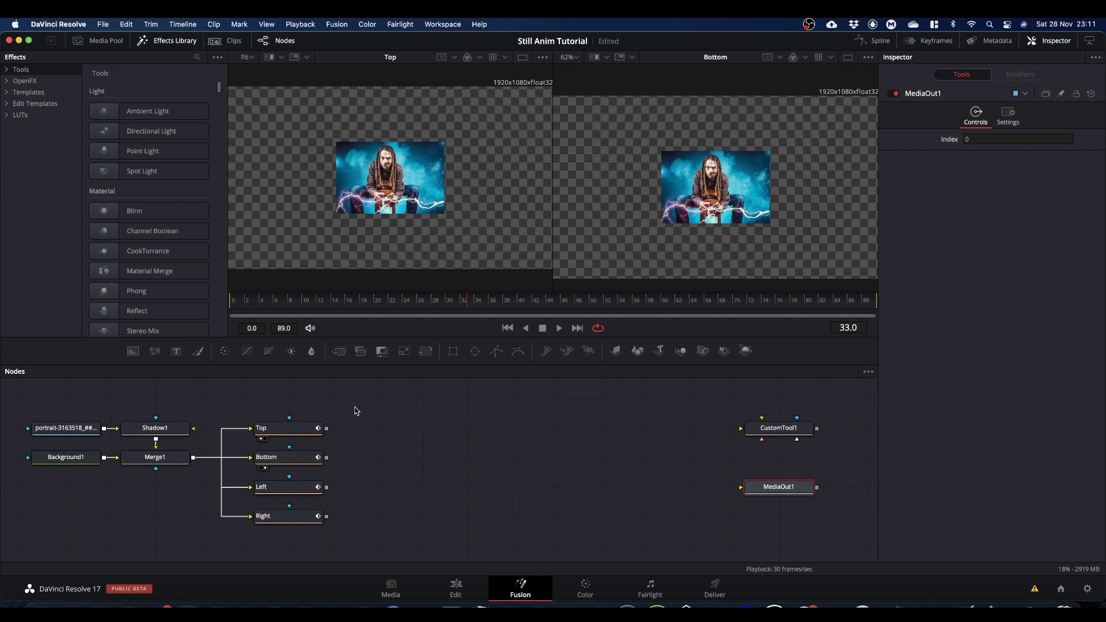
# Step: Add a Dissolve node beyond the Transforms, level with the Bottom node
pyautogui.click(310, 432)
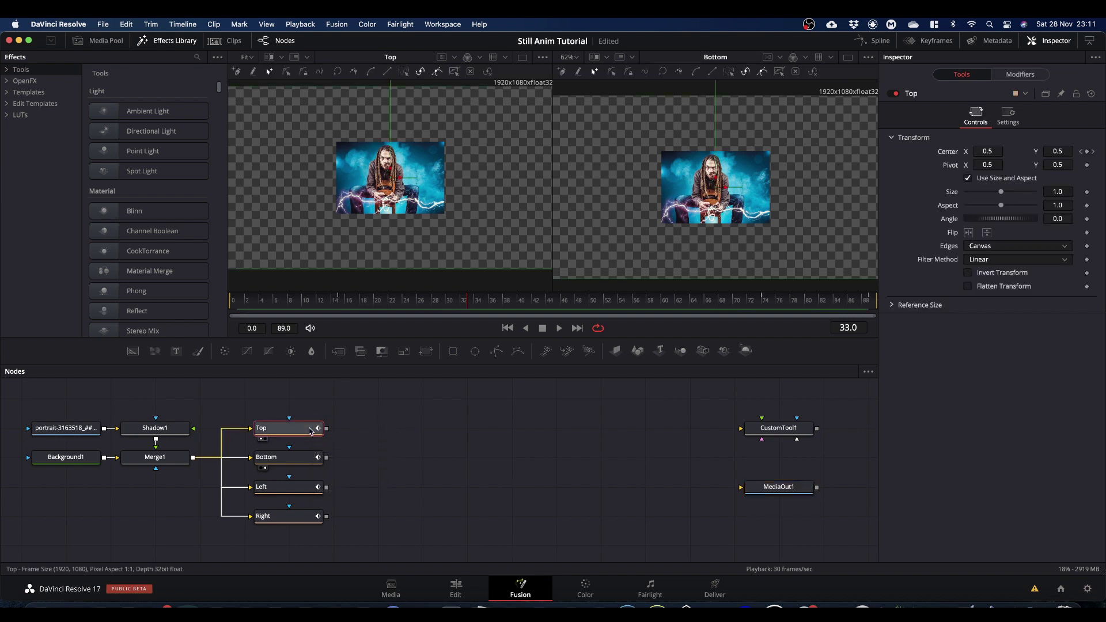
pyautogui.click(371, 459)
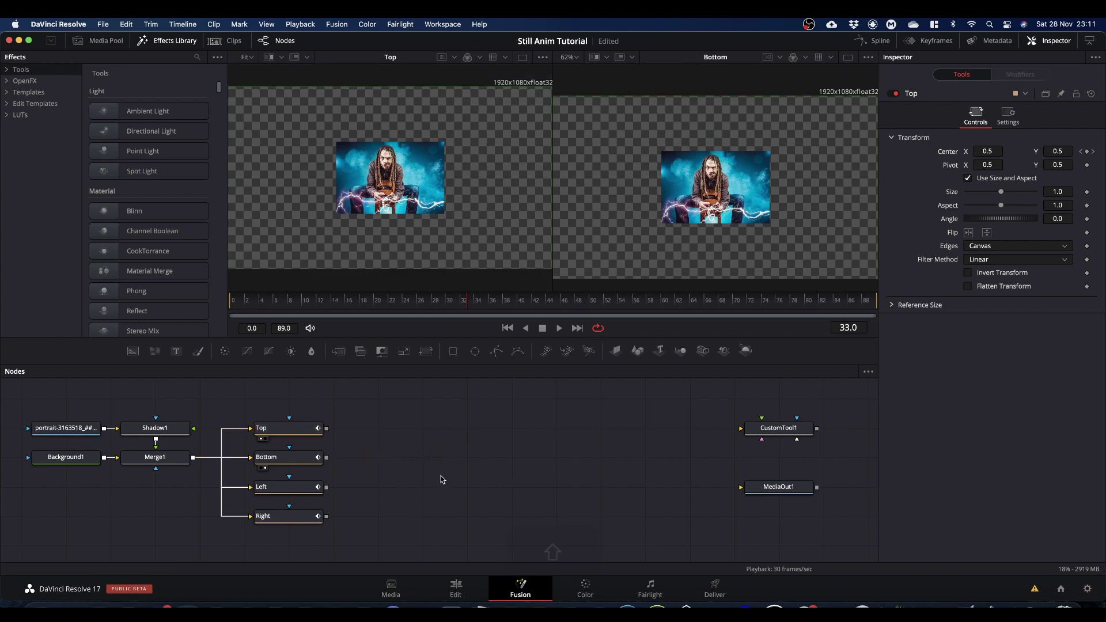
pyautogui.hotkey('shift', 'space')
pyautogui.write('diss')
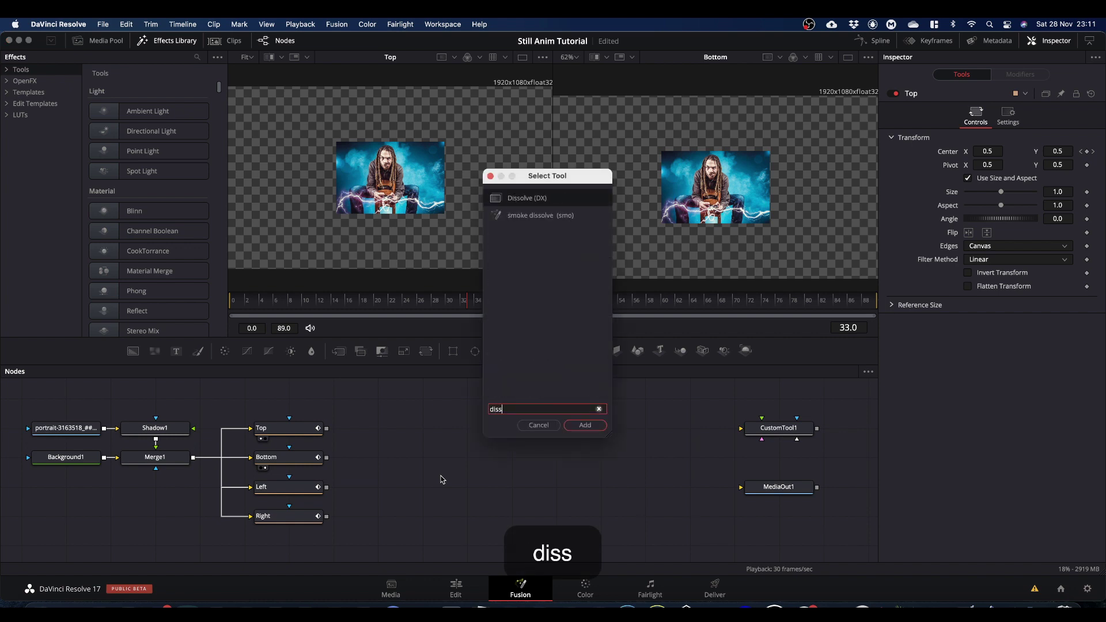
pyautogui.write('ol')
pyautogui.press('Return')
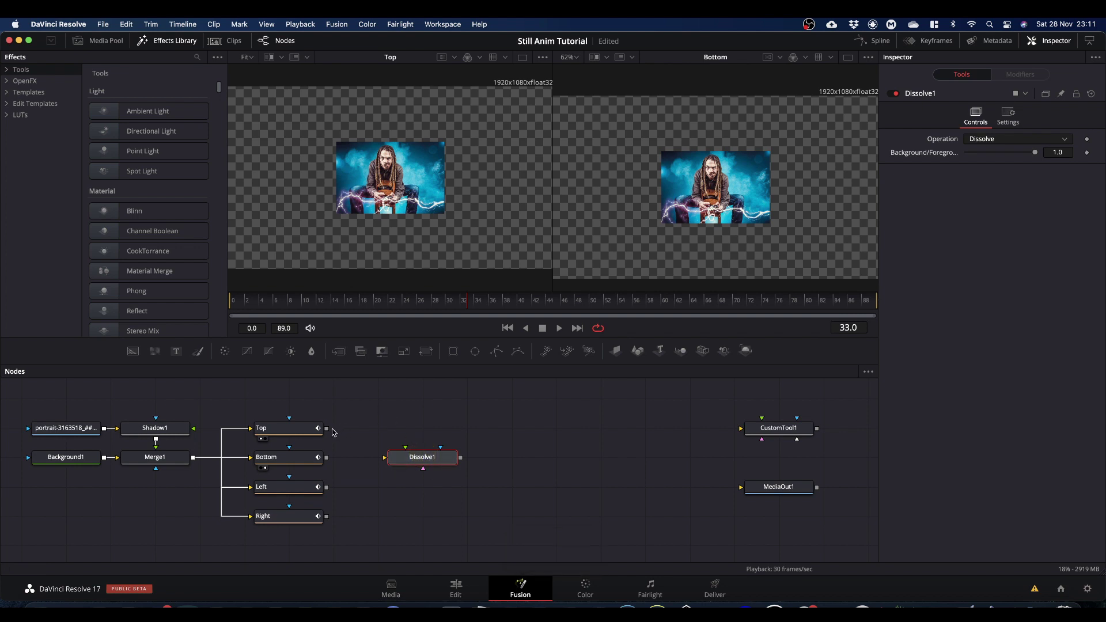
# Step: Connect Top to the Dissolve's foreground and Bottom to its background, then feed the Dissolve into MediaOut1 and view MediaOut1 in the second viewer
pyautogui.moveTo(327, 431); pyautogui.dragTo(405, 447)
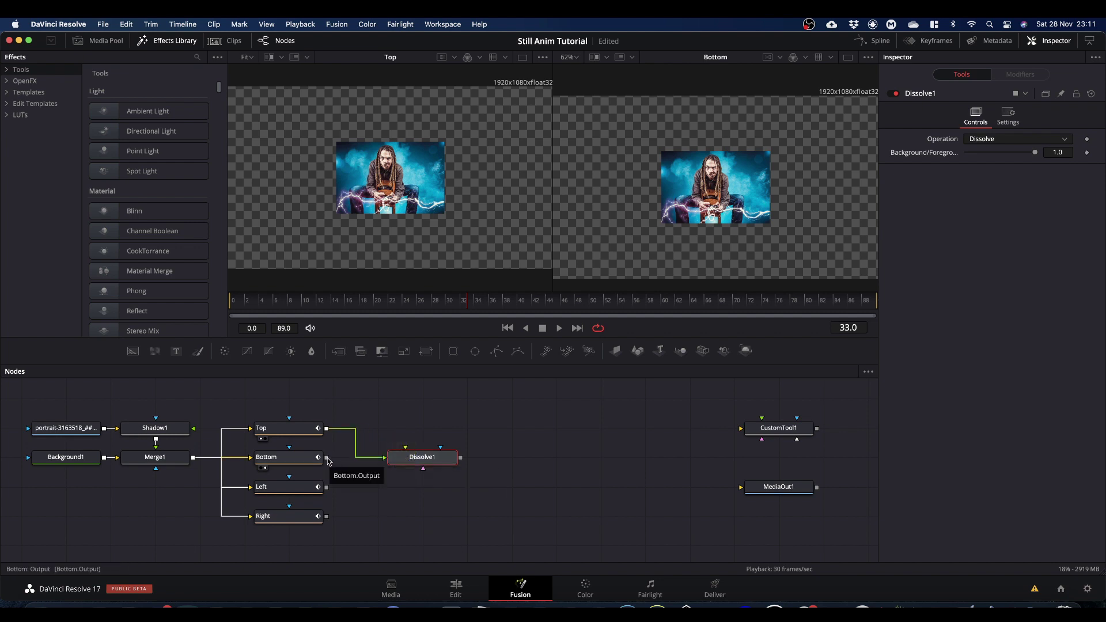
pyautogui.moveTo(326, 457); pyautogui.dragTo(404, 447)
pyautogui.click(419, 458)
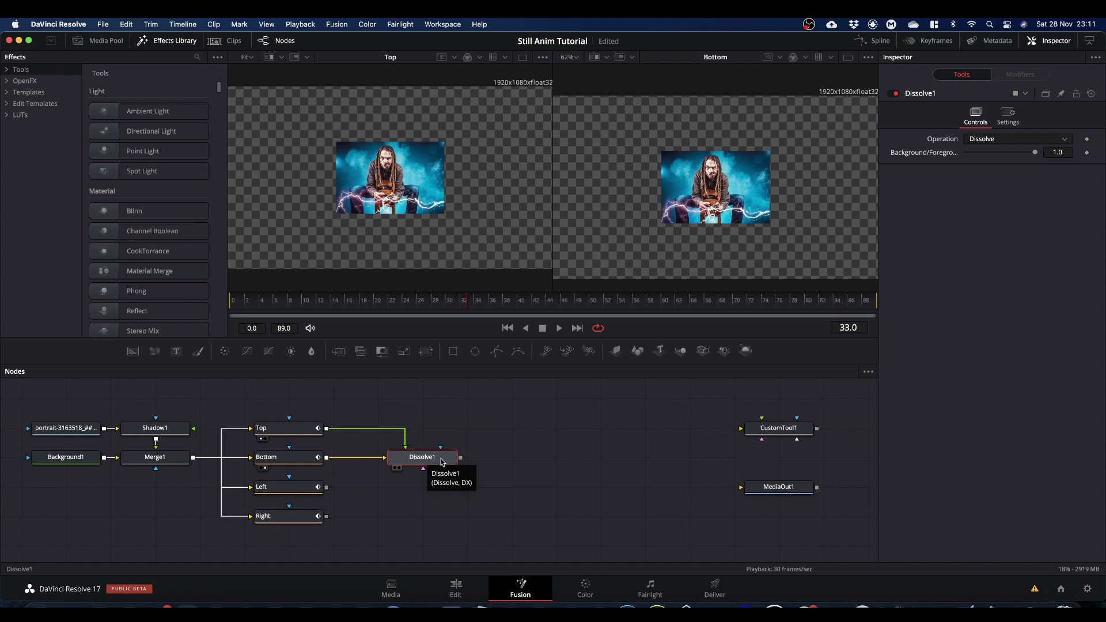
pyautogui.moveTo(460, 458); pyautogui.dragTo(712, 202)
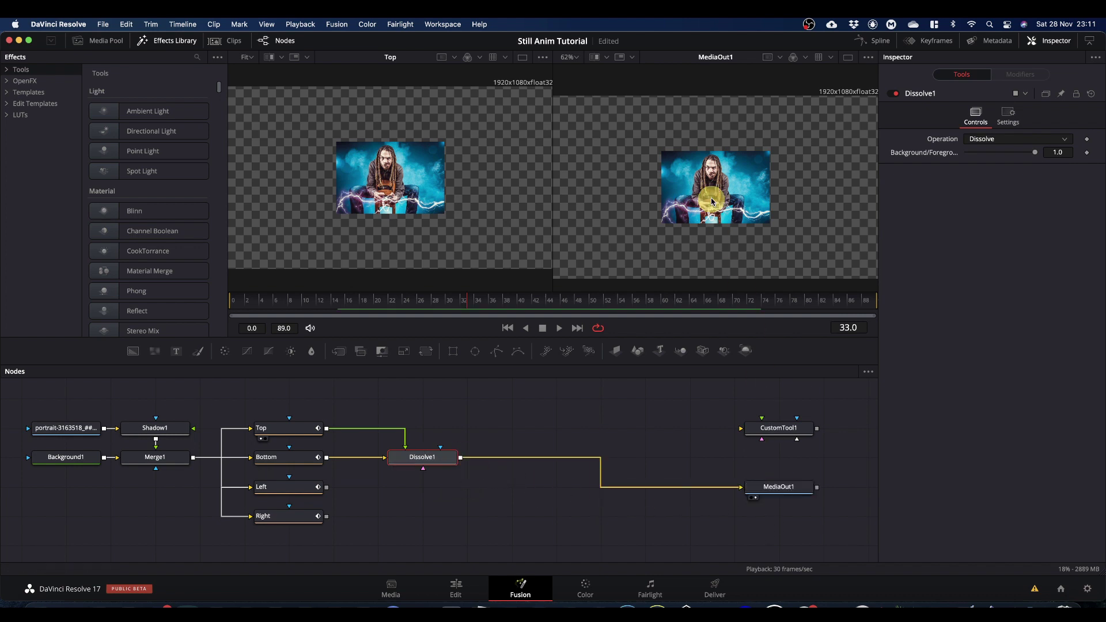
# Step: Play the composition with the Dissolve selected and remove the Top node from the first viewer
pyautogui.click(293, 432)
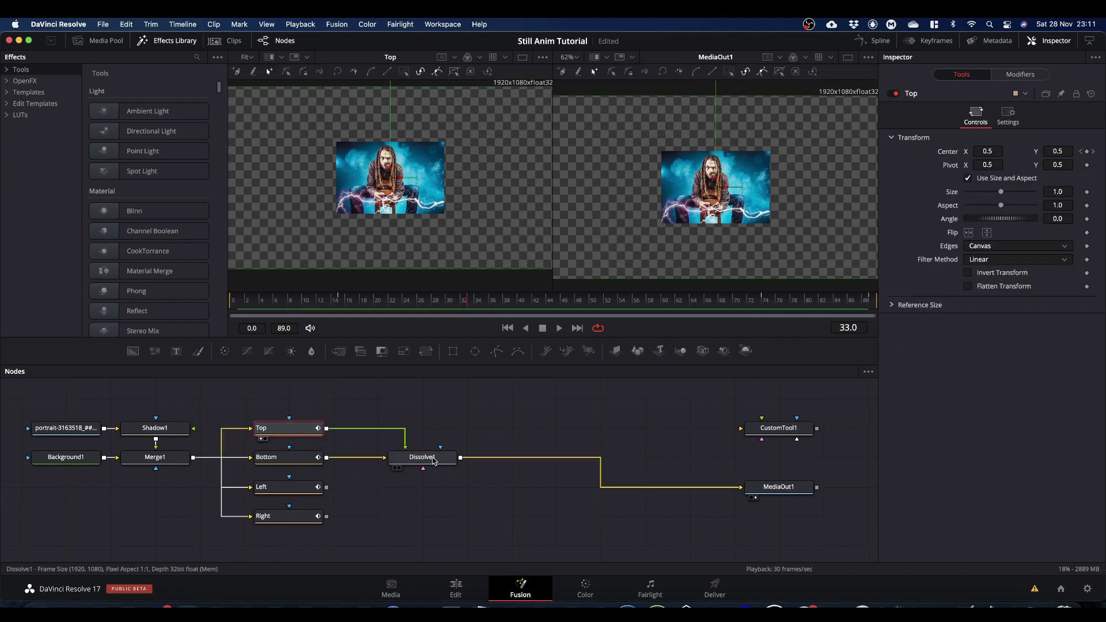
pyautogui.click(421, 457)
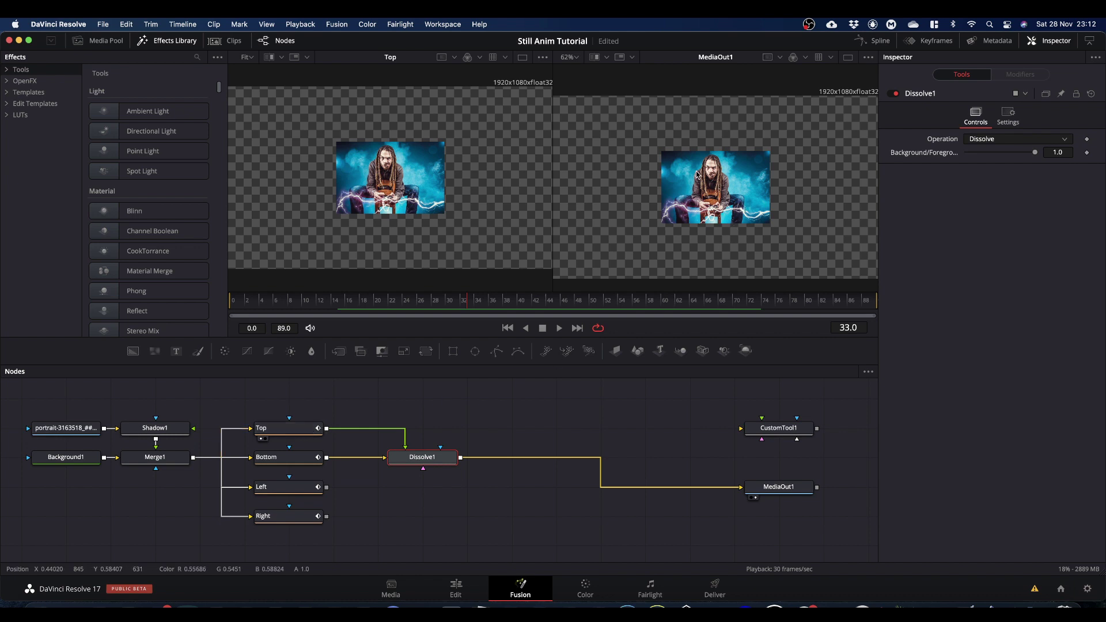
pyautogui.press('space')
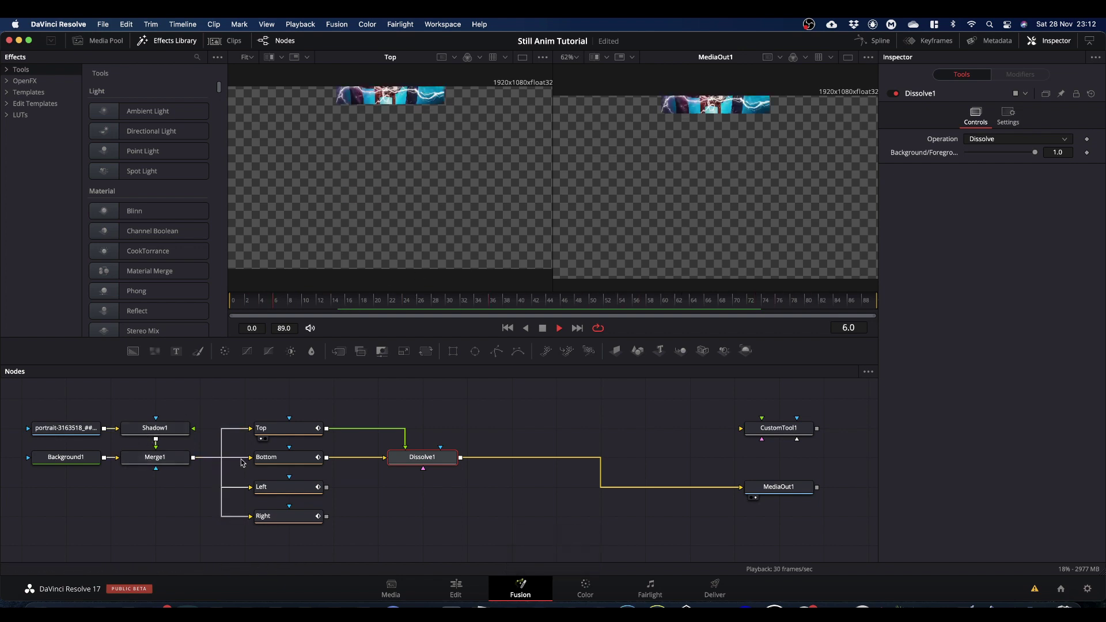
pyautogui.click(262, 439)
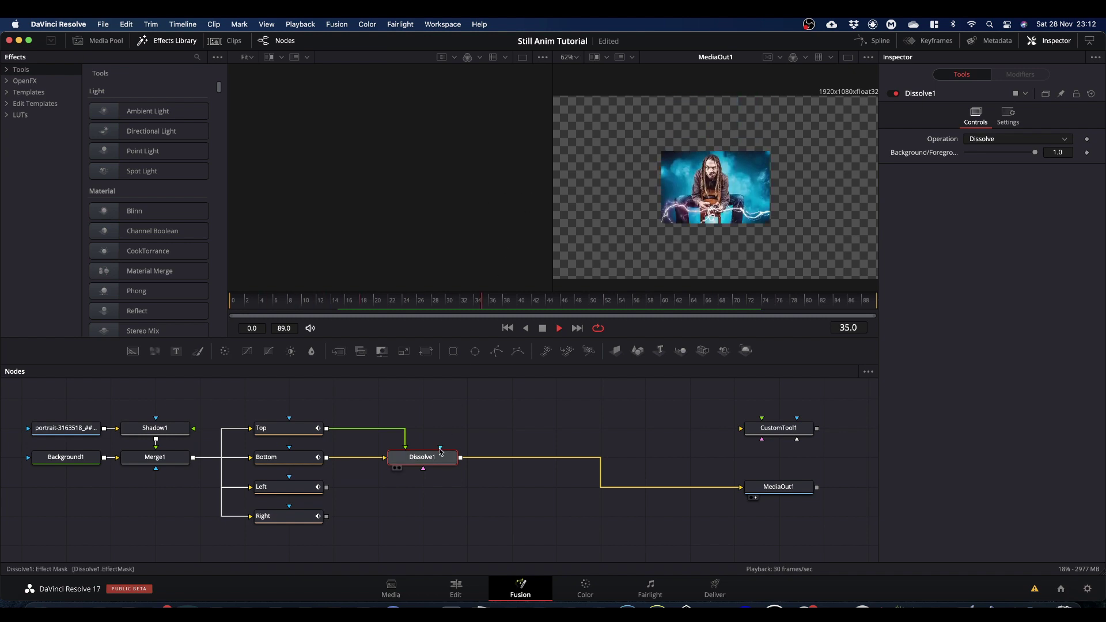
# Step: Compare the Dissolve's Background/Foreground mix at 0.0 and 1.0 during playback, leave it at 1.0 and stop playback
pyautogui.click(1035, 154)
pyautogui.moveTo(1037, 155); pyautogui.dragTo(752, 173)
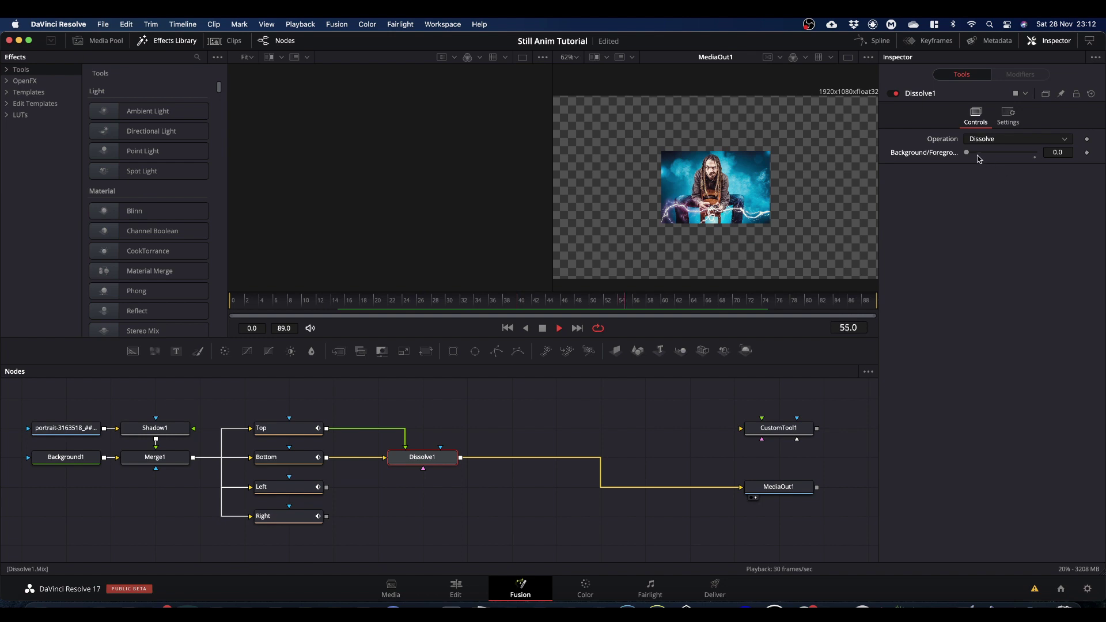
pyautogui.moveTo(970, 155); pyautogui.dragTo(1032, 153)
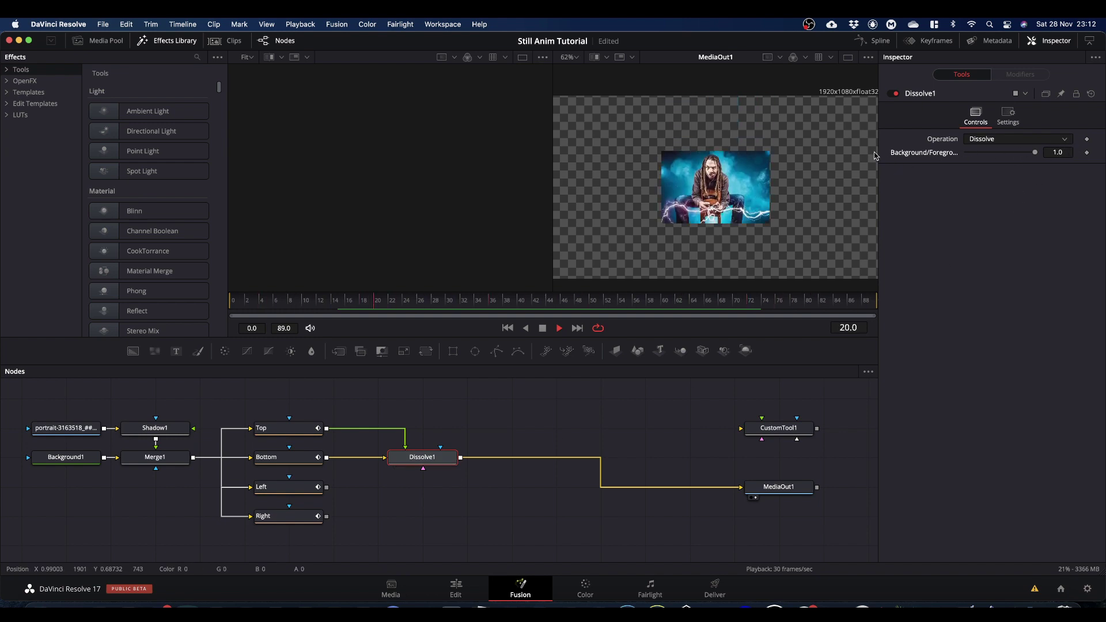
pyautogui.press('space')
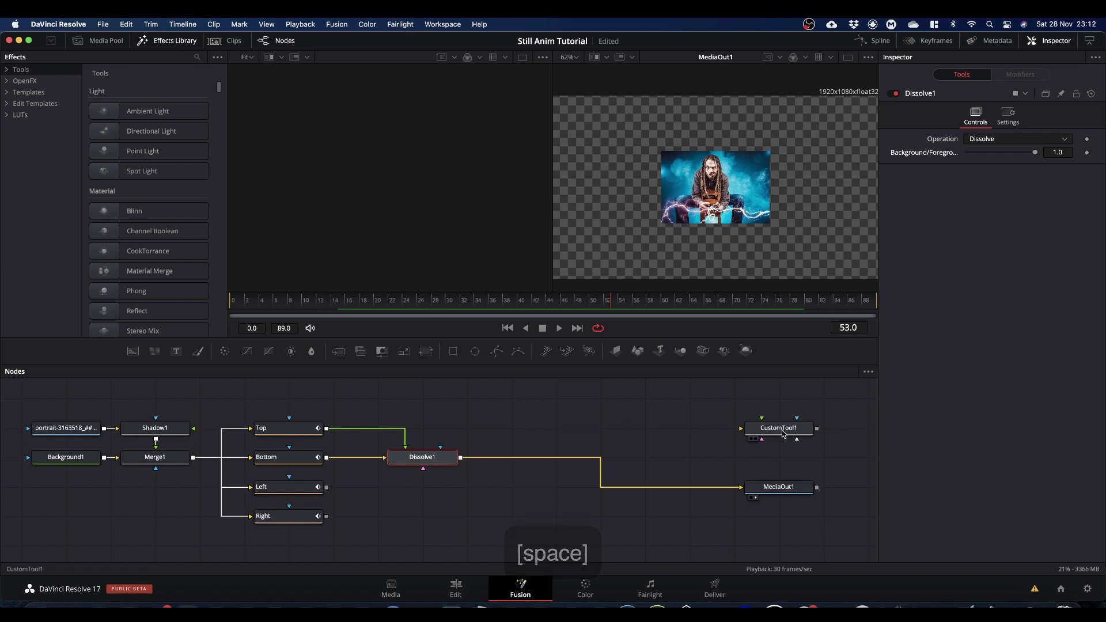
# Step: Rename the Custom Tool node to C1
pyautogui.click(782, 429)
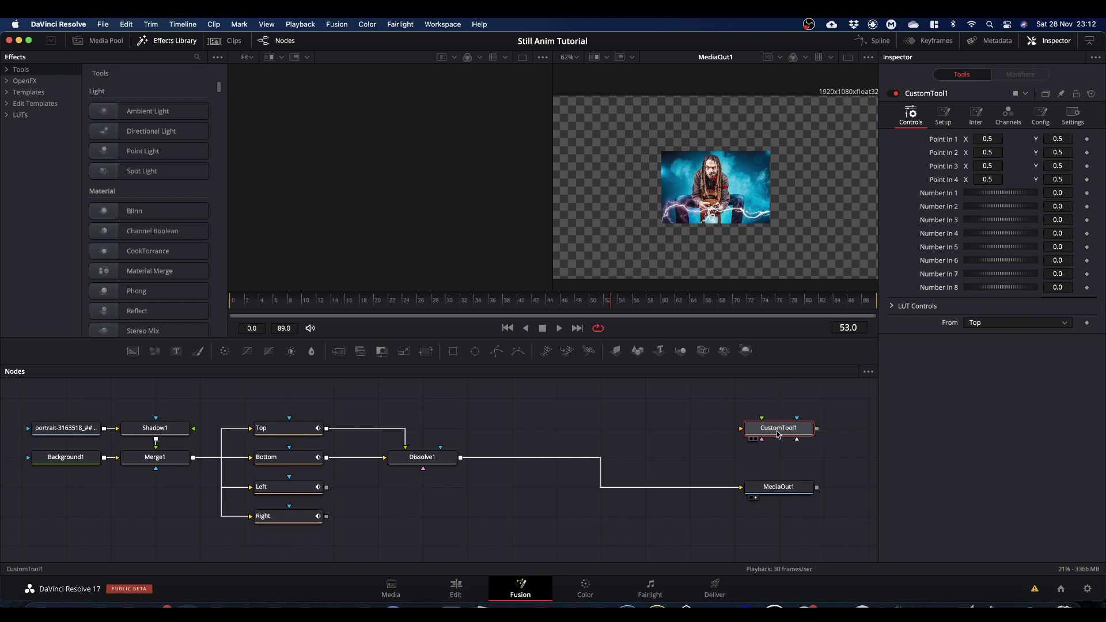
pyautogui.press('F2')
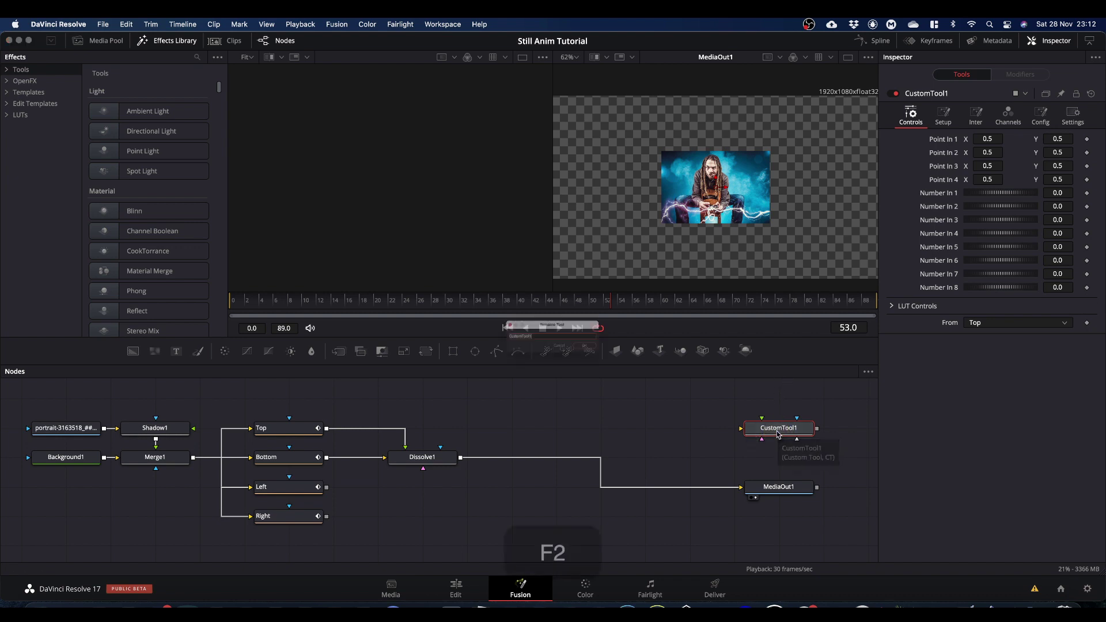
pyautogui.write('C')
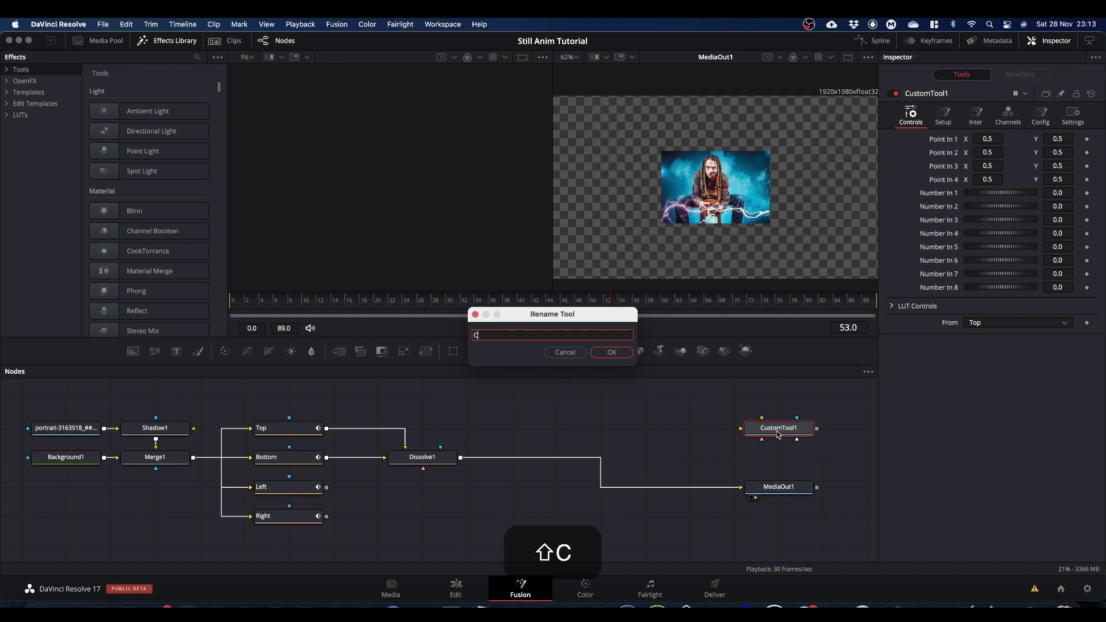
pyautogui.write('1')
pyautogui.press('Return')
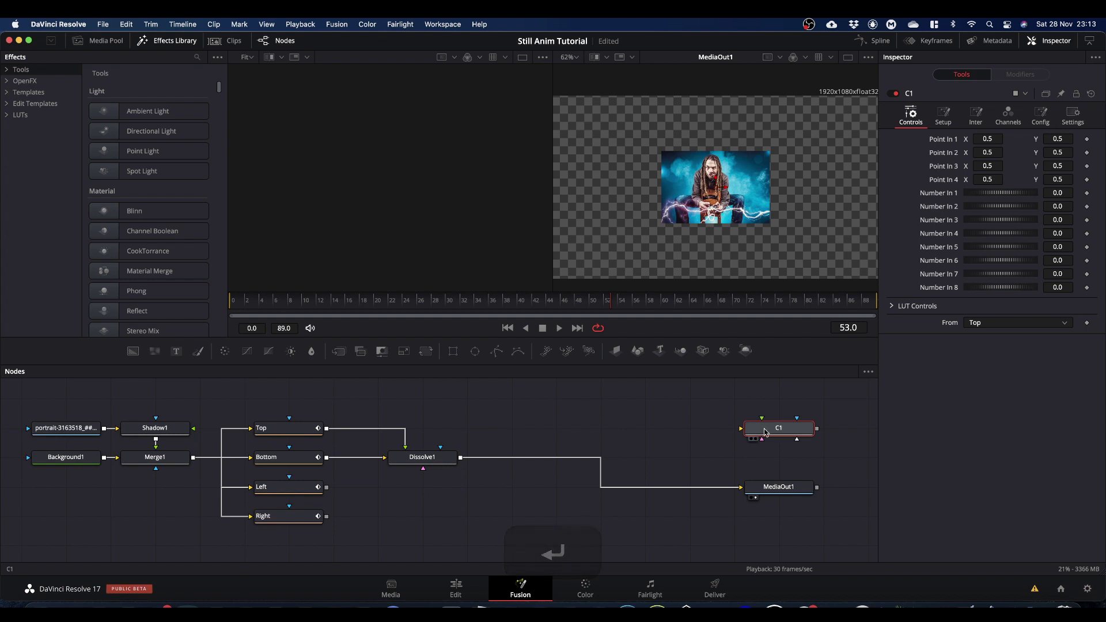
pyautogui.click(423, 458)
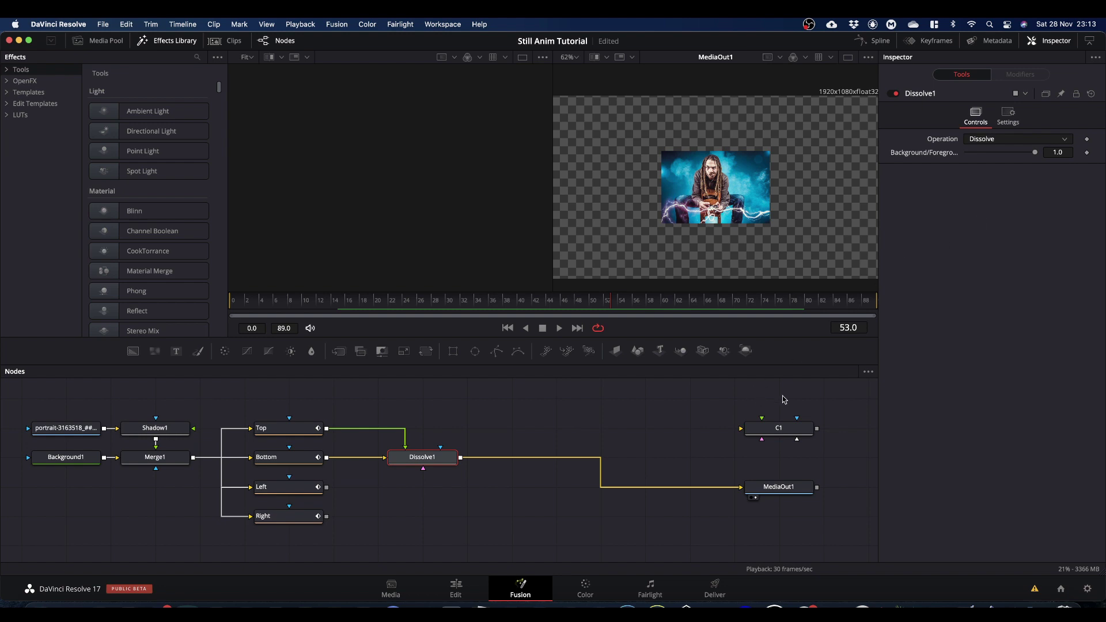
pyautogui.click(781, 427)
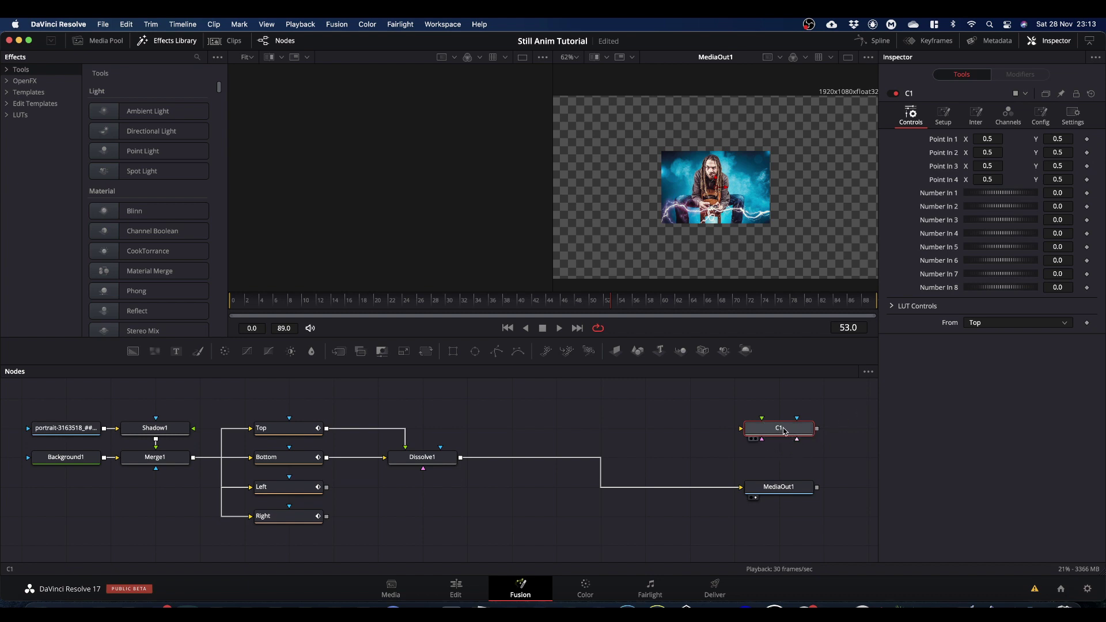
# Step: Pin C1's controls in the Inspector and select Dissolve1 so both nodes' settings show together
pyautogui.click(1062, 95)
pyautogui.click(289, 430)
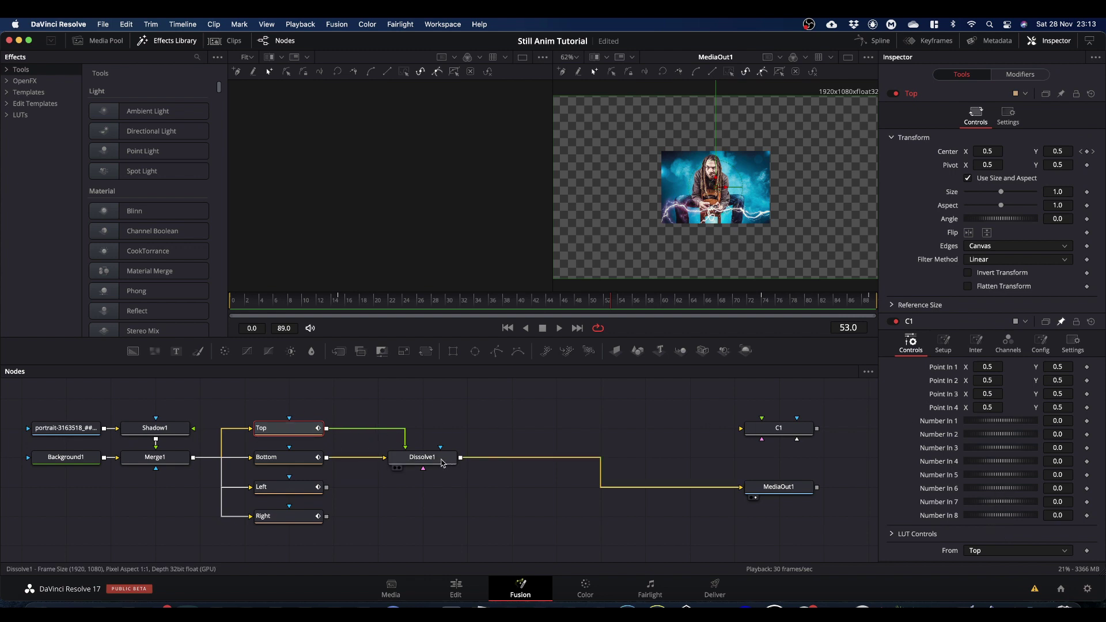
pyautogui.click(443, 462)
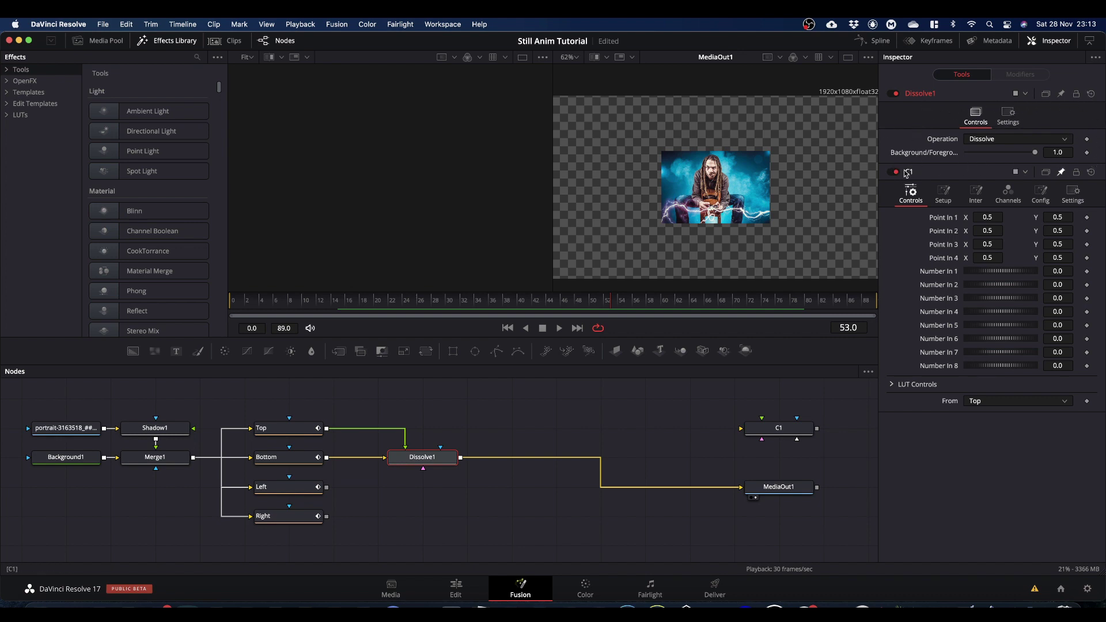
pyautogui.moveTo(1002, 338); pyautogui.dragTo(999, 339)
pyautogui.doubleClick(1001, 345)
# Step: Add an expression to Dissolve1's Background/Foreground mix, beginning with iif(C1.From == 0
pyautogui.rightClick(929, 156)
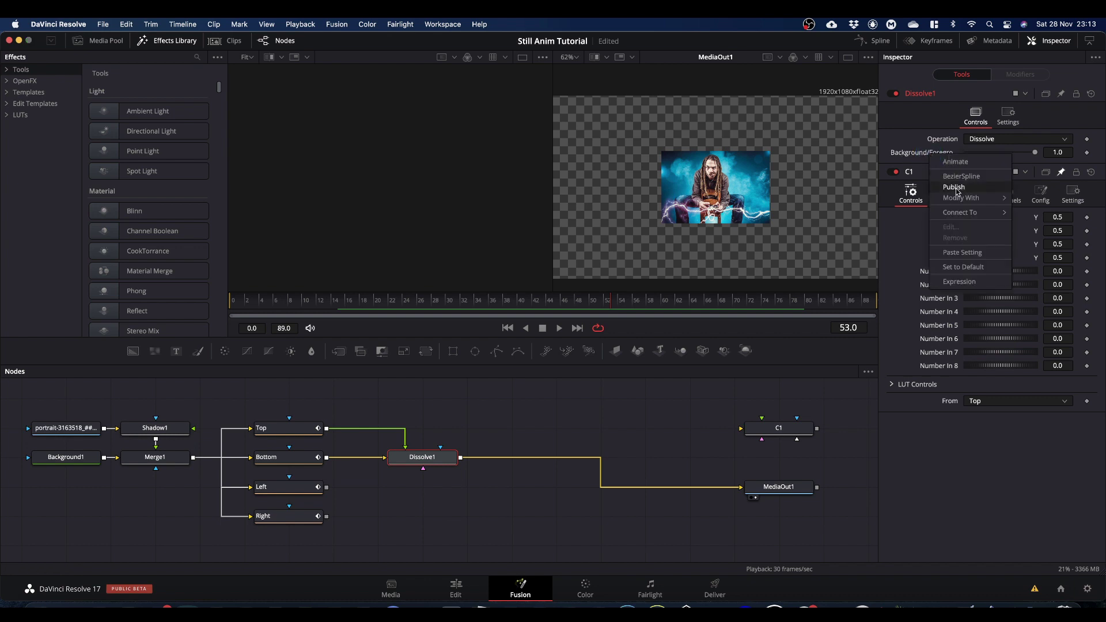
pyautogui.click(957, 282)
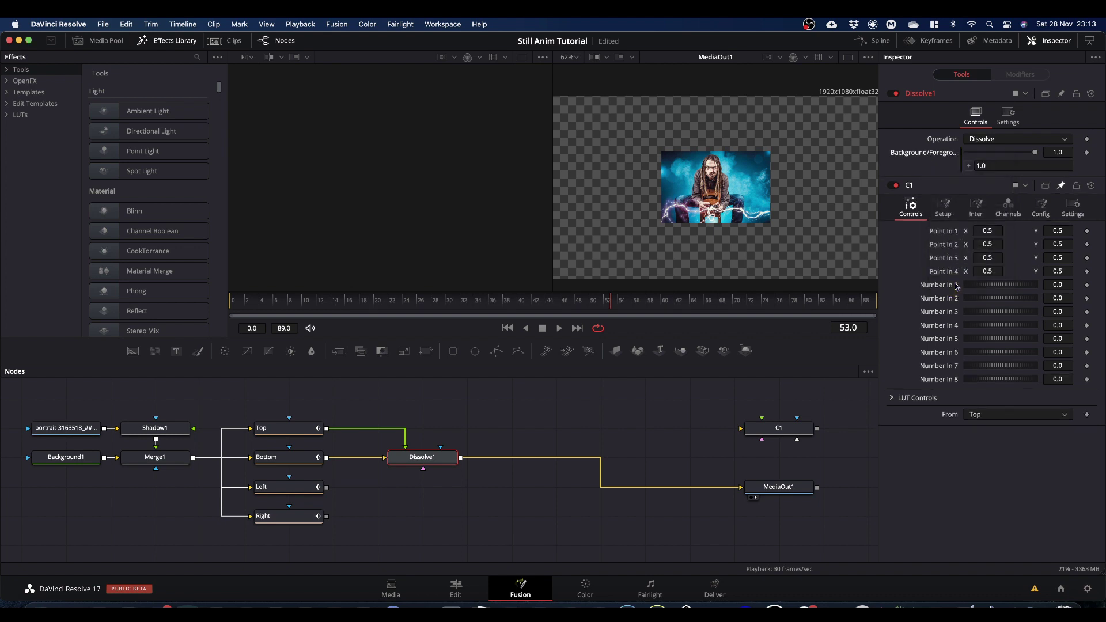
pyautogui.click(1005, 165)
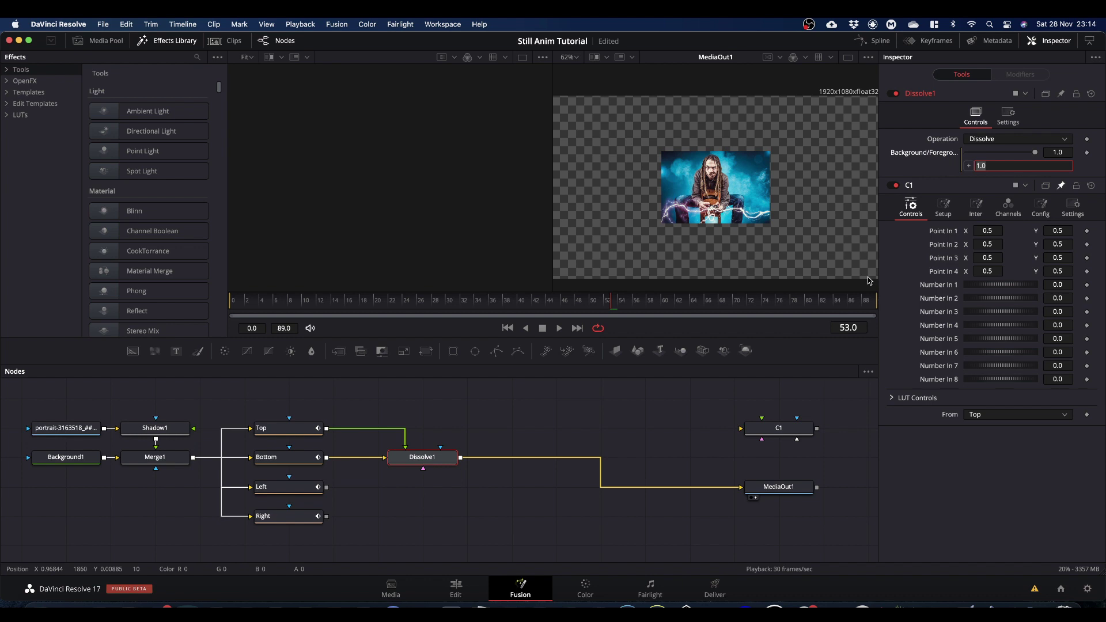
pyautogui.write('iif')
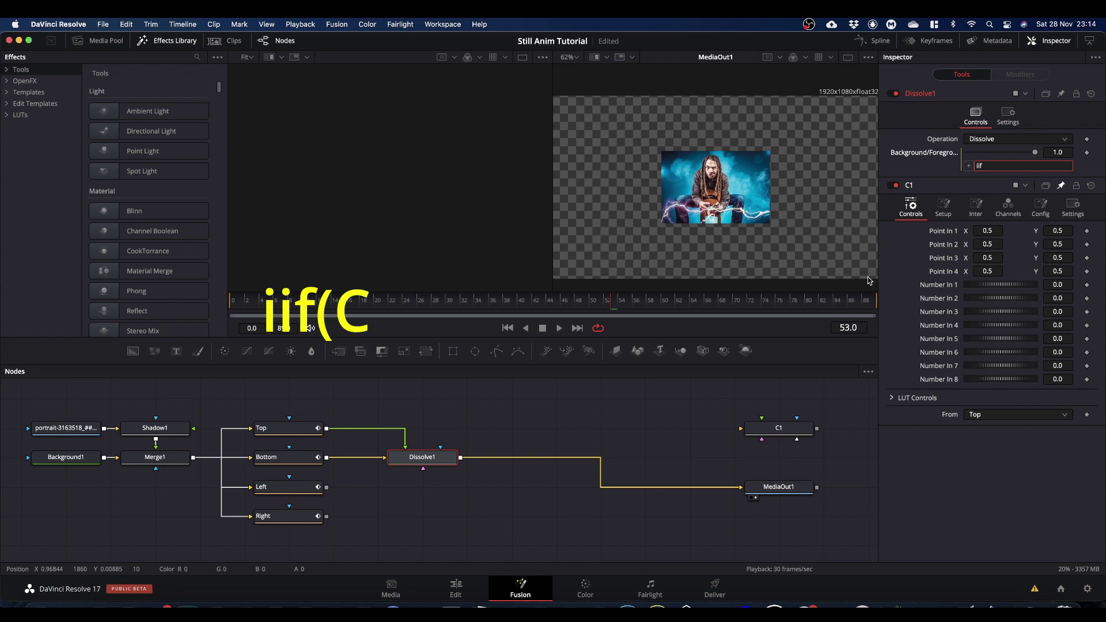
pyautogui.write('(')
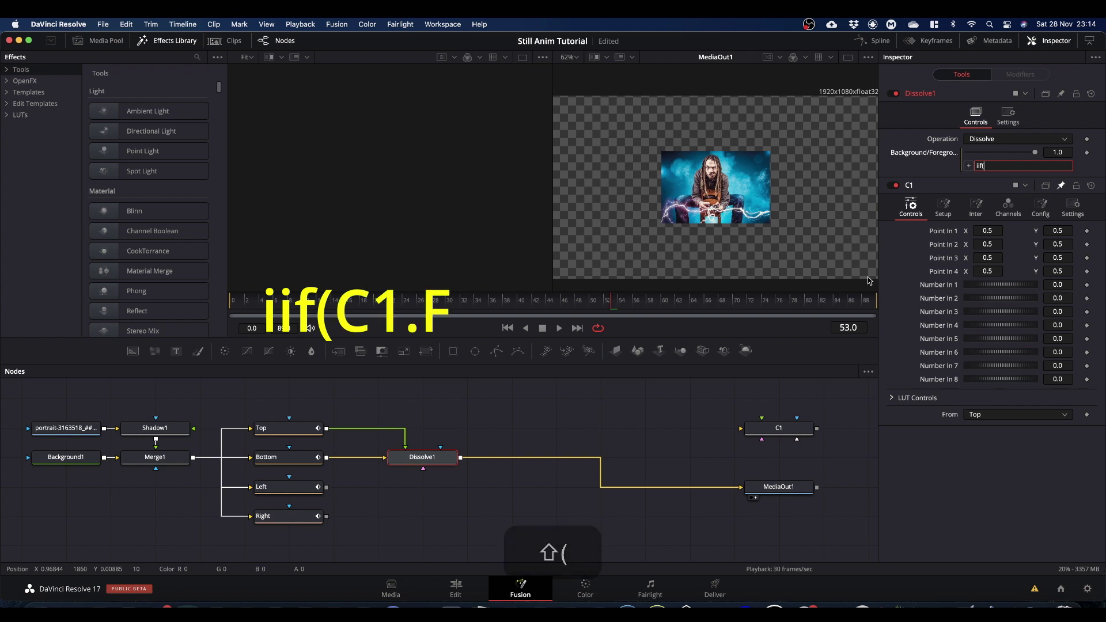
pyautogui.write('C1')
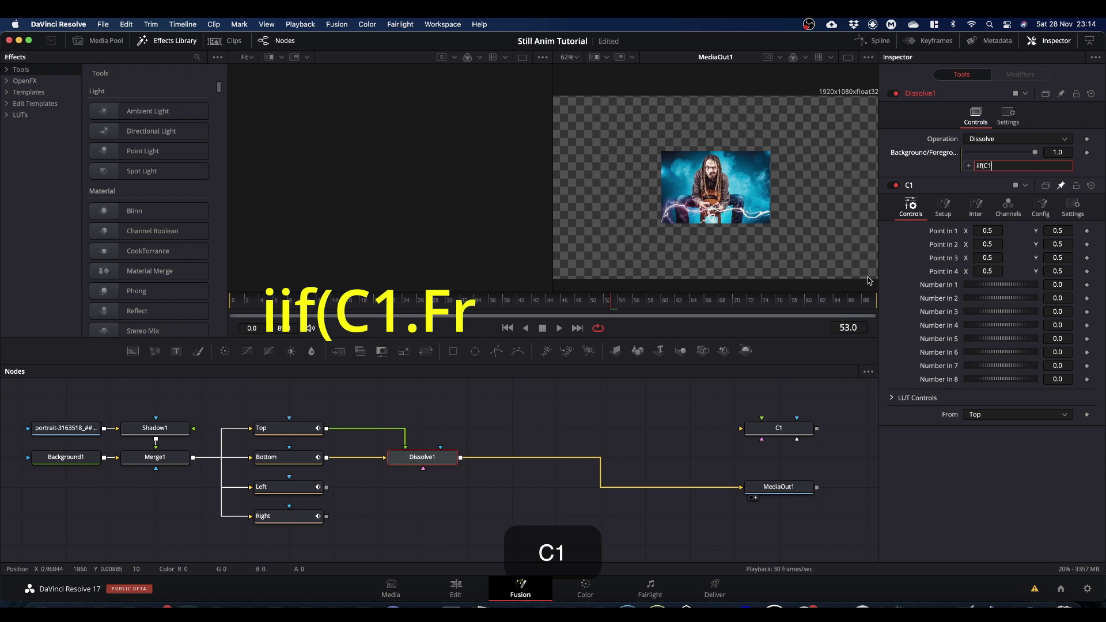
pyautogui.write('.From')
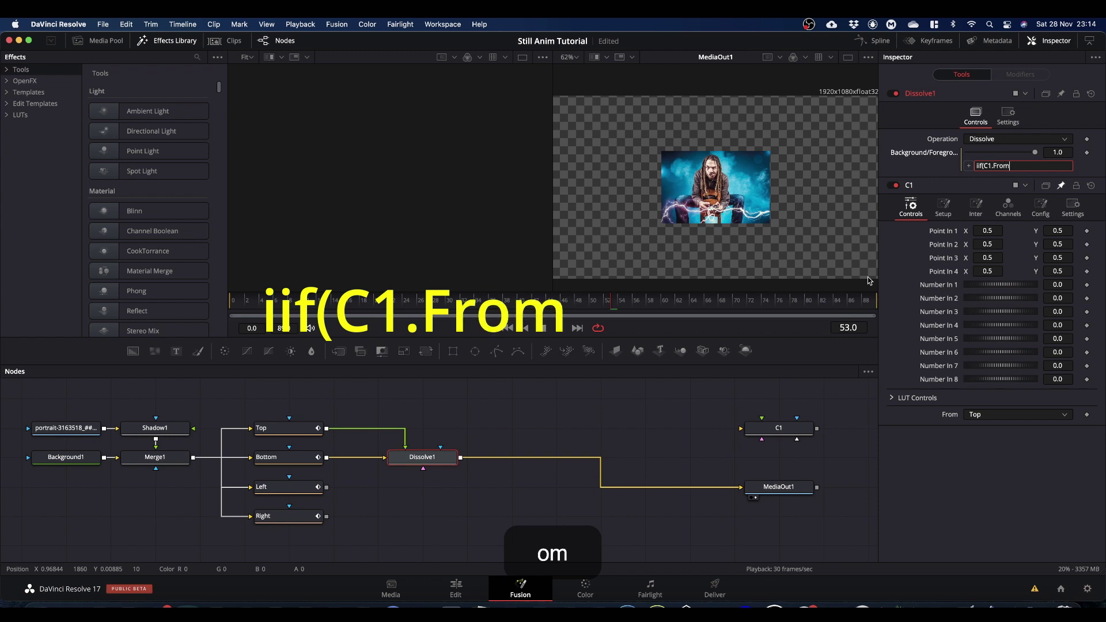
pyautogui.write(' ==')
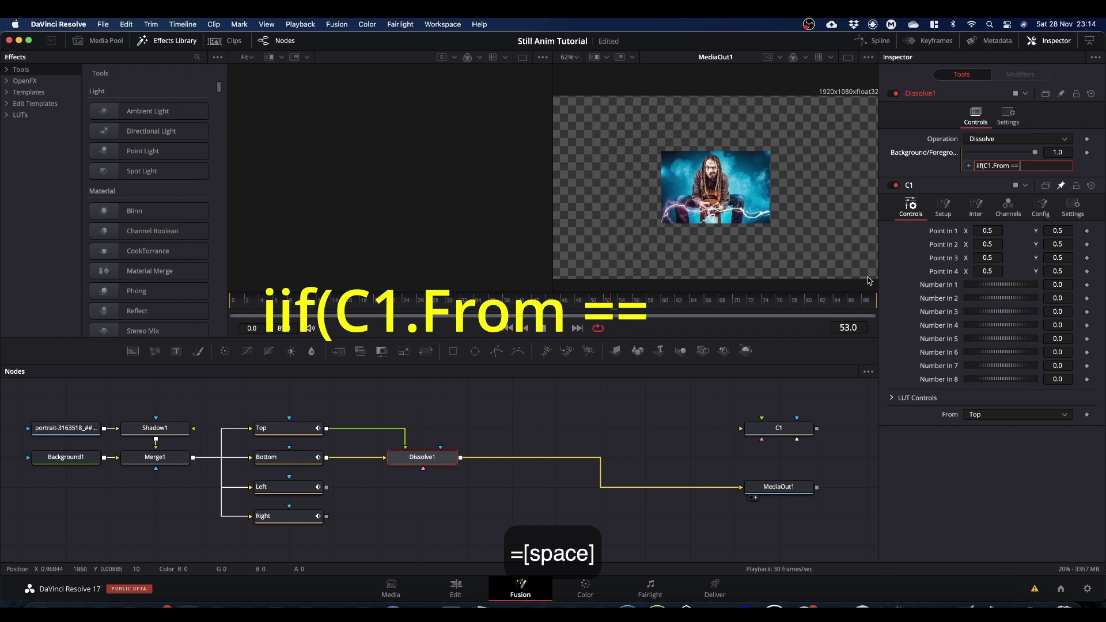
pyautogui.write(' 0')
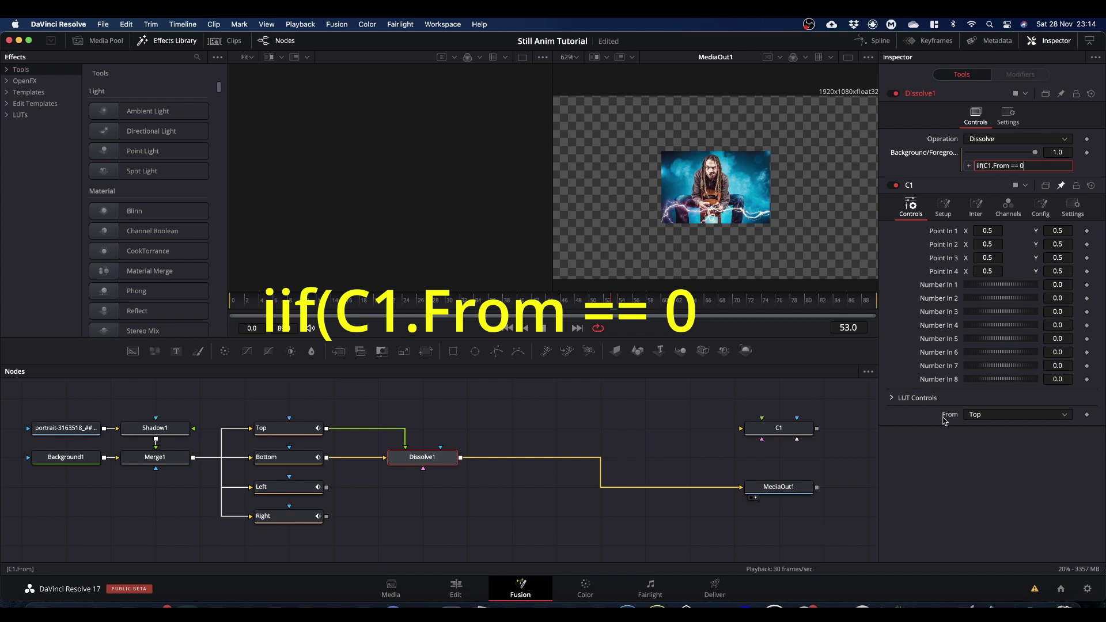
# Step: Check C1's From options, keep Top, and complete Dissolve1's mix expression as iif(C1.From == 0, 1, 0)
pyautogui.click(1008, 413)
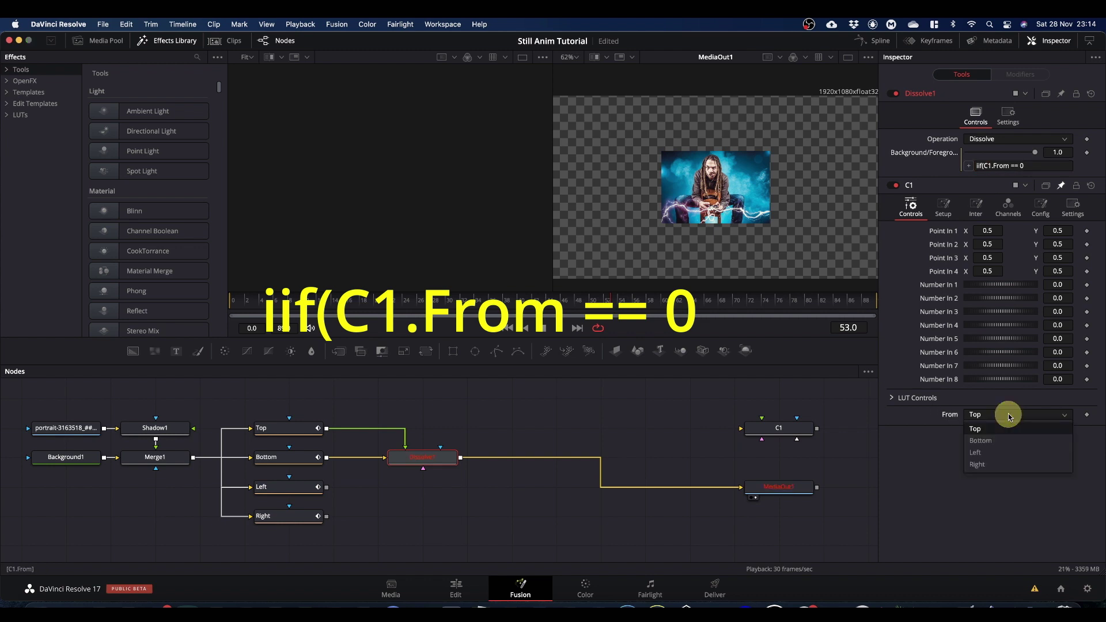
pyautogui.click(980, 426)
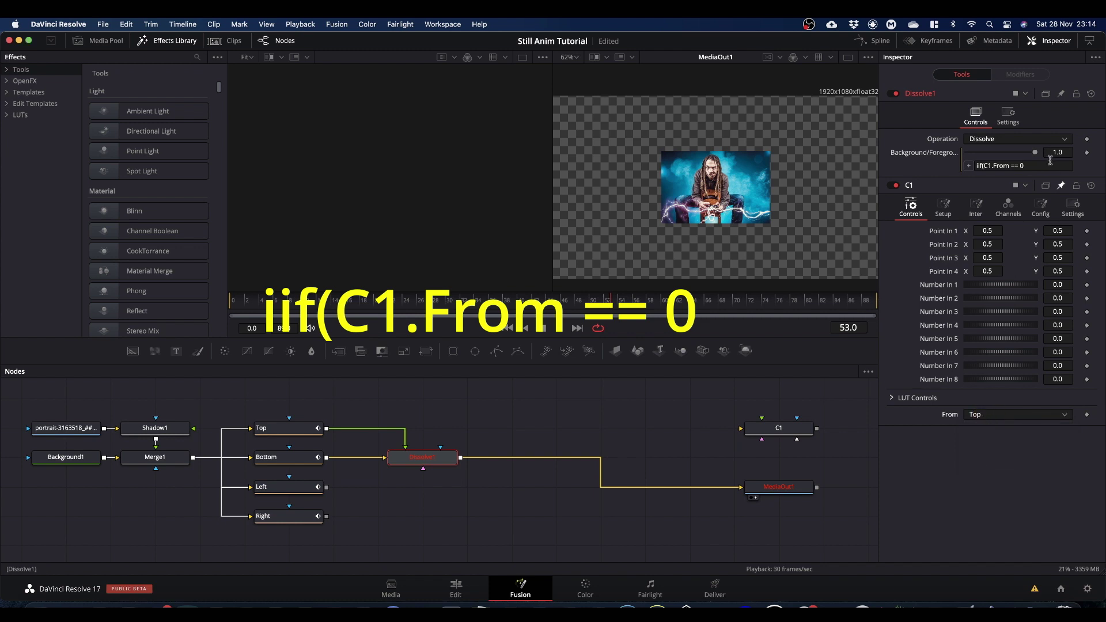
pyautogui.click(1028, 166)
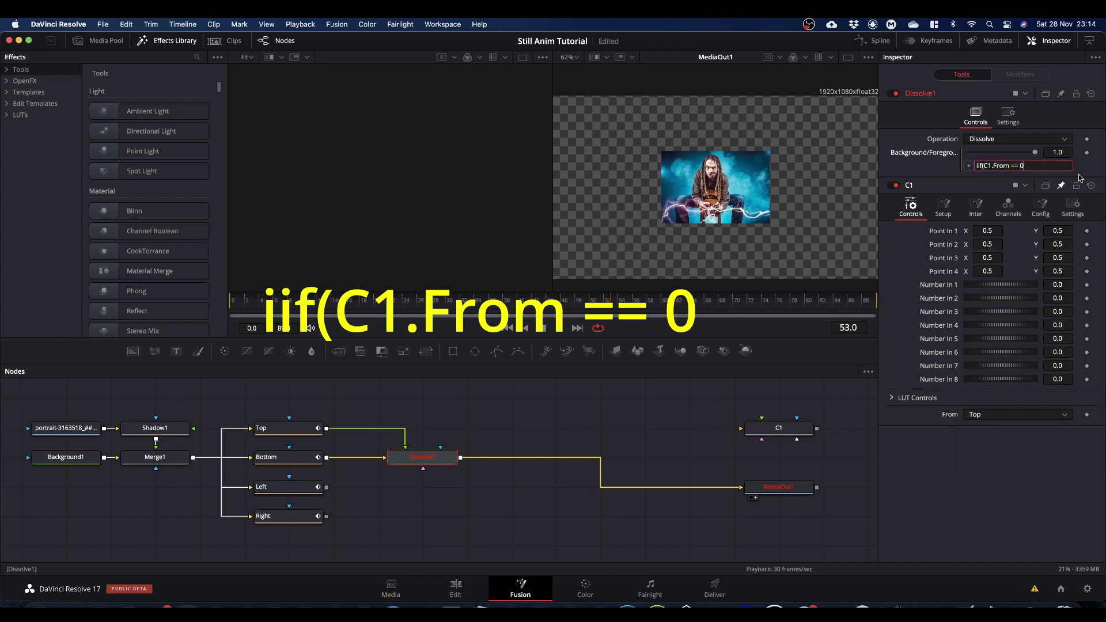
pyautogui.write(',')
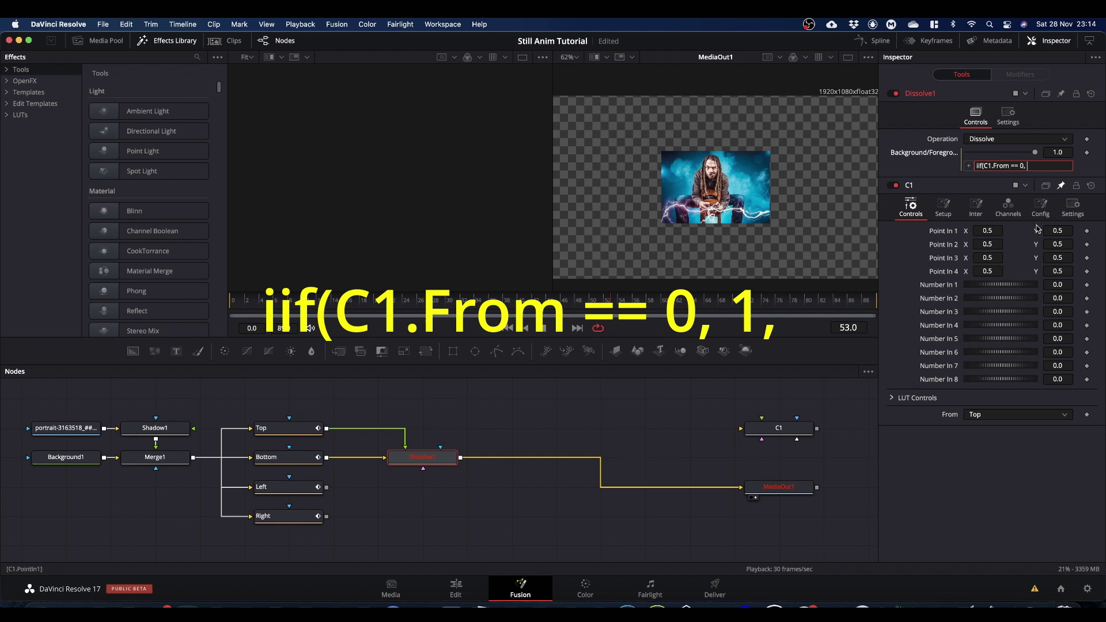
pyautogui.write('1')
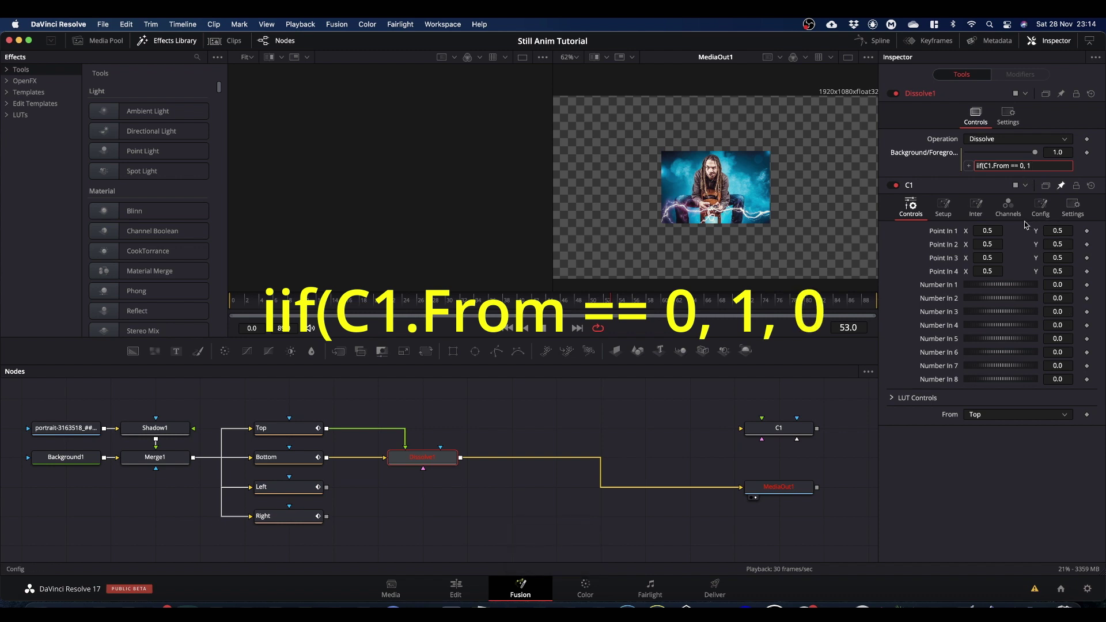
pyautogui.write(', ')
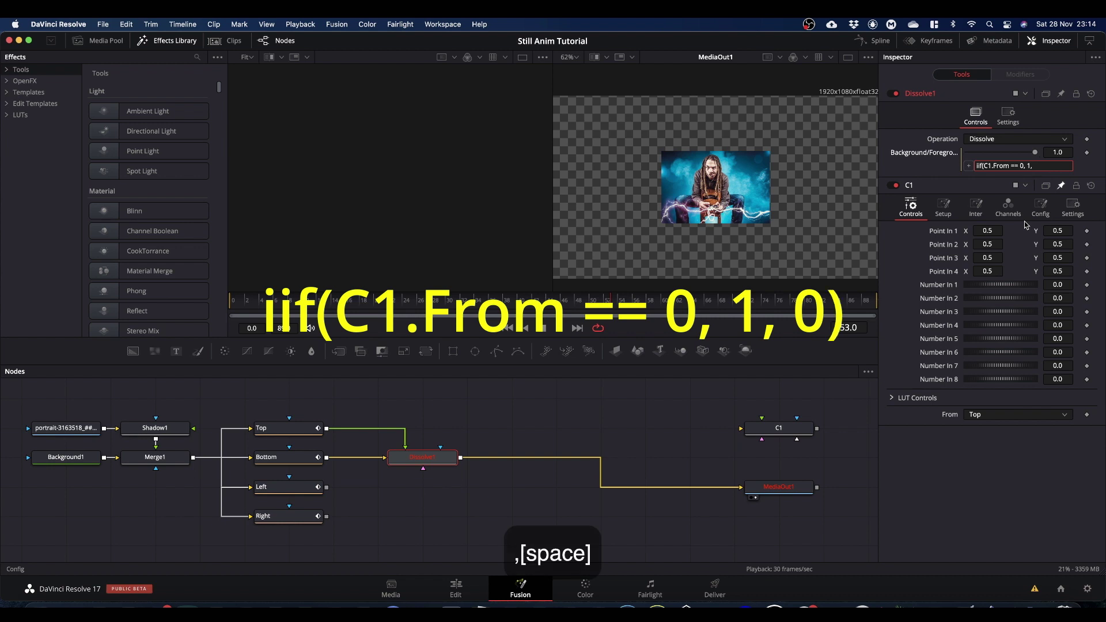
pyautogui.write('0')
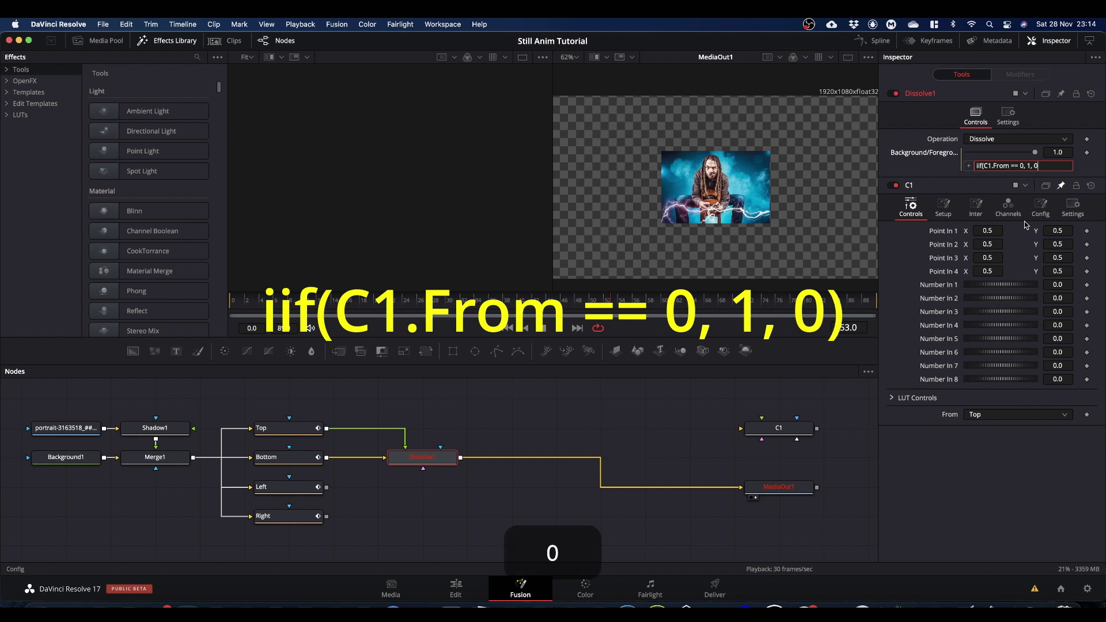
pyautogui.write(')')
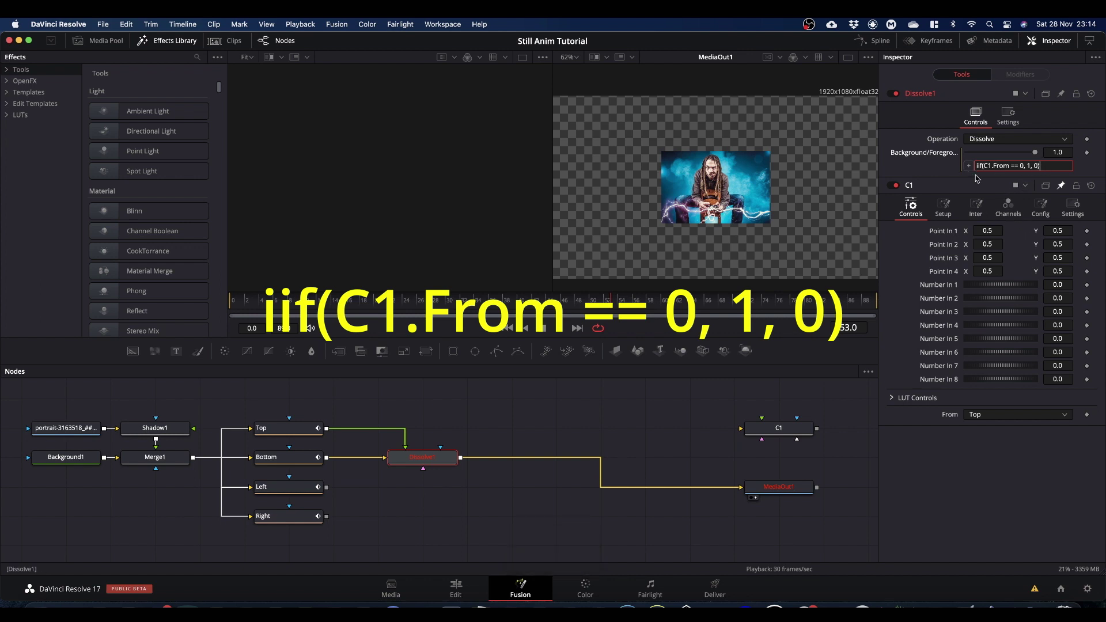
# Step: Apply the expression and test it by switching C1's From to Right and back to Top
pyautogui.click(1064, 415)
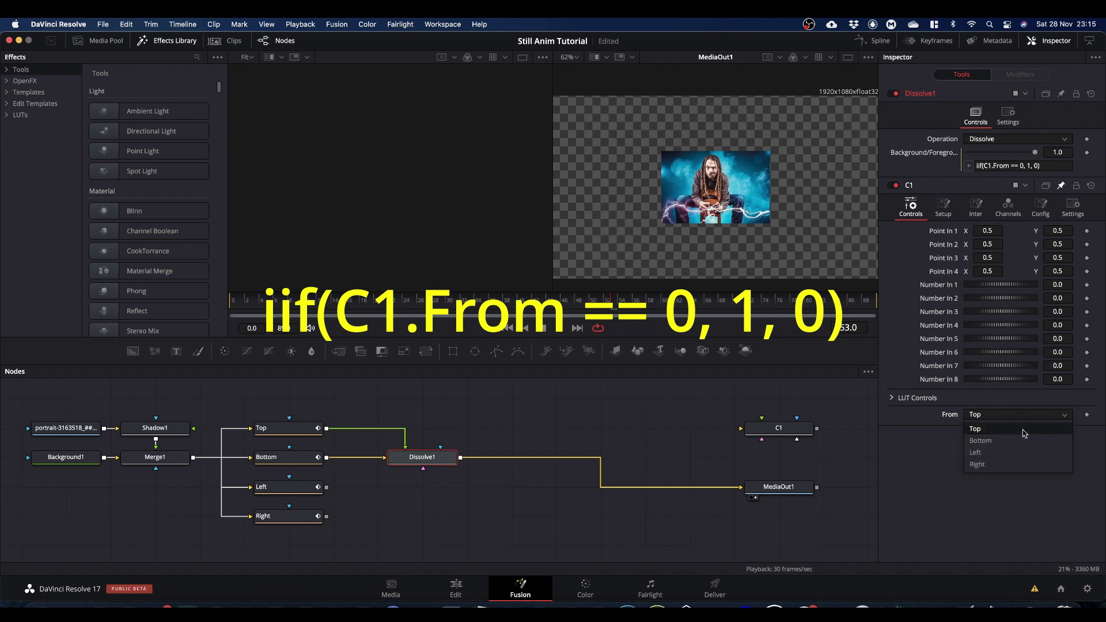
pyautogui.click(971, 465)
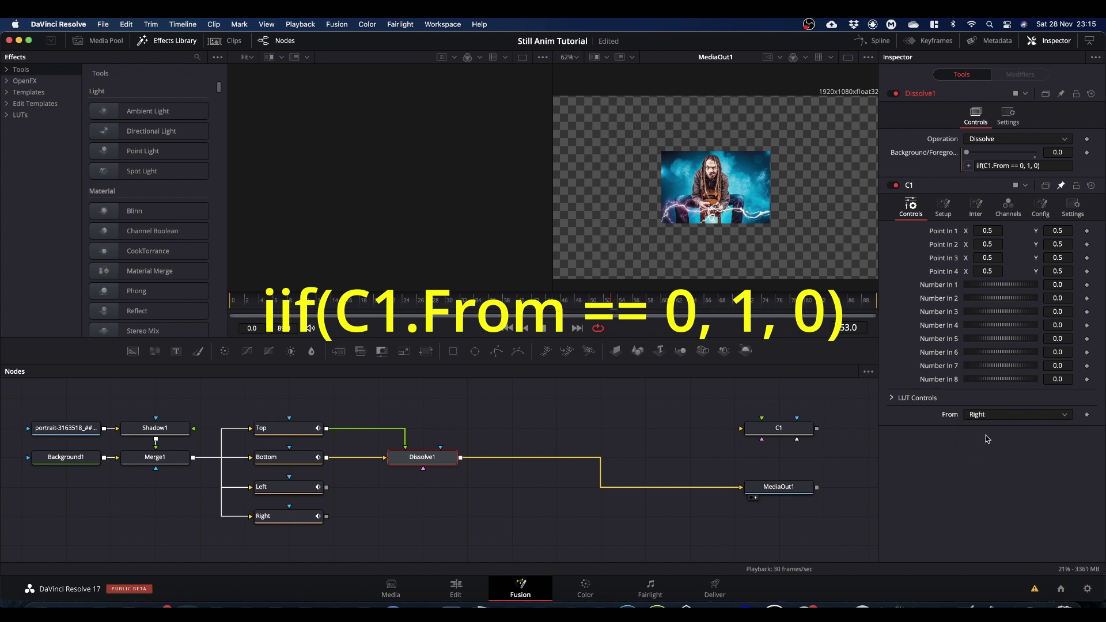
pyautogui.click(989, 416)
pyautogui.click(995, 423)
# Step: Inspect the Top node, reselect Dissolve1, and check its mix with From at Bottom and again at Top
pyautogui.click(295, 429)
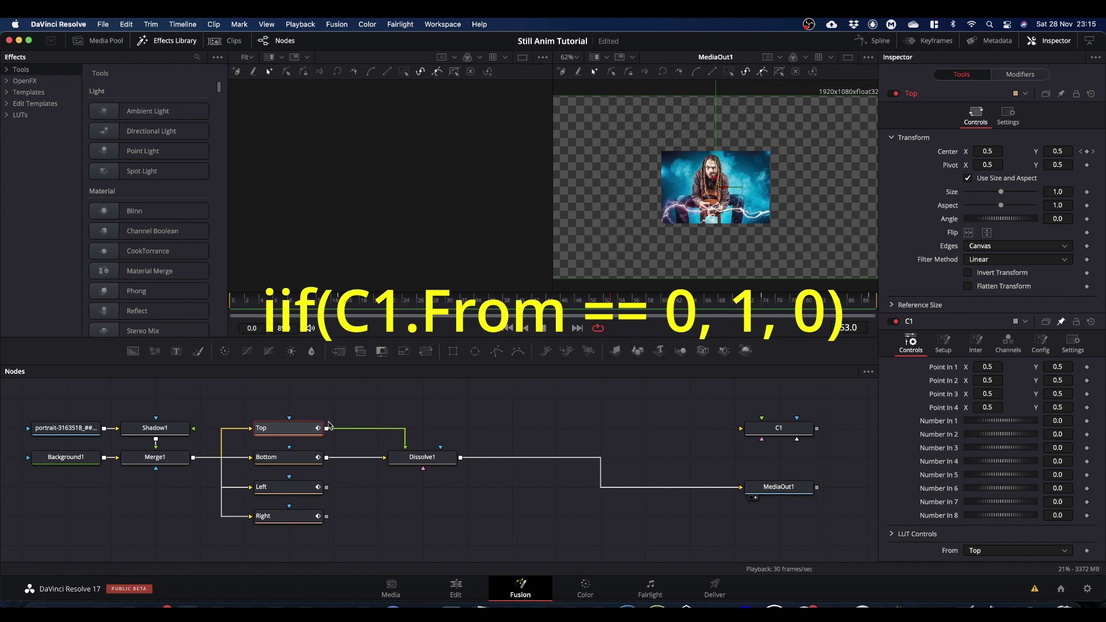
pyautogui.click(432, 459)
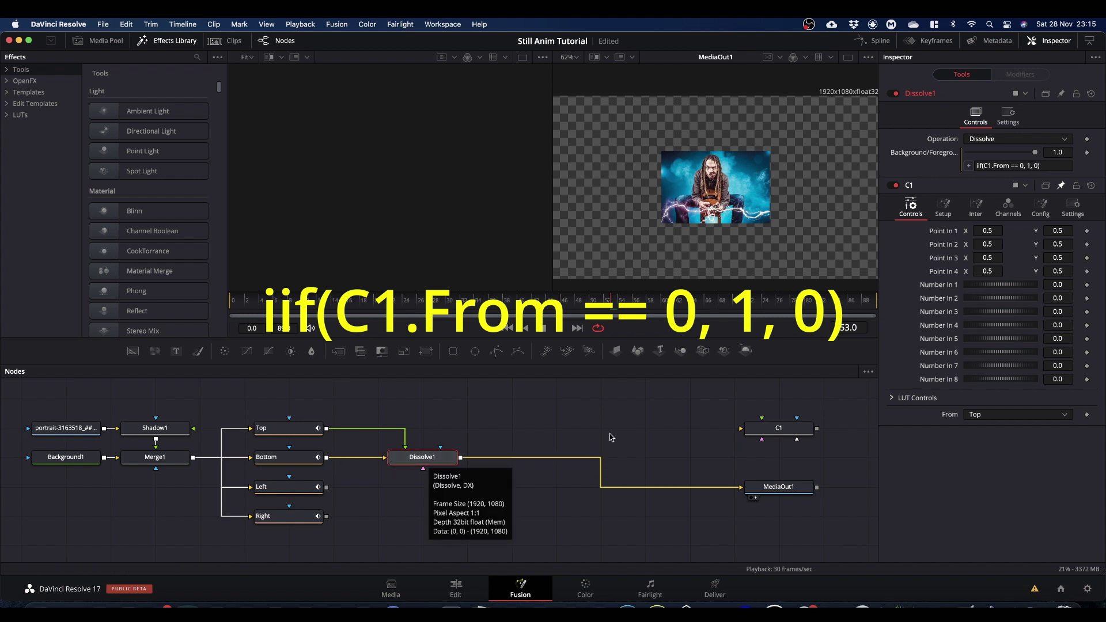
pyautogui.click(992, 420)
pyautogui.click(991, 442)
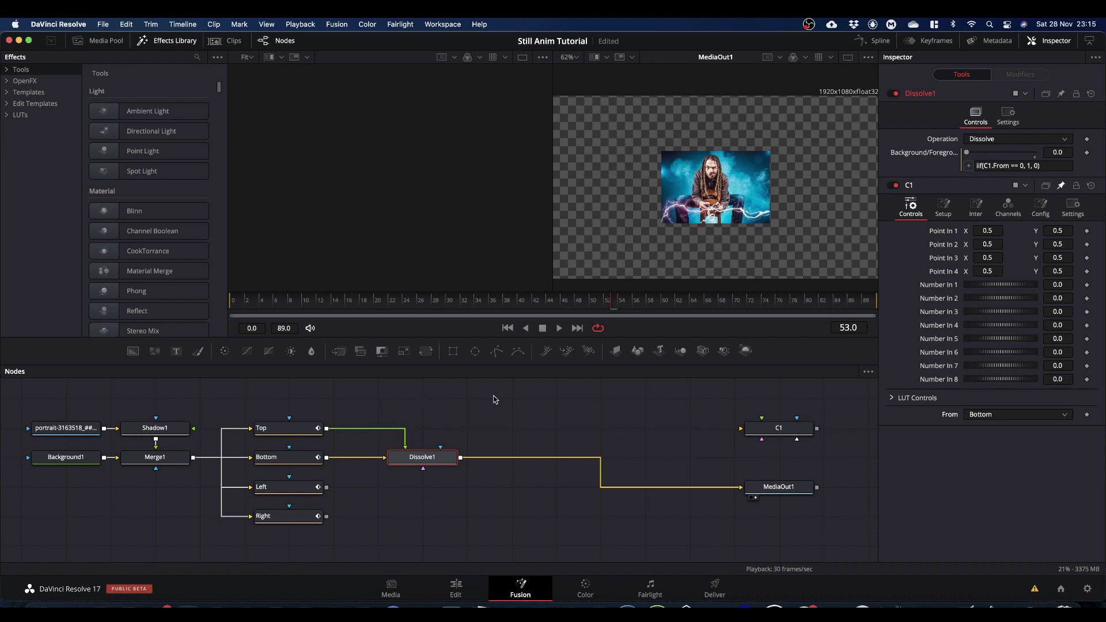
pyautogui.click(989, 420)
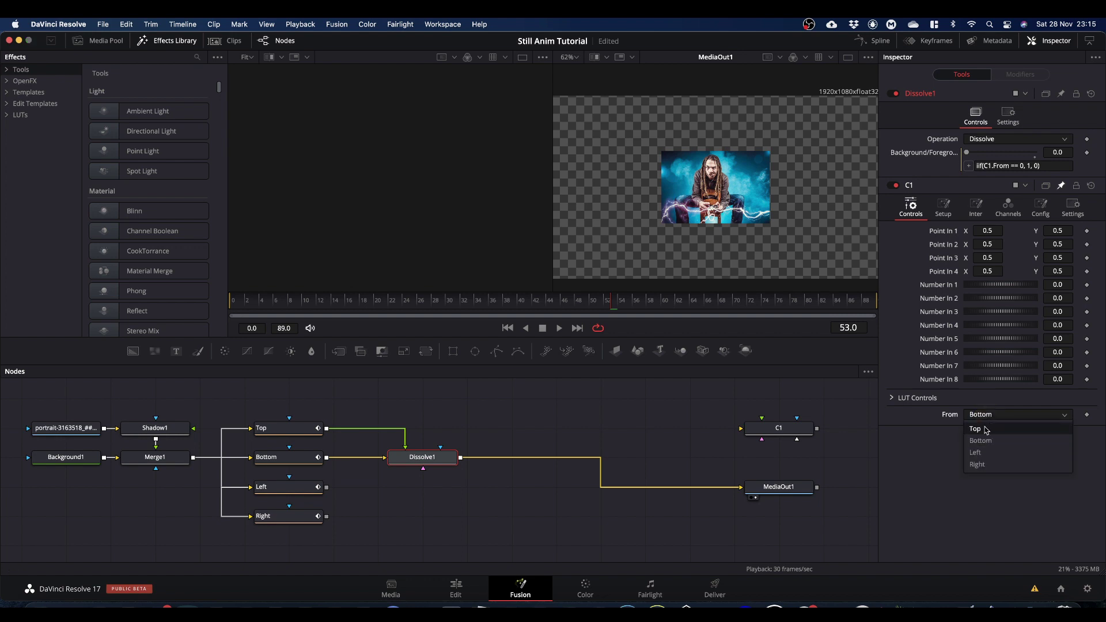
pyautogui.click(986, 429)
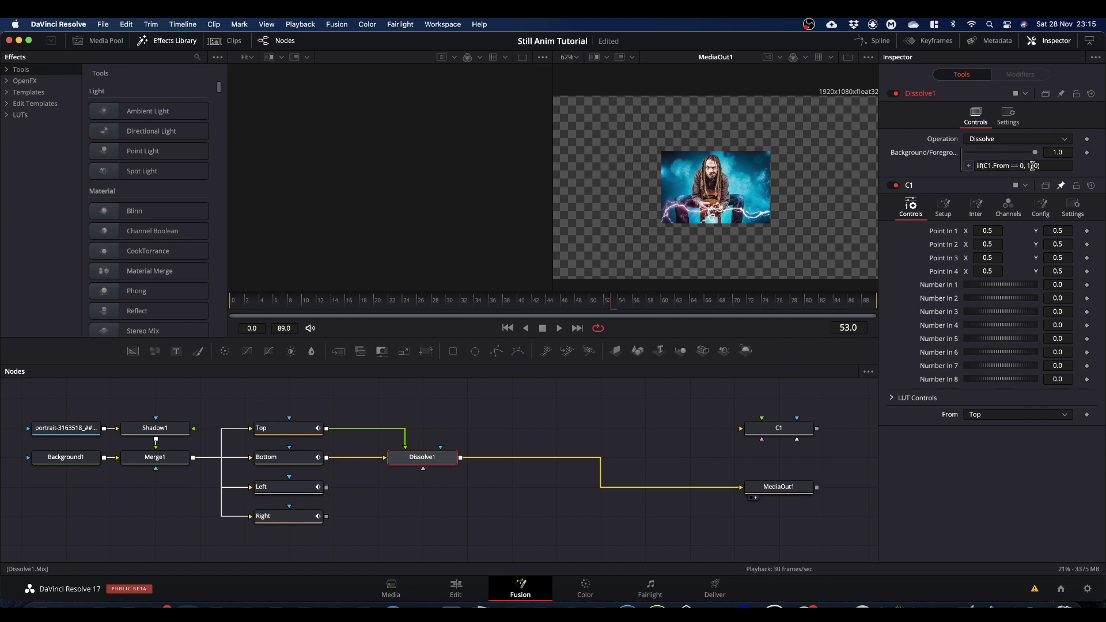
# Step: Check Dissolve1's mix with From set to Left and to Right, returning From to Top after each
pyautogui.click(983, 416)
pyautogui.click(982, 445)
pyautogui.click(977, 416)
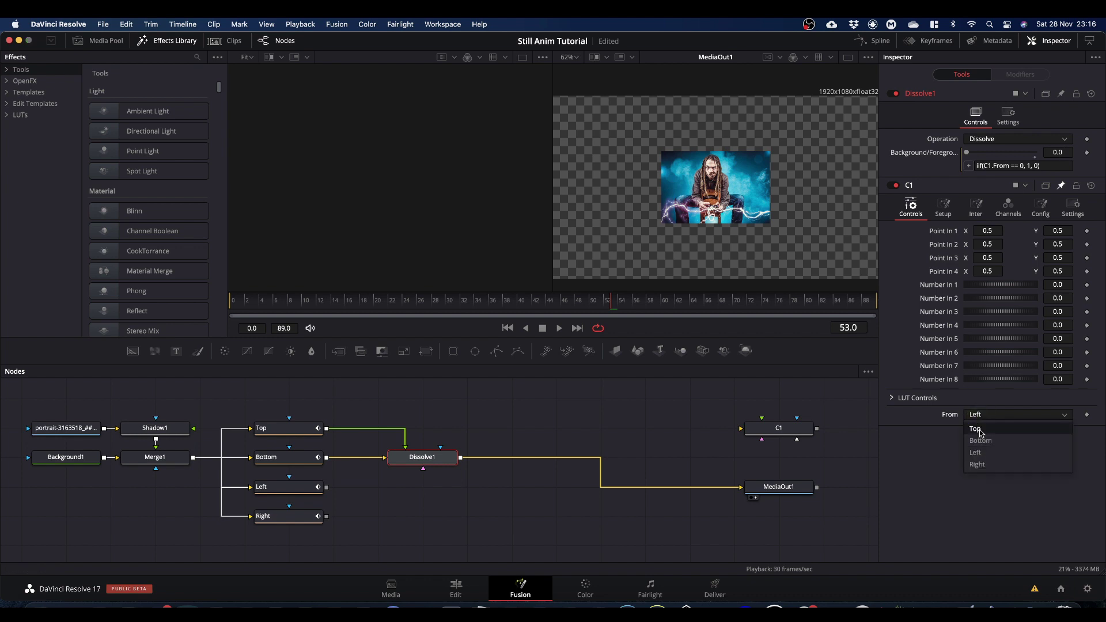
pyautogui.click(980, 433)
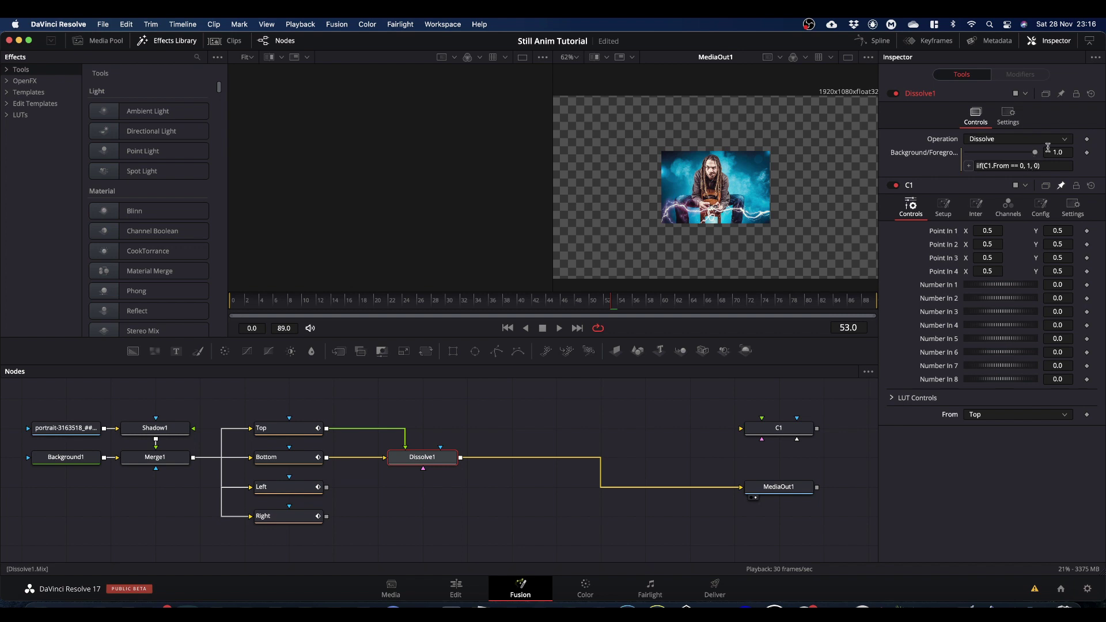
pyautogui.click(984, 416)
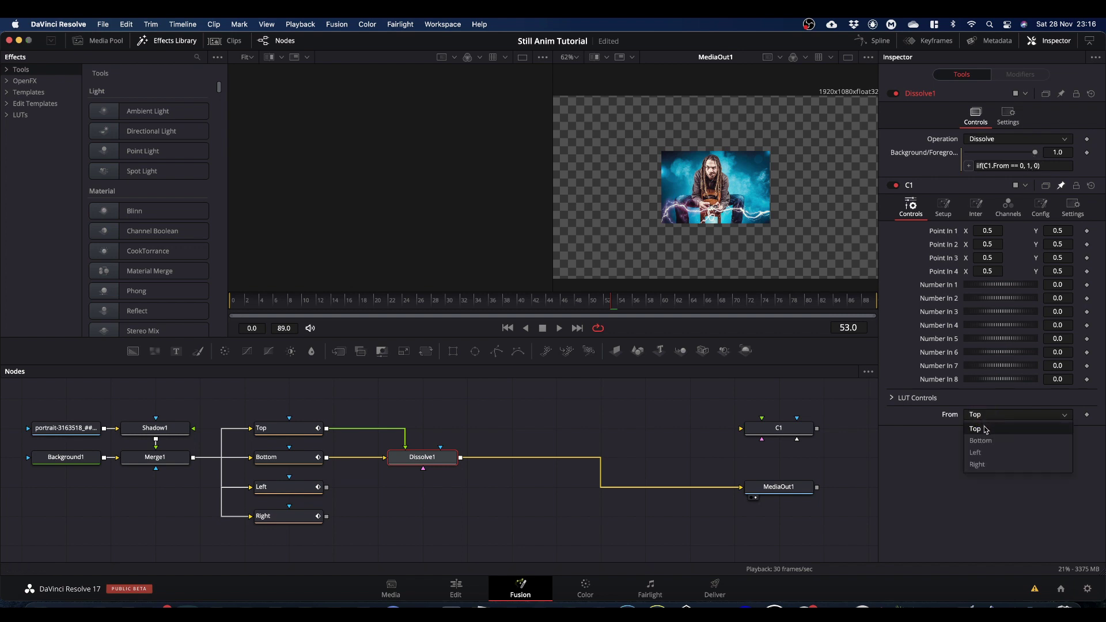
pyautogui.click(983, 461)
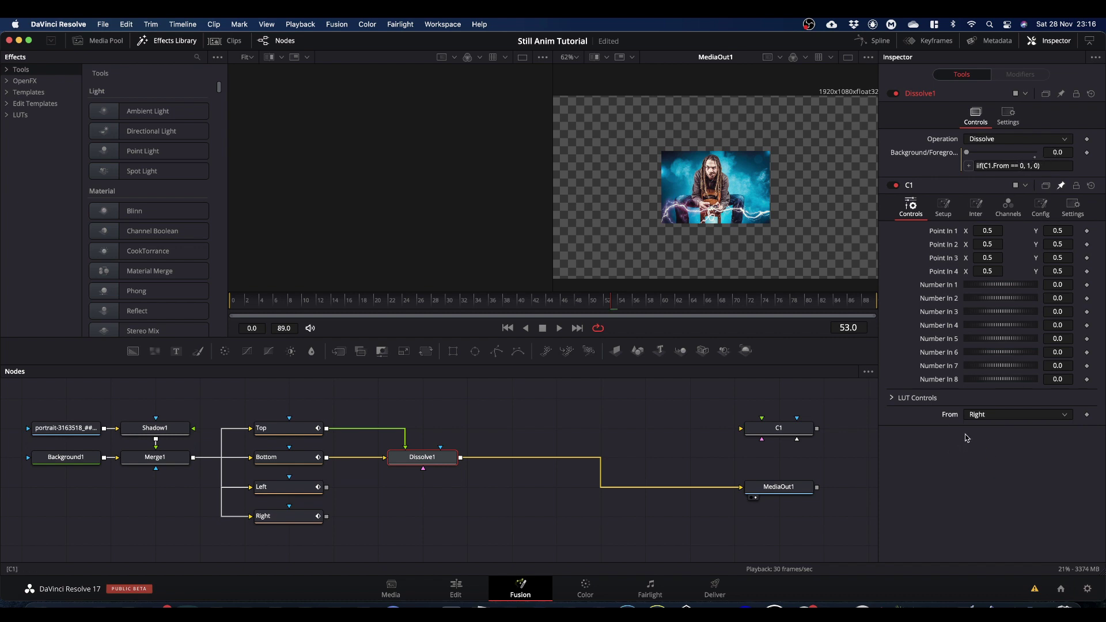
pyautogui.click(982, 414)
pyautogui.click(982, 429)
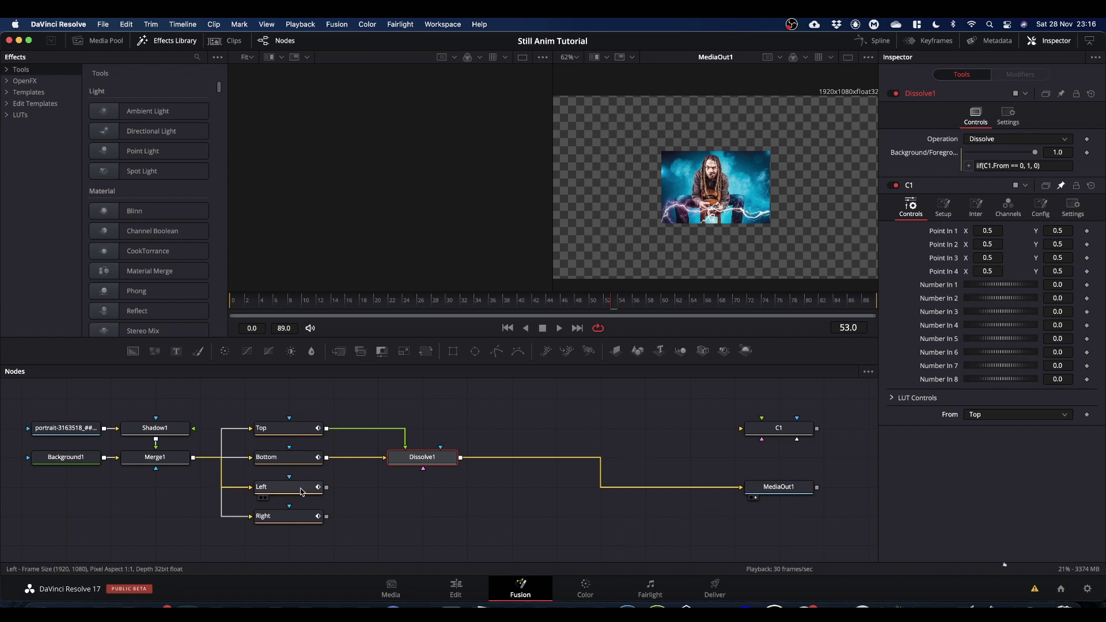
# Step: Add a second Dissolve below Dissolve1, with Left connected to its foreground and Right to its background
pyautogui.click(426, 514)
pyautogui.hotkey('shift', 'space')
pyautogui.write('d')
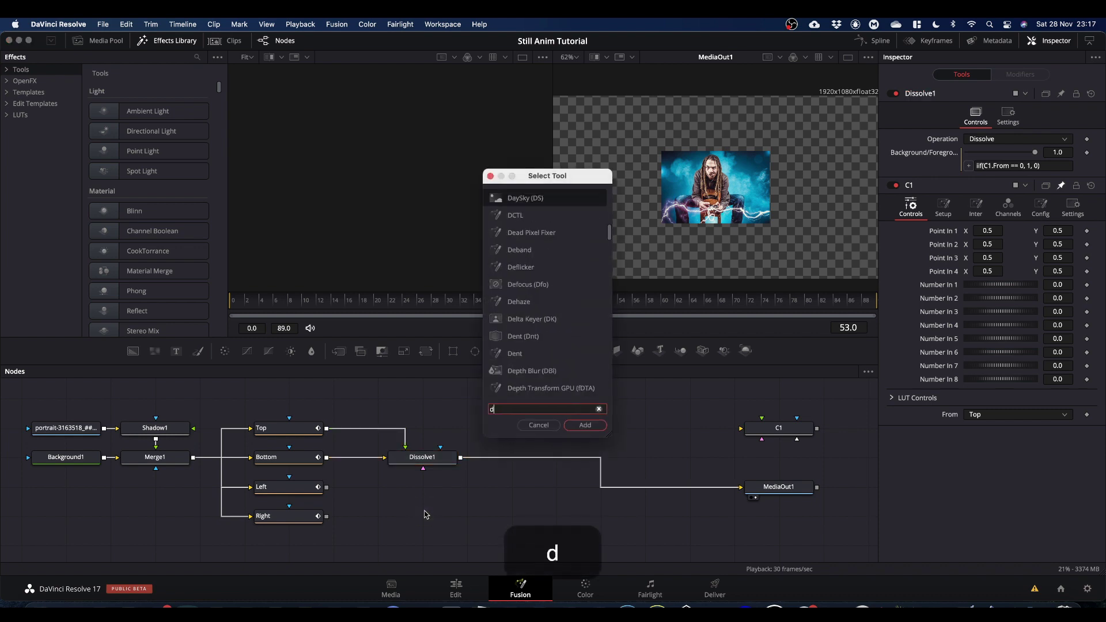
pyautogui.write('issolve')
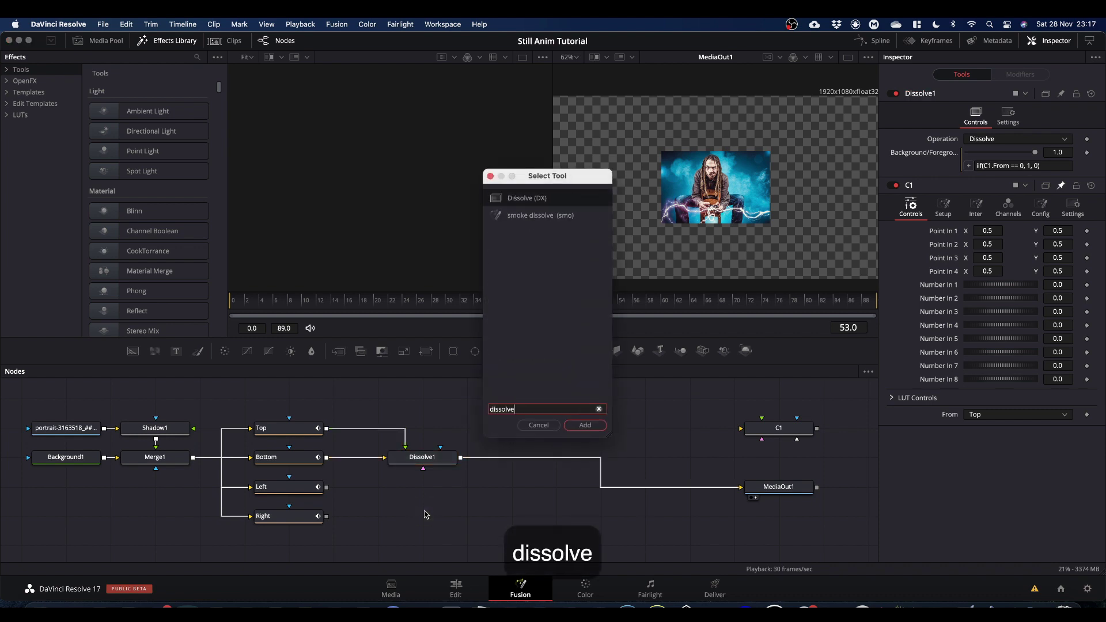
pyautogui.press('Return')
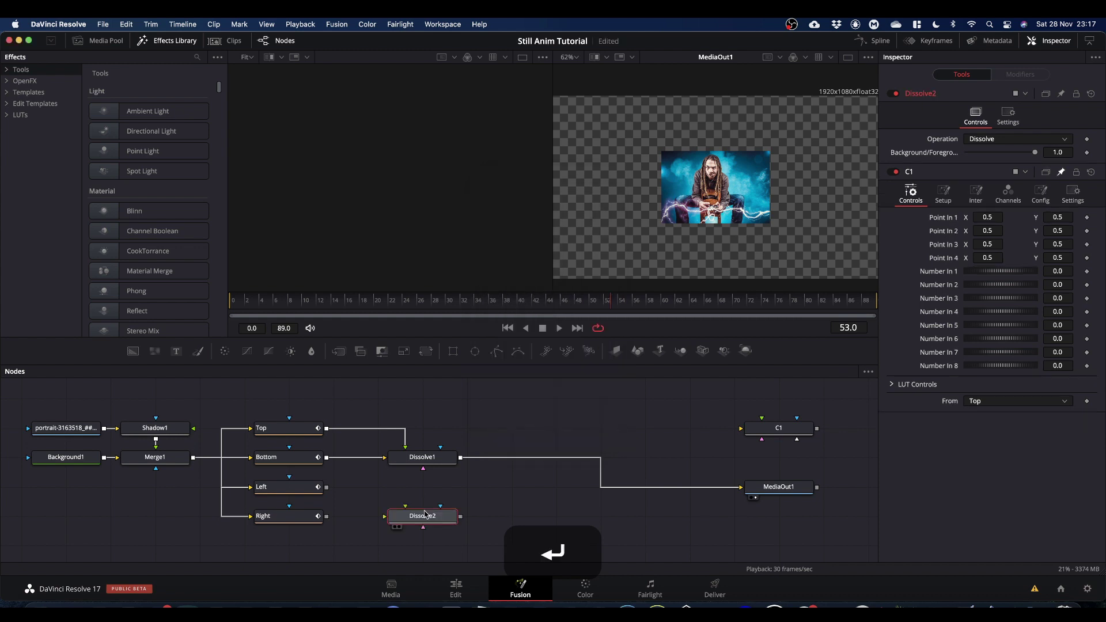
pyautogui.moveTo(327, 487); pyautogui.dragTo(393, 514)
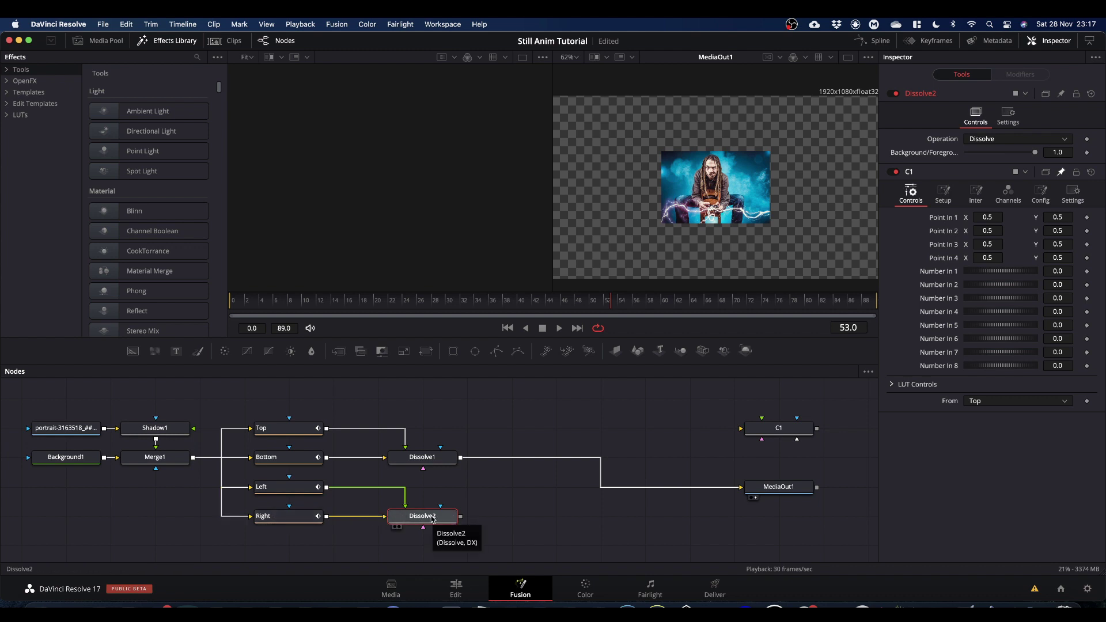
# Step: View Dissolve2 in the second viewer, play it while setting its Background/Foreground mix to 0.0, and stop playback
pyautogui.moveTo(440, 519); pyautogui.dragTo(662, 185)
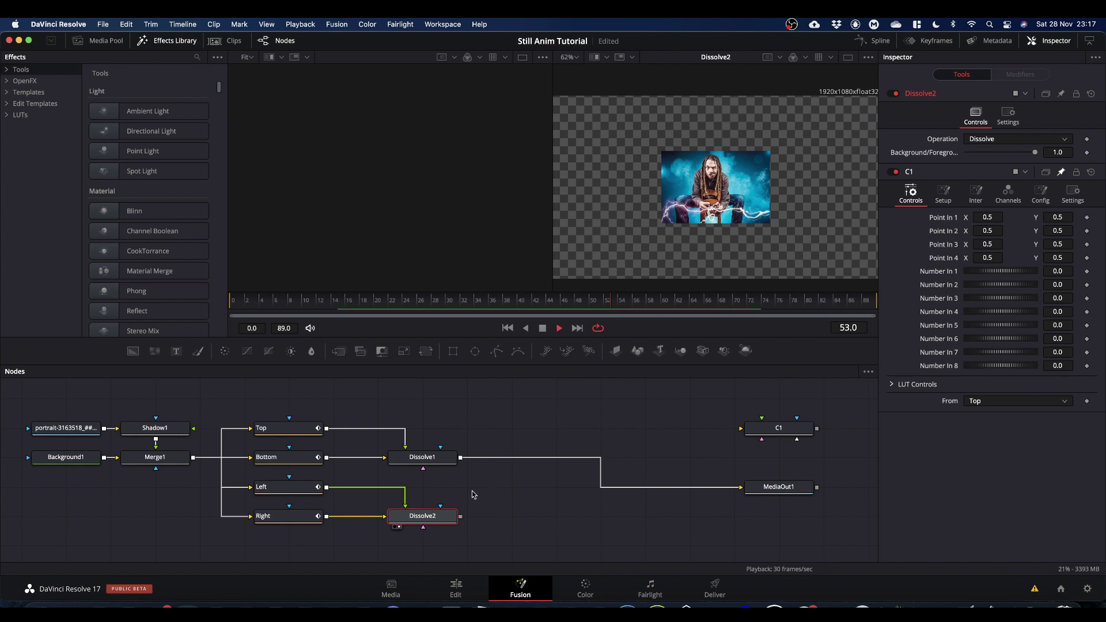
pyautogui.press('space')
pyautogui.moveTo(1035, 156); pyautogui.dragTo(869, 163)
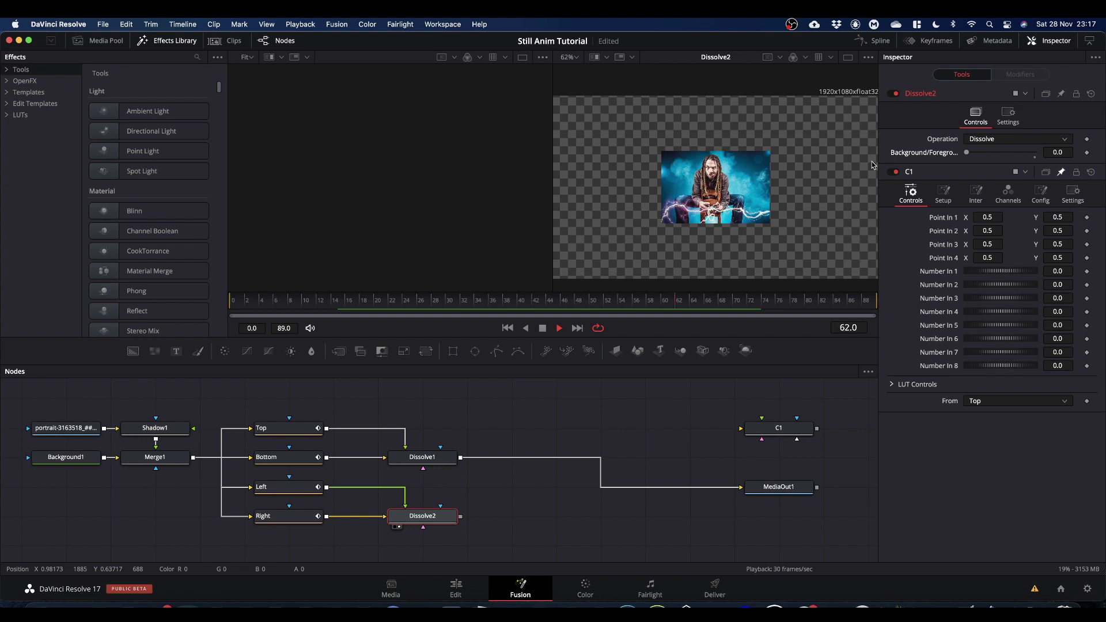
pyautogui.press('space')
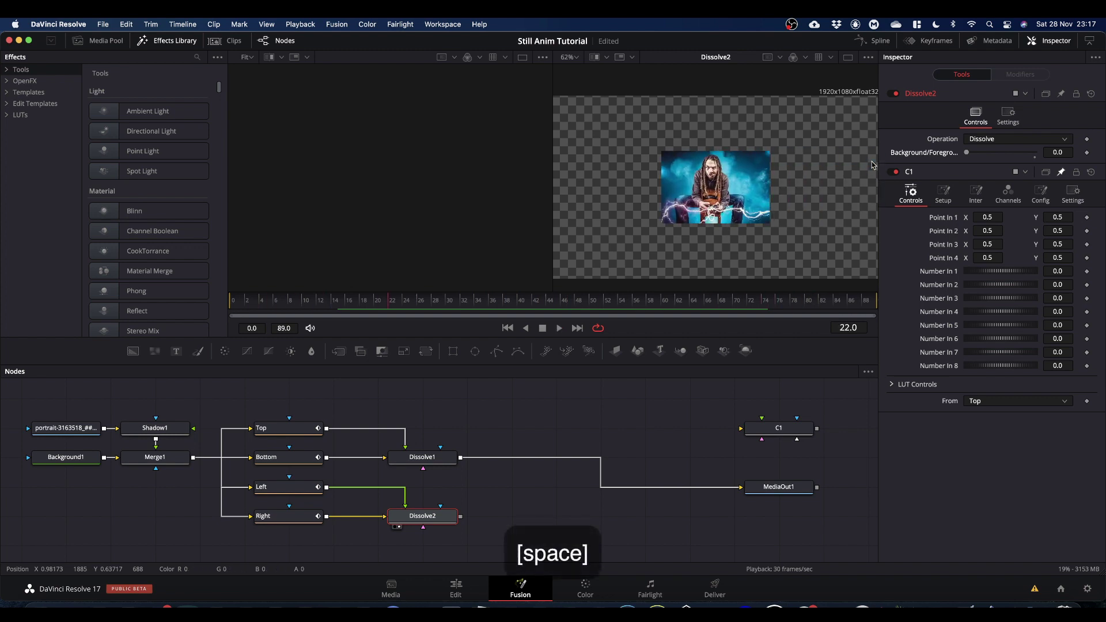
# Step: Add an expression to Dissolve2's Background/Foreground mix
pyautogui.click(422, 512)
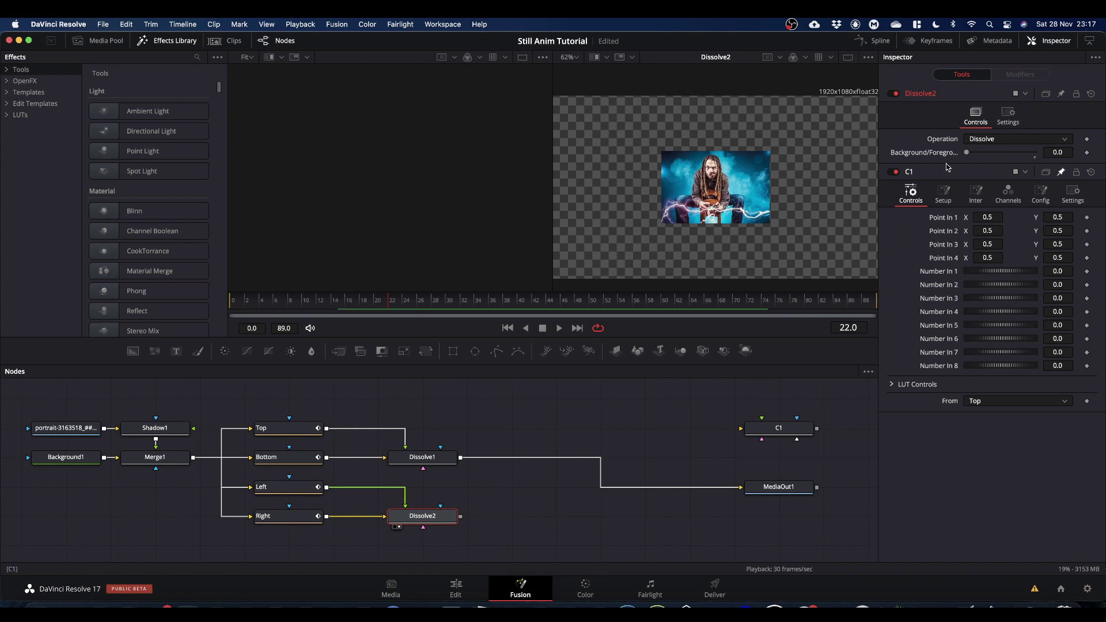
pyautogui.rightClick(929, 155)
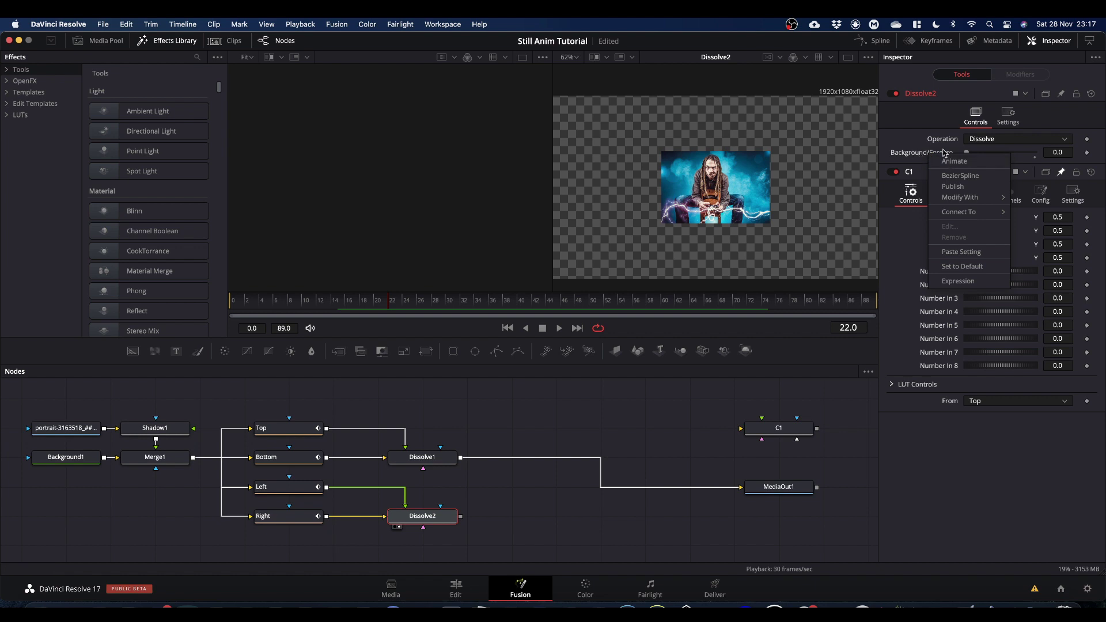
# Step: Add the expression iif(C1.From == 2, 1, 0) to the Background/Foreground value of Dissolve2
pyautogui.click(958, 282)
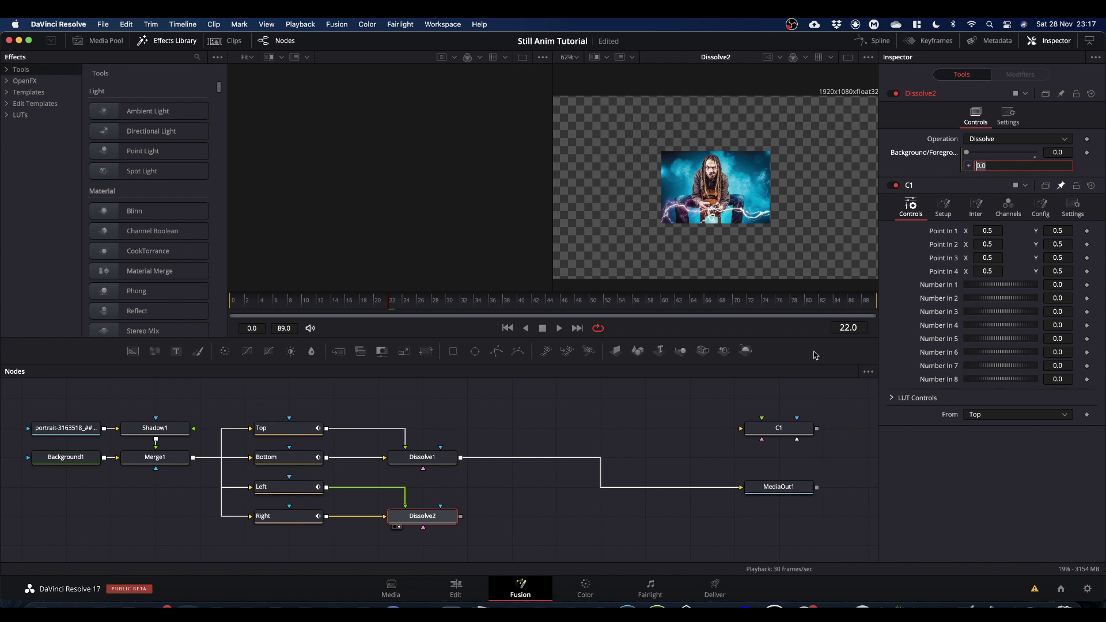
pyautogui.write('iif')
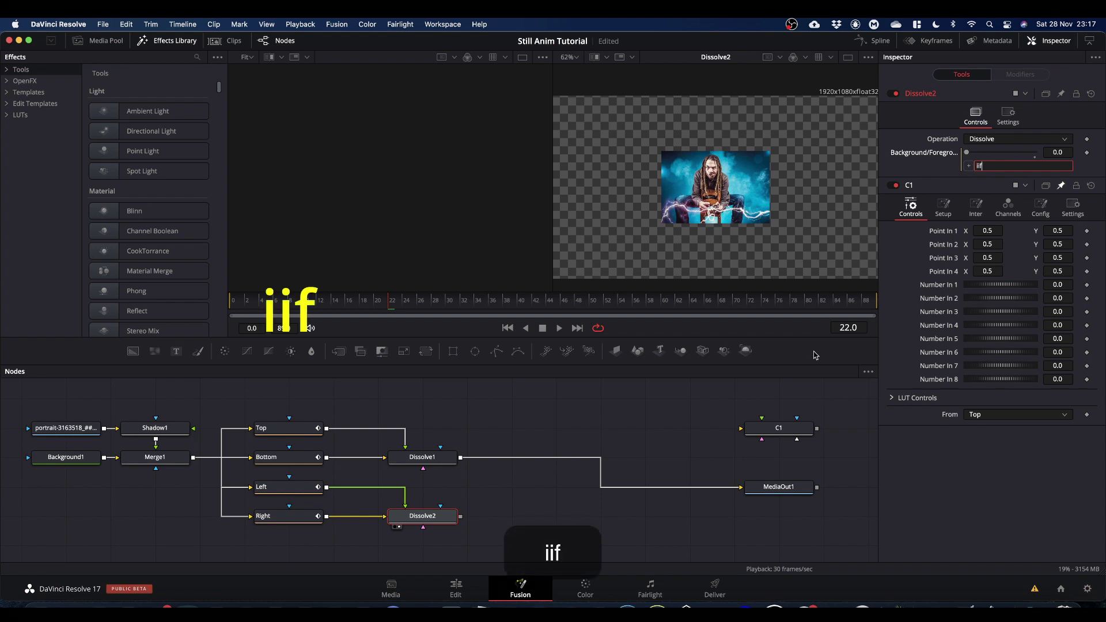
pyautogui.write('(')
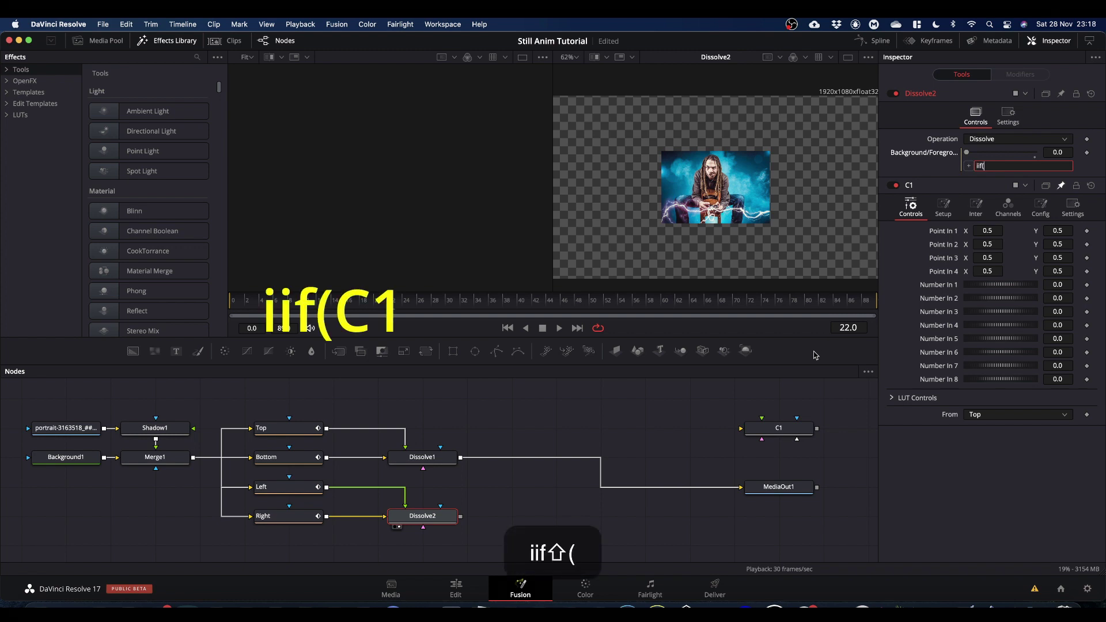
pyautogui.write('C1.')
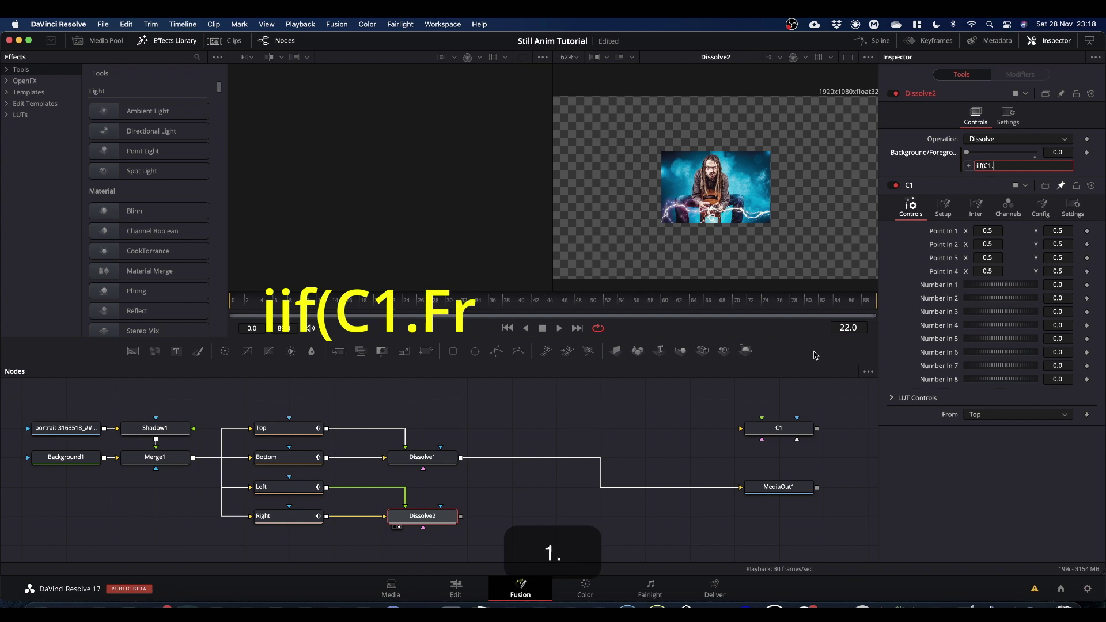
pyautogui.write('From')
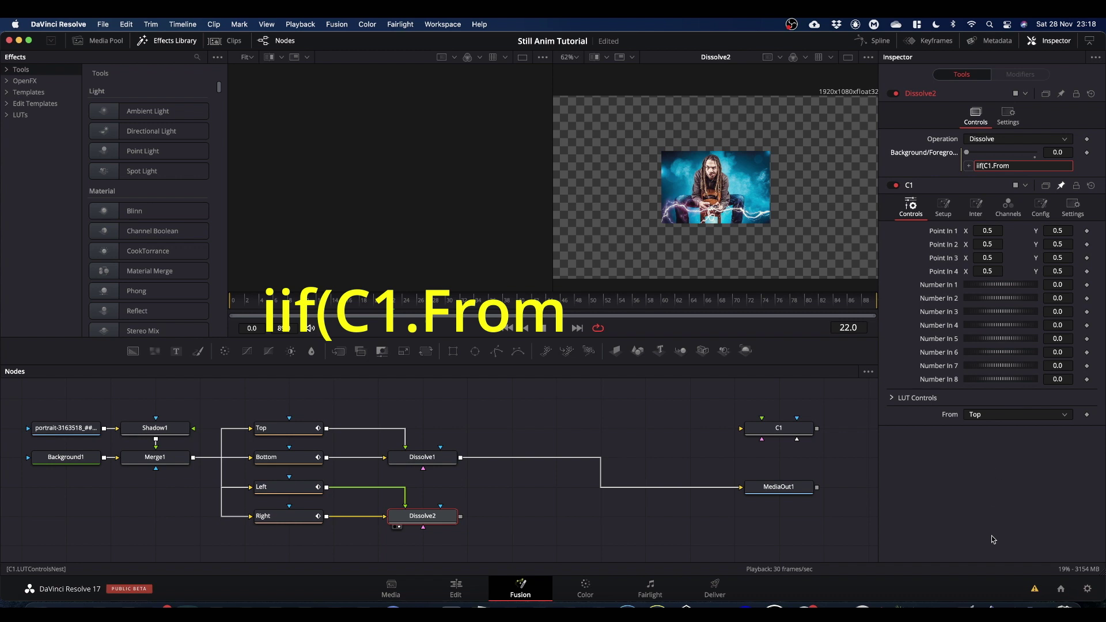
pyautogui.write('==')
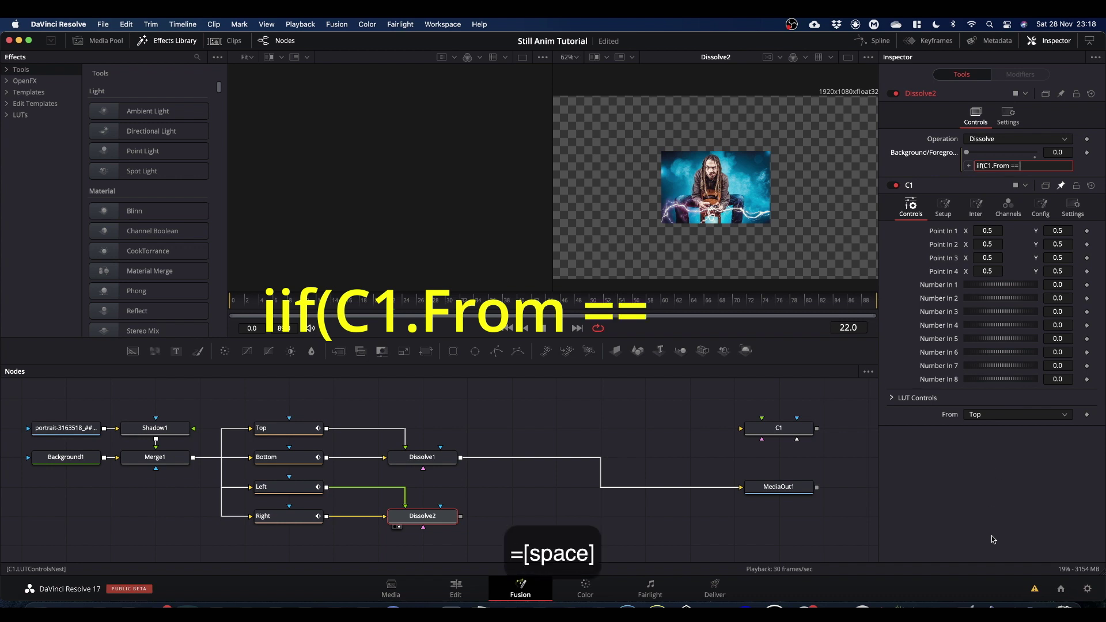
pyautogui.click(989, 416)
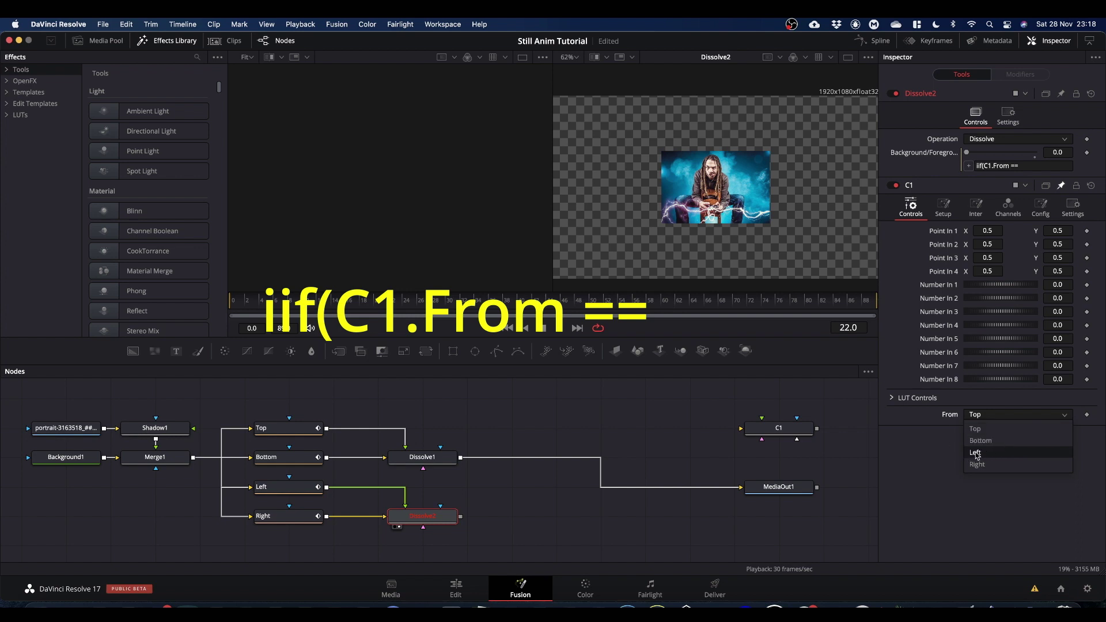
pyautogui.click(1030, 167)
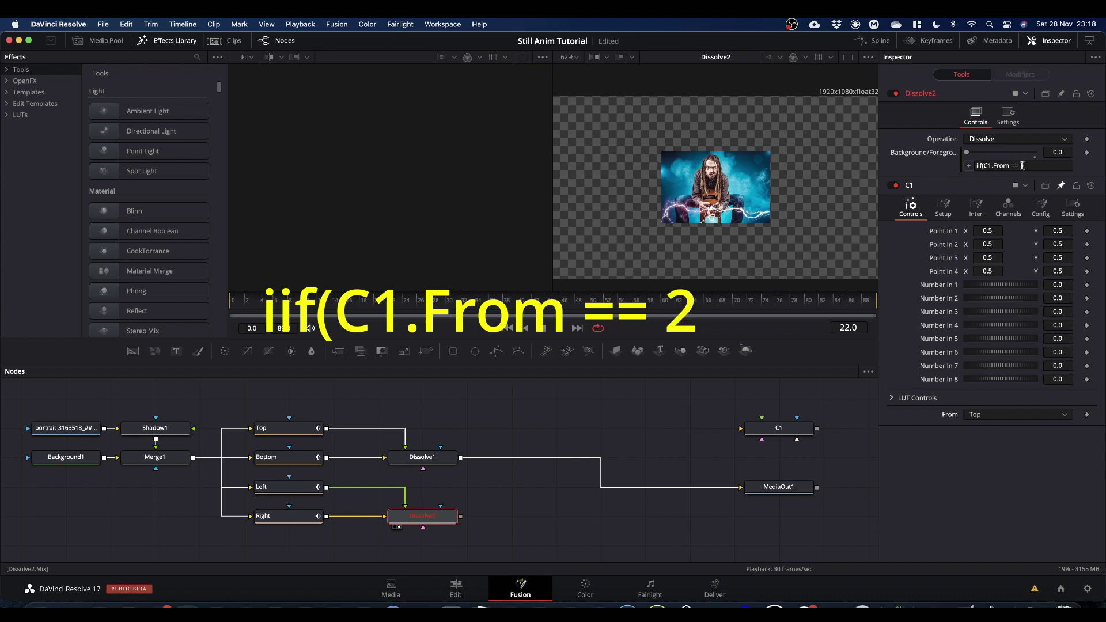
pyautogui.click(1022, 166)
pyautogui.write('2')
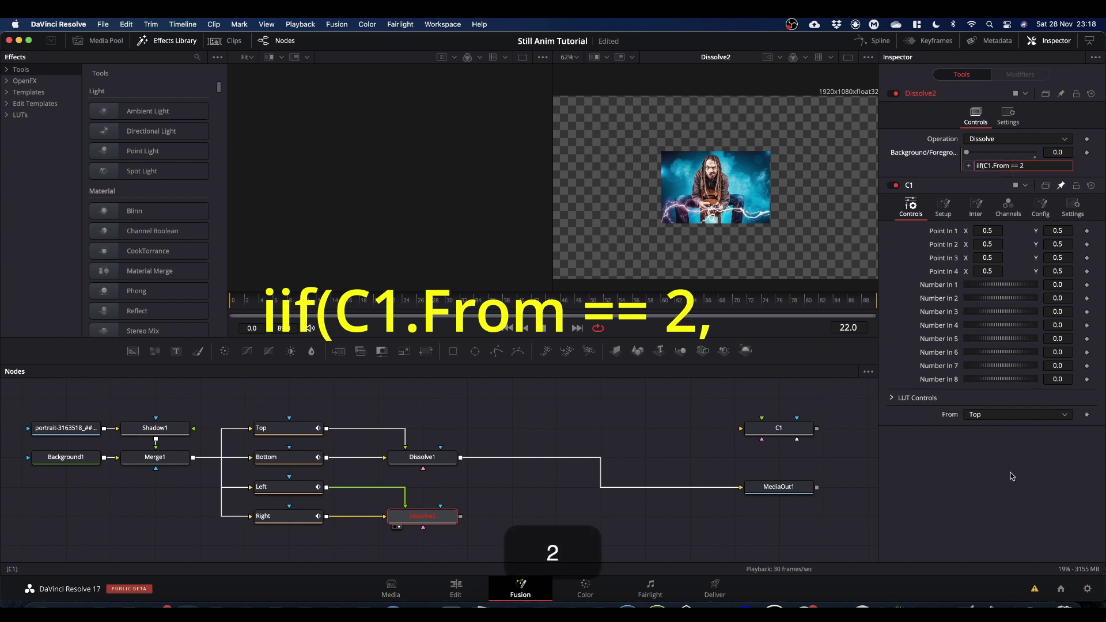
pyautogui.write(',')
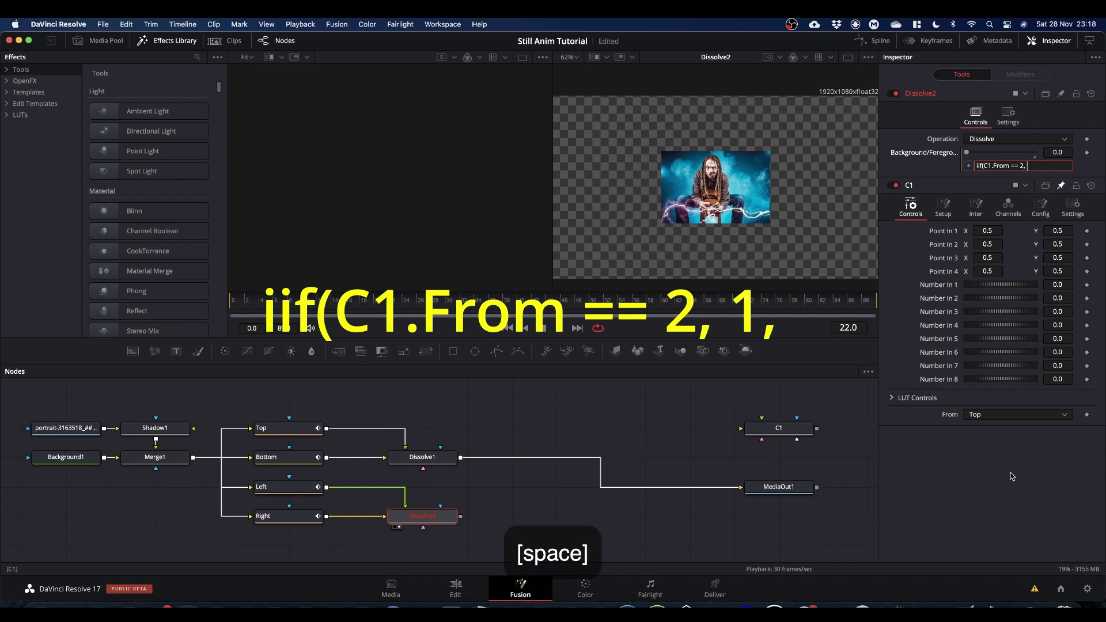
pyautogui.write(' 1')
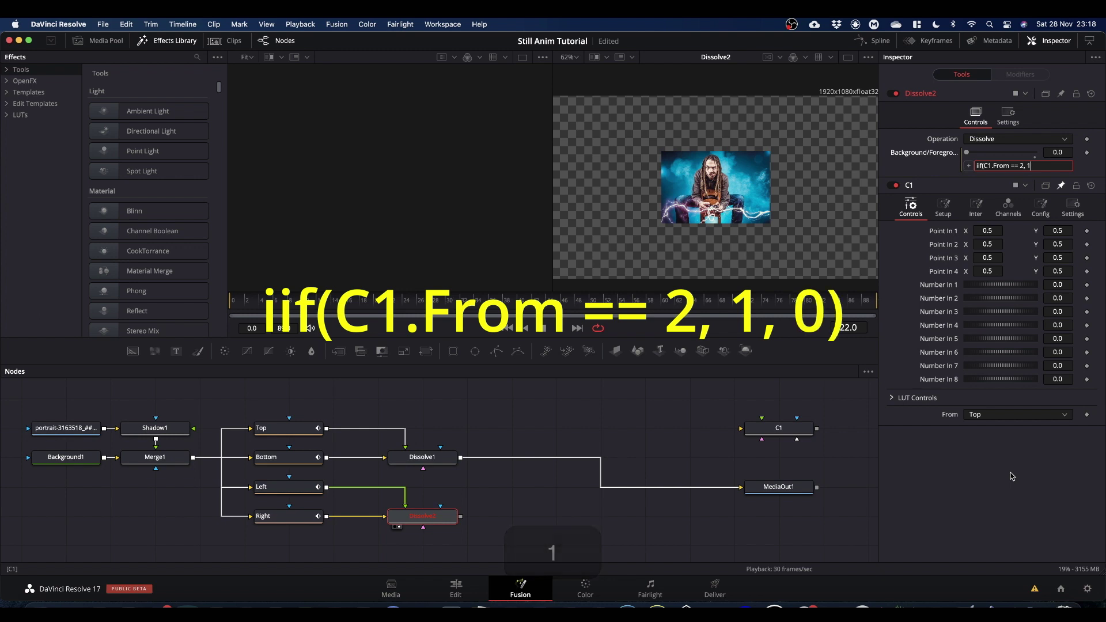
pyautogui.write(', ')
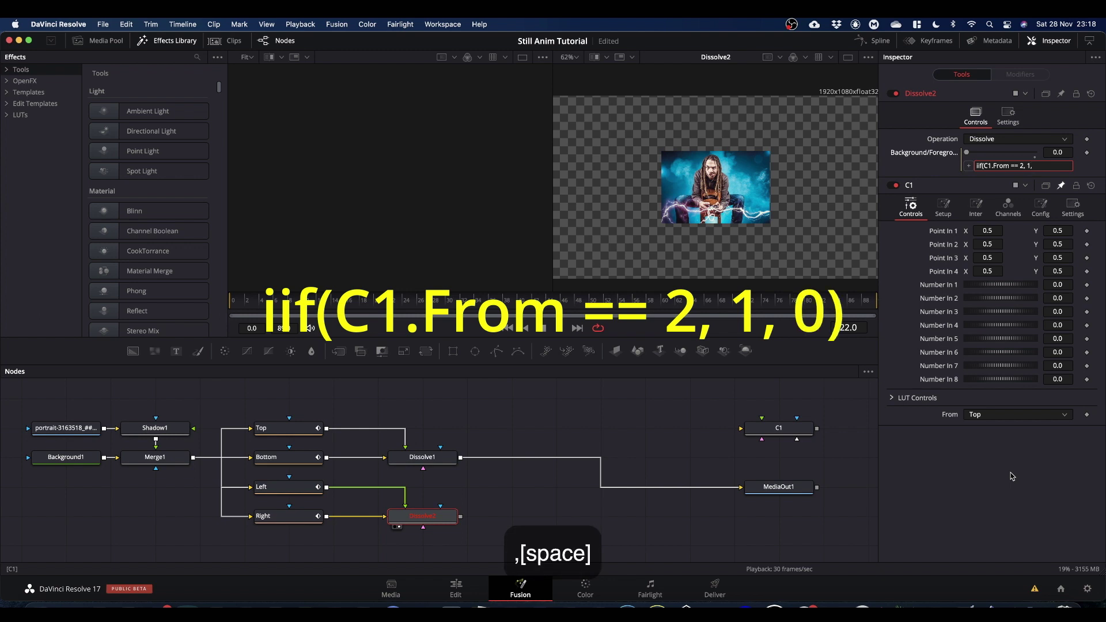
pyautogui.write('0')
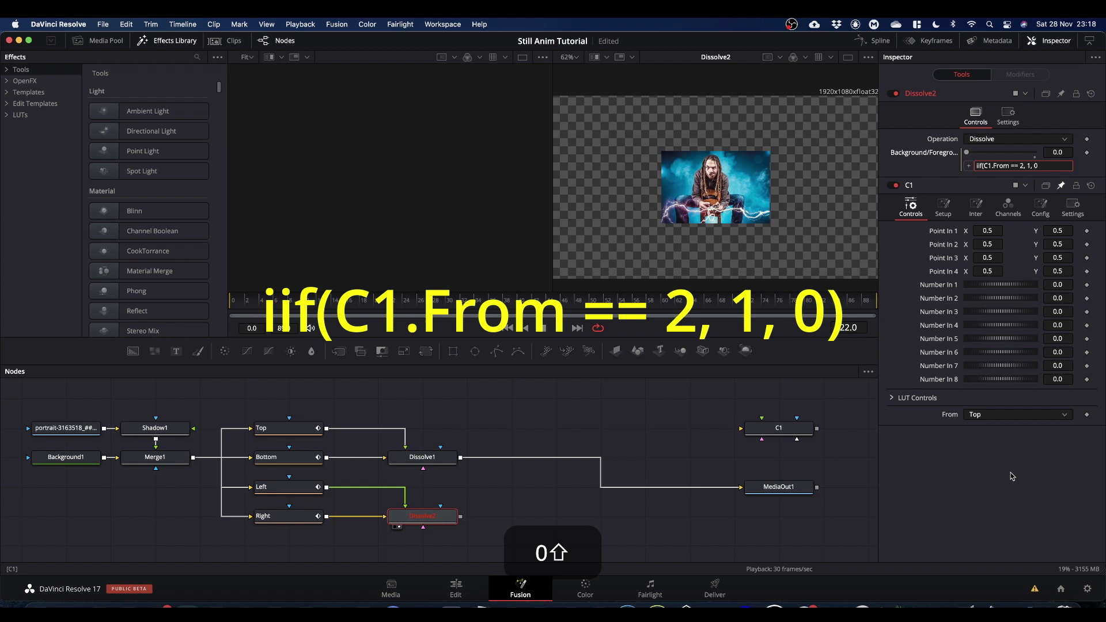
pyautogui.write(')')
# Step: Test the Dissolve2 expression by switching C1's From option to Left, Top, Right and back to Left
pyautogui.click(983, 417)
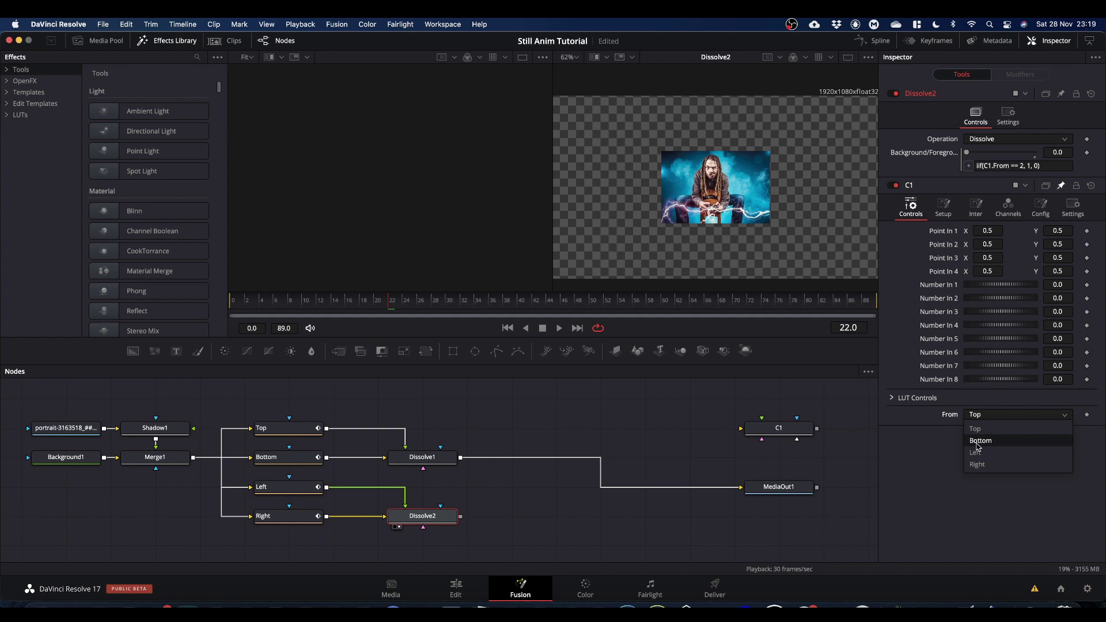
pyautogui.click(978, 453)
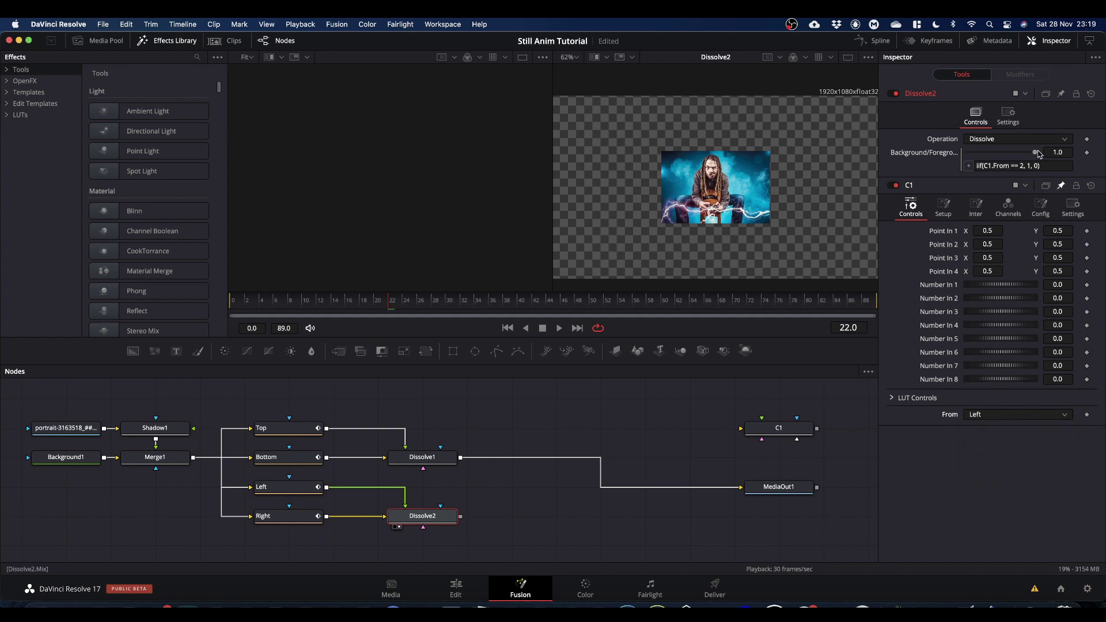
pyautogui.click(986, 414)
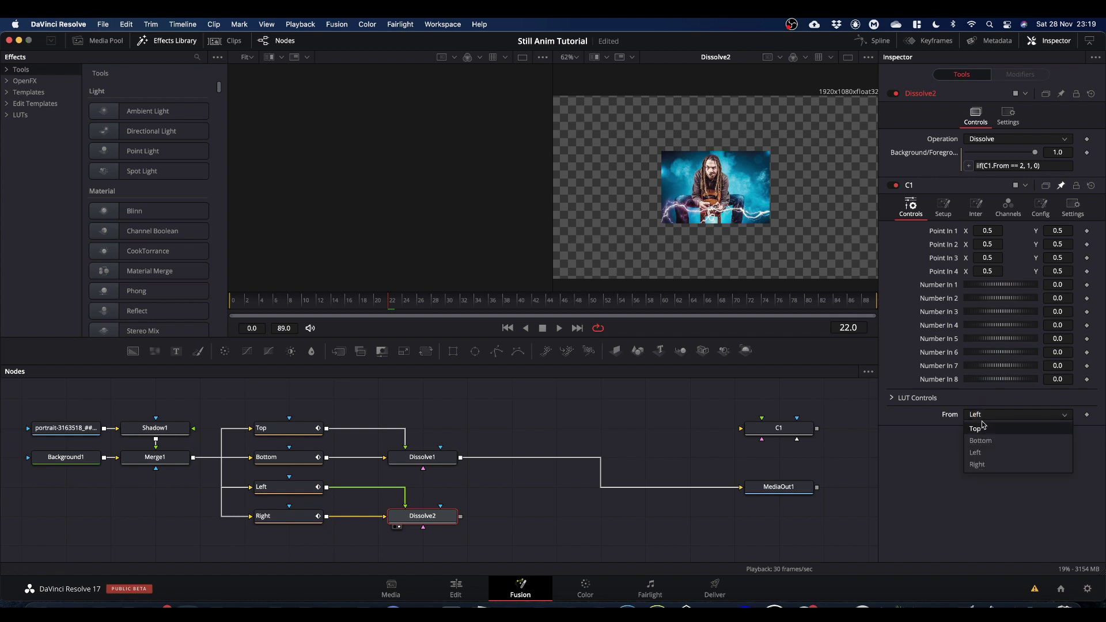
pyautogui.click(981, 429)
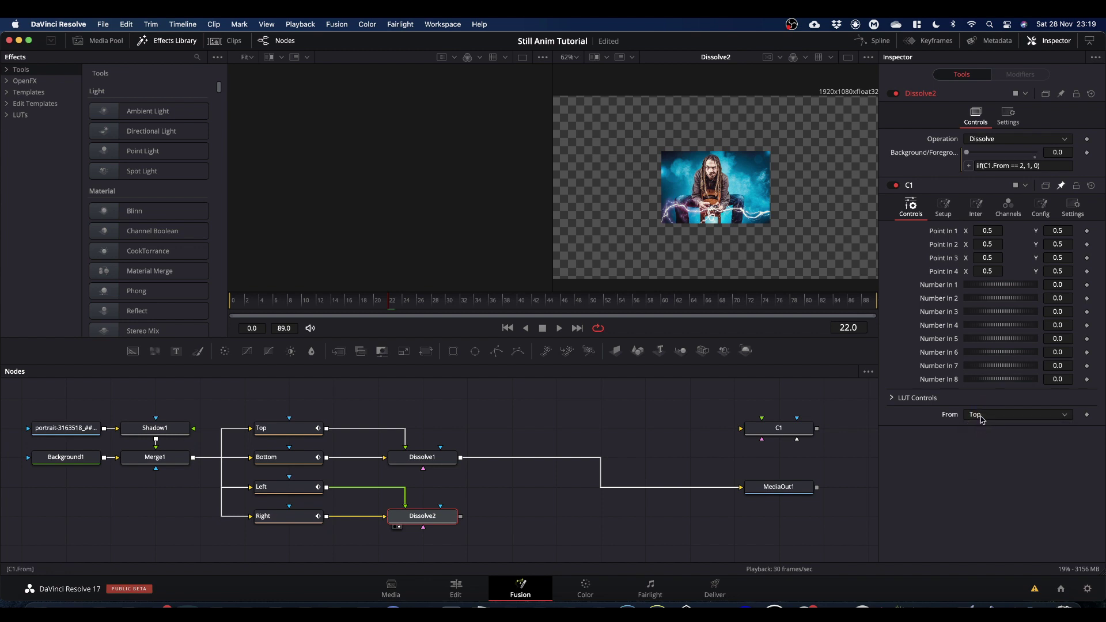
pyautogui.click(981, 415)
pyautogui.click(983, 464)
pyautogui.click(978, 415)
pyautogui.click(981, 453)
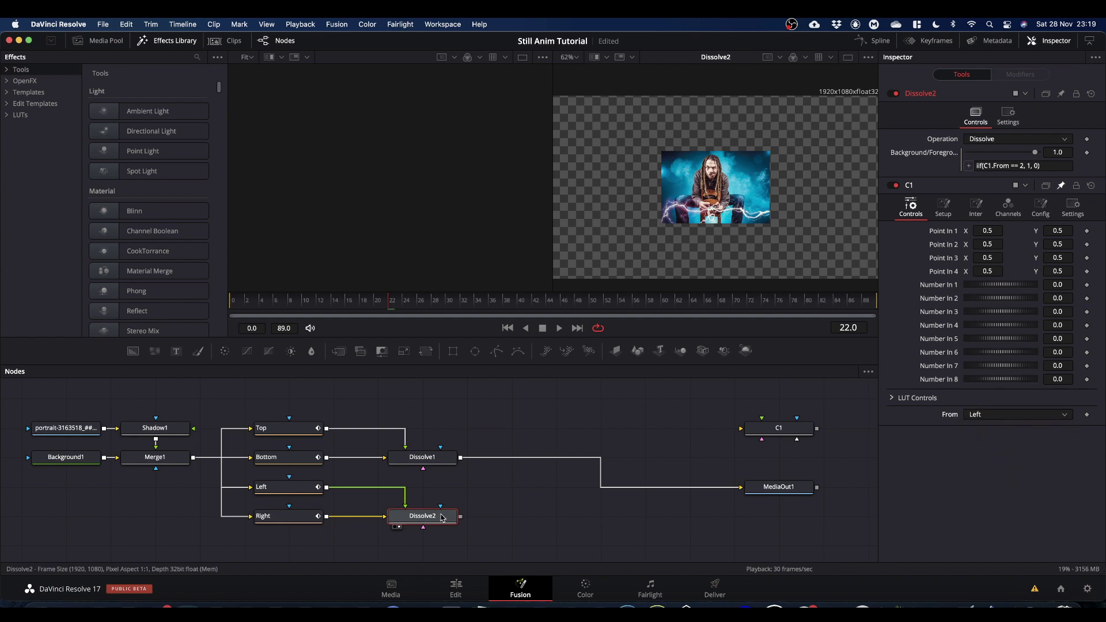
# Step: Play the Dissolve2 animation, set C1's From option to Right during playback, and stop playback
pyautogui.press('space')
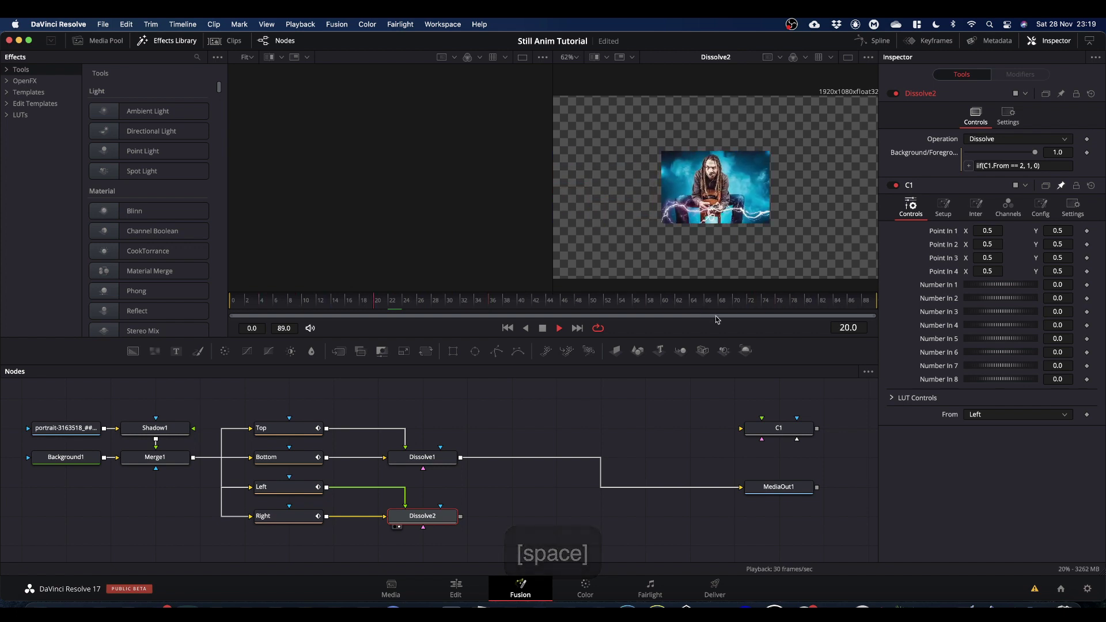
pyautogui.click(982, 415)
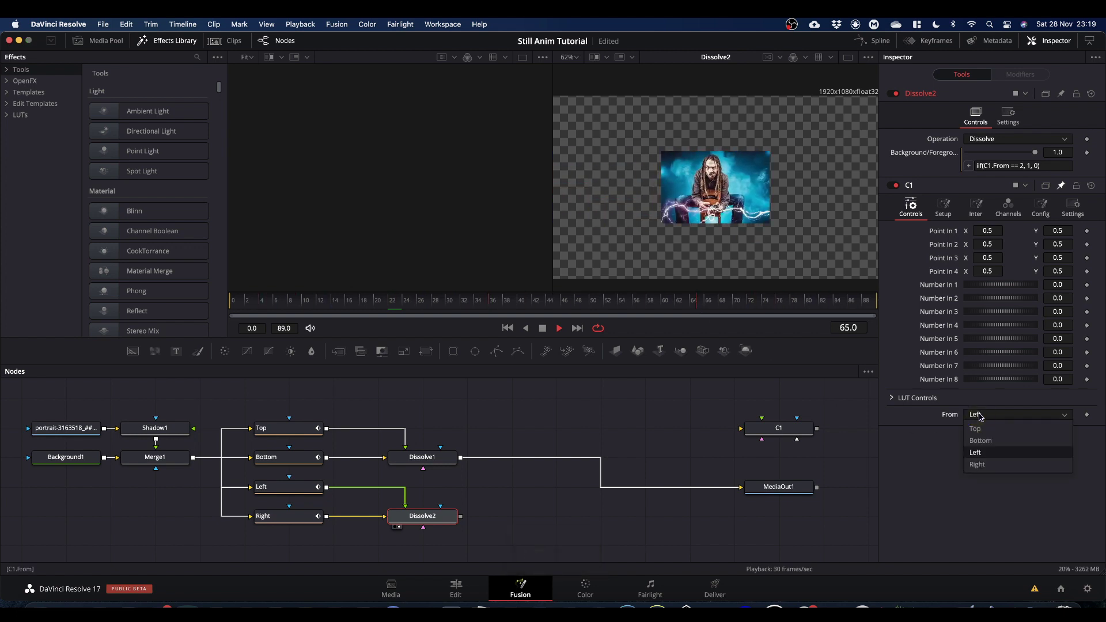
pyautogui.click(981, 466)
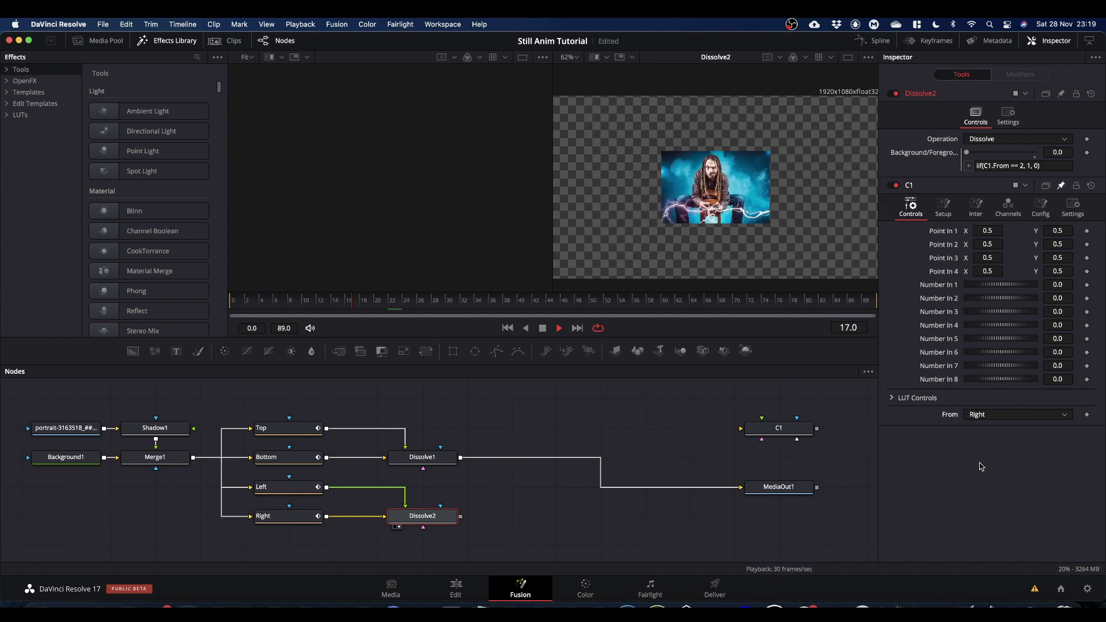
pyautogui.press('space')
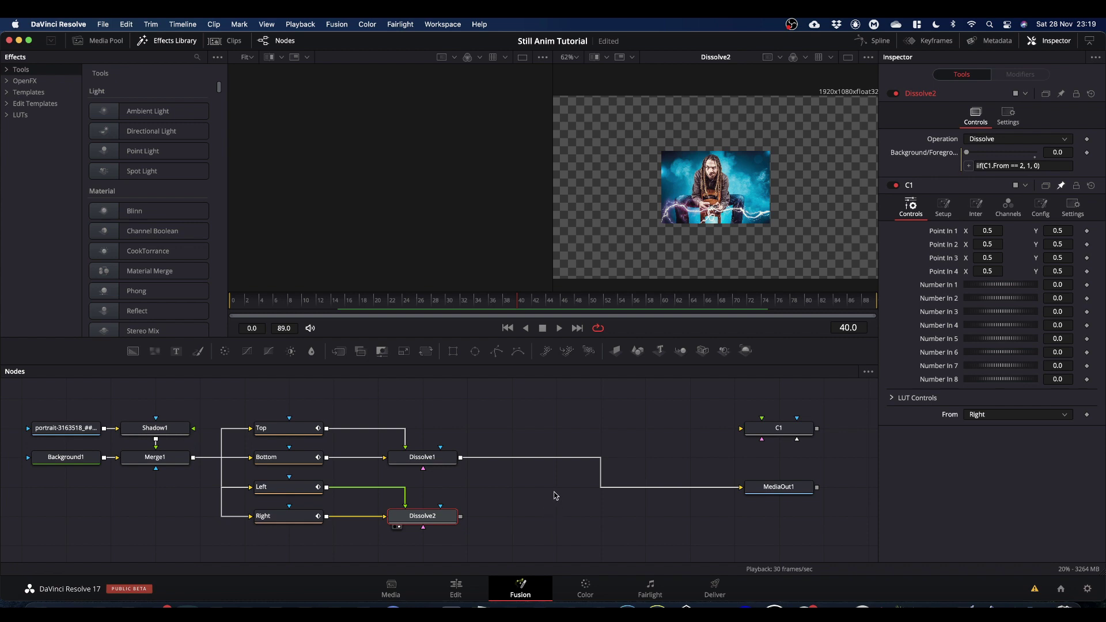
# Step: Disconnect Dissolve1 from MediaOut1 and add another Dissolve node, placed to the right of Dissolve2
pyautogui.click(711, 490)
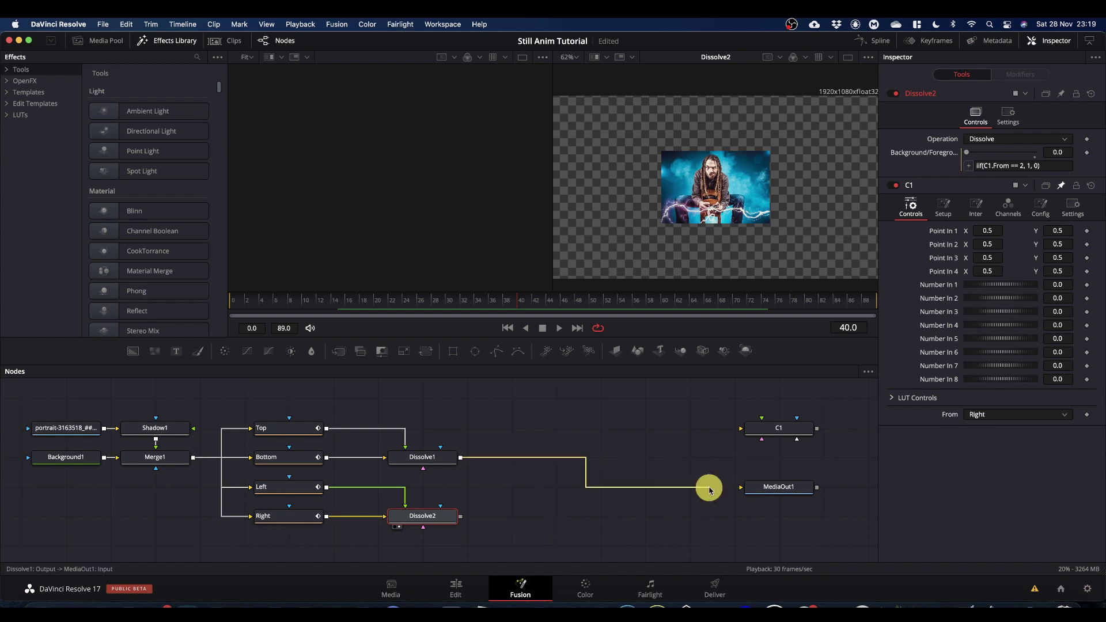
pyautogui.press('Delete')
pyautogui.click(531, 491)
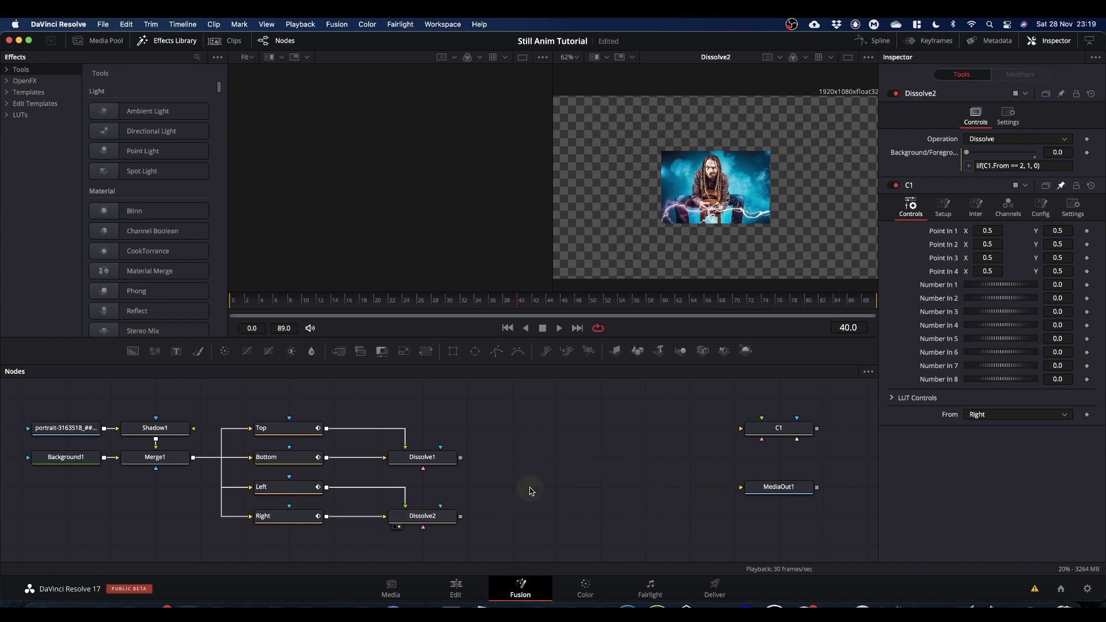
pyautogui.hotkey('shift', 'space')
pyautogui.write('dissolve')
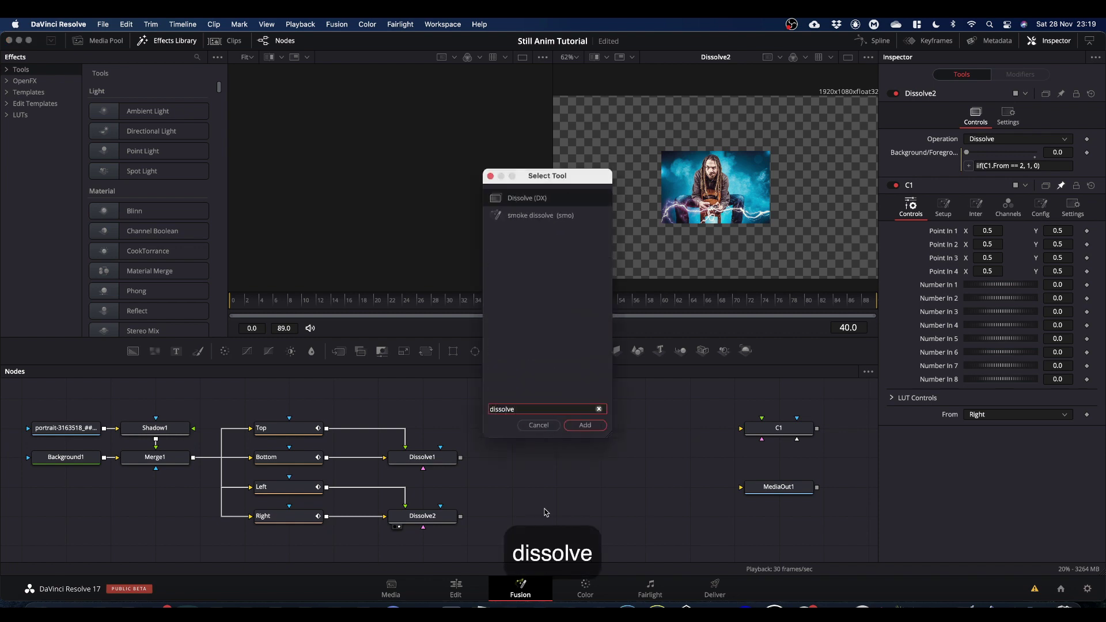
pyautogui.press('Return')
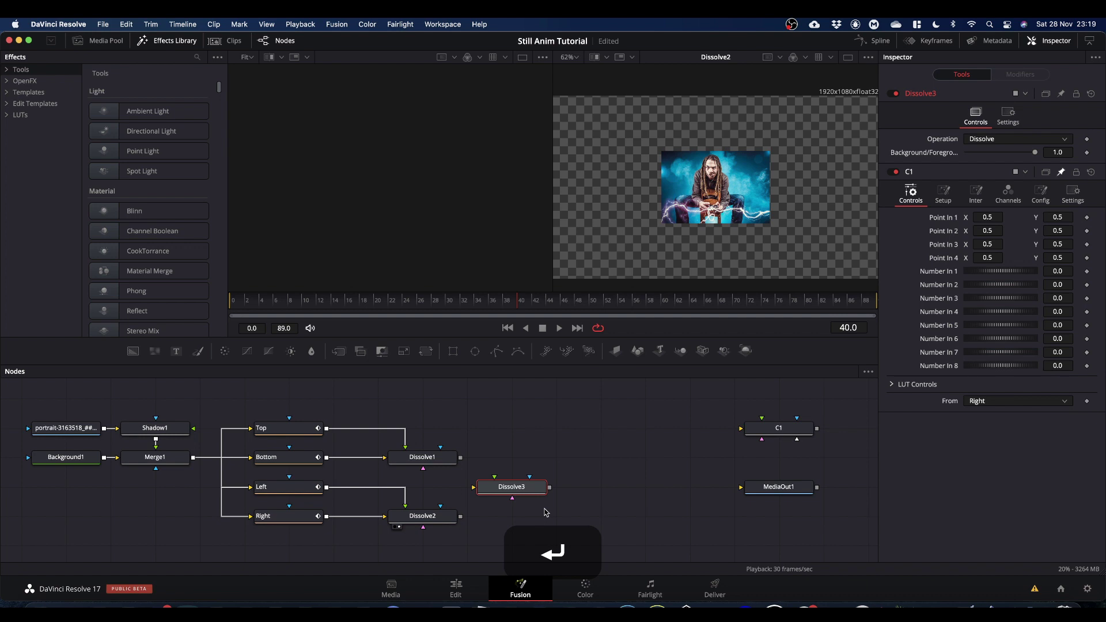
pyautogui.moveTo(526, 487); pyautogui.dragTo(570, 516)
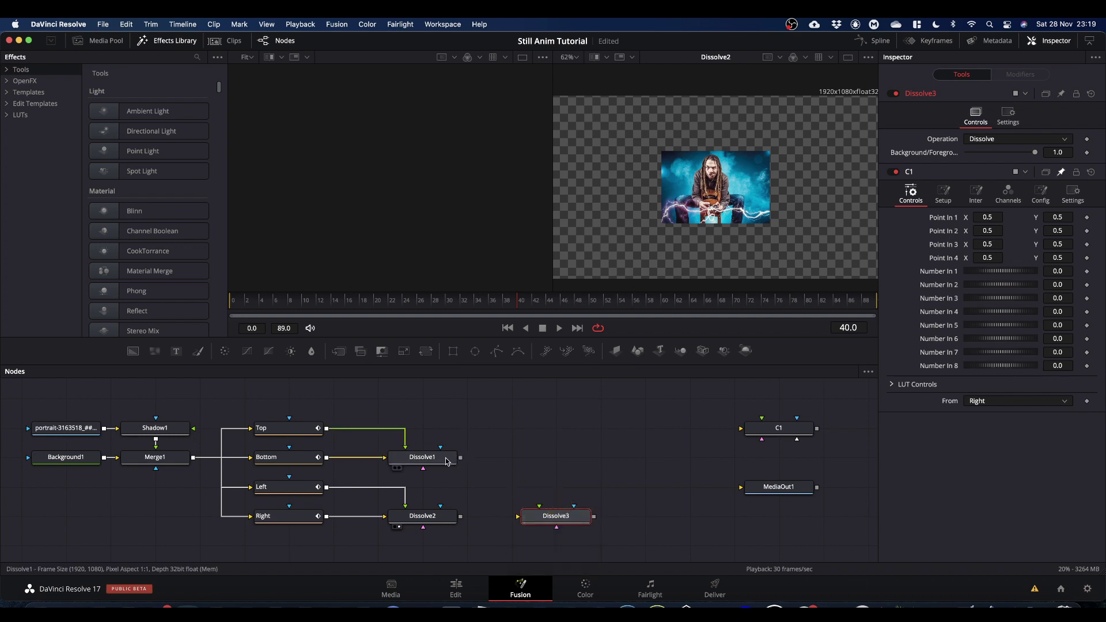
# Step: Connect Dissolve1 to the foreground input and Dissolve2 to the background input of the new Dissolve node
pyautogui.moveTo(461, 458); pyautogui.dragTo(541, 507)
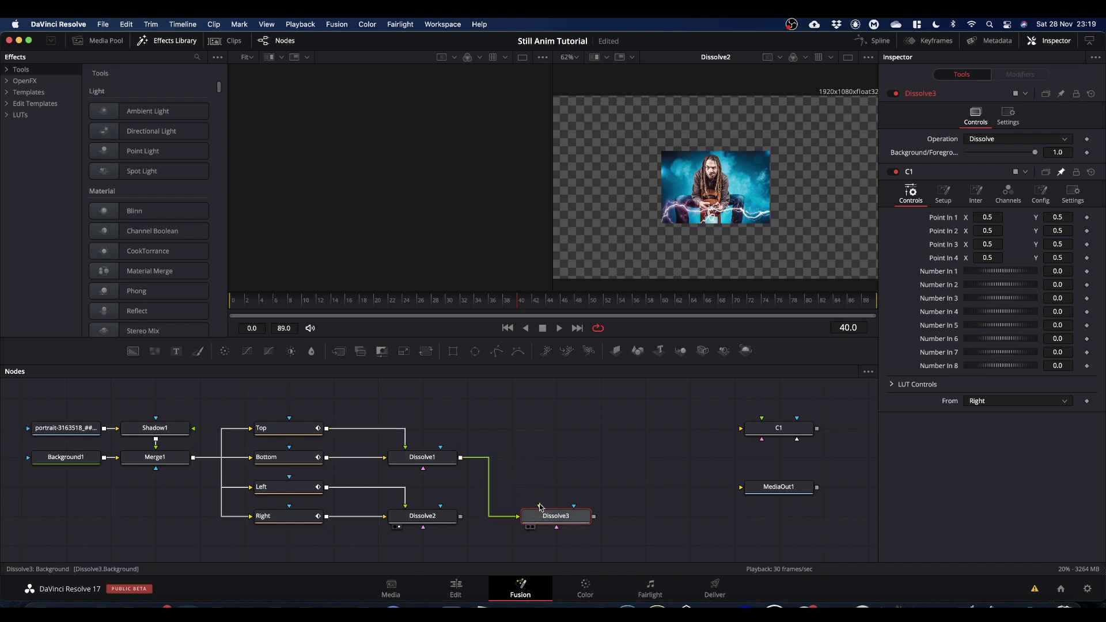
pyautogui.moveTo(461, 517); pyautogui.dragTo(545, 507)
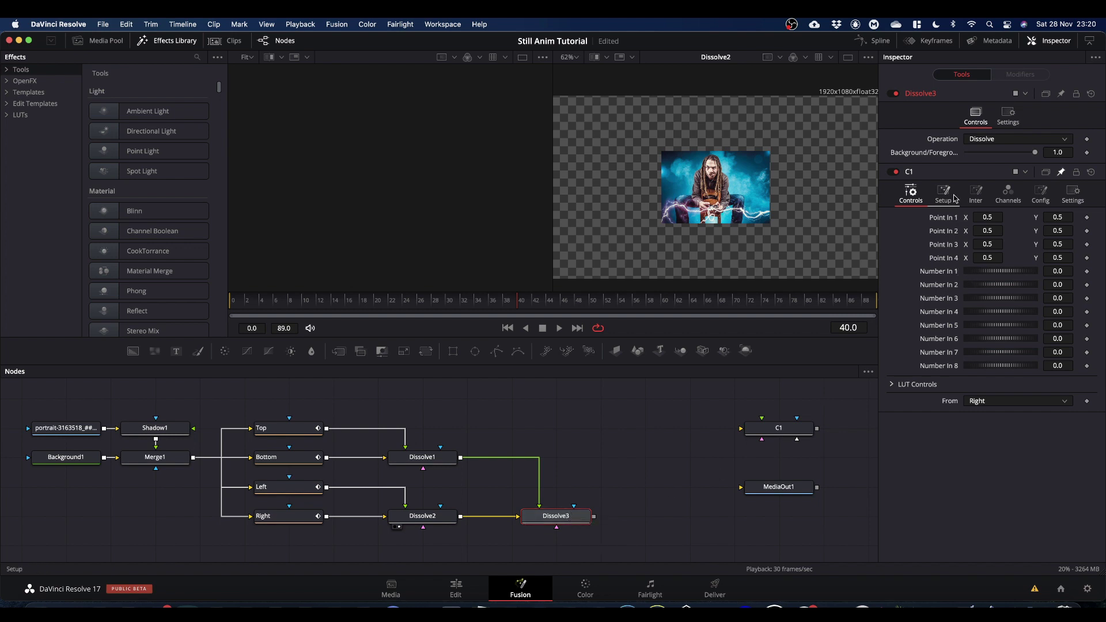
# Step: Give Dissolve3's Background/Foreground value the expression iif(C1.From<2, 1, 0)
pyautogui.click(555, 518)
pyautogui.rightClick(920, 154)
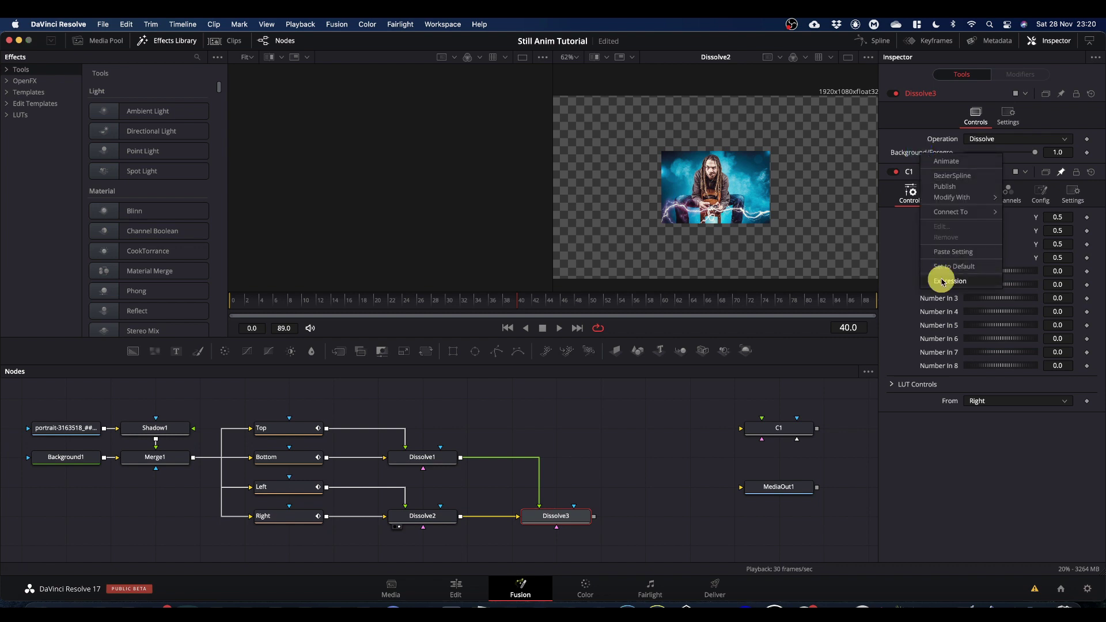
pyautogui.click(941, 280)
pyautogui.moveTo(994, 165); pyautogui.dragTo(942, 159)
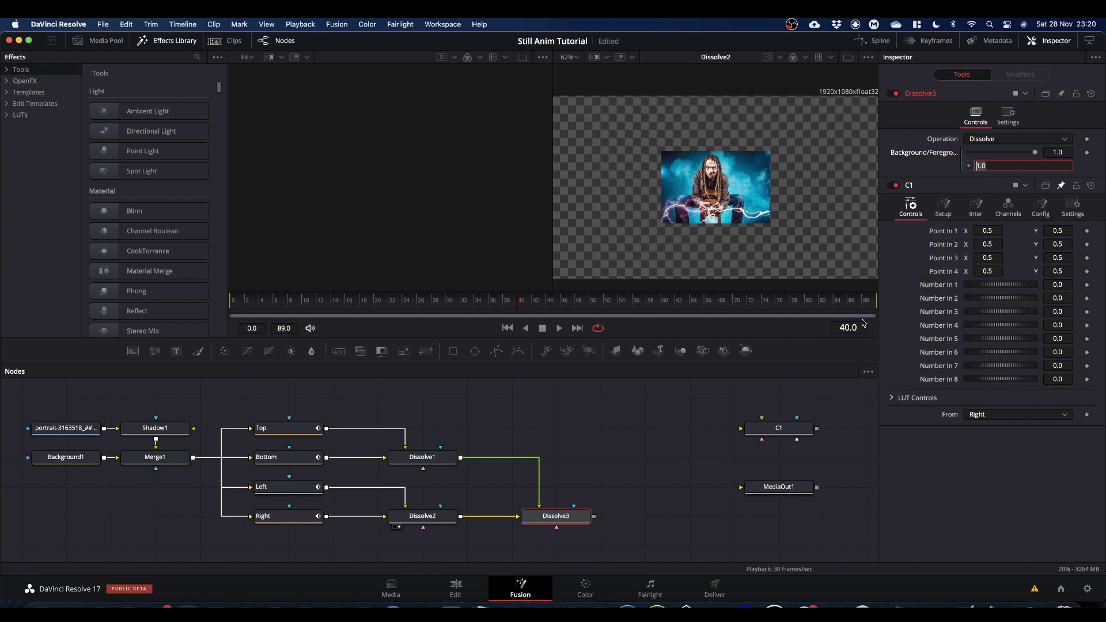
pyautogui.write('iif')
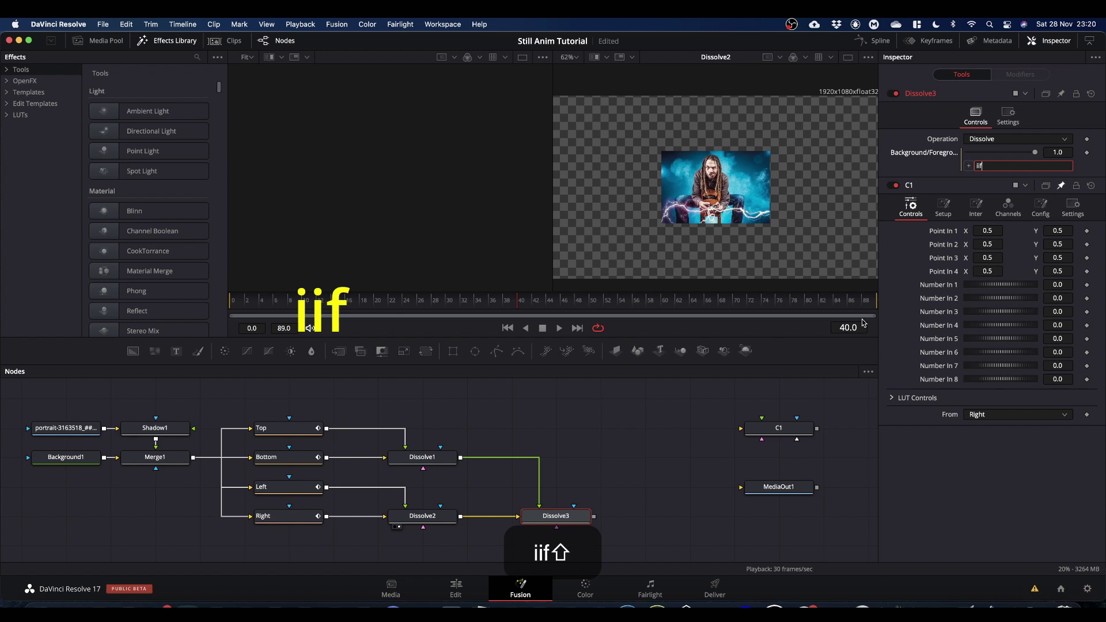
pyautogui.write('(C1')
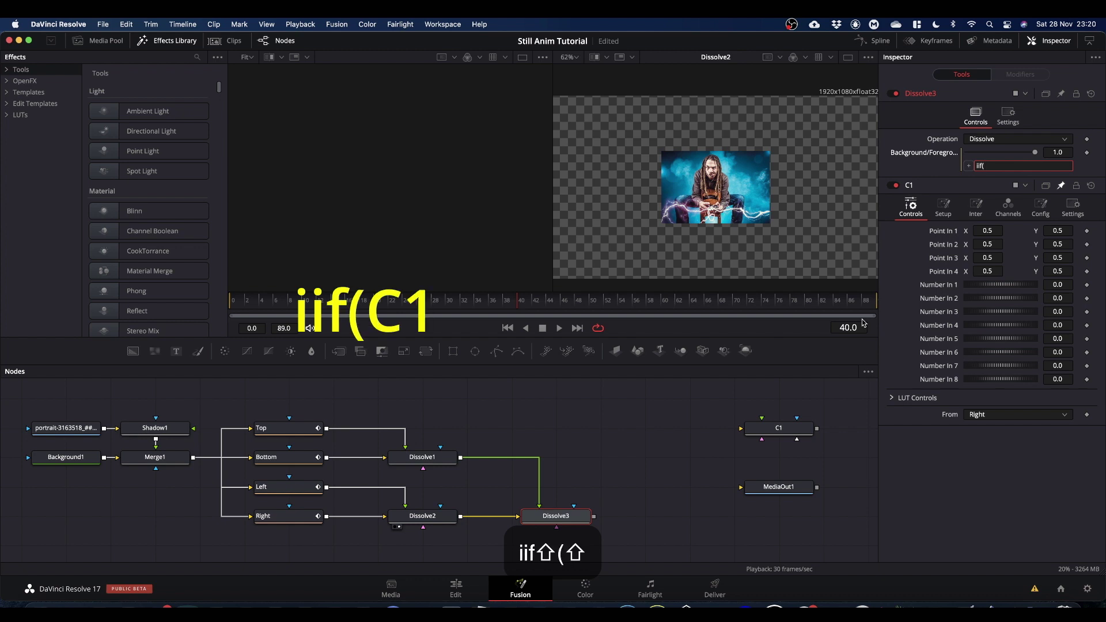
pyautogui.write('.')
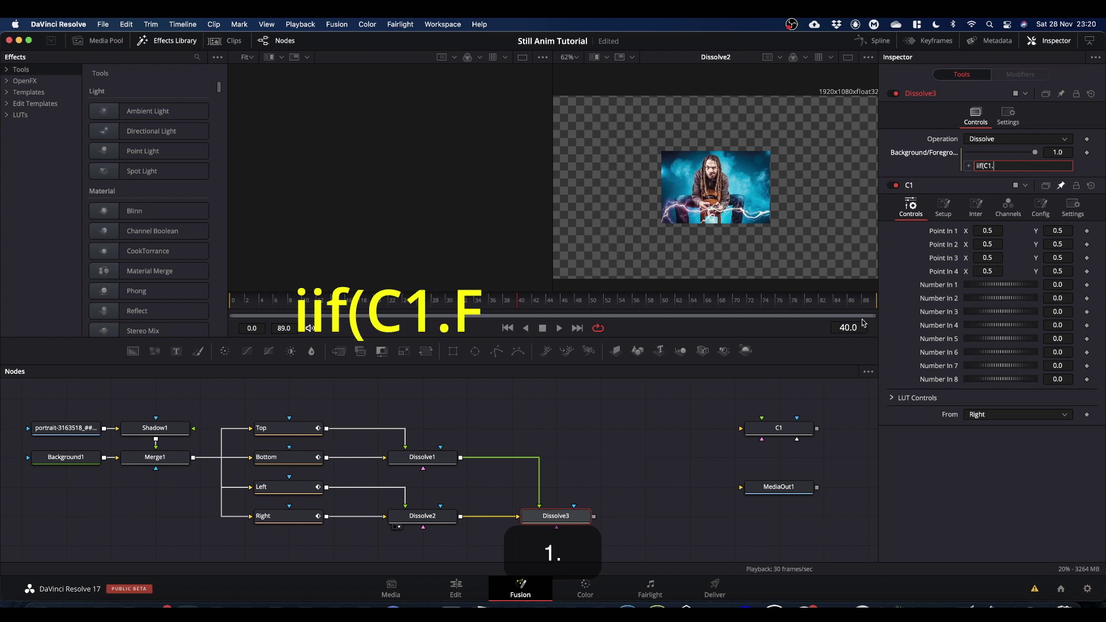
pyautogui.write('From')
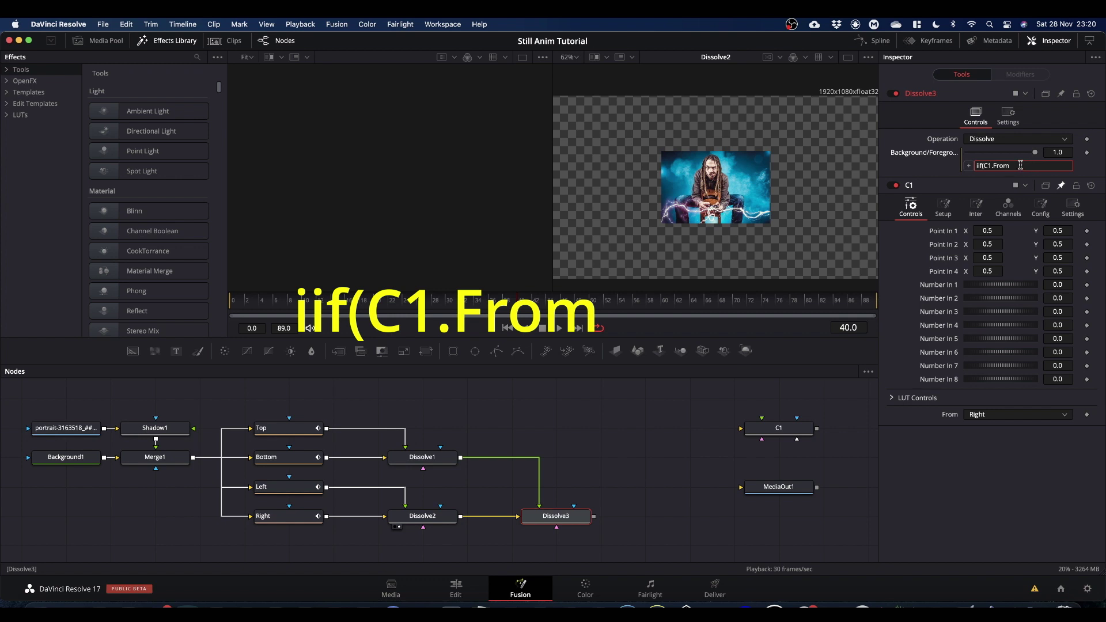
pyautogui.press('shift')
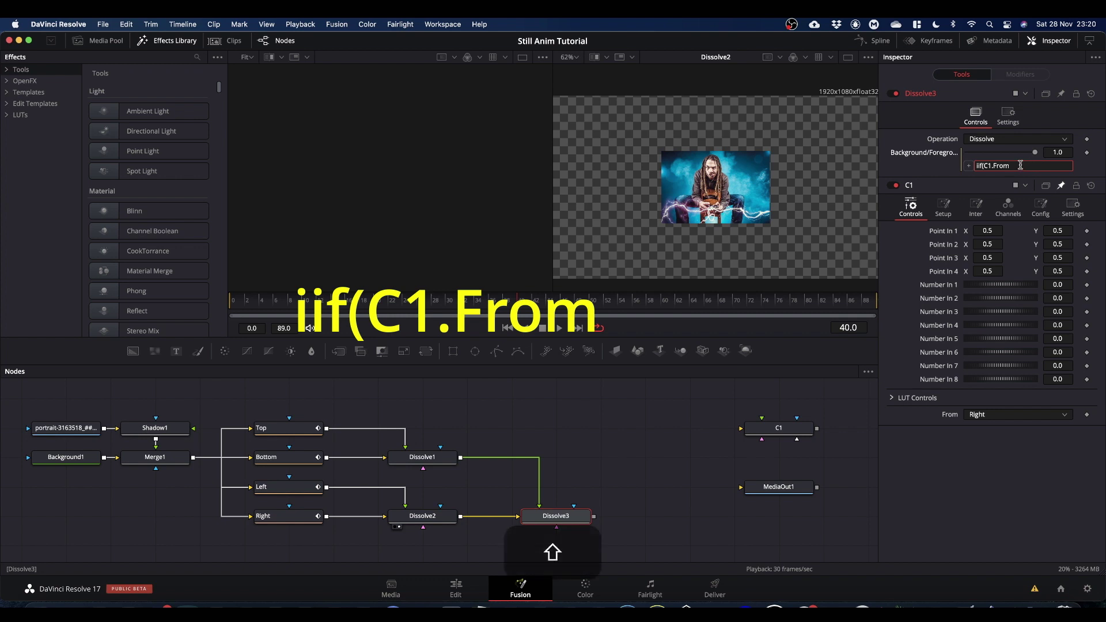
pyautogui.write('<')
pyautogui.write('<')
pyautogui.write('2')
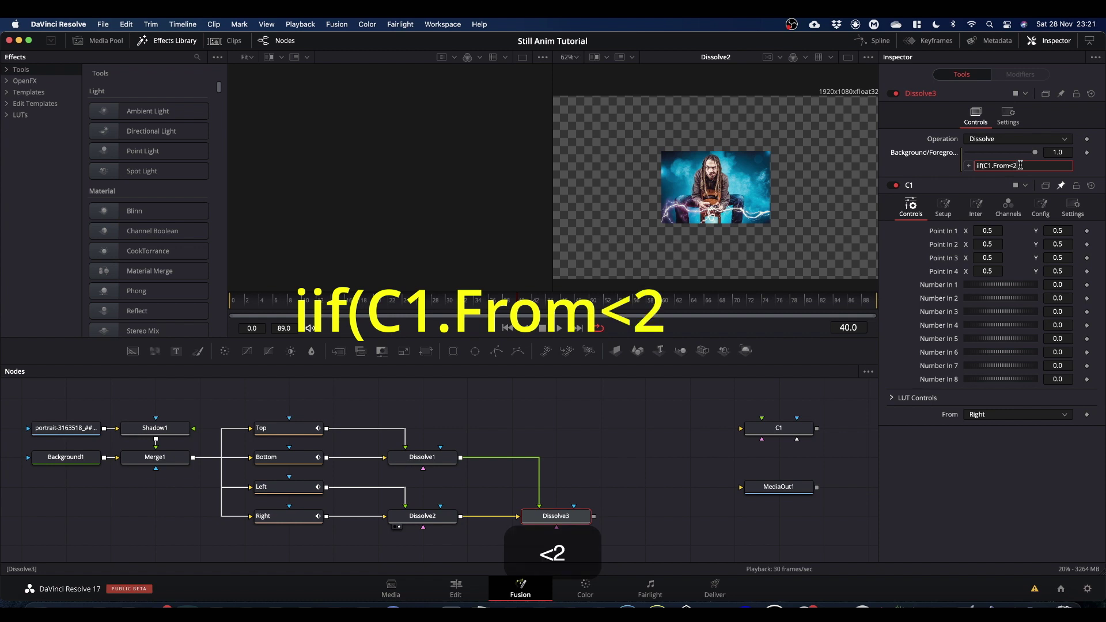
pyautogui.write(',,')
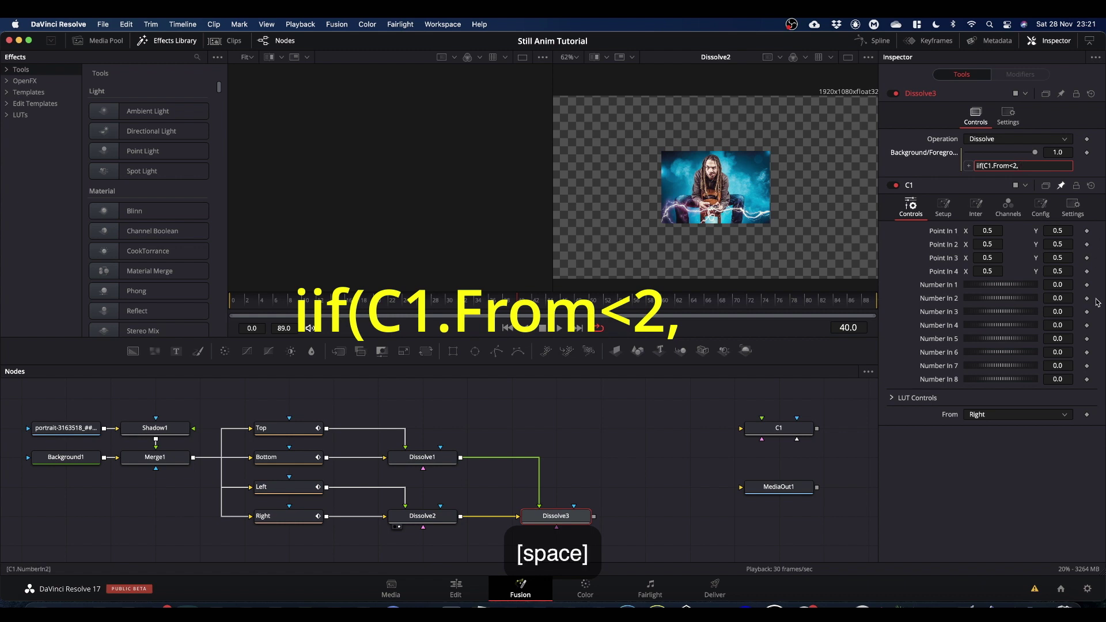
pyautogui.write(' 1')
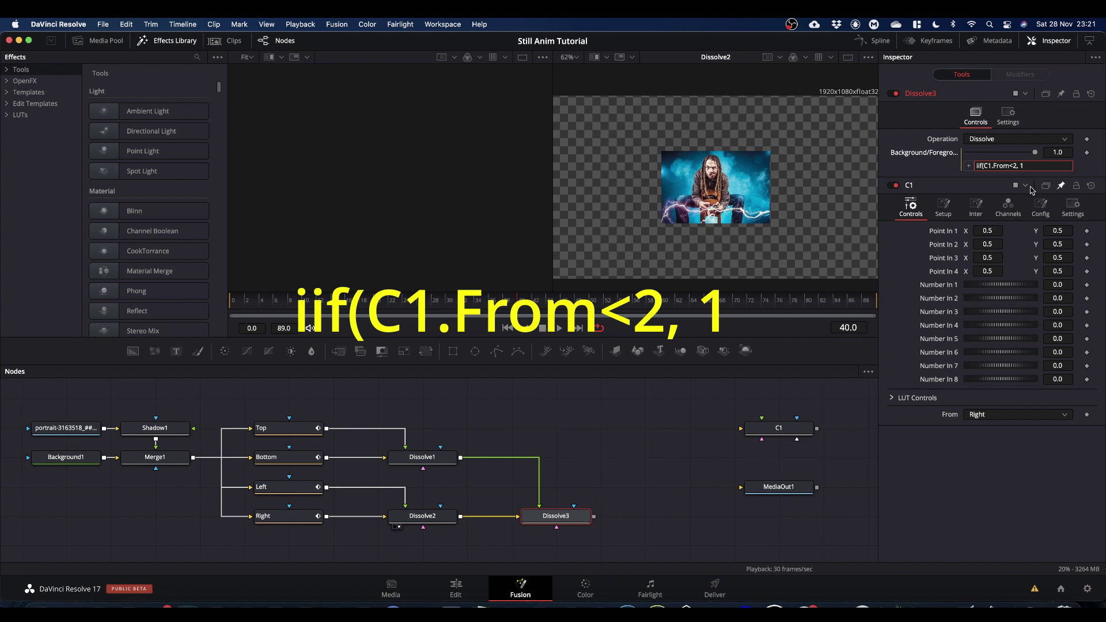
pyautogui.write(', ')
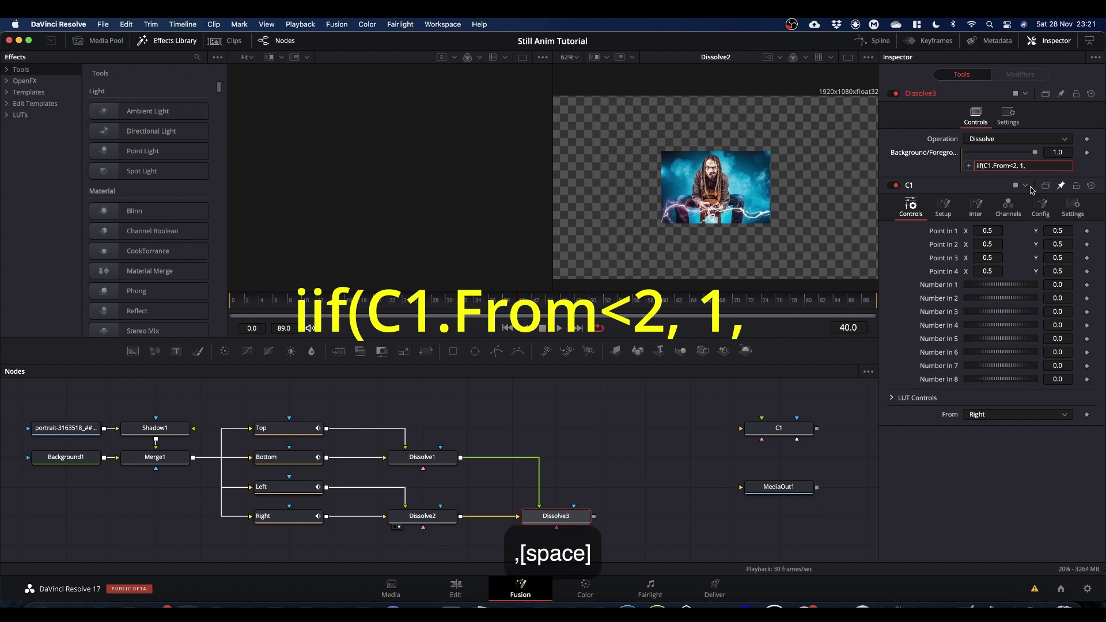
pyautogui.write('0')
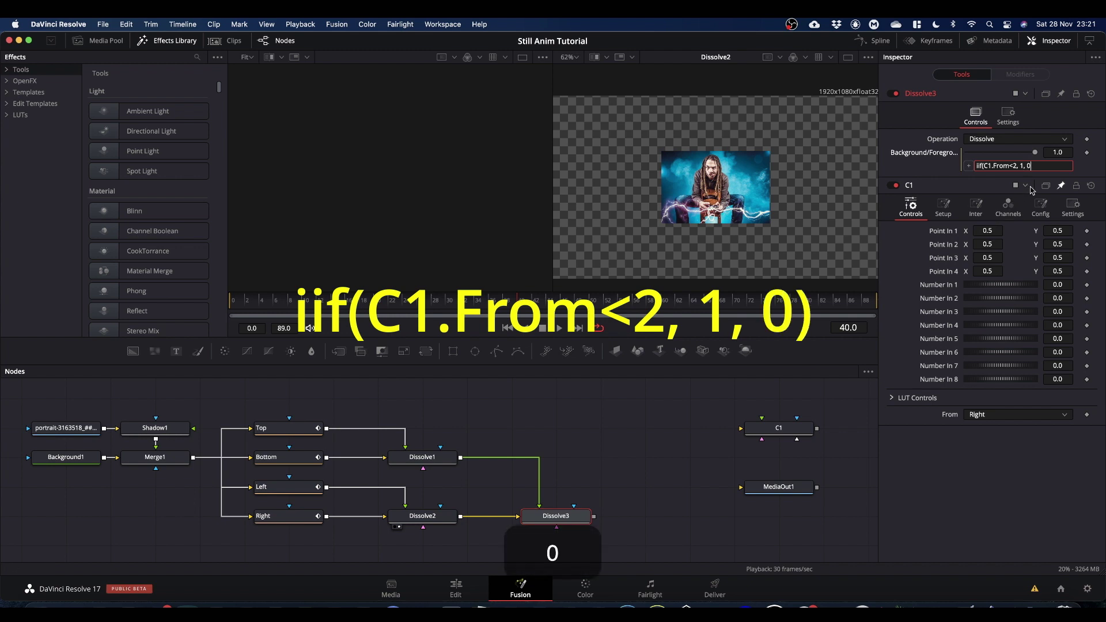
pyautogui.press('shift')
pyautogui.write(')')
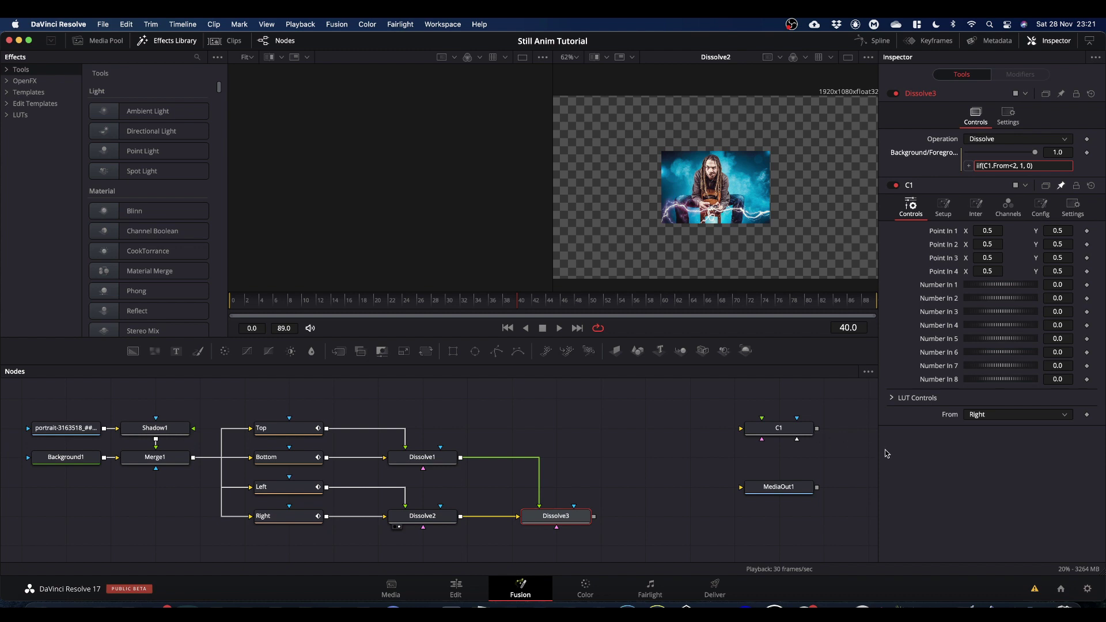
pyautogui.click(936, 481)
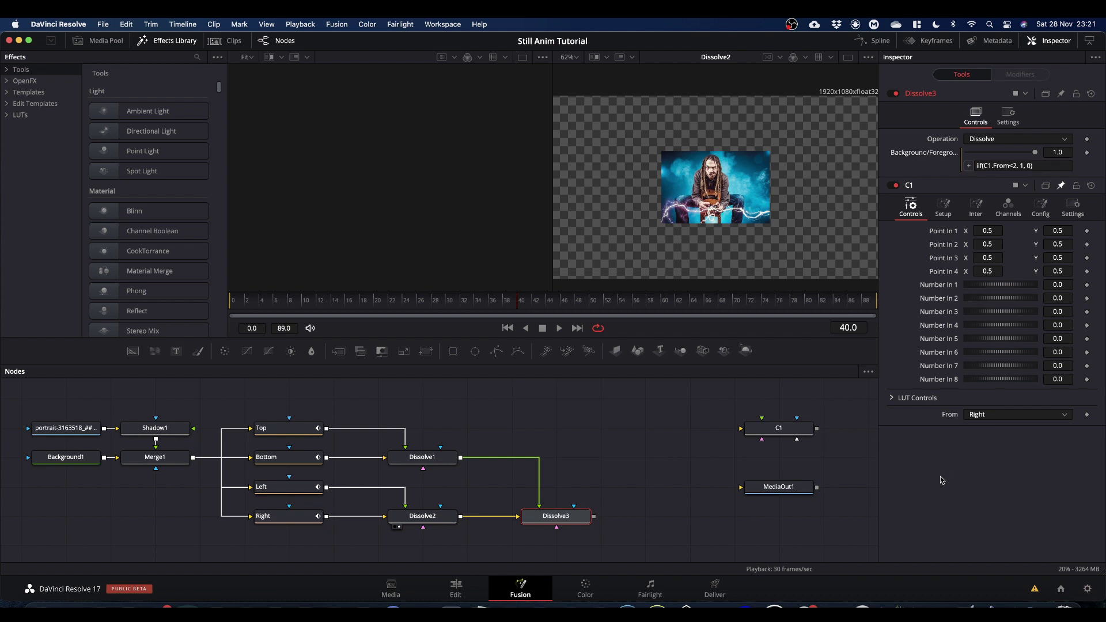
# Step: Test the Dissolve3 expression by switching C1's From option to Top, Bottom, Left and Right
pyautogui.click(986, 416)
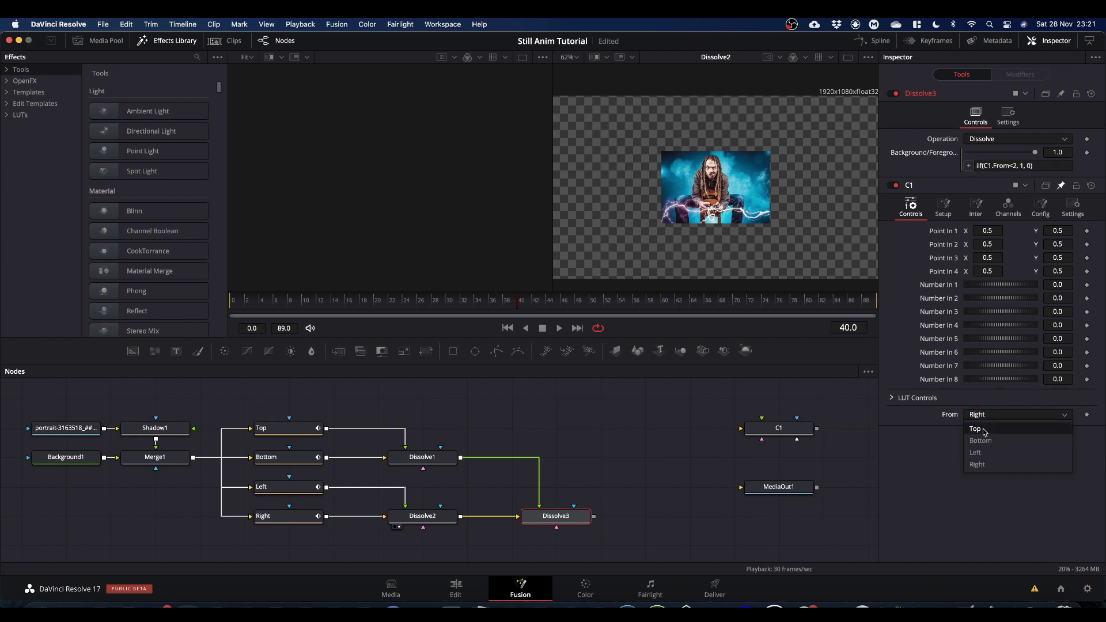
pyautogui.click(978, 428)
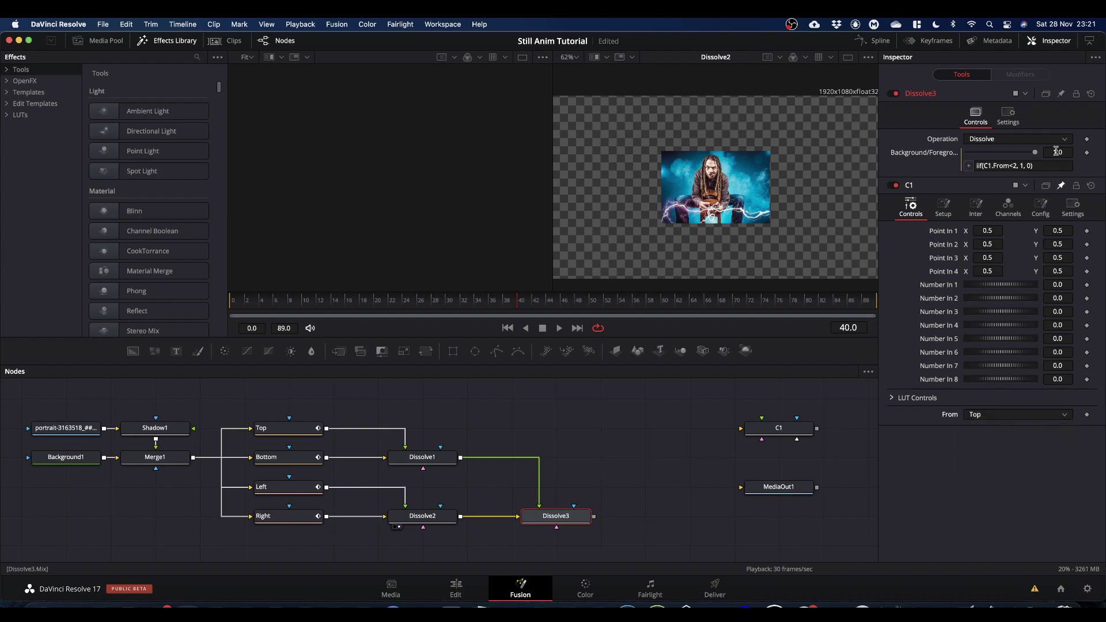
pyautogui.click(977, 419)
pyautogui.click(978, 439)
pyautogui.click(985, 418)
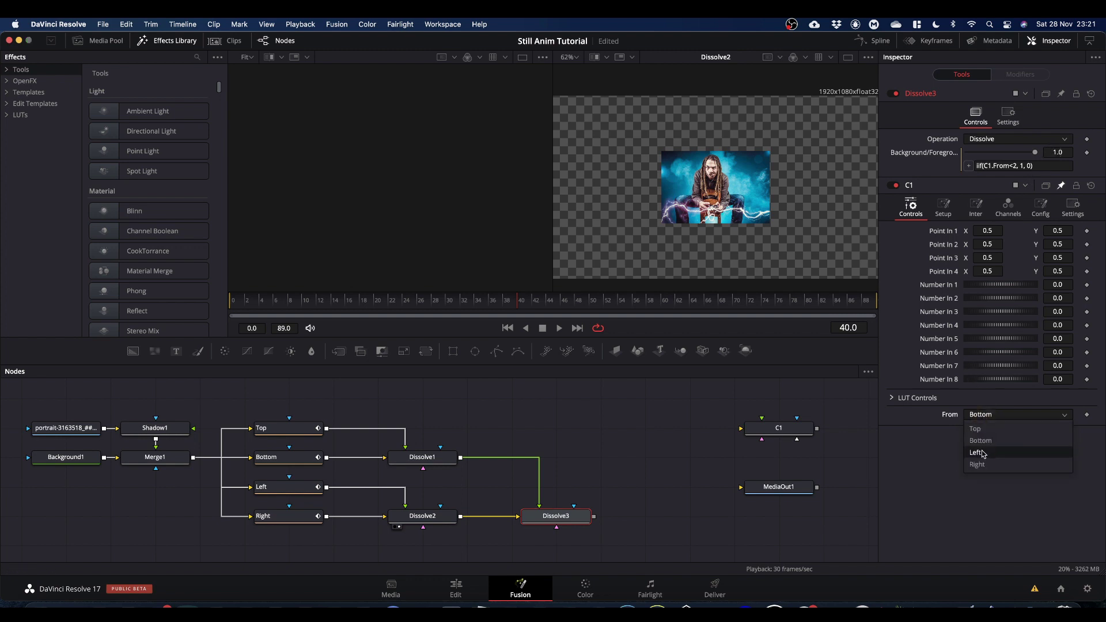
pyautogui.click(982, 453)
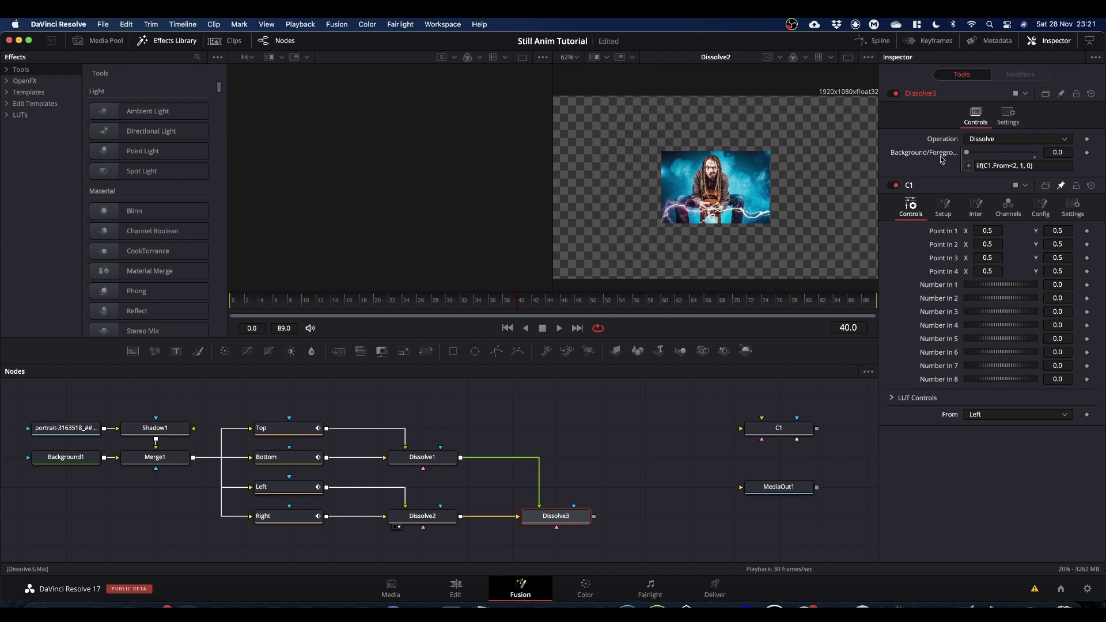
pyautogui.click(977, 416)
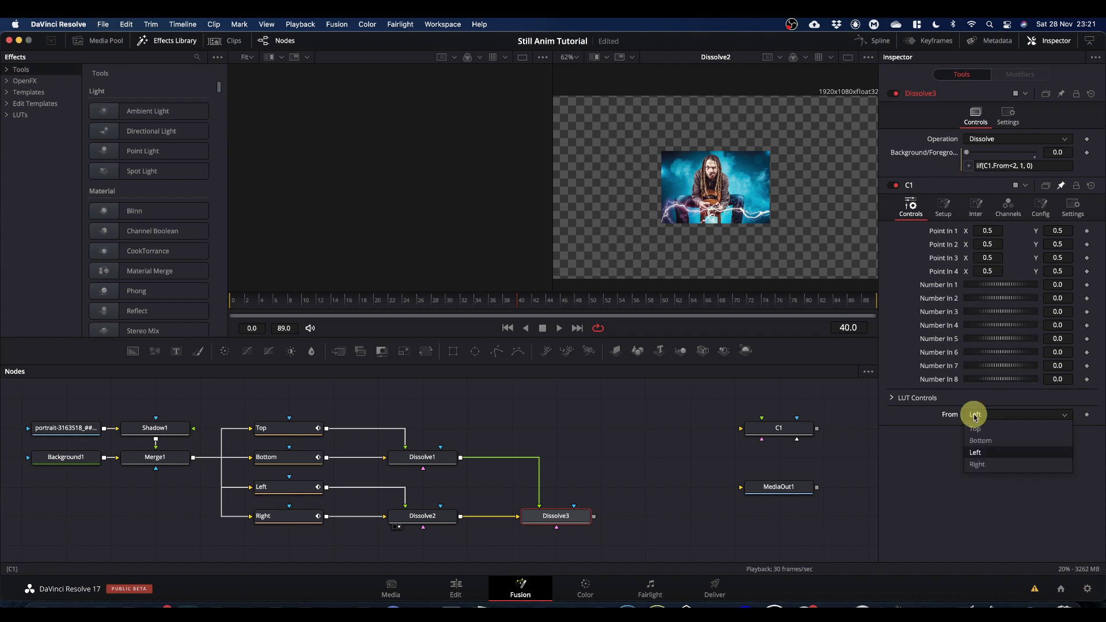
pyautogui.click(979, 465)
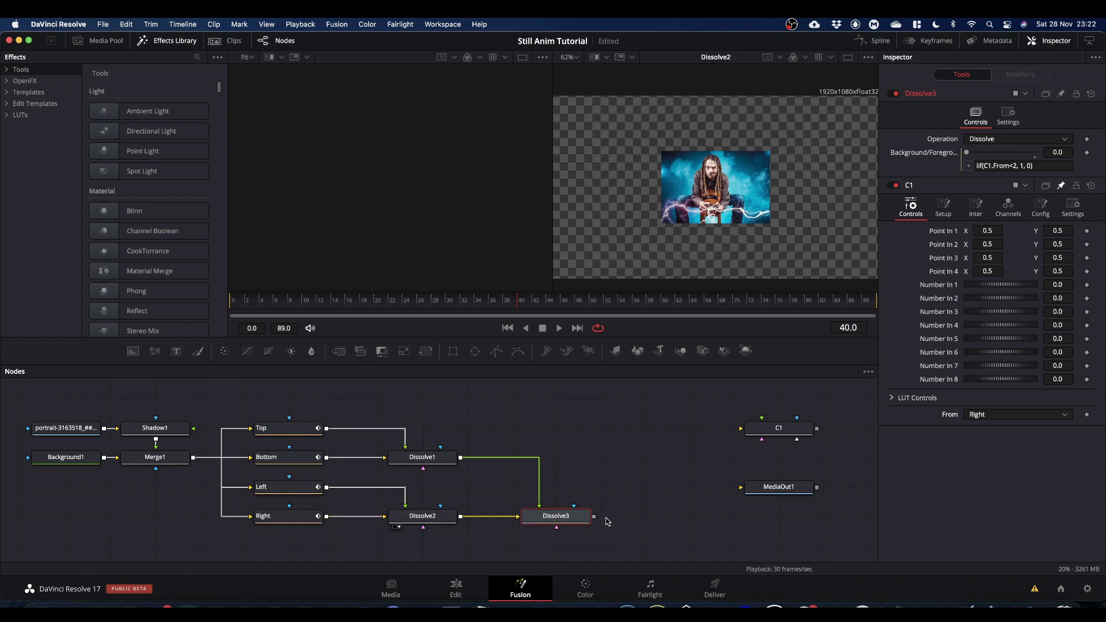
# Step: Connect Dissolve3's output to MediaOut1 and play the animation with From set to Right
pyautogui.moveTo(595, 517); pyautogui.dragTo(781, 490)
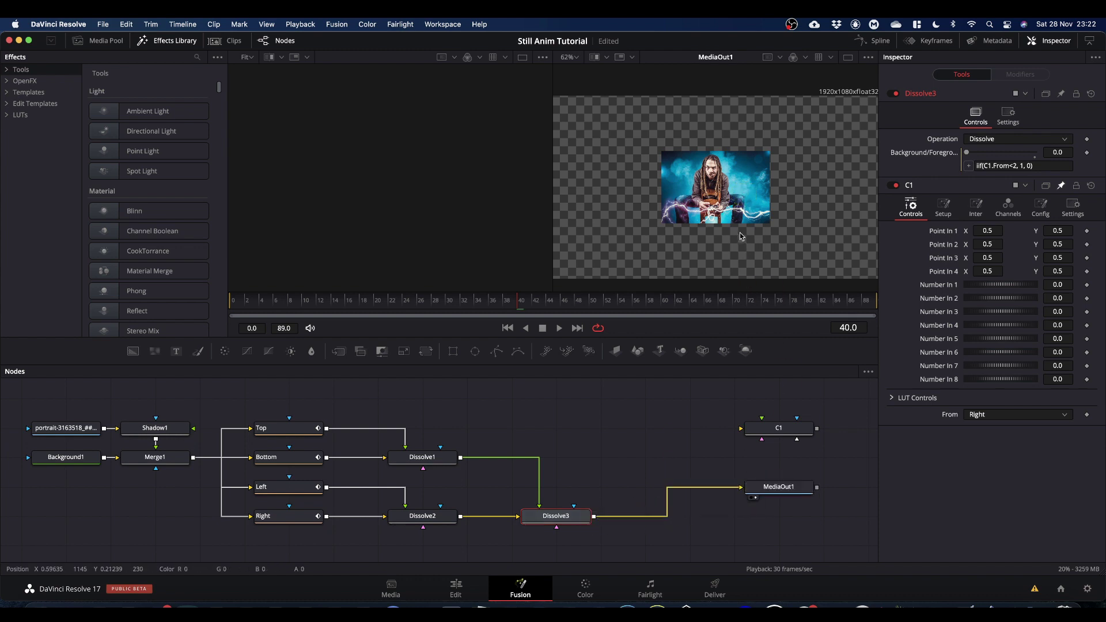
pyautogui.press('space')
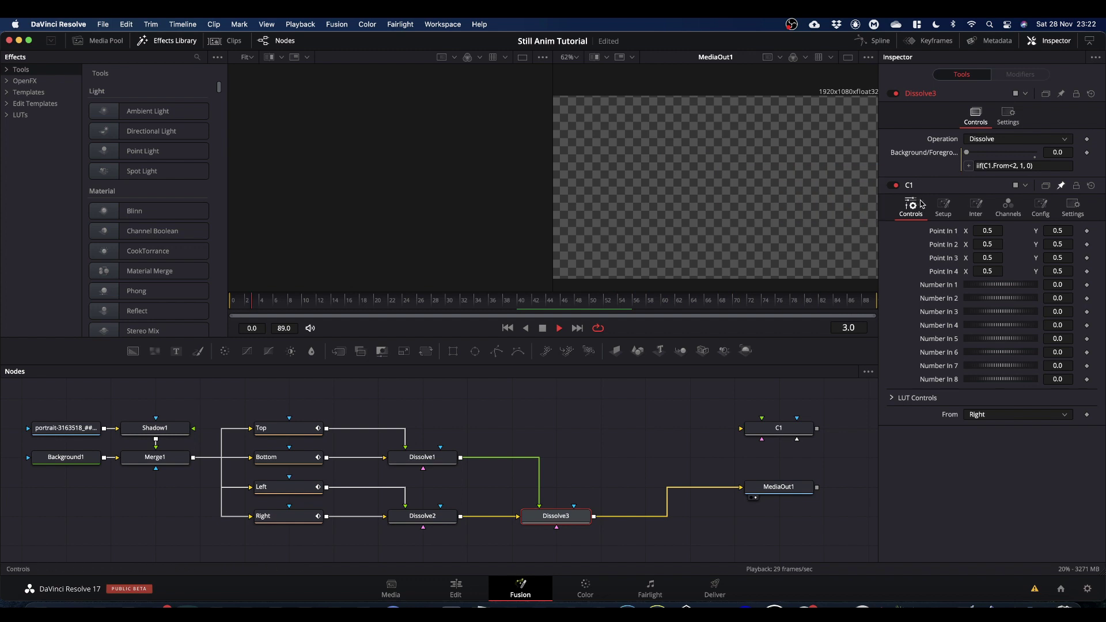
pyautogui.press('space')
# Step: Preview the final output with C1's From option set to Top and to Left, playing and stopping the animation for each
pyautogui.click(985, 419)
pyautogui.click(982, 426)
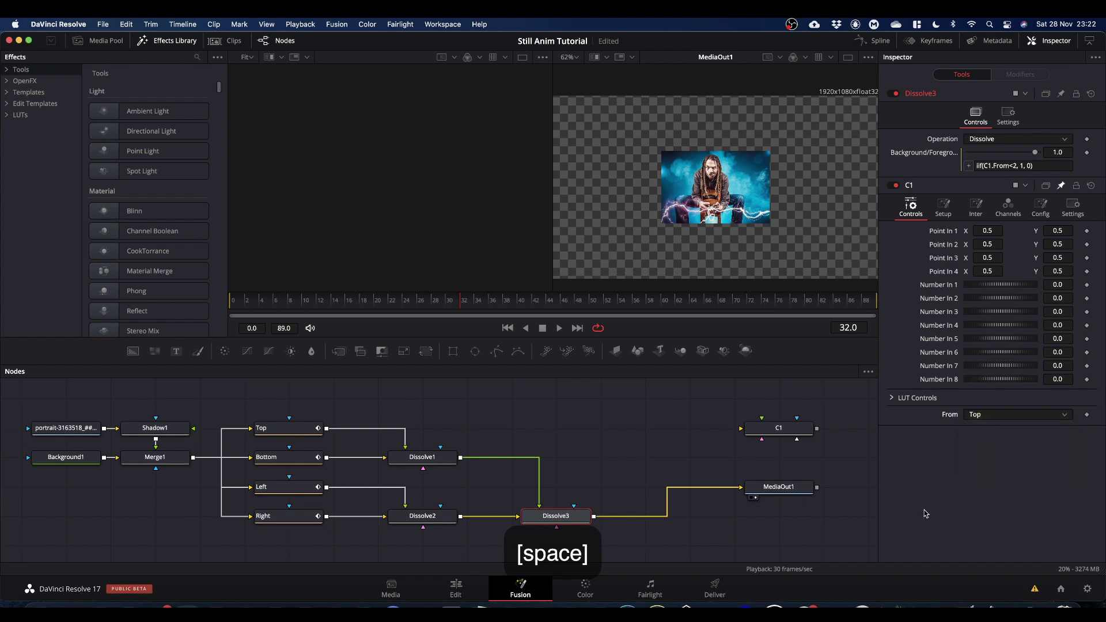
pyautogui.press('space')
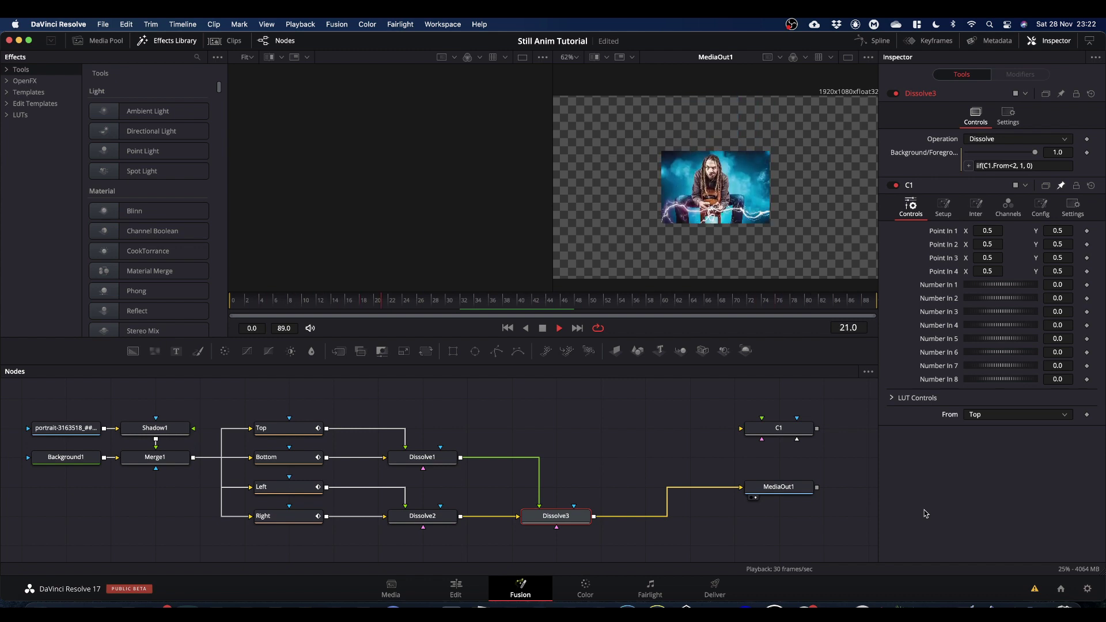
pyautogui.press('space')
pyautogui.click(974, 416)
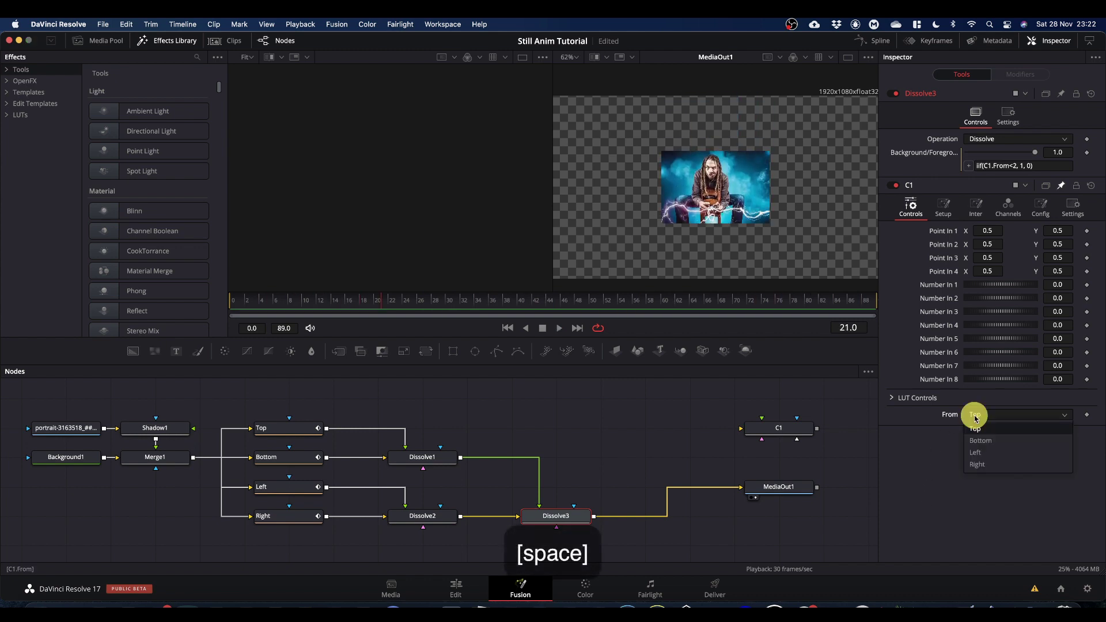
pyautogui.click(976, 450)
pyautogui.press('space')
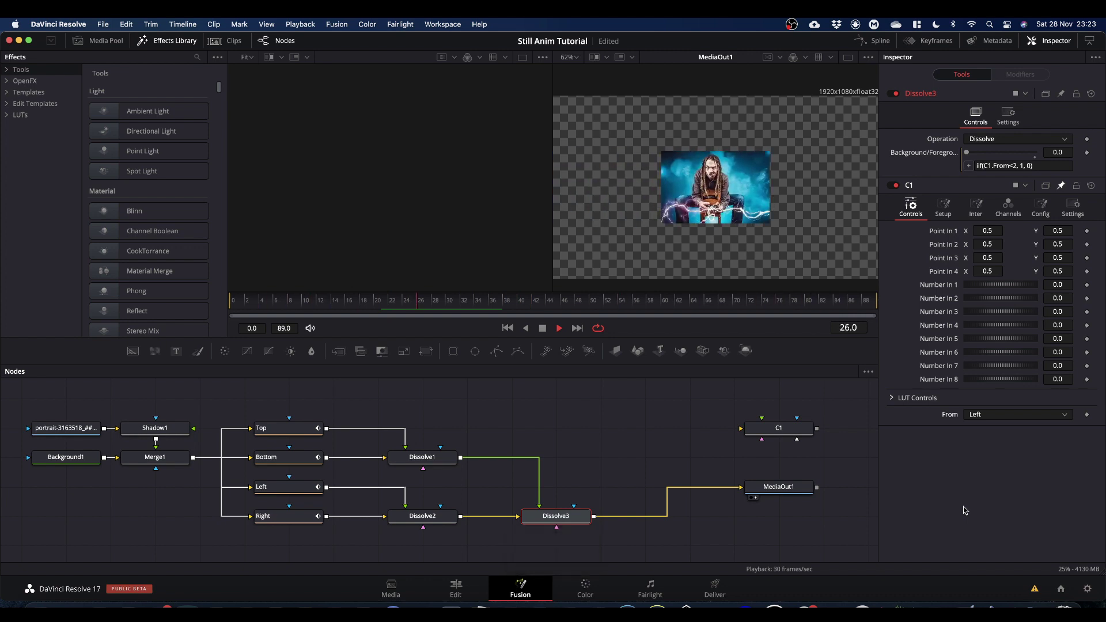
pyautogui.press('space')
# Step: Set C1's From option to Bottom and play the animation, stopping playback after checking it
pyautogui.click(977, 420)
pyautogui.click(977, 441)
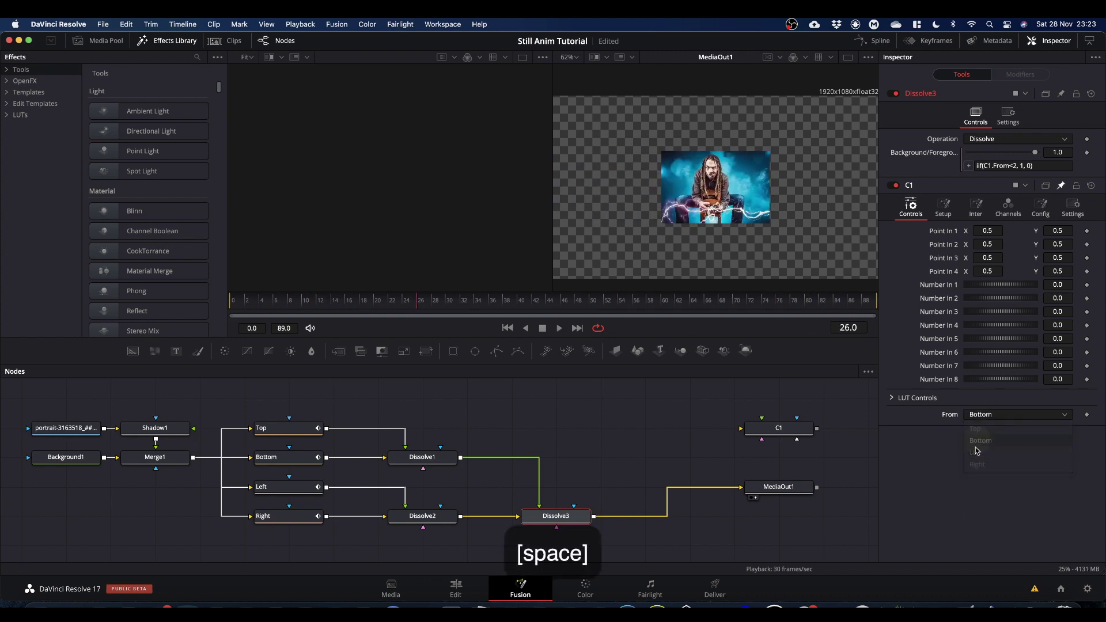
pyautogui.press('space')
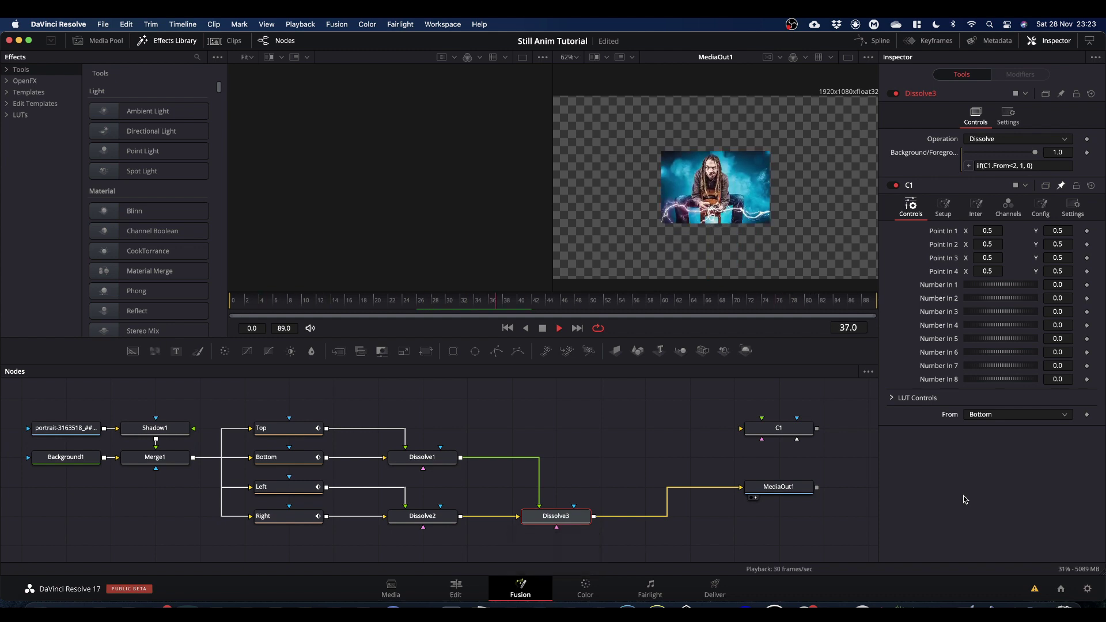
pyautogui.press('space')
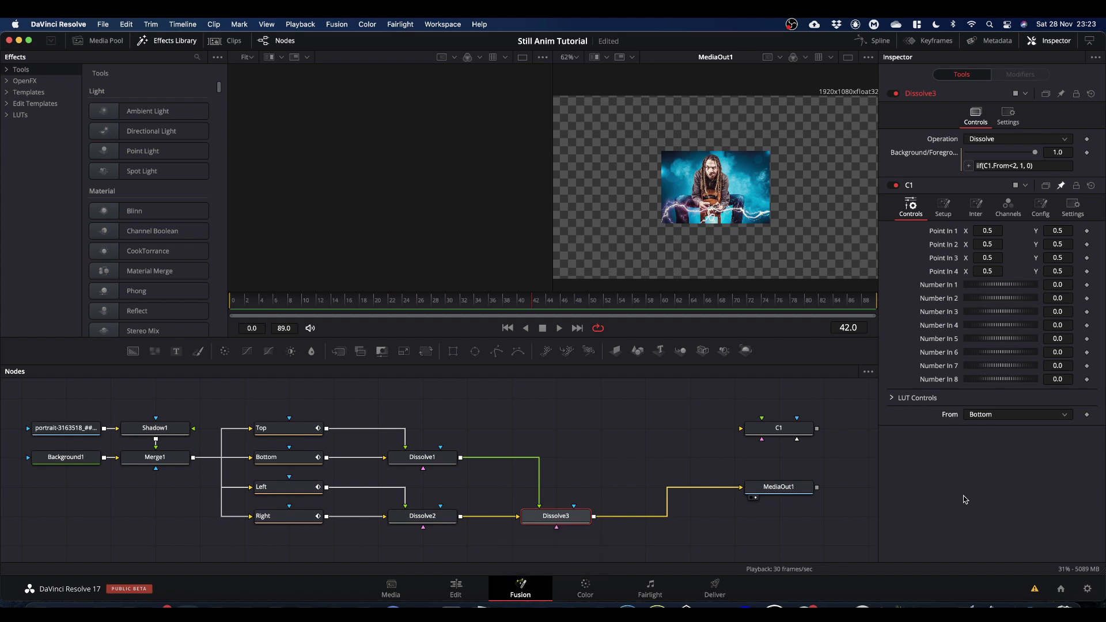
# Step: Save the project and tidy the node layout, aligning MediaOut1 with Dissolve3 and placing C1 directly above MediaOut1
pyautogui.press('super+s')
pyautogui.moveTo(786, 493); pyautogui.dragTo(786, 522)
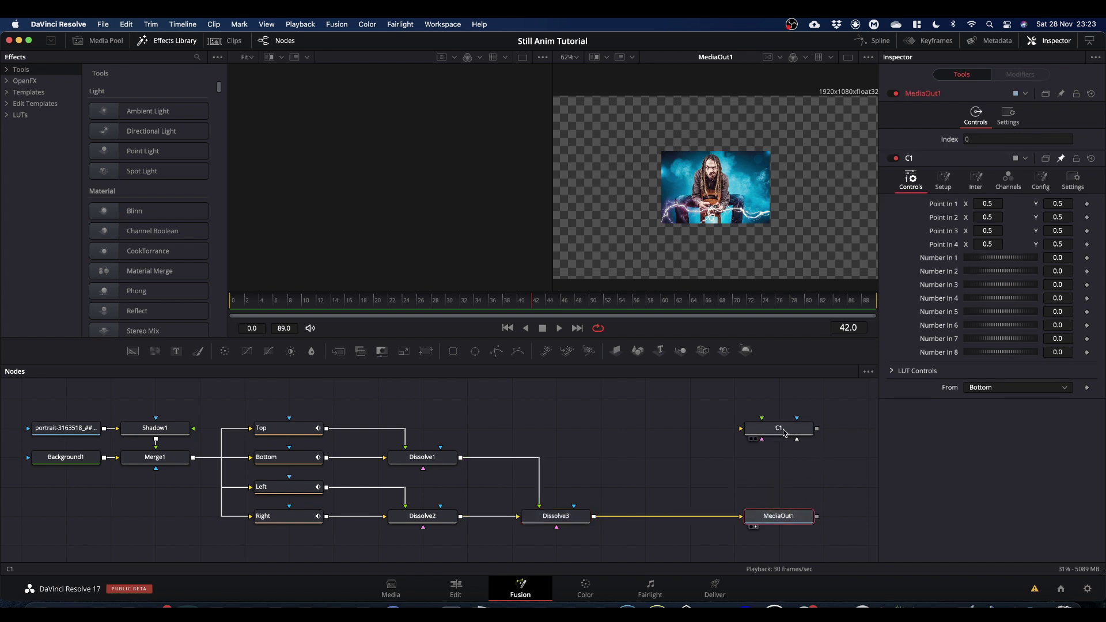
pyautogui.moveTo(783, 430); pyautogui.dragTo(785, 490)
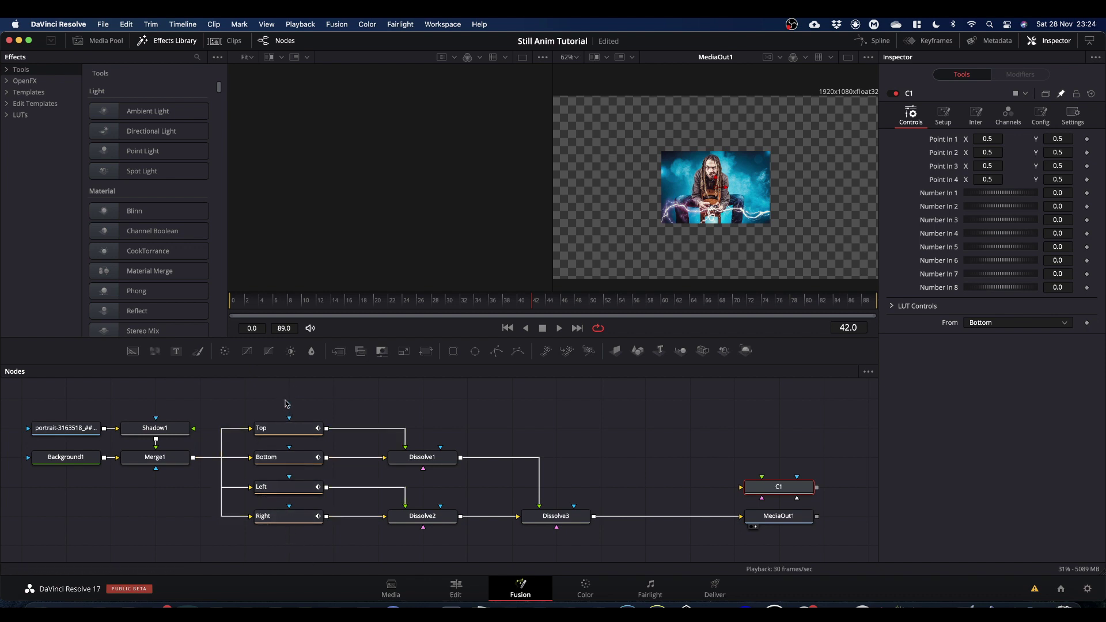
# Step: Enable Motion Blur in the settings of the Top transform node
pyautogui.click(286, 433)
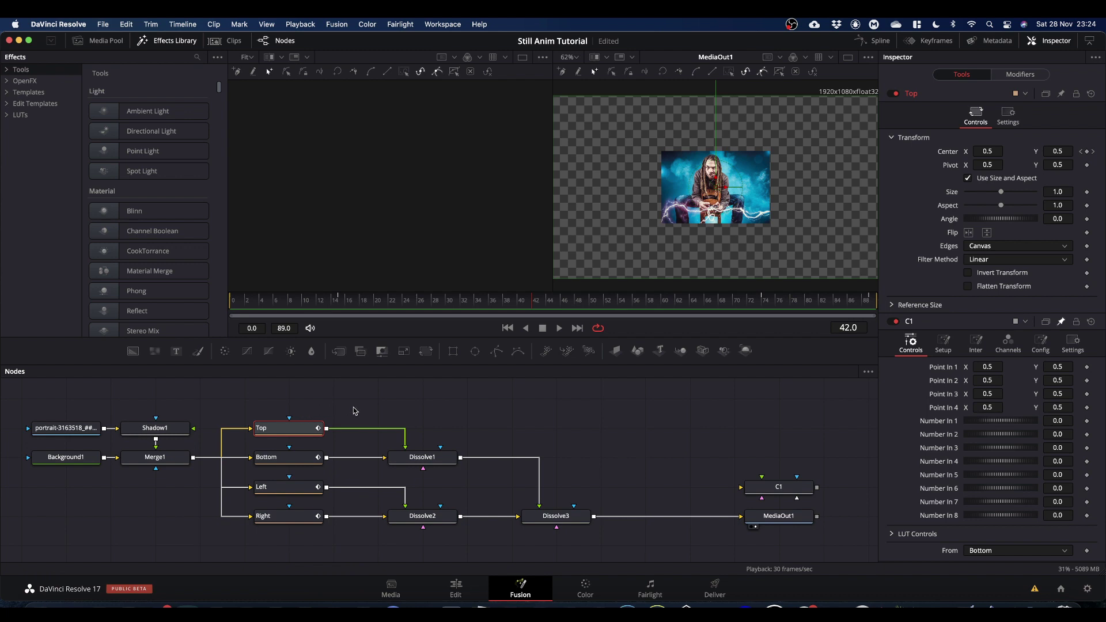
pyautogui.click(295, 429)
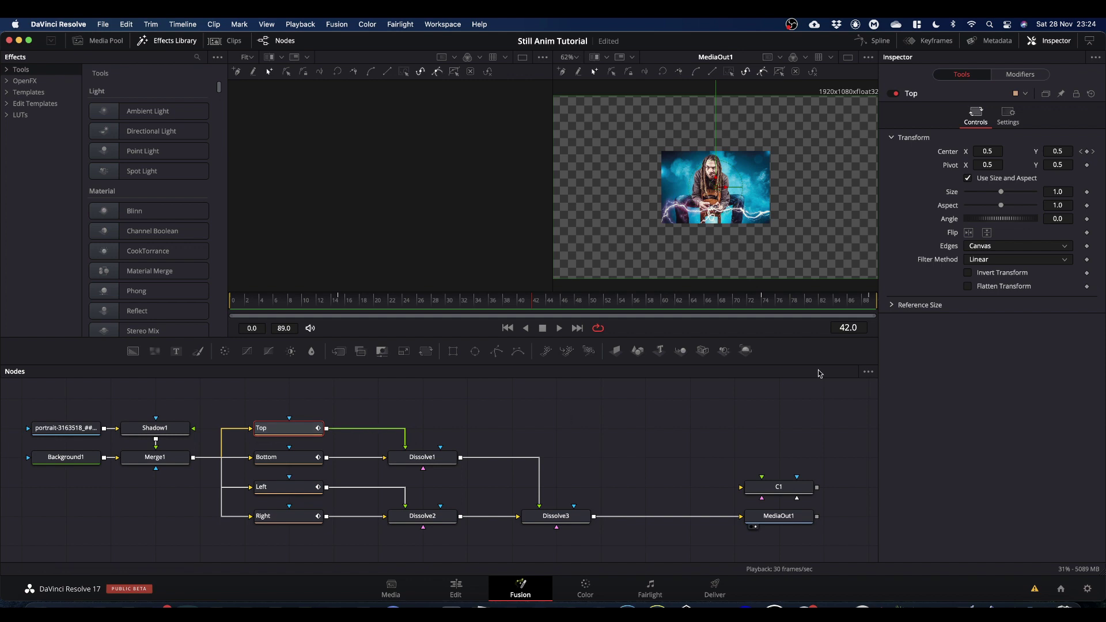
pyautogui.click(1008, 114)
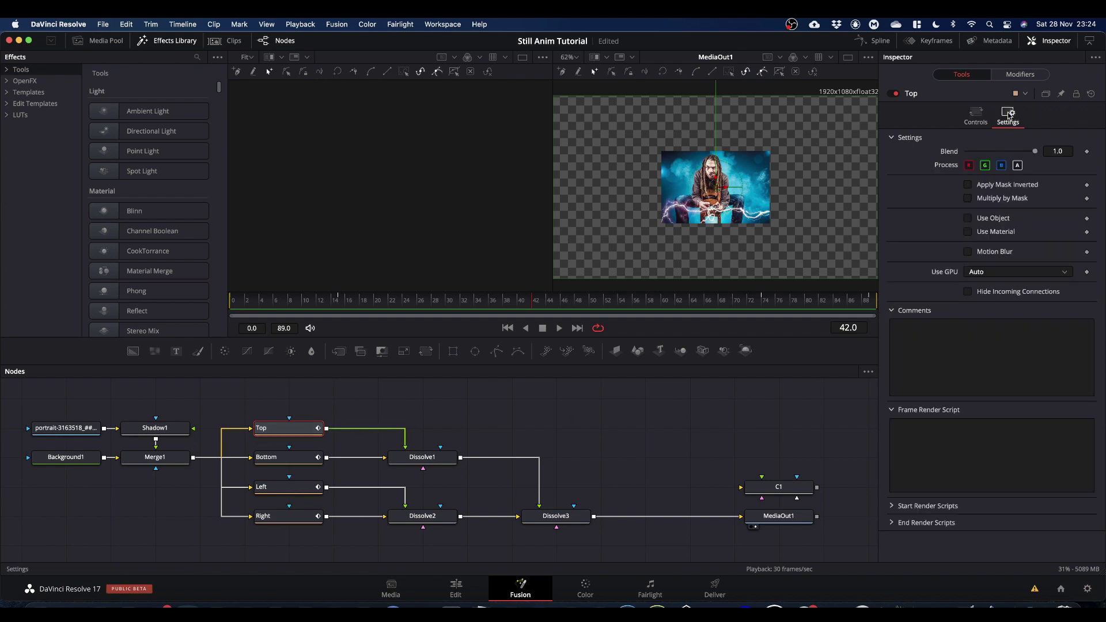
pyautogui.click(969, 253)
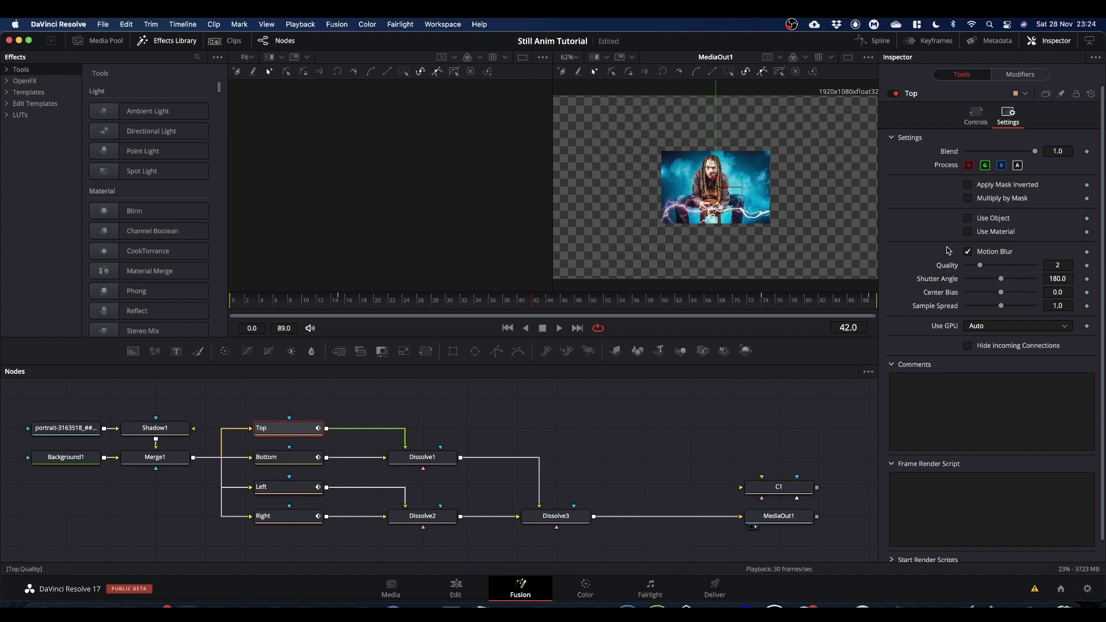
# Step: Publish the Top transform's Motion Blur, Quality and Shutter Angle parameters
pyautogui.rightClick(992, 256)
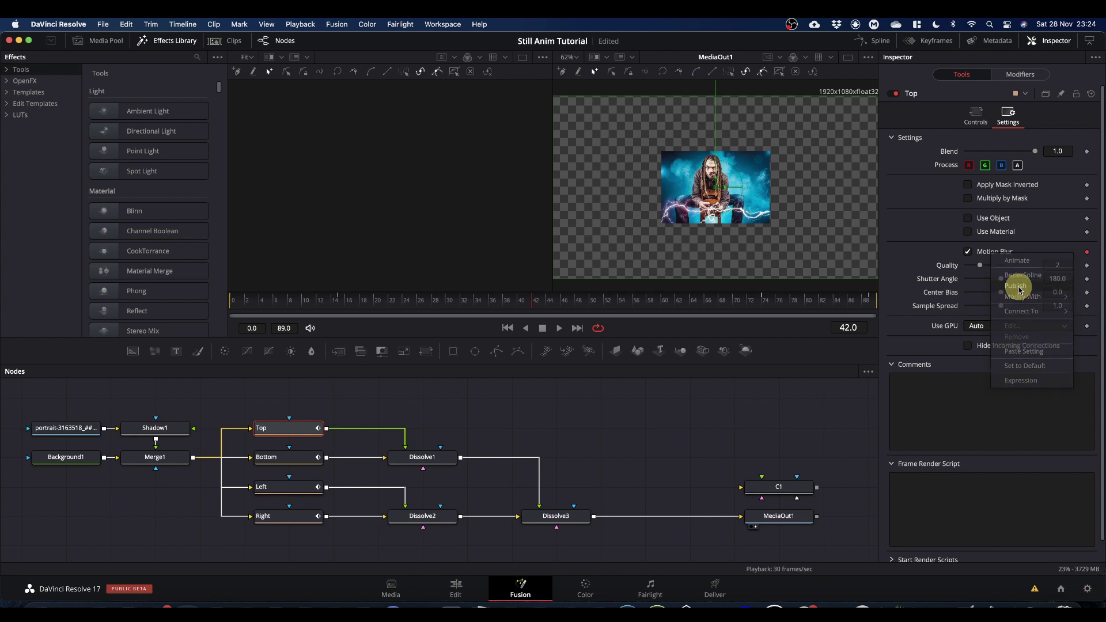
pyautogui.click(1017, 287)
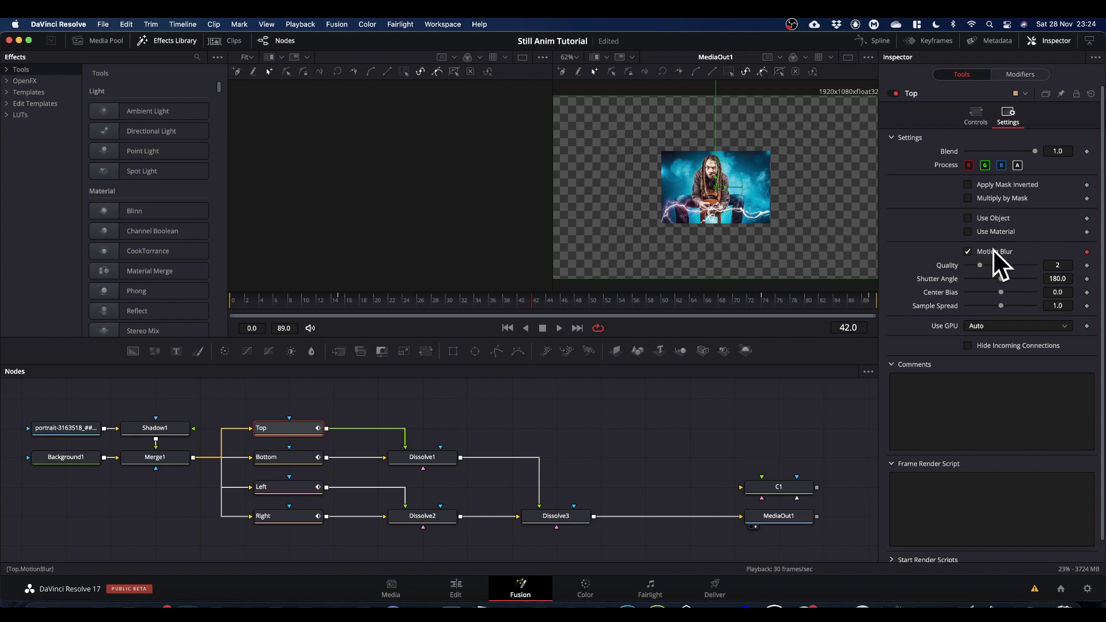
pyautogui.rightClick(947, 267)
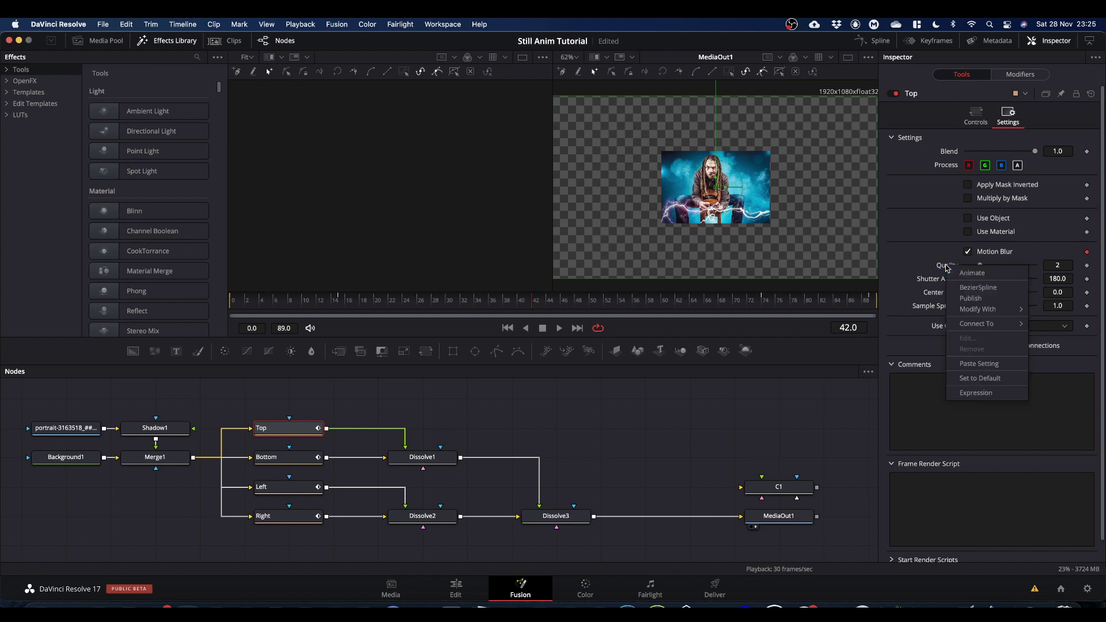
pyautogui.click(960, 292)
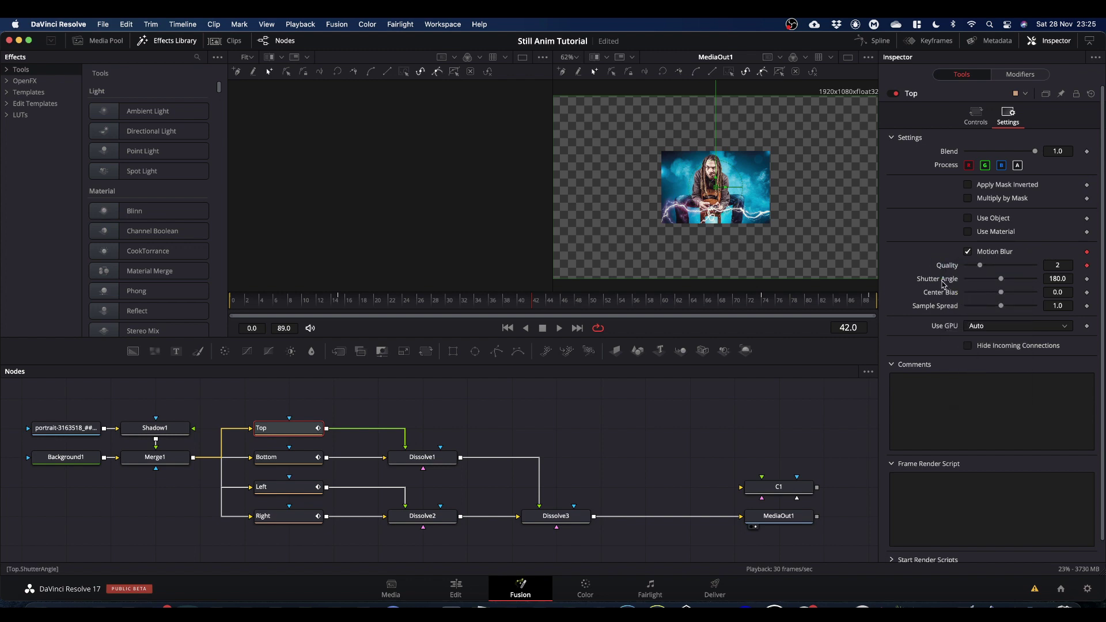
pyautogui.rightClick(943, 282)
pyautogui.click(957, 310)
# Step: Connect the Bottom transform's Motion Blur setting to the published Motion Blur of the Top node
pyautogui.click(291, 459)
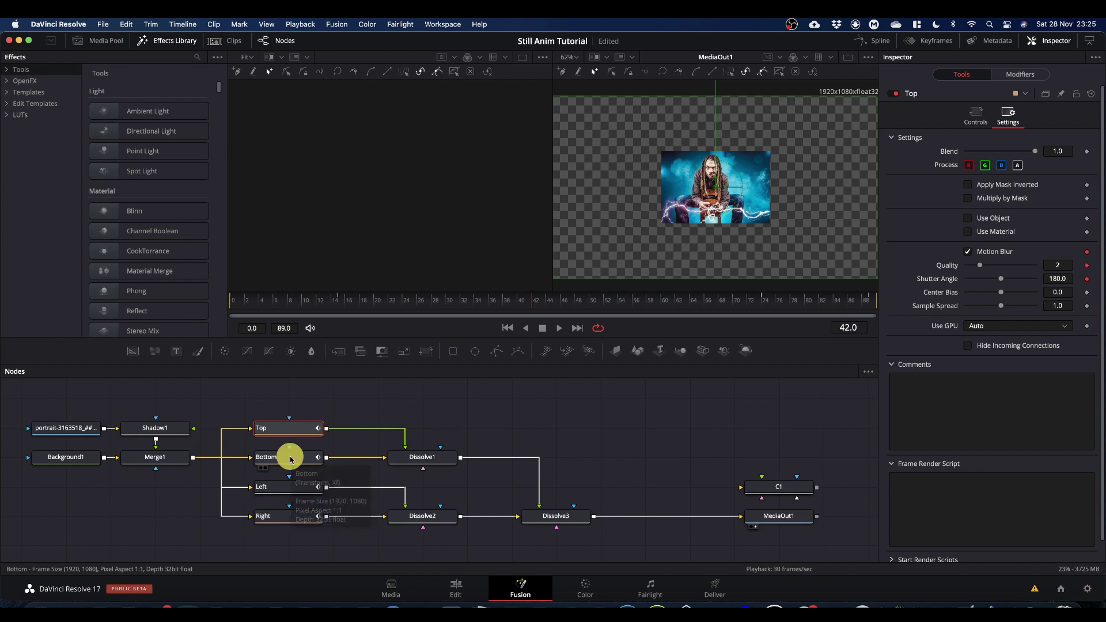
pyautogui.click(1008, 113)
pyautogui.rightClick(987, 254)
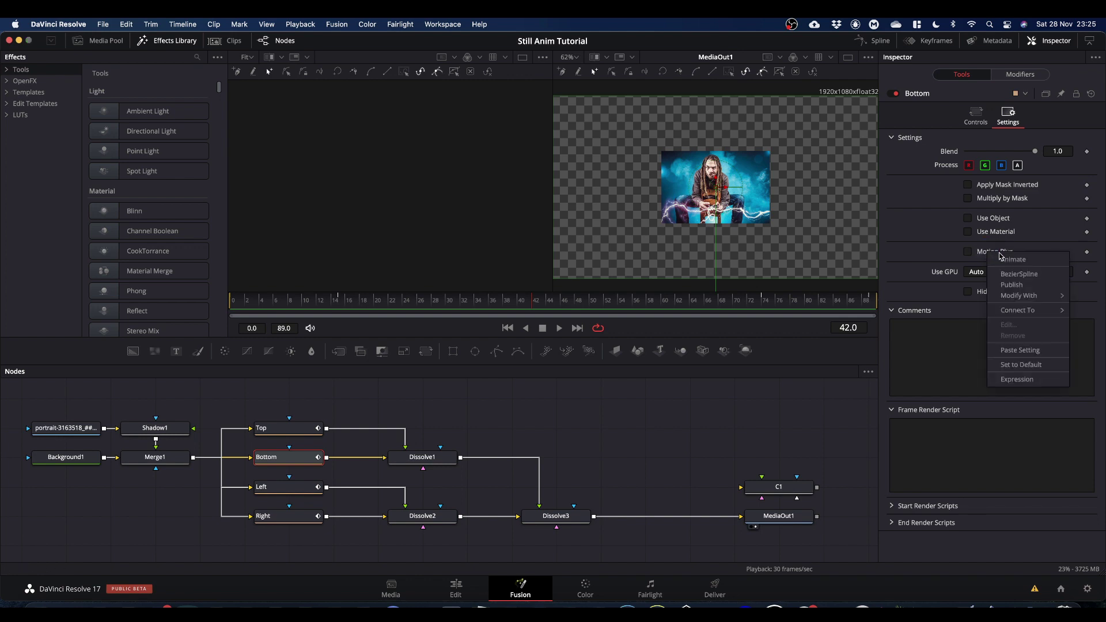
pyautogui.moveTo(1015, 311)
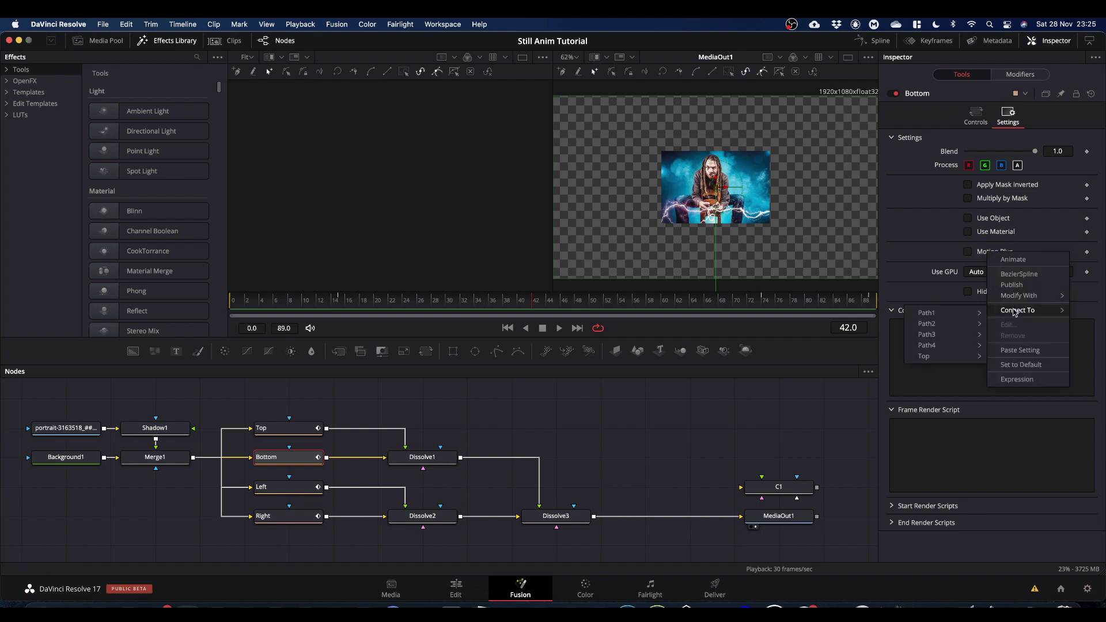
pyautogui.moveTo(947, 358)
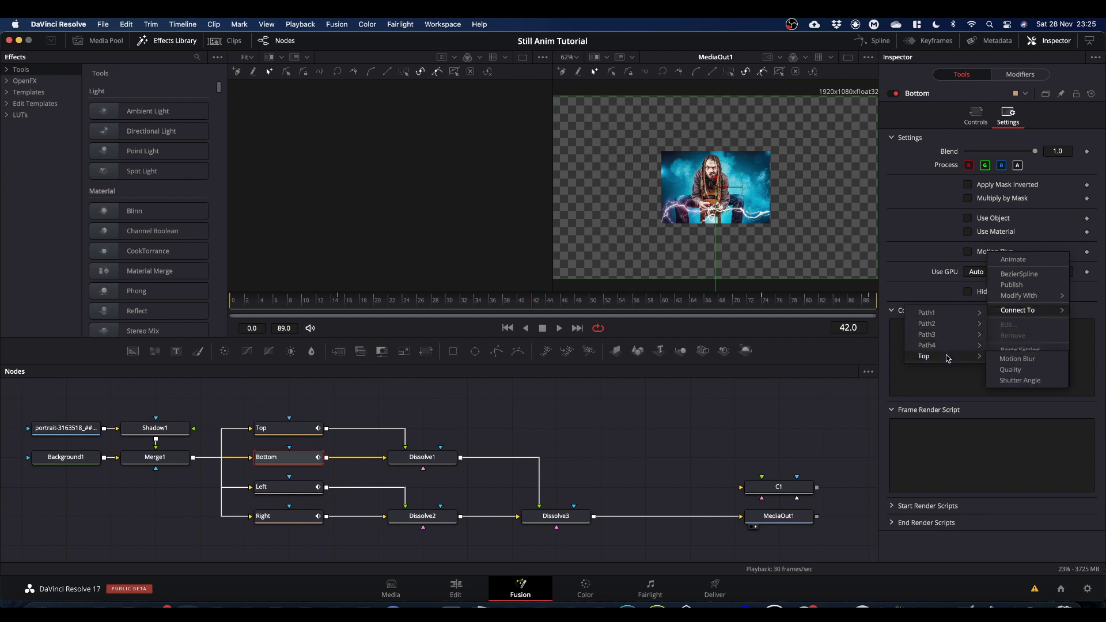
pyautogui.click(1017, 360)
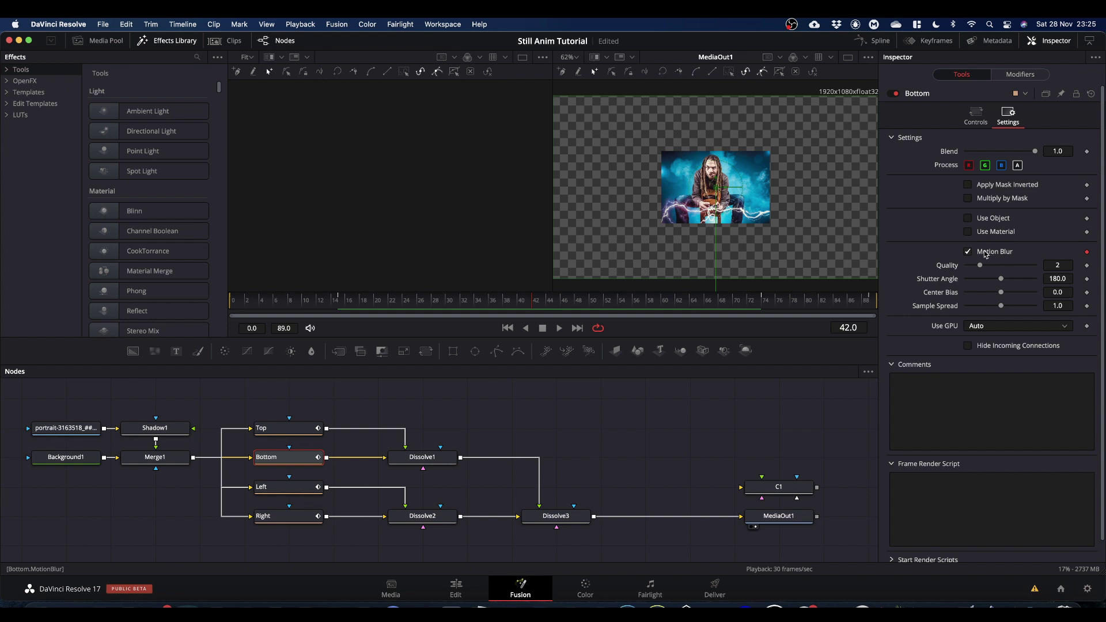
# Step: Connect the Bottom transform's Quality and Shutter Angle to the matching published parameters of the Top node
pyautogui.rightClick(941, 269)
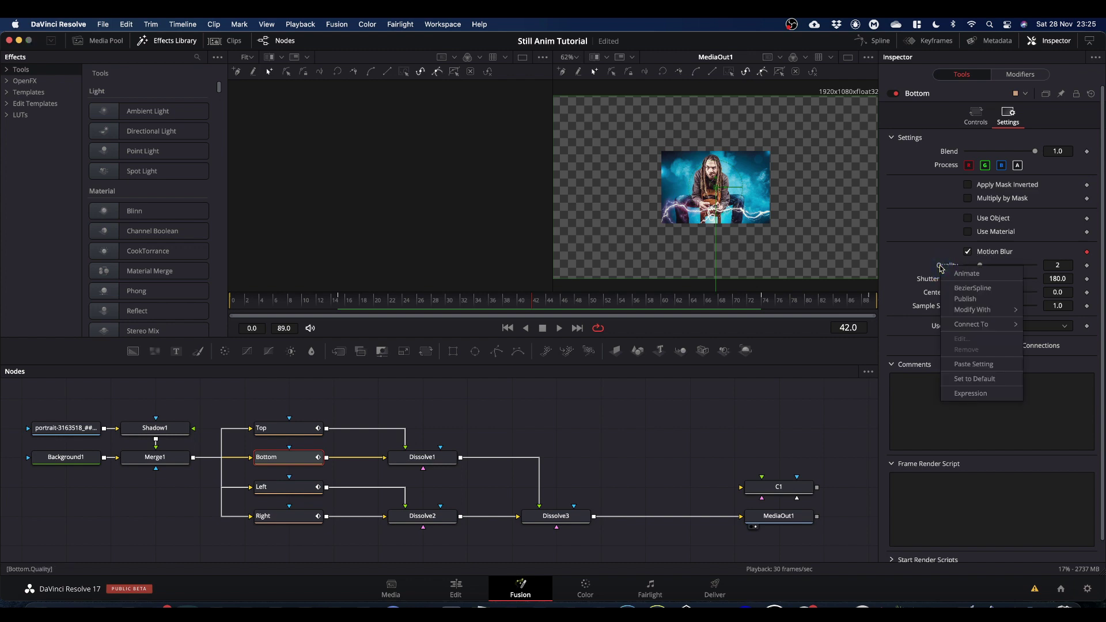
pyautogui.moveTo(975, 327)
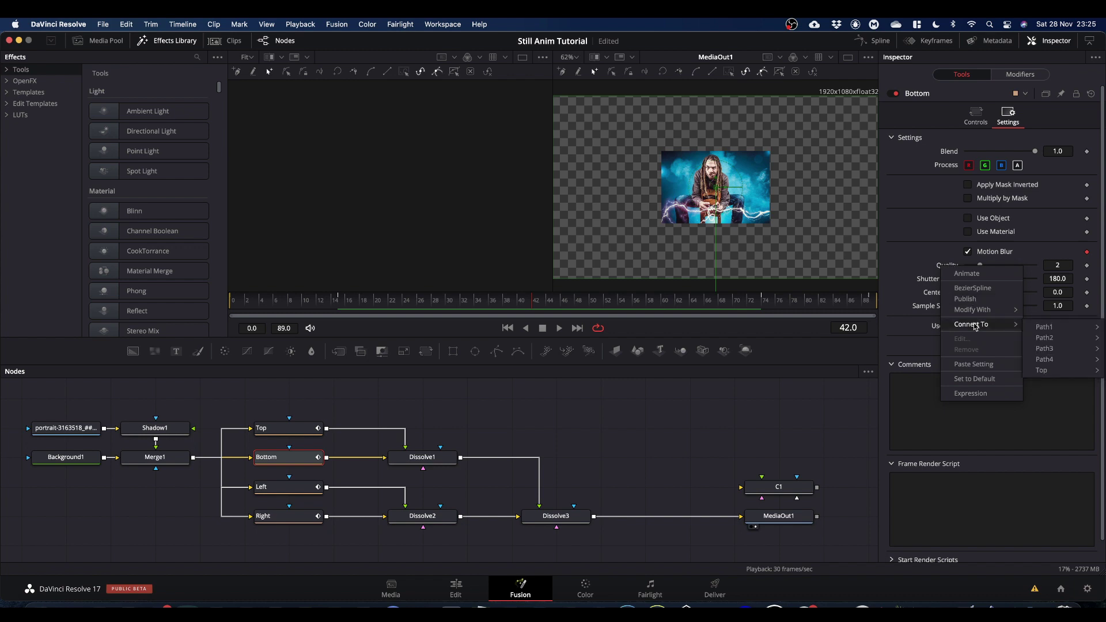
pyautogui.moveTo(1045, 370)
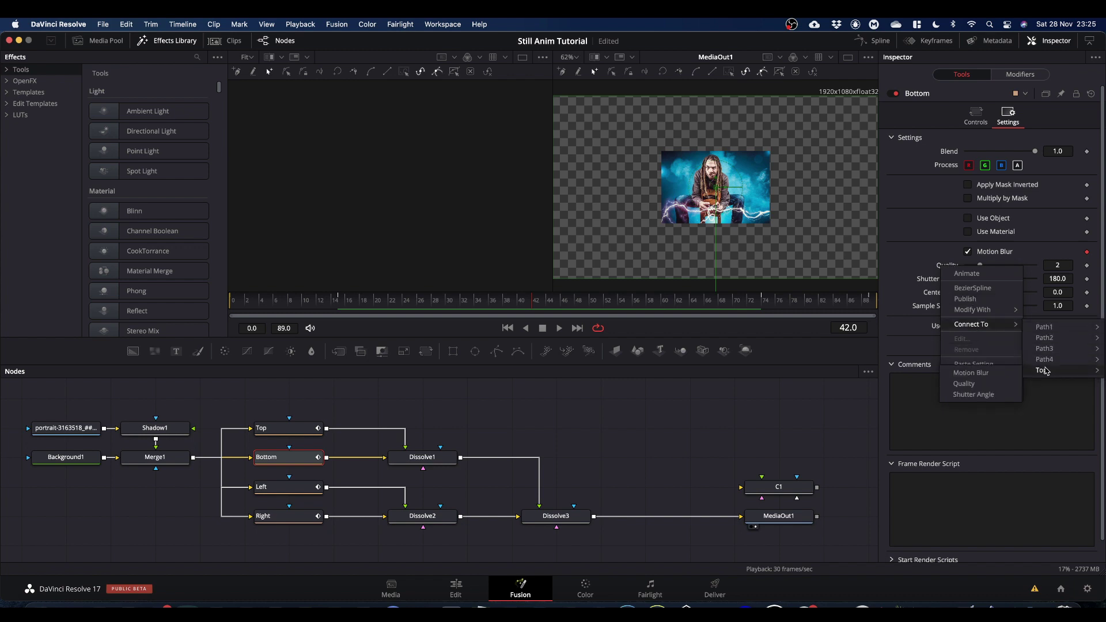
pyautogui.click(981, 384)
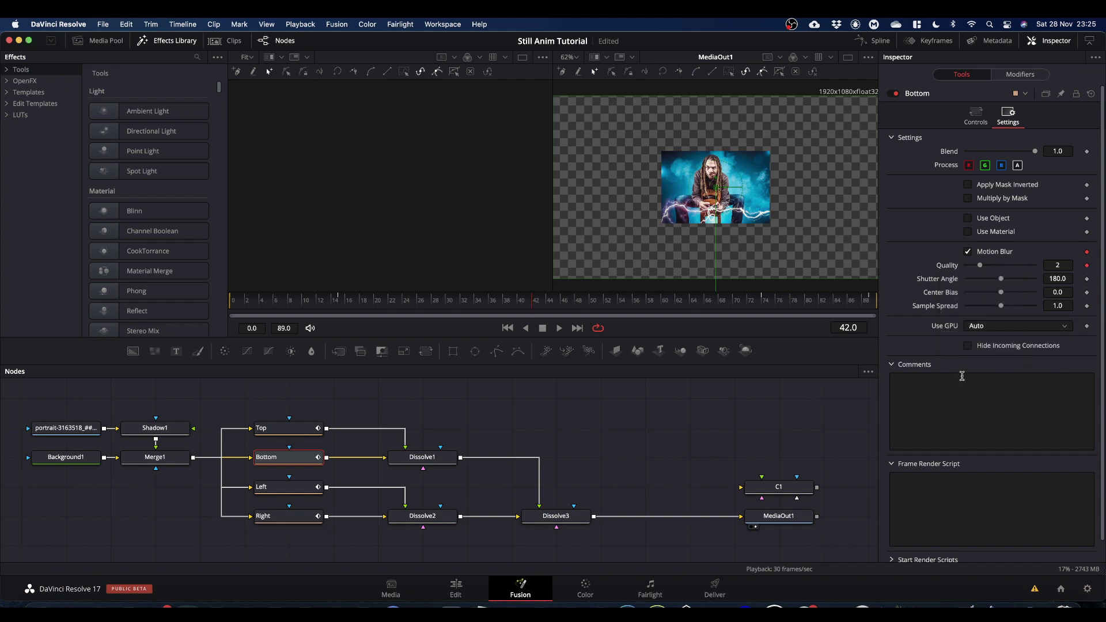
pyautogui.rightClick(939, 281)
pyautogui.moveTo(979, 340)
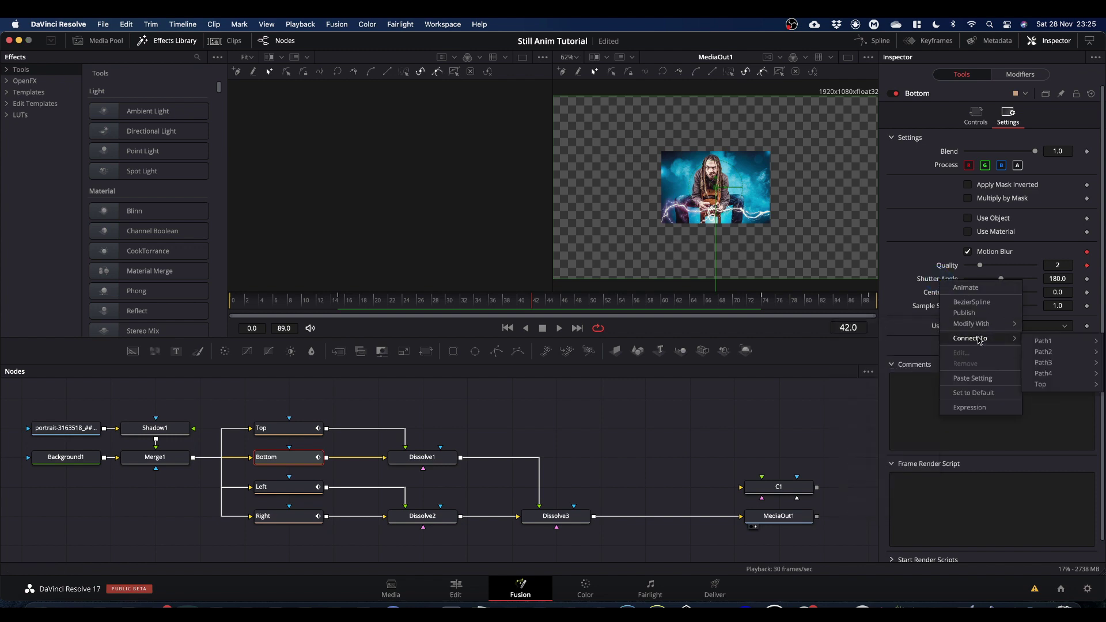
pyautogui.moveTo(1042, 384)
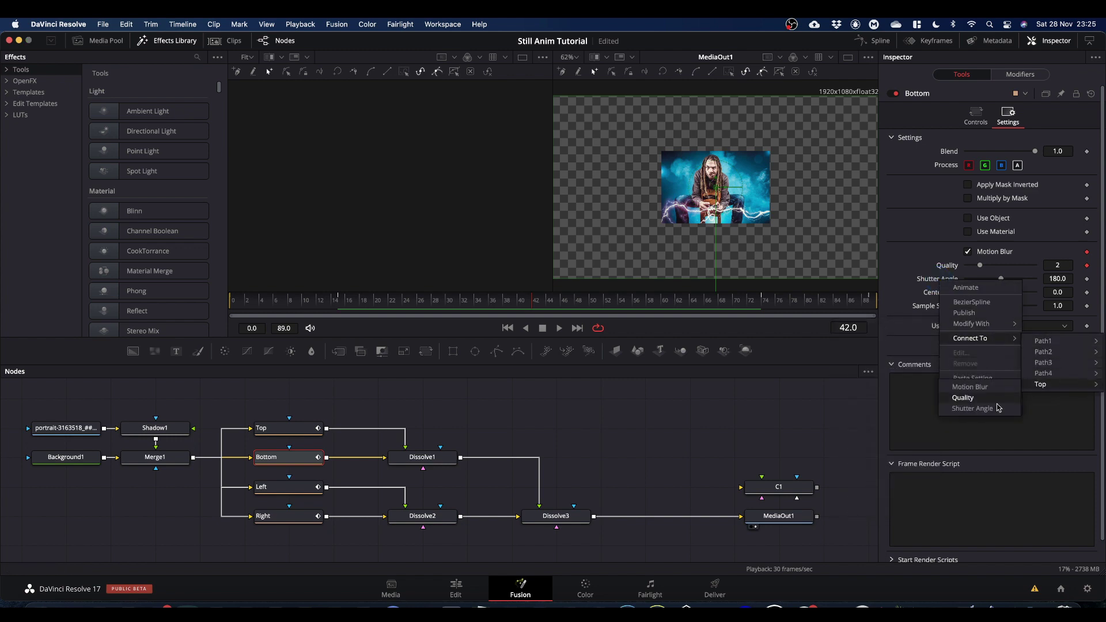
pyautogui.click(985, 410)
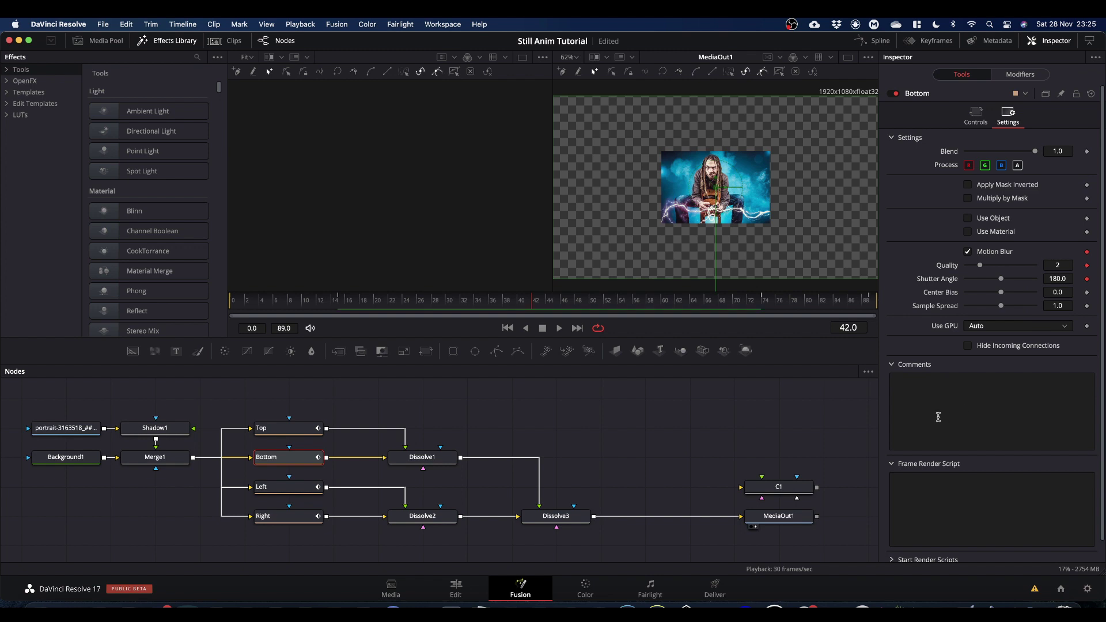
# Step: Connect the Left transform's Motion Blur setting to the published Motion Blur of the Top node
pyautogui.click(291, 494)
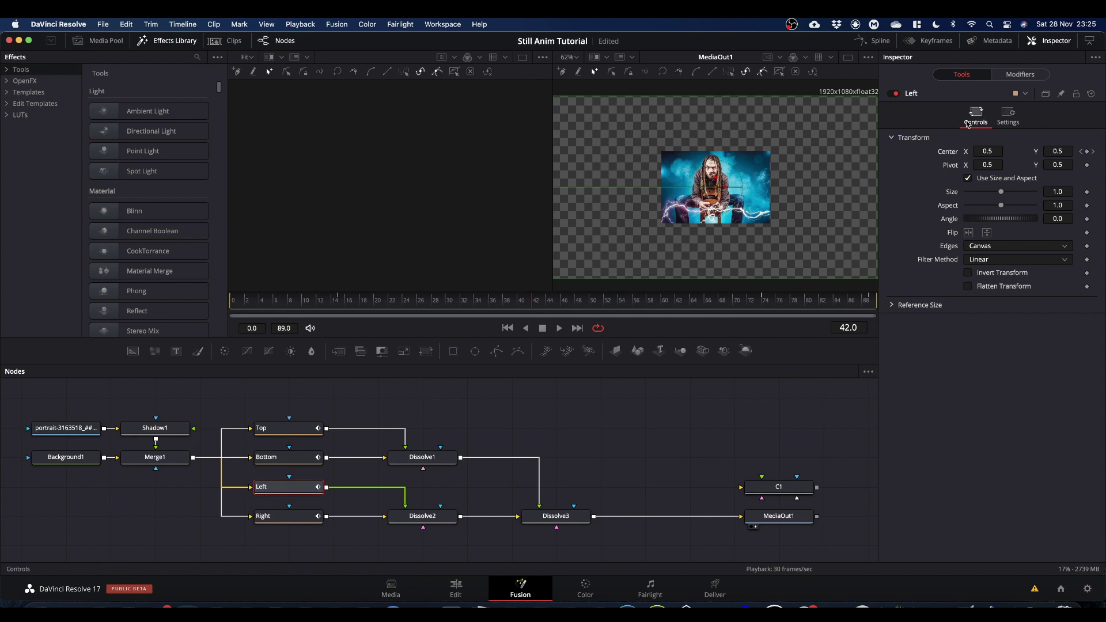
pyautogui.click(1008, 115)
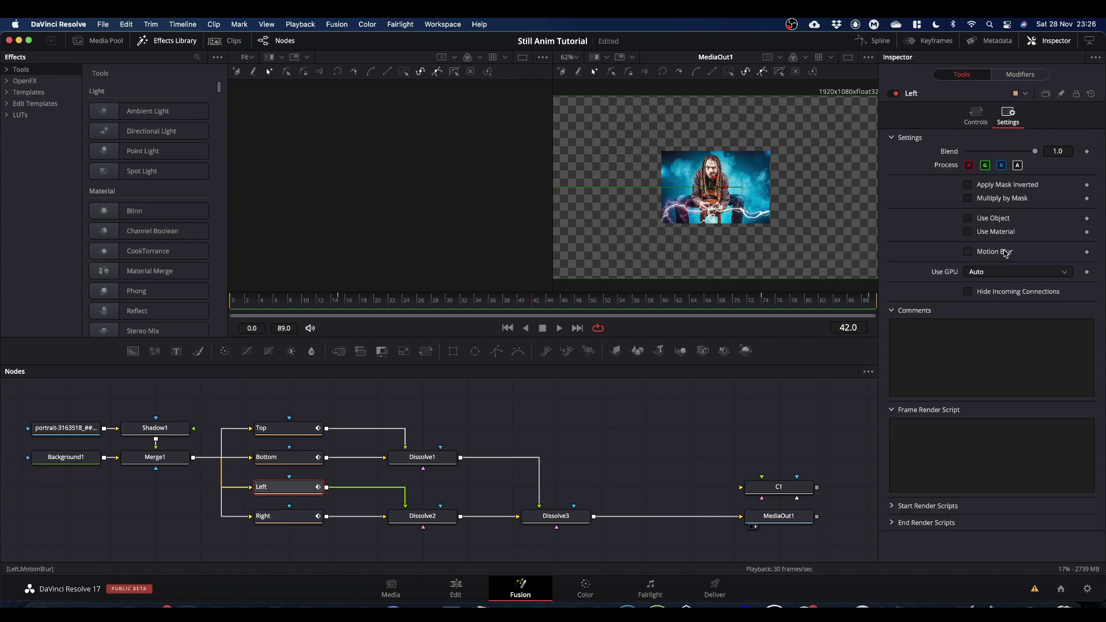
pyautogui.rightClick(1005, 253)
pyautogui.moveTo(1037, 303)
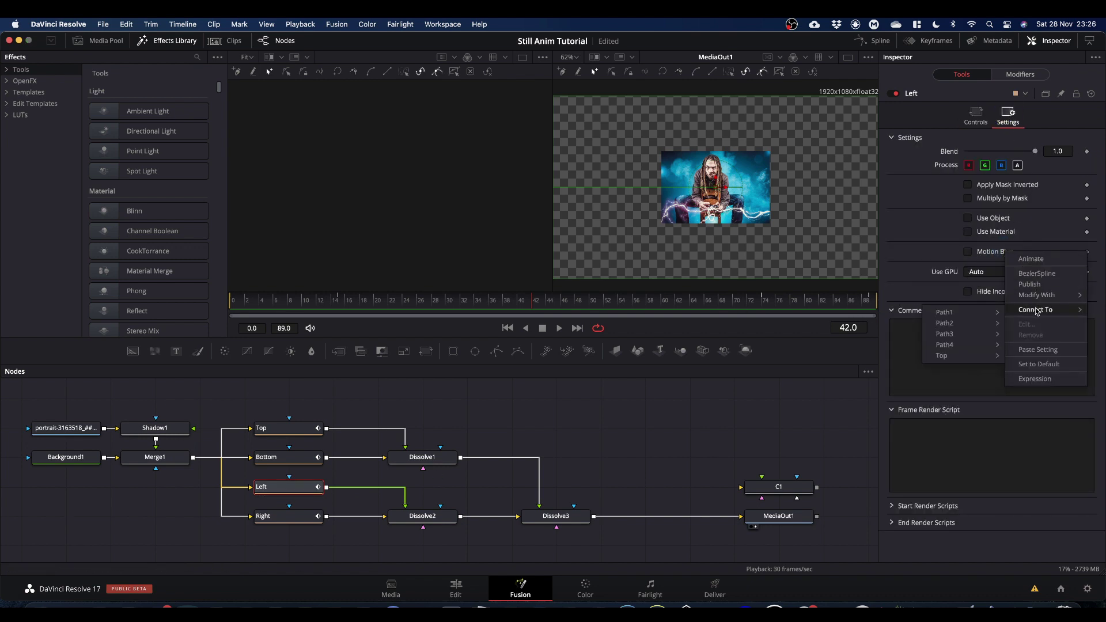
pyautogui.moveTo(944, 358)
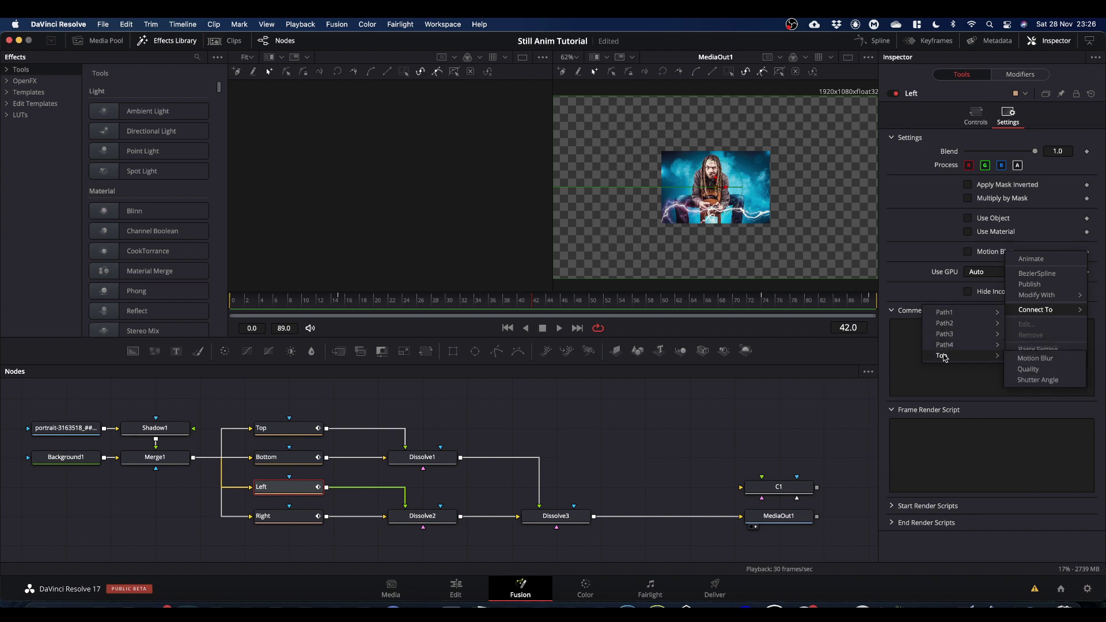
pyautogui.click(1044, 361)
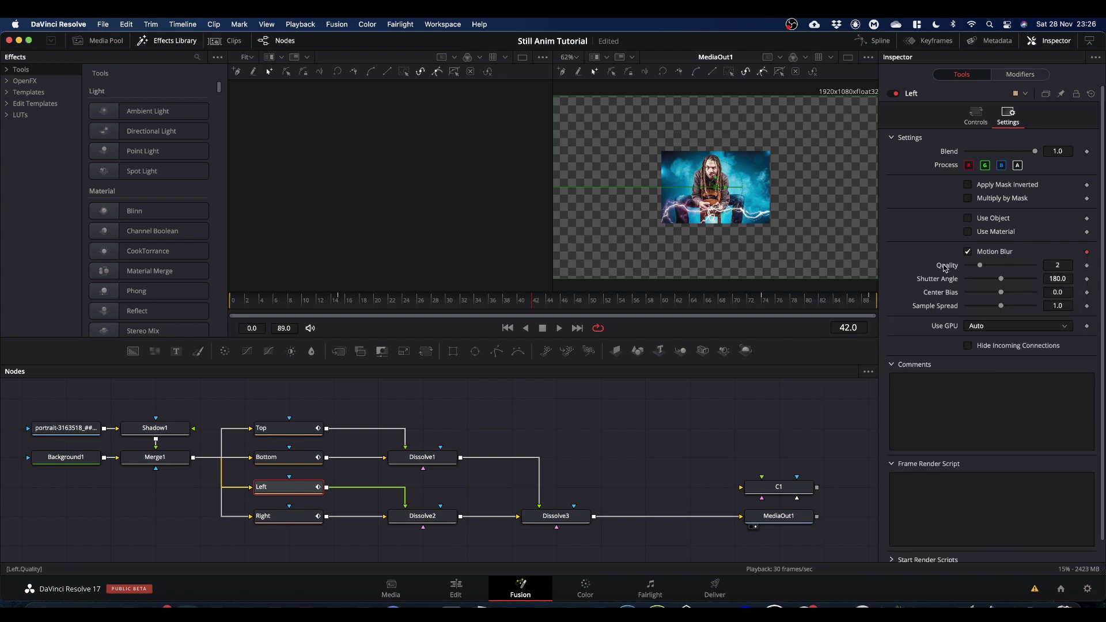
# Step: Connect the Left transform's Quality and Shutter Angle to the matching published parameters of the Top node
pyautogui.rightClick(945, 267)
pyautogui.moveTo(973, 330)
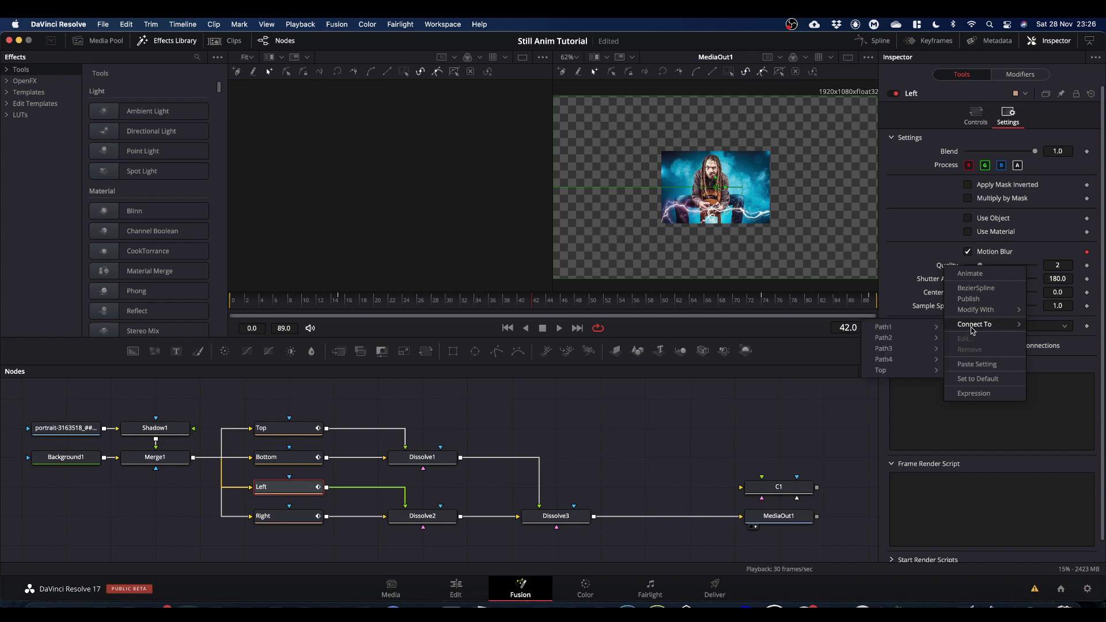
pyautogui.moveTo(916, 370)
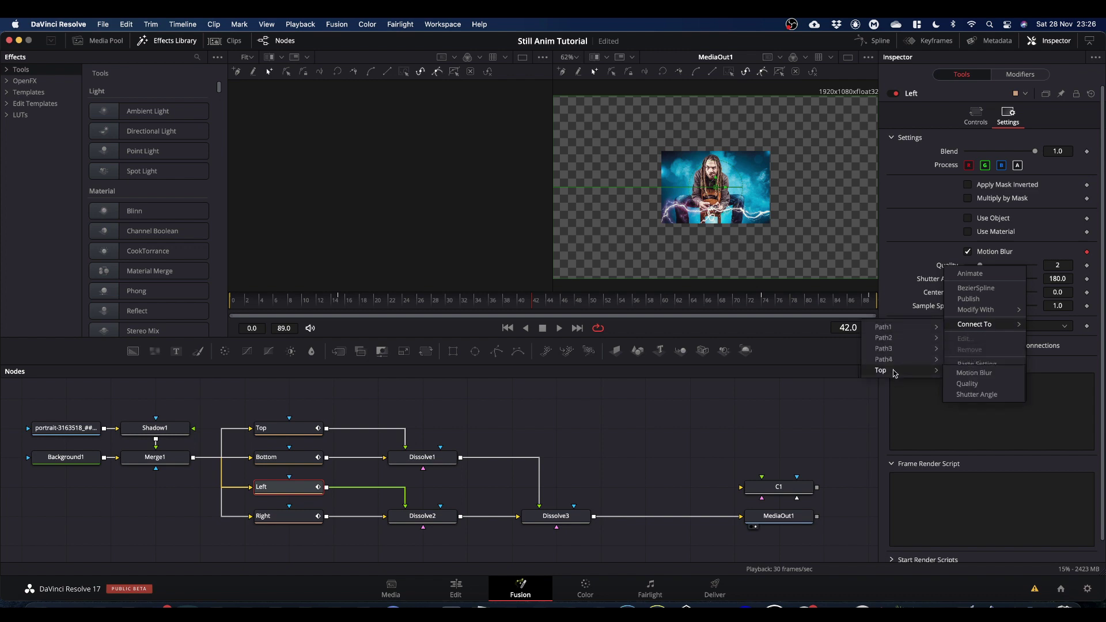
pyautogui.click(981, 384)
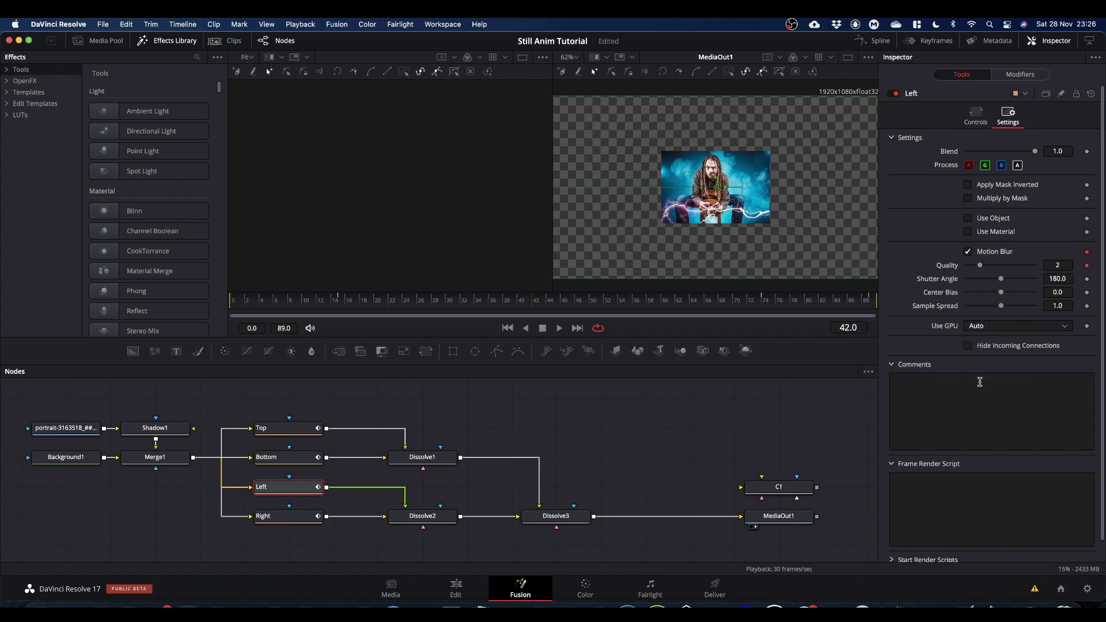
pyautogui.rightClick(947, 282)
pyautogui.moveTo(980, 337)
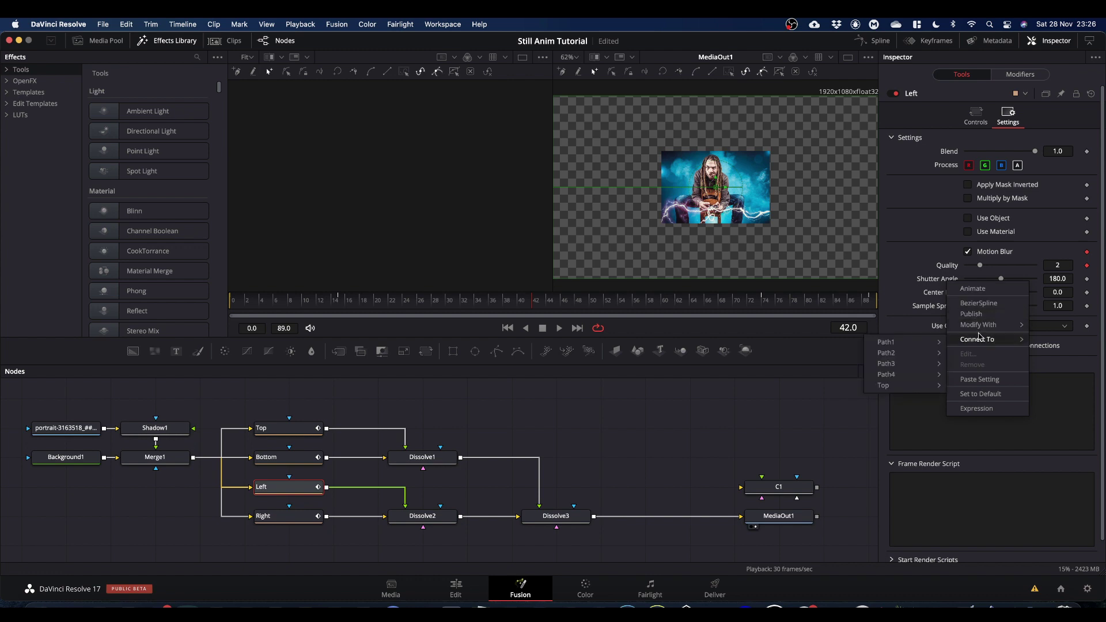
pyautogui.moveTo(894, 386)
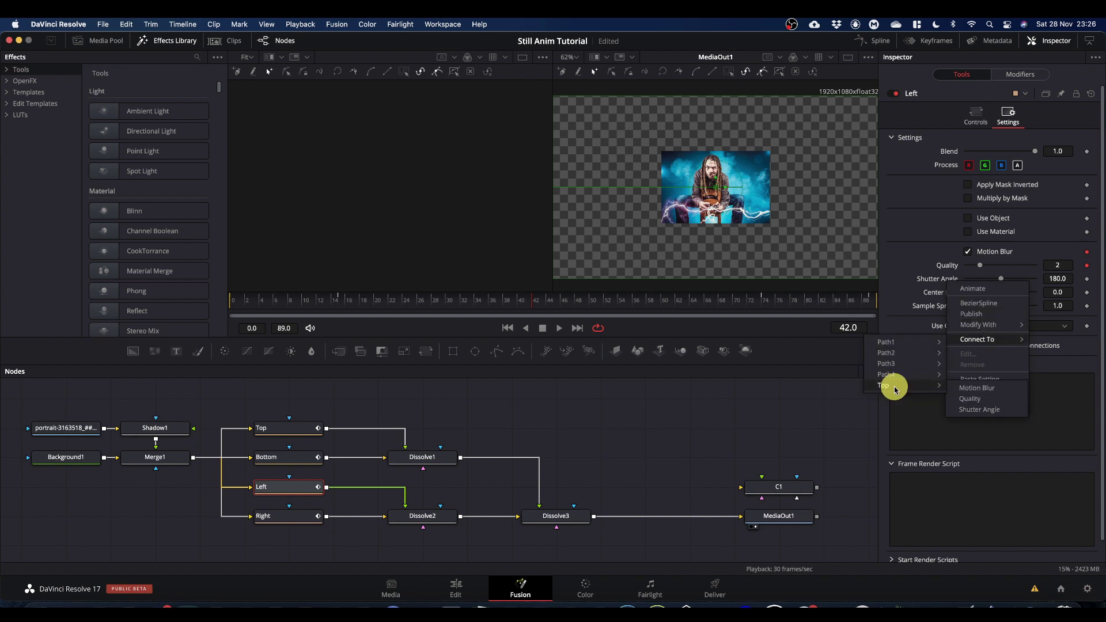
pyautogui.click(964, 410)
# Step: Connect the Right transform's Motion Blur setting to the published Motion Blur of the Top node
pyautogui.click(292, 516)
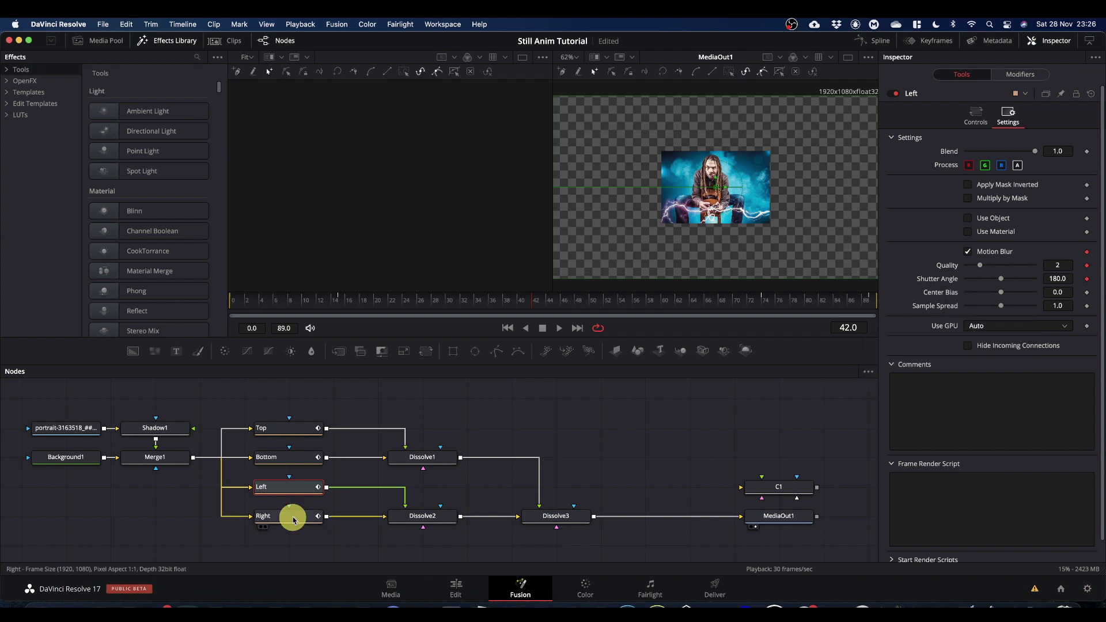
pyautogui.click(1008, 115)
pyautogui.rightClick(983, 255)
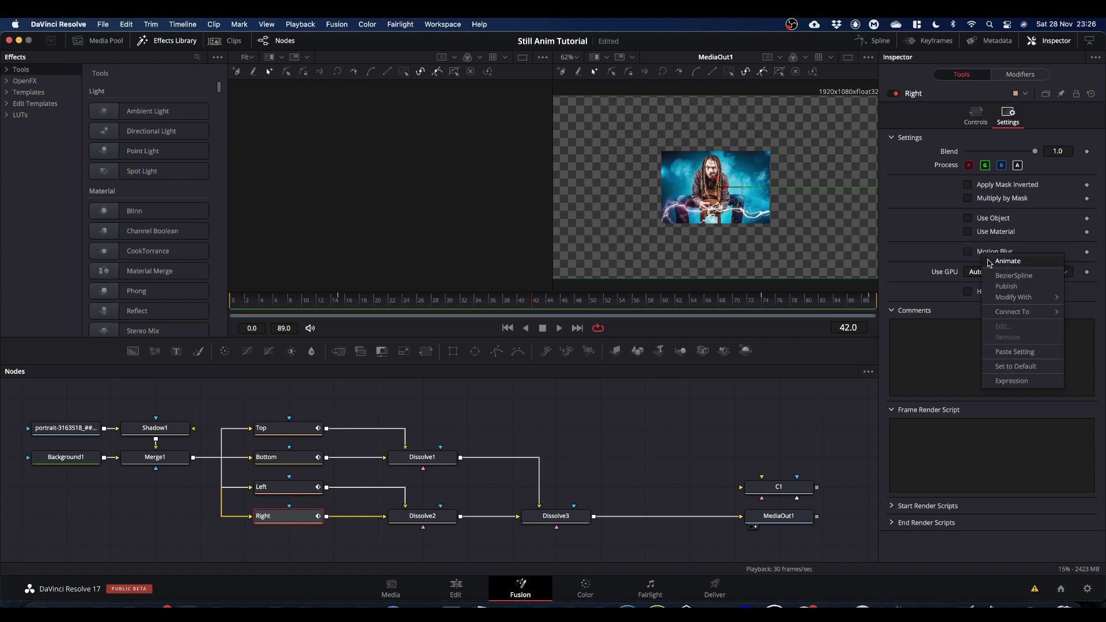
pyautogui.moveTo(1004, 314)
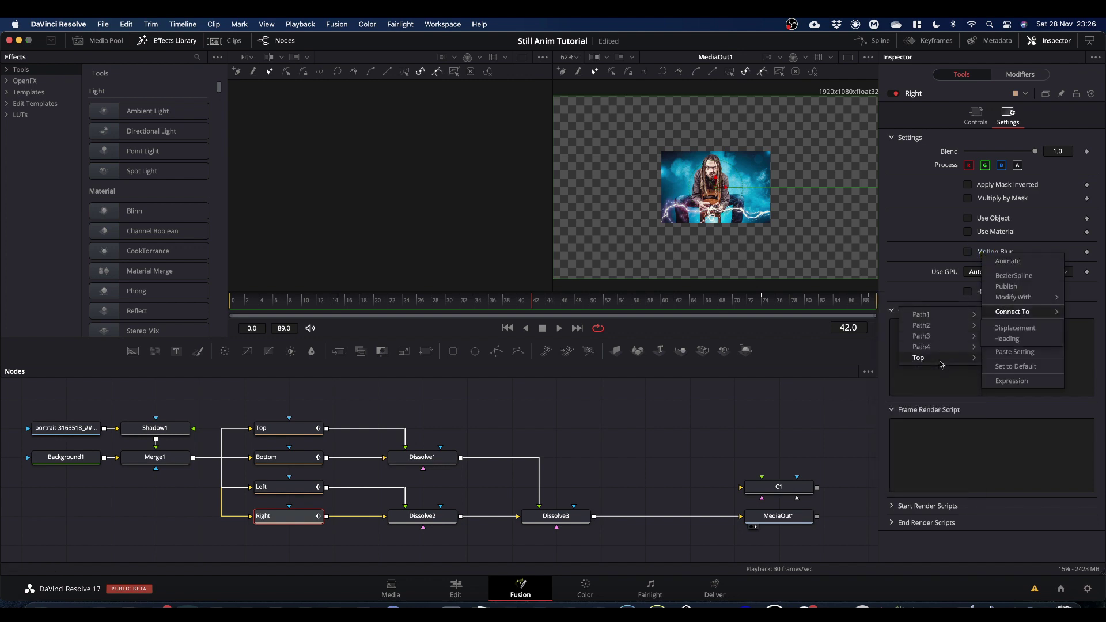
pyautogui.moveTo(942, 358)
pyautogui.click(996, 361)
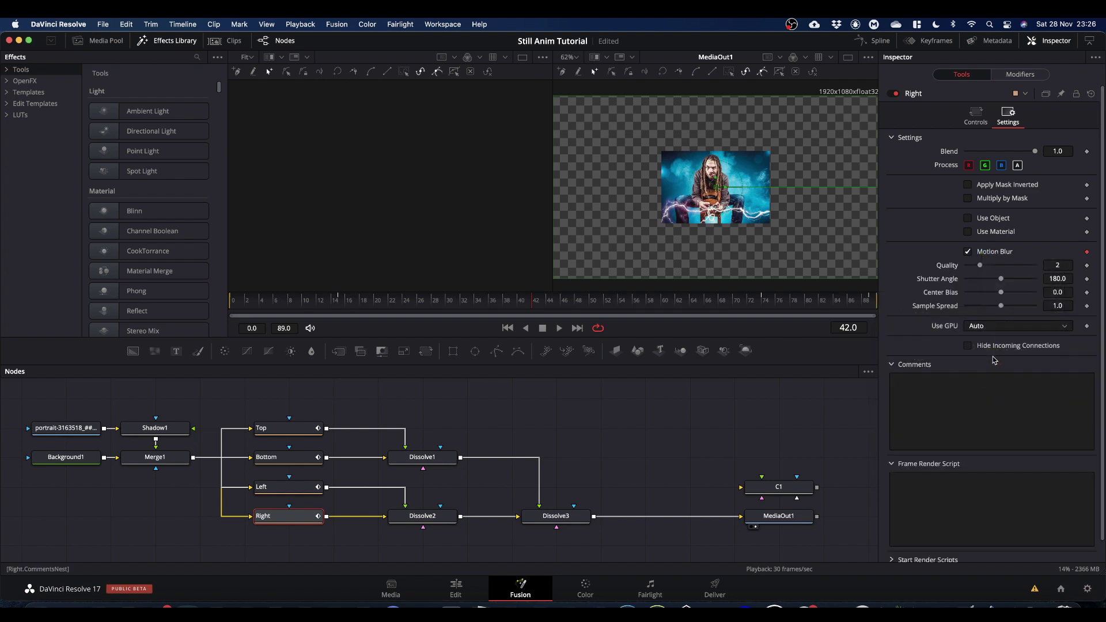
# Step: Connect the Right transform's Quality and Shutter Angle to the matching published parameters of the Top node
pyautogui.rightClick(950, 268)
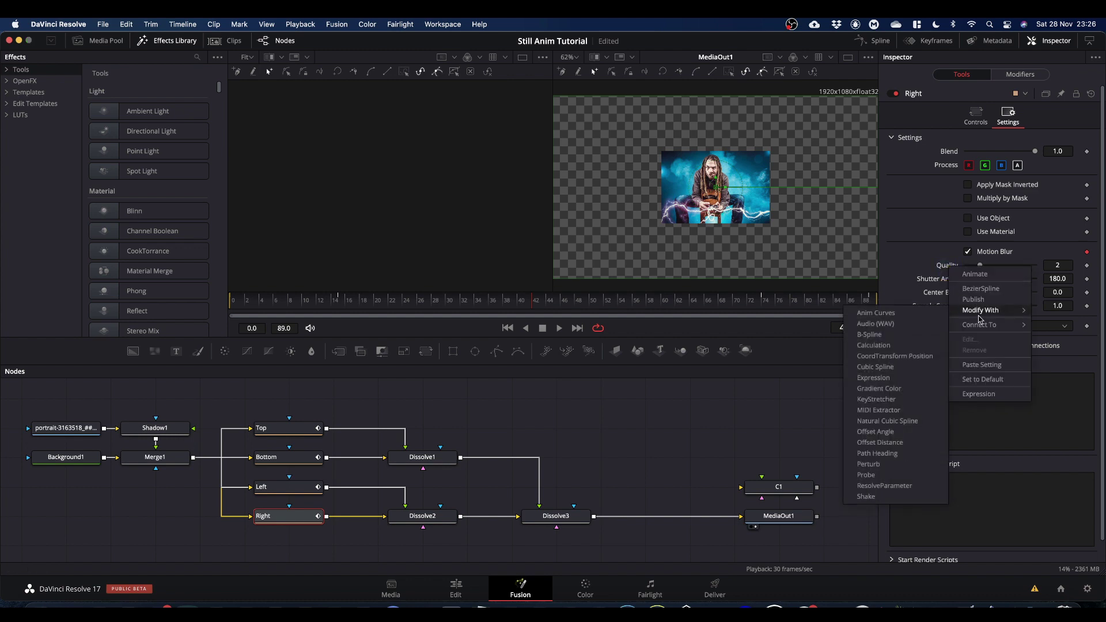
pyautogui.moveTo(982, 325)
pyautogui.moveTo(916, 369)
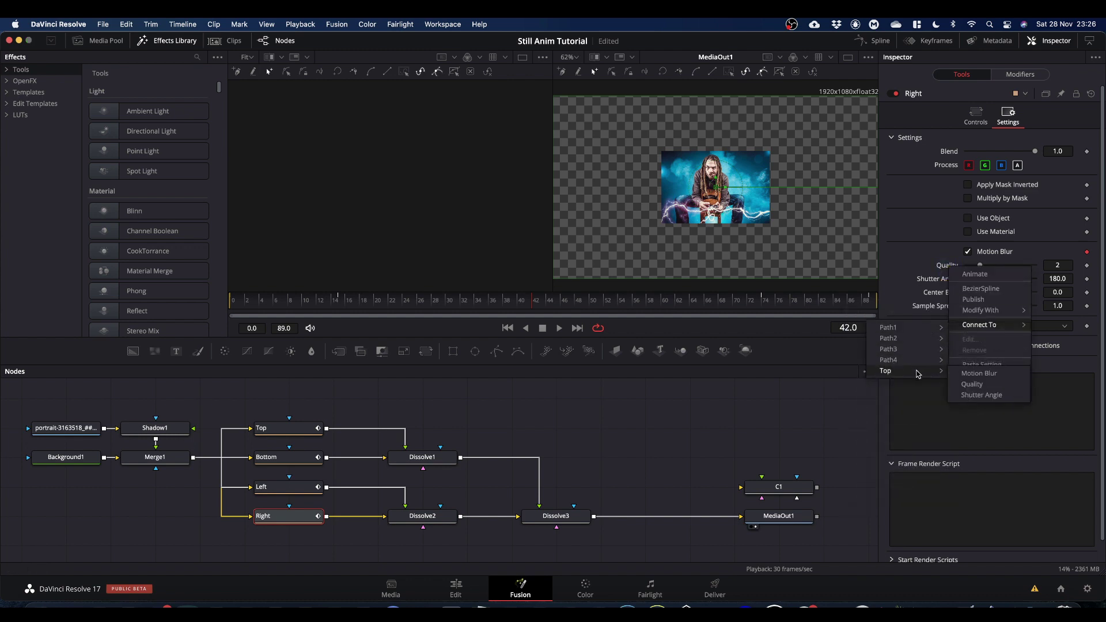
pyautogui.click(974, 374)
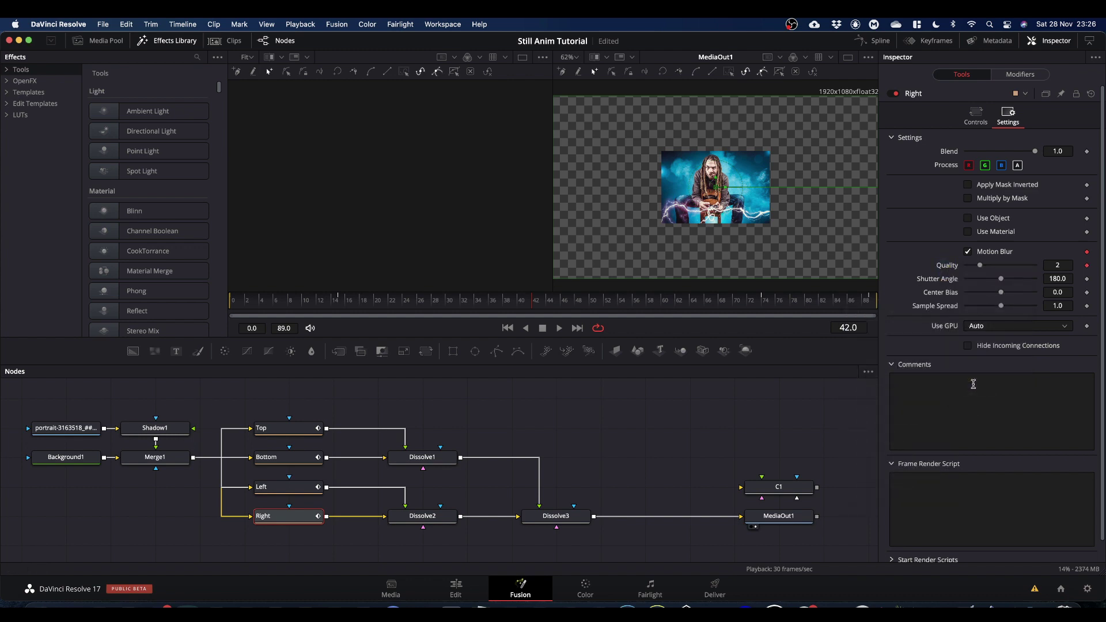
pyautogui.rightClick(948, 282)
pyautogui.moveTo(976, 337)
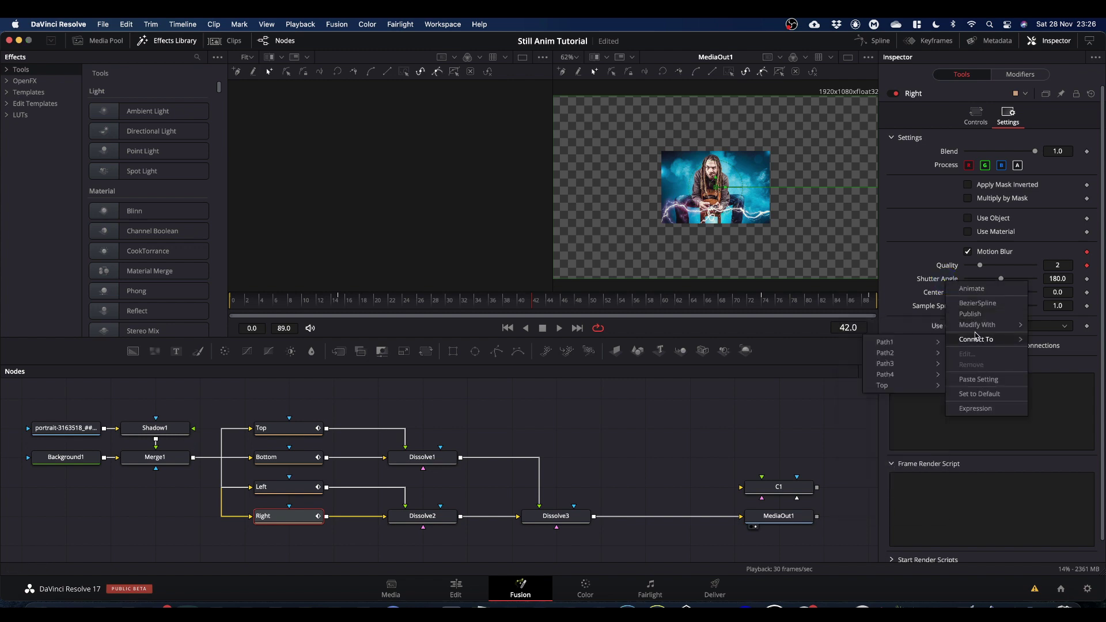
pyautogui.moveTo(901, 386)
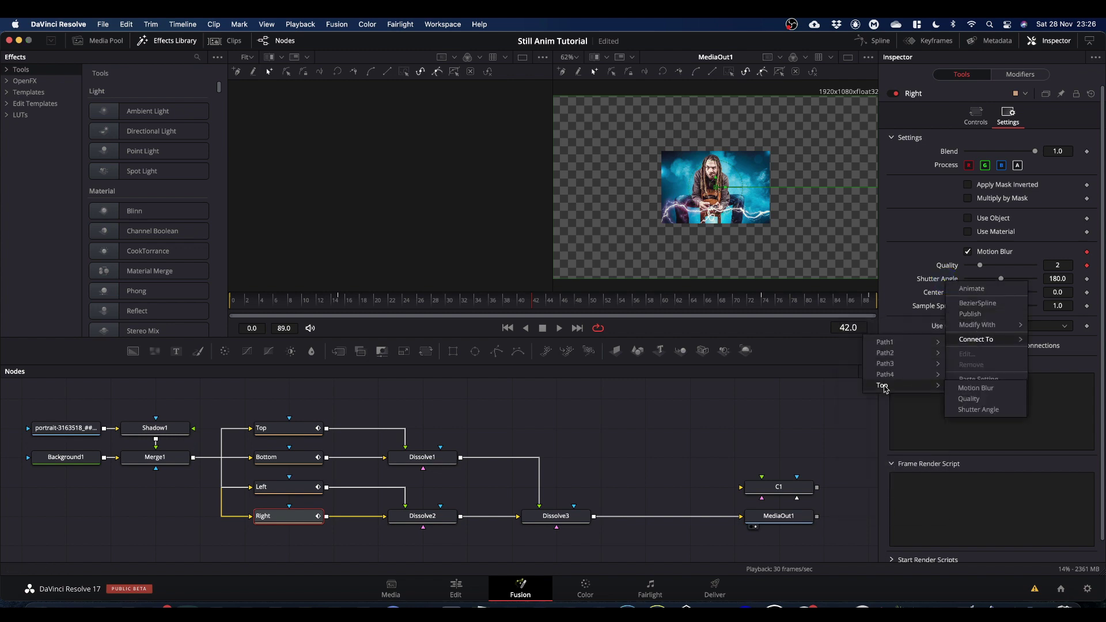
pyautogui.click(981, 411)
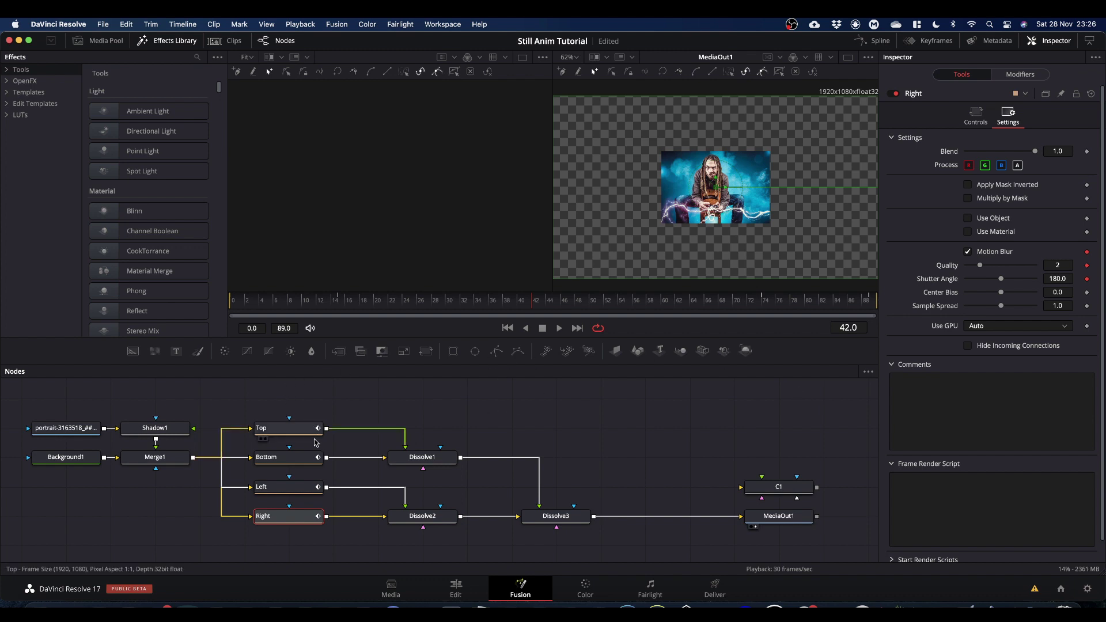
# Step: Insert a Keyframe Stretcher node between Dissolve3 and MediaOut1
pyautogui.click(275, 433)
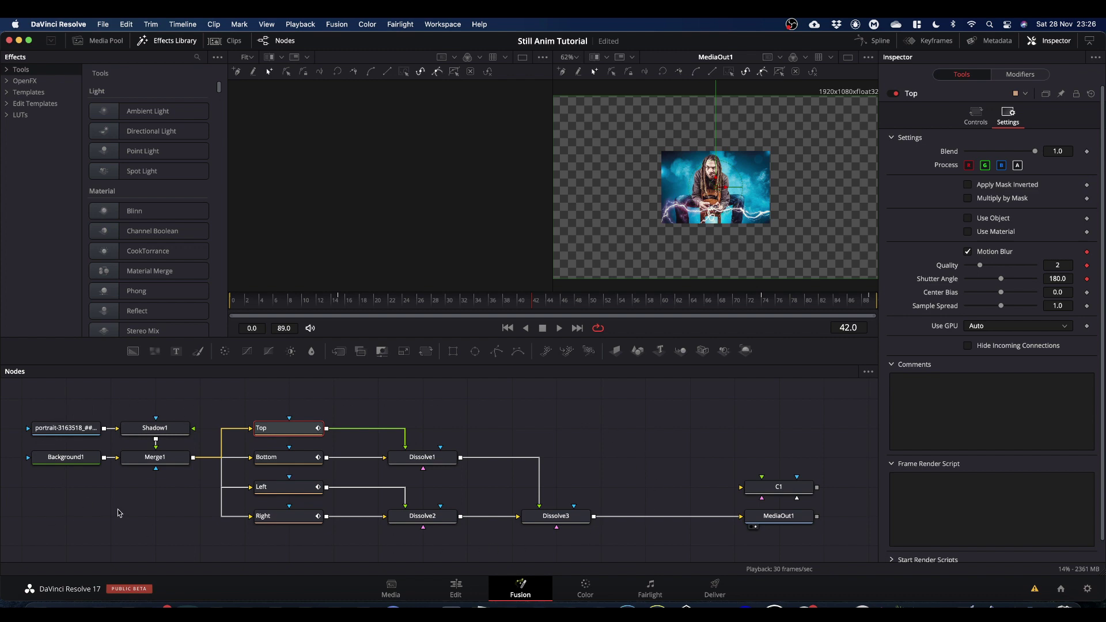
pyautogui.click(556, 515)
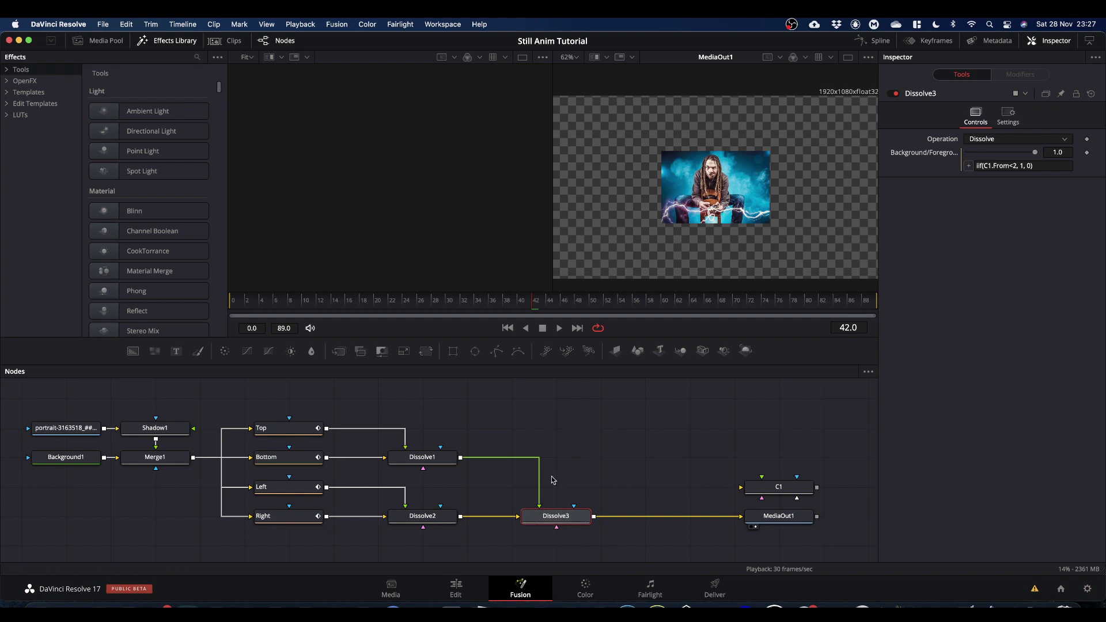
pyautogui.hotkey('shift', 'space')
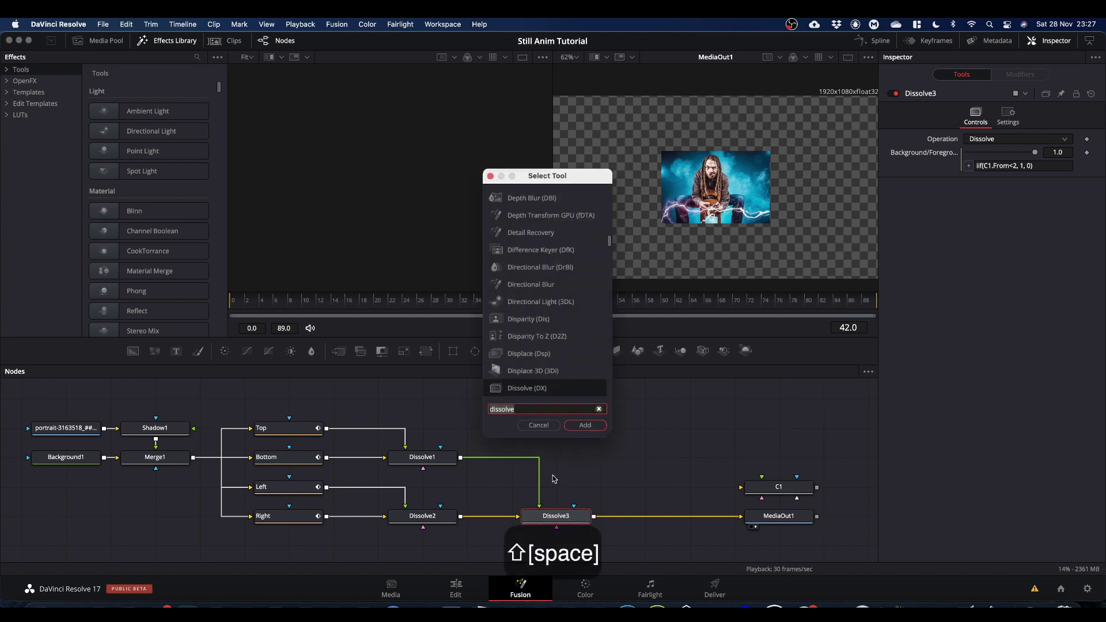
pyautogui.write('keyf')
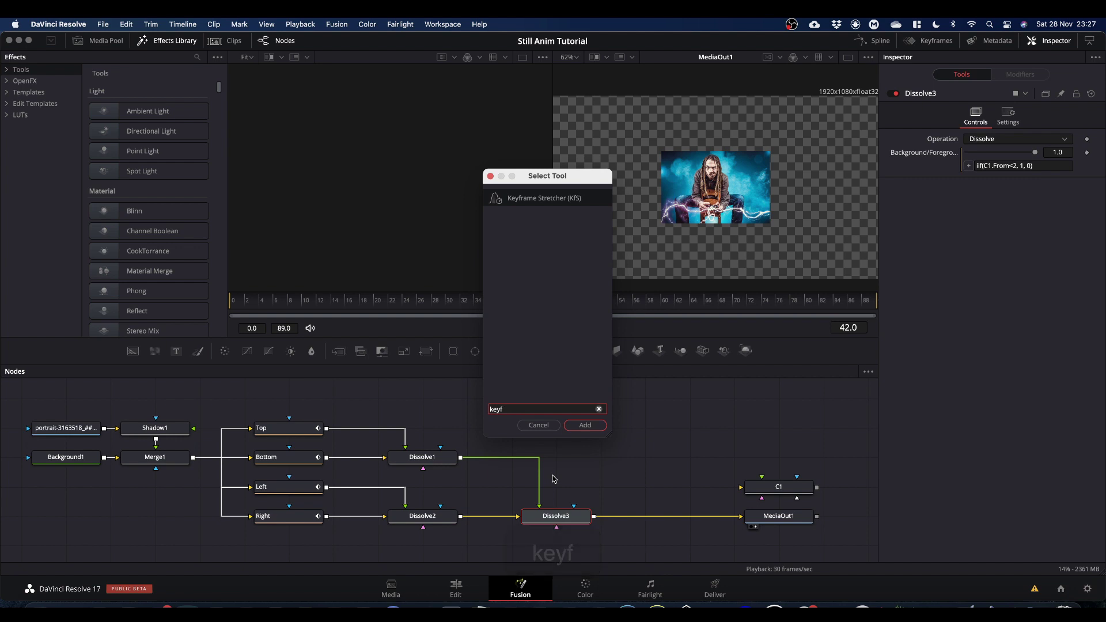
pyautogui.press('Return')
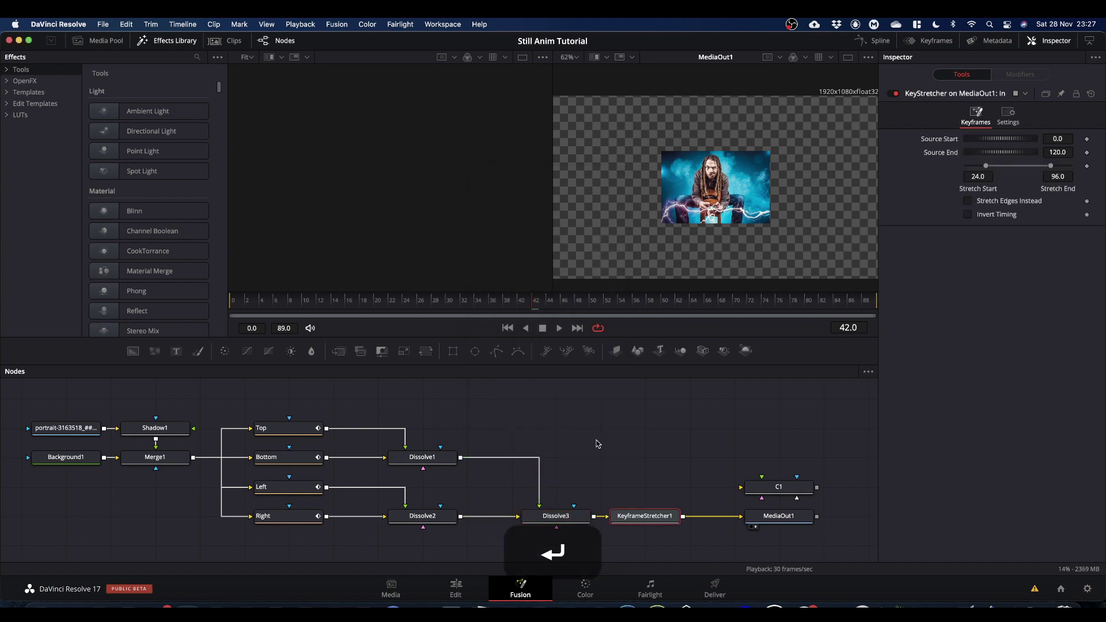
pyautogui.click(650, 517)
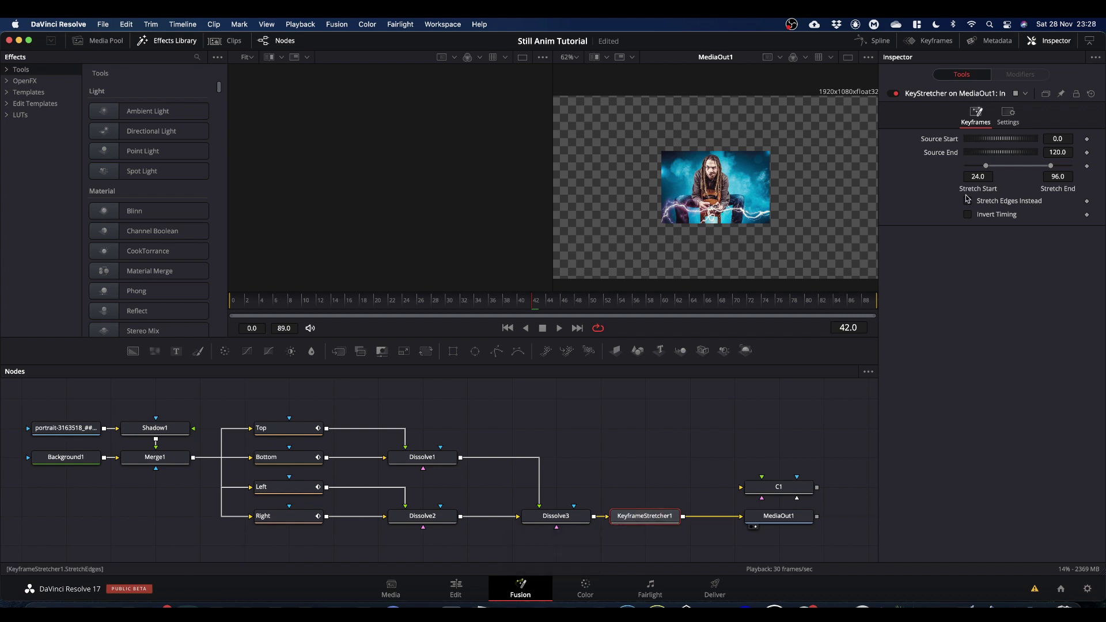
# Step: Go to the last frame of the composition and set the Keyframe Stretcher's Source End to 89
pyautogui.moveTo(851, 306); pyautogui.dragTo(896, 309)
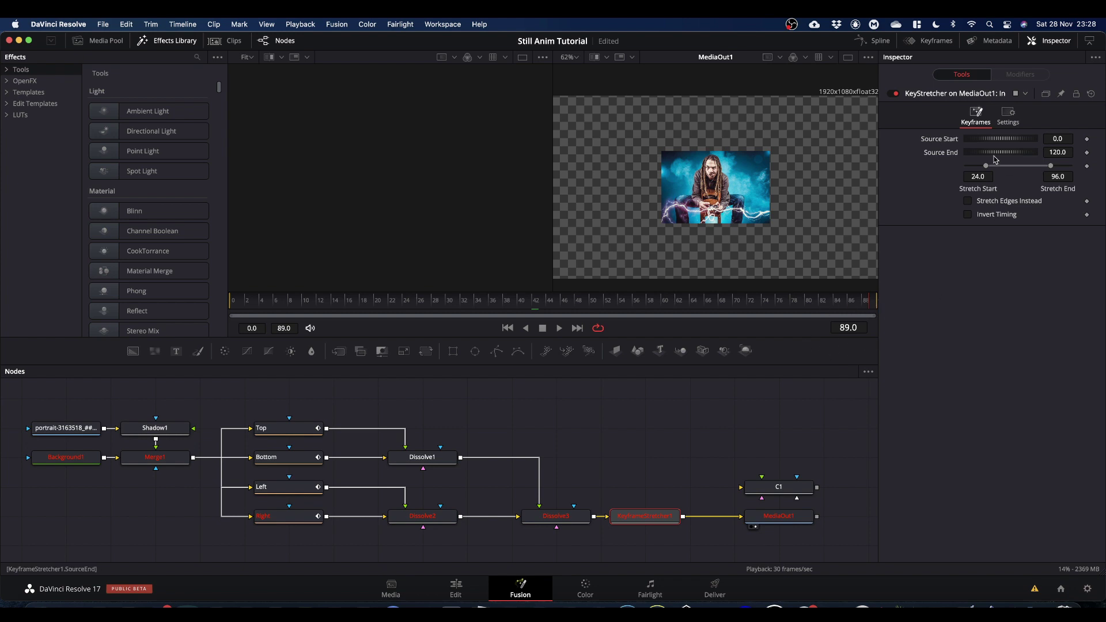
pyautogui.click(1058, 152)
pyautogui.write('89')
pyautogui.press('Return')
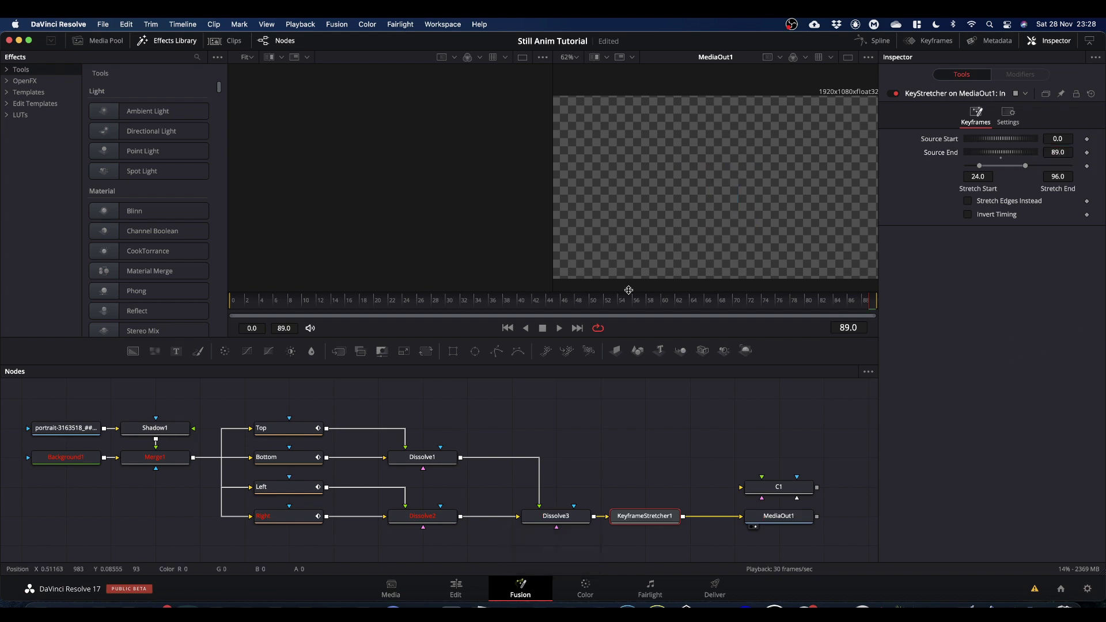
# Step: Check the Top node's keyframe positions and set the Keyframe Stretcher's Stretch Start to 16 and Stretch End to 73
pyautogui.click(295, 431)
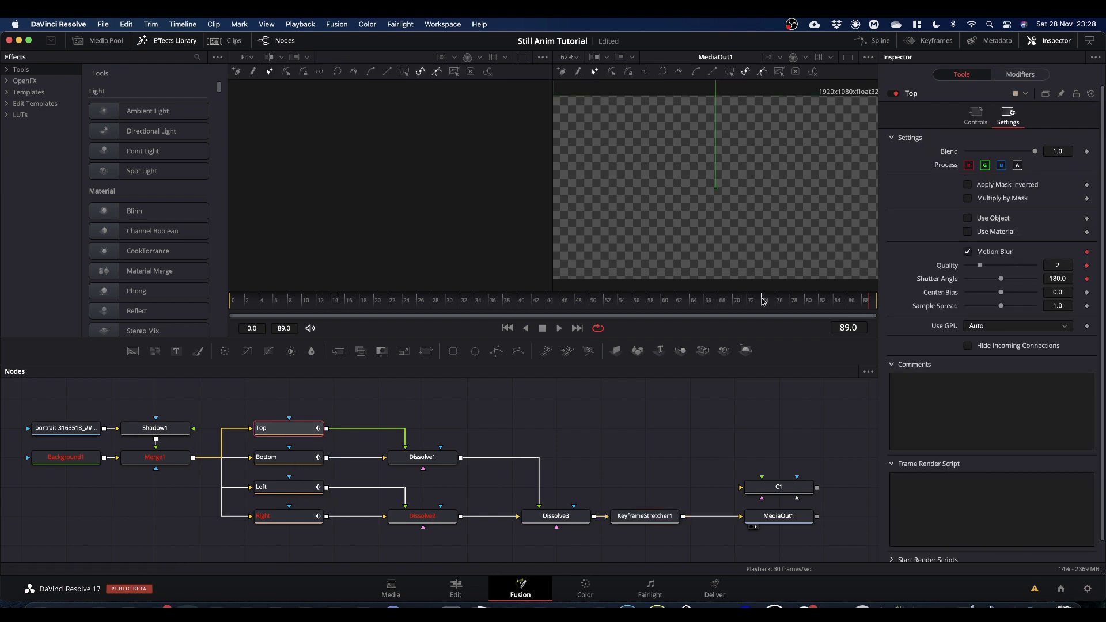
pyautogui.click(640, 517)
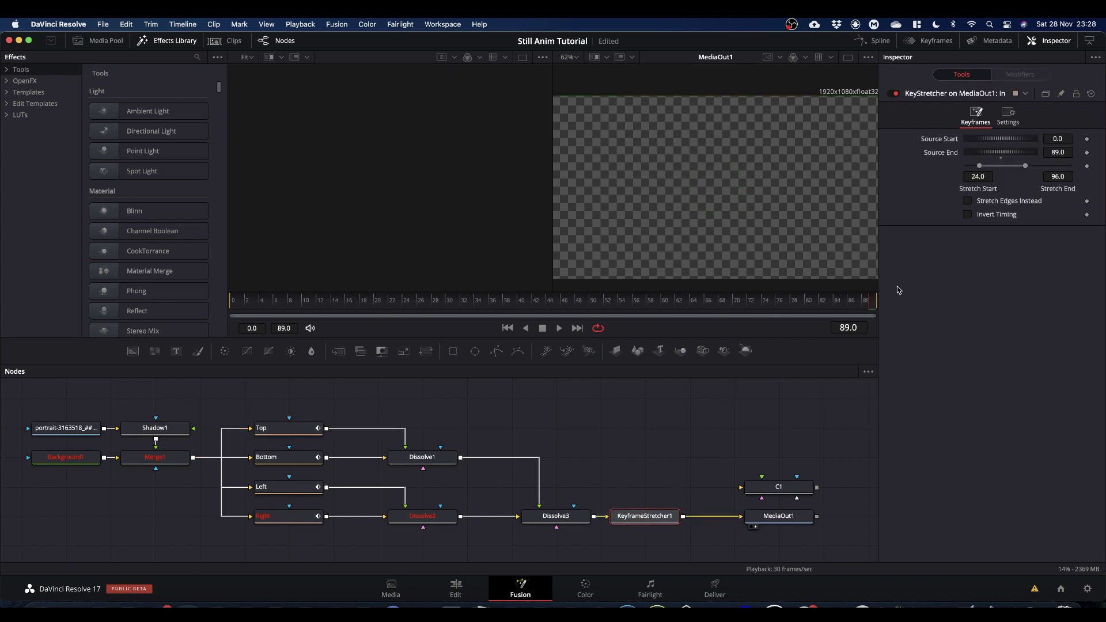
pyautogui.click(977, 177)
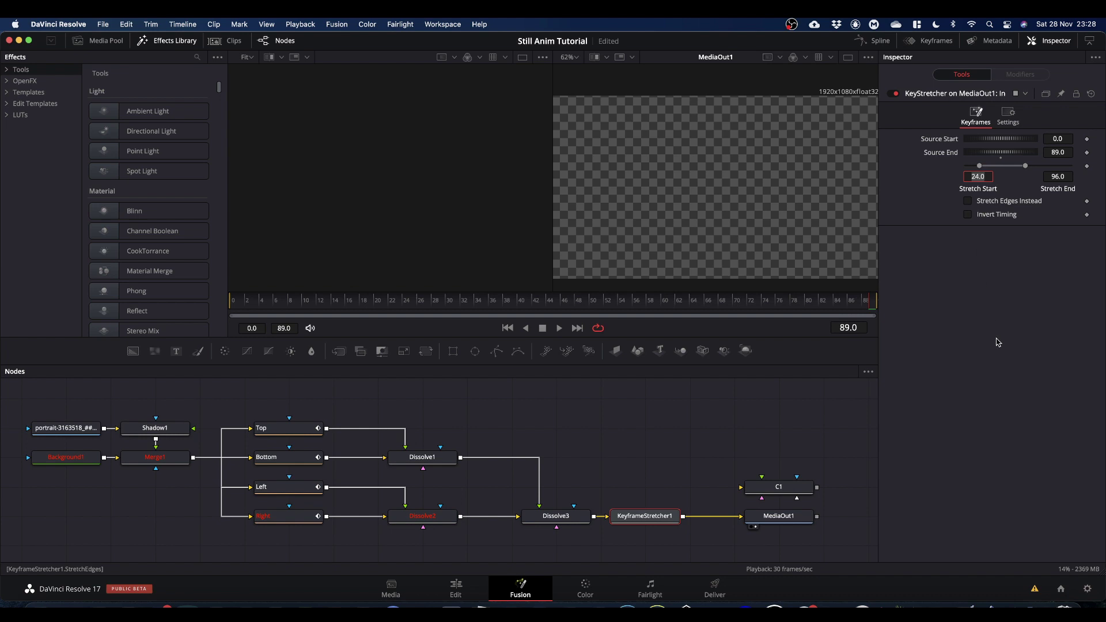
pyautogui.write('16')
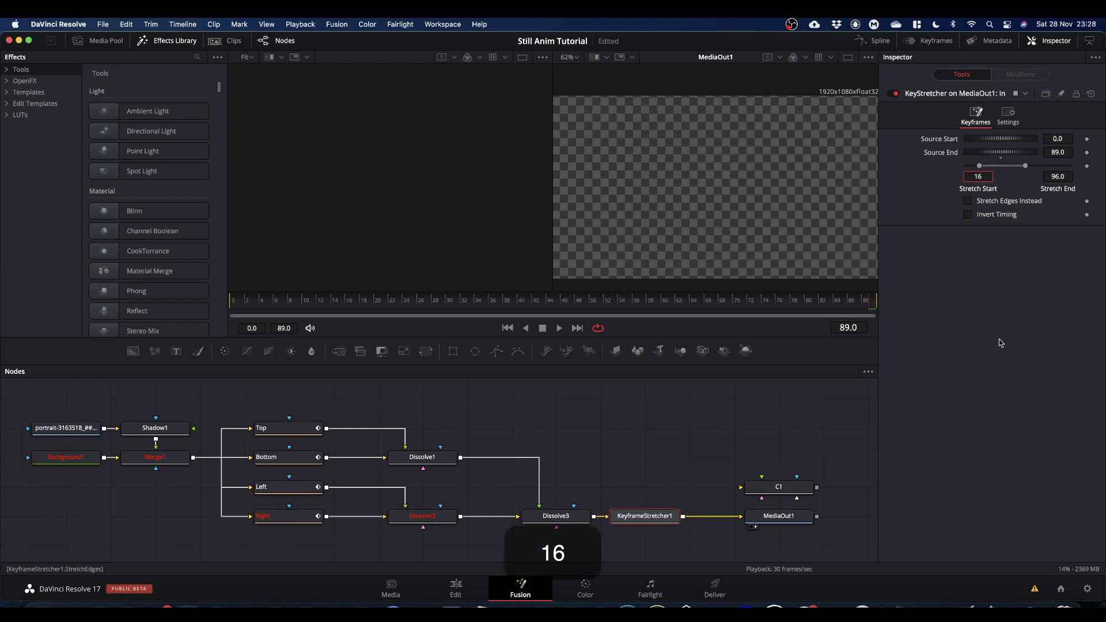
pyautogui.click(1057, 177)
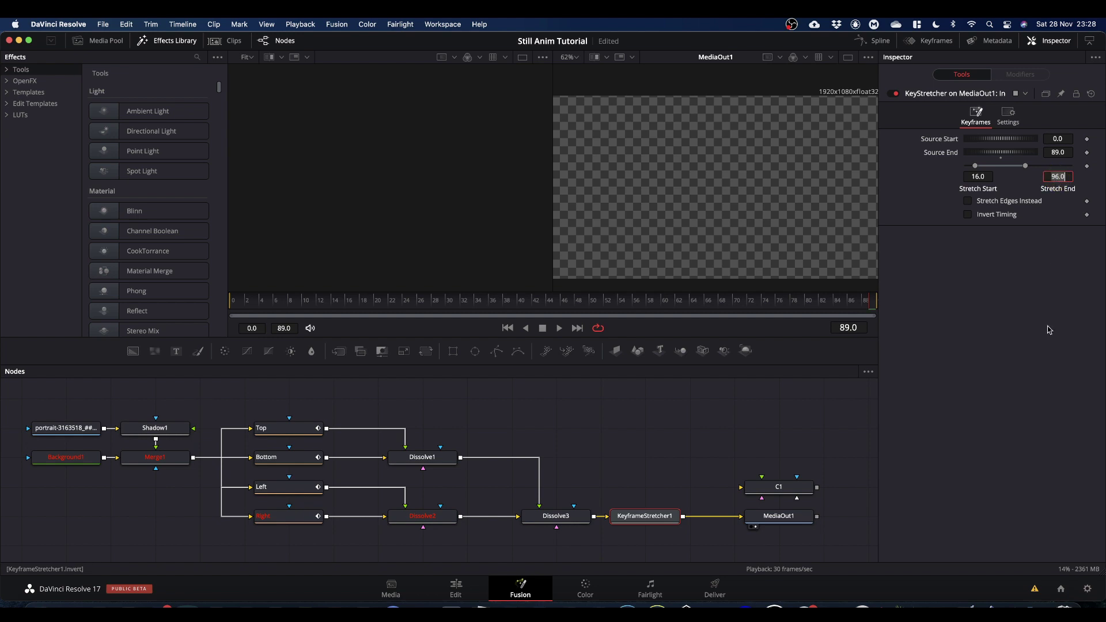
pyautogui.write('73')
pyautogui.click(1033, 339)
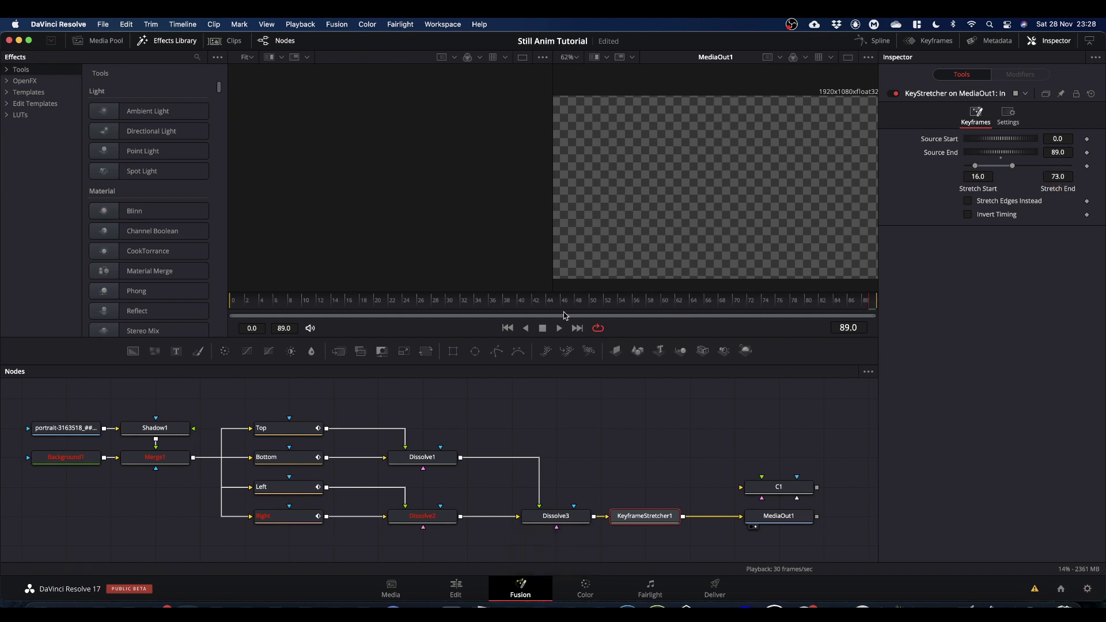
# Step: Play back the animation and check the direction options of C1's From control
pyautogui.press('space')
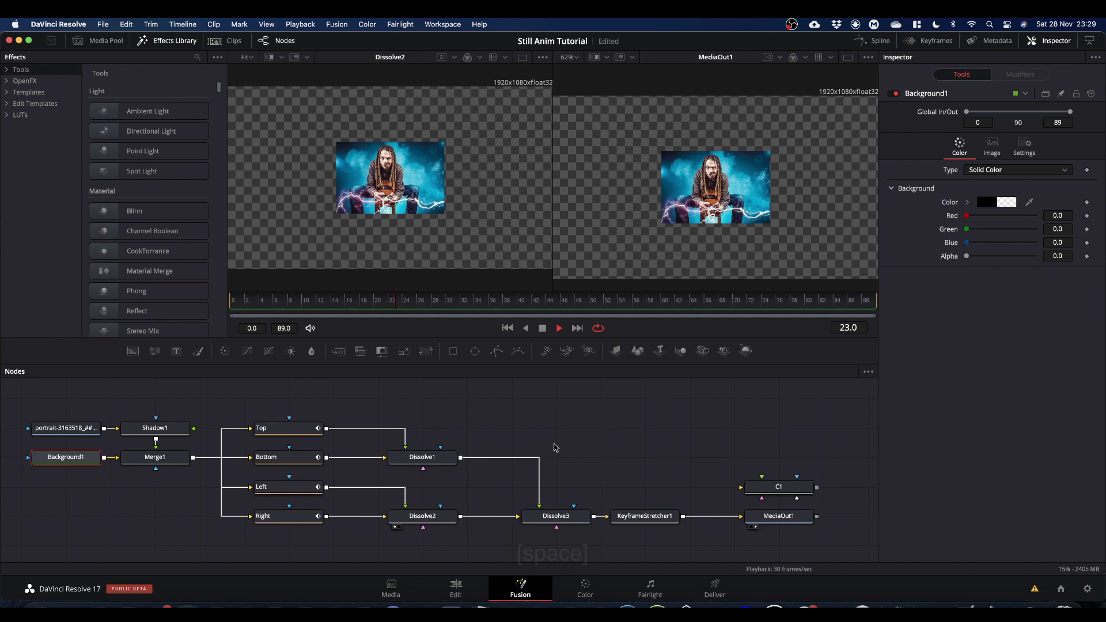
pyautogui.press('space')
pyautogui.press('space')
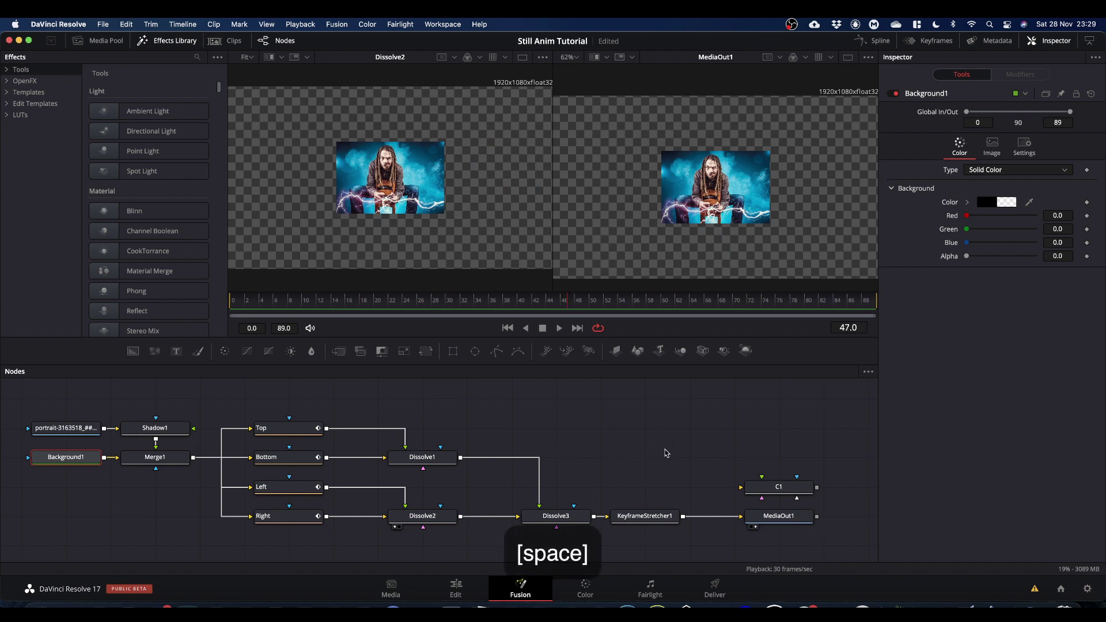
pyautogui.click(777, 487)
pyautogui.click(1000, 323)
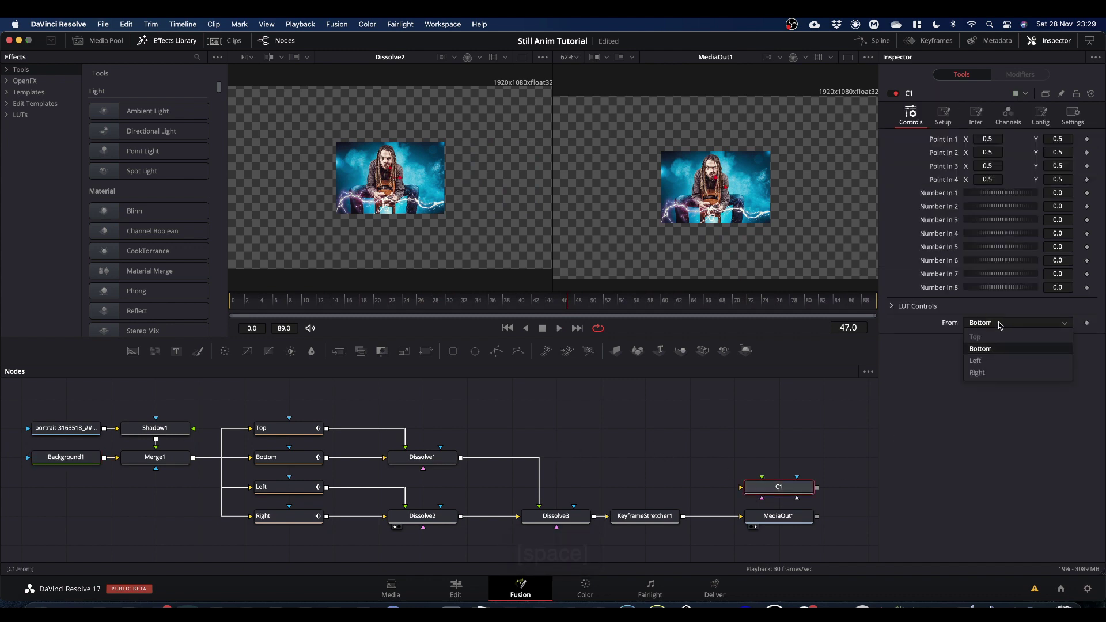
pyautogui.press('space')
pyautogui.click(916, 381)
pyautogui.press('space')
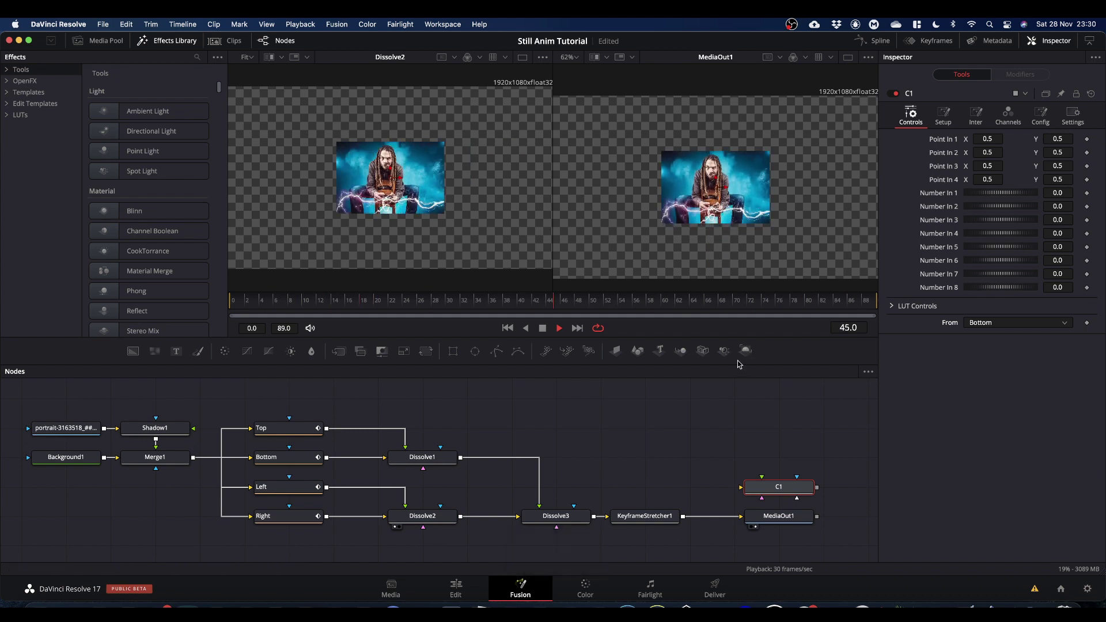
# Step: Clear Dissolve2 from its viewer and play the animation with C1's From control set to Left
pyautogui.click(396, 527)
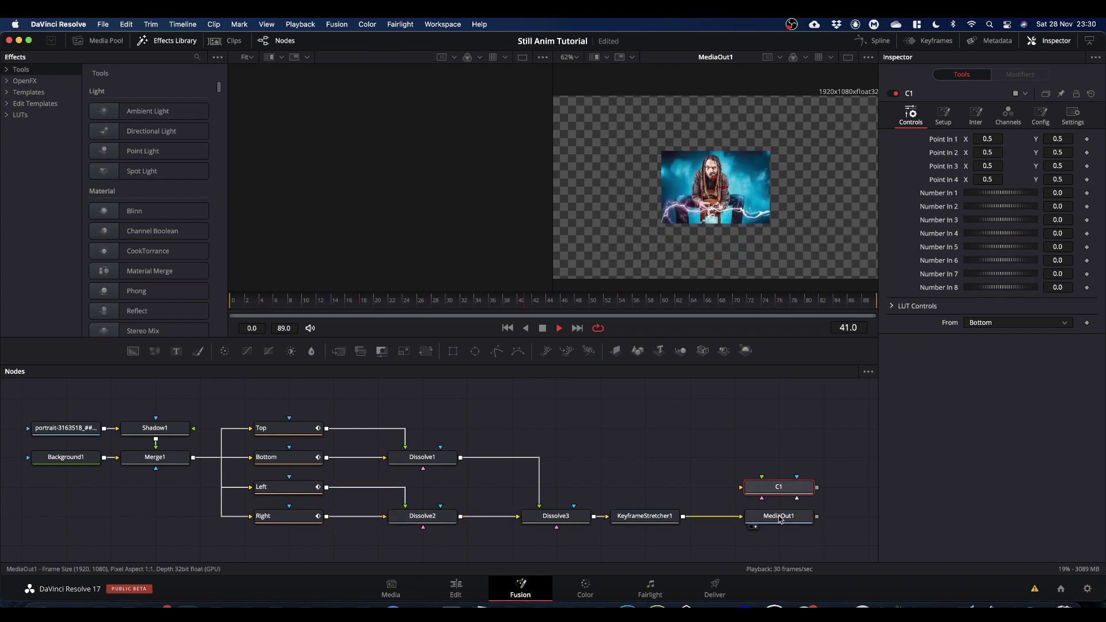
pyautogui.press('space')
pyautogui.click(1004, 323)
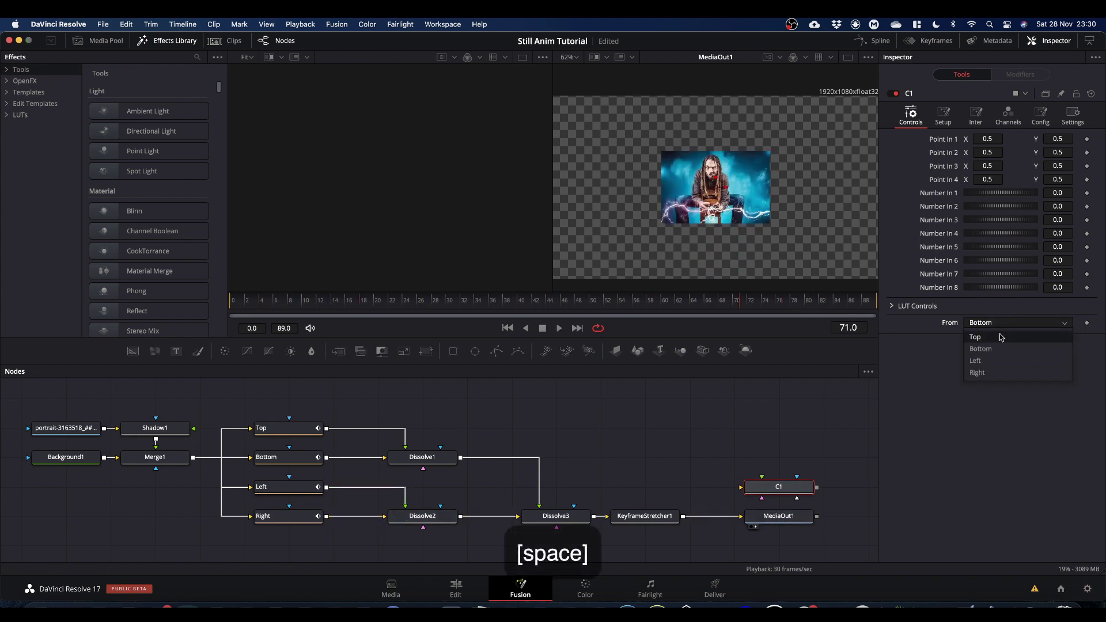
pyautogui.click(992, 360)
pyautogui.press('space')
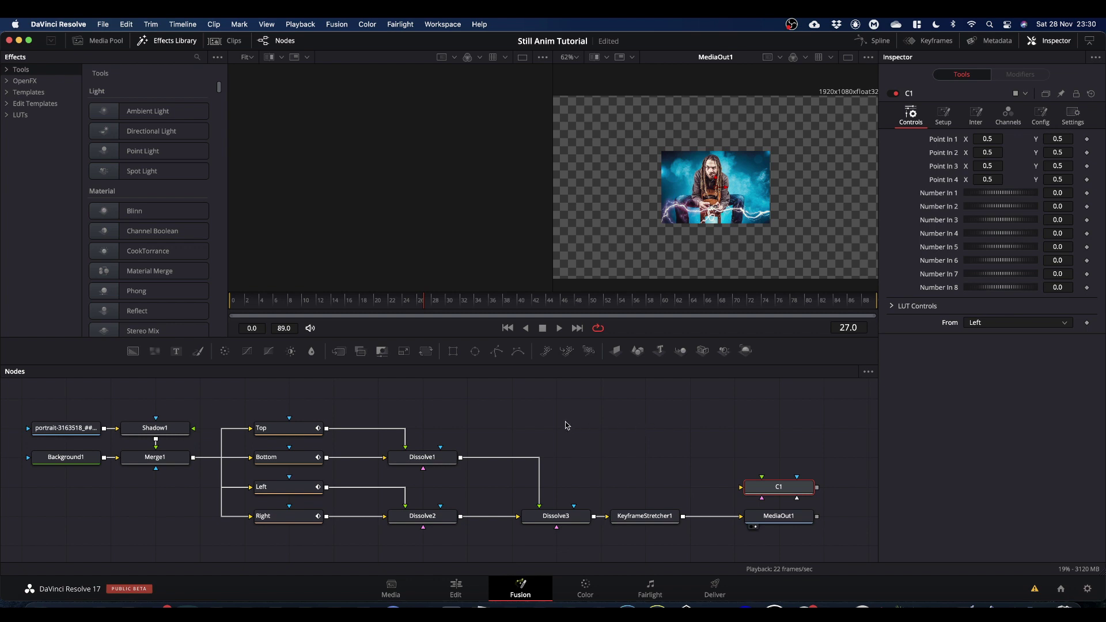
# Step: Review the portrait loader, Merge1, C1 and Top nodes in the node graph
pyautogui.moveTo(563, 417); pyautogui.dragTo(614, 419)
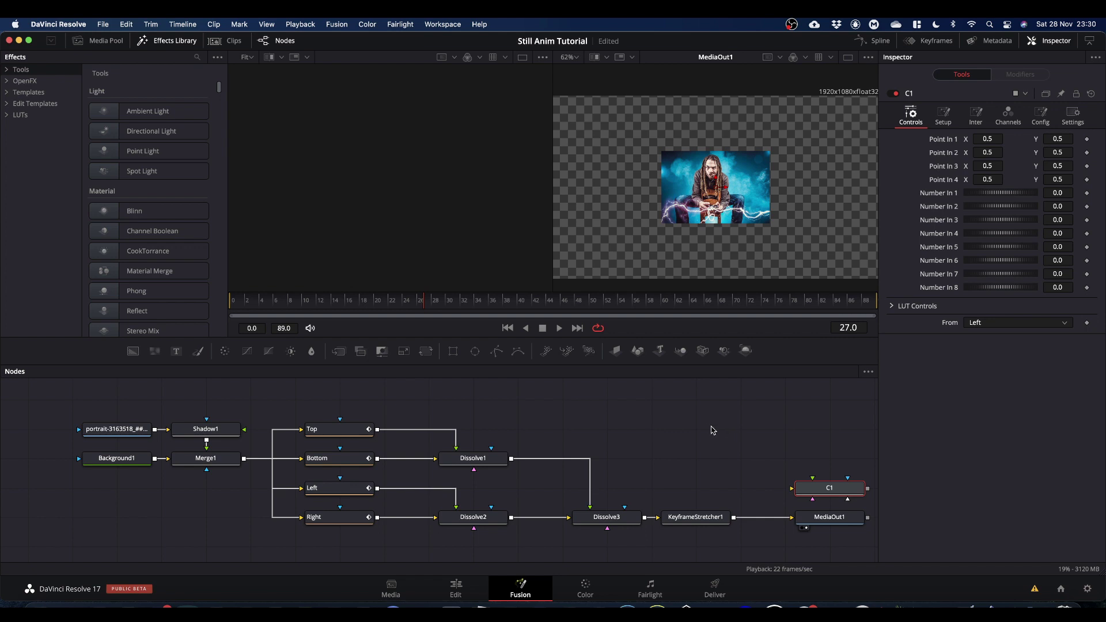
pyautogui.hscroll(3, 692, 426)
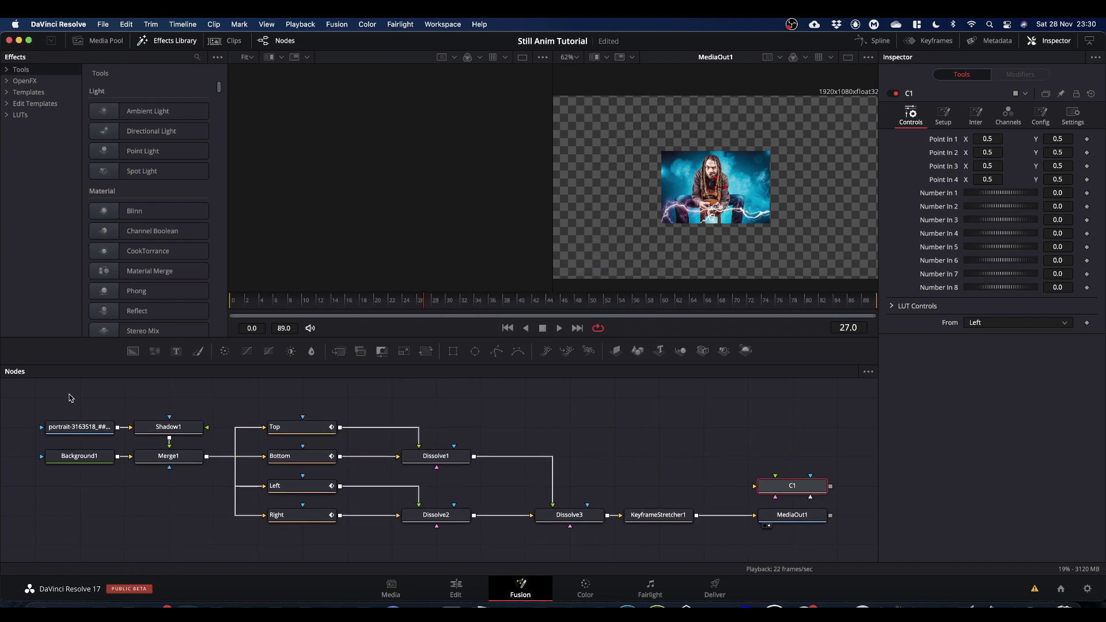
pyautogui.click(86, 432)
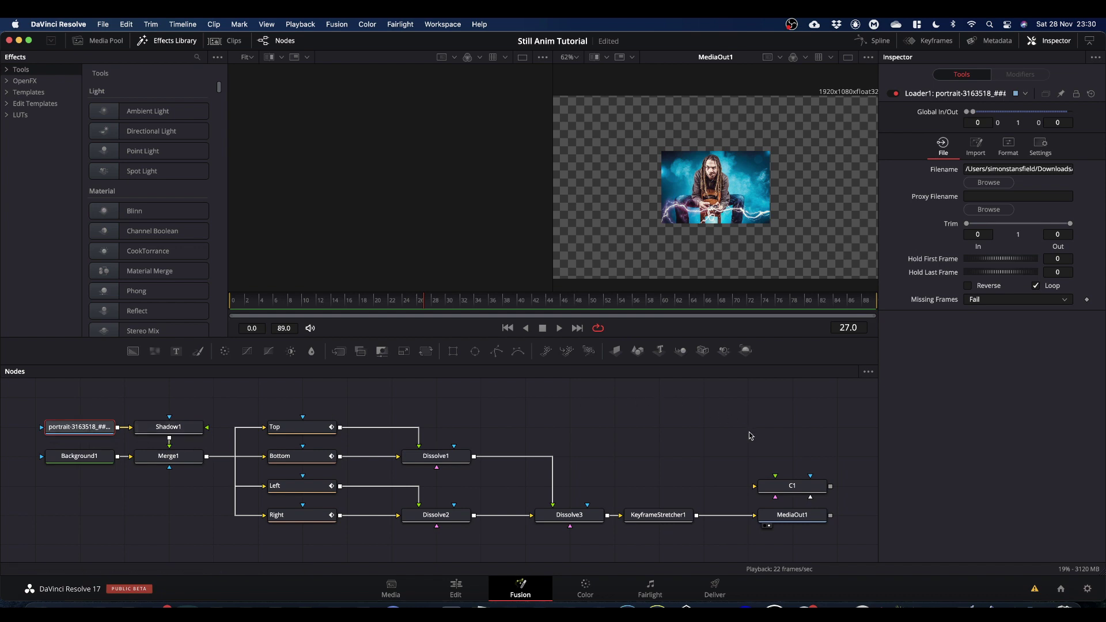
pyautogui.click(169, 455)
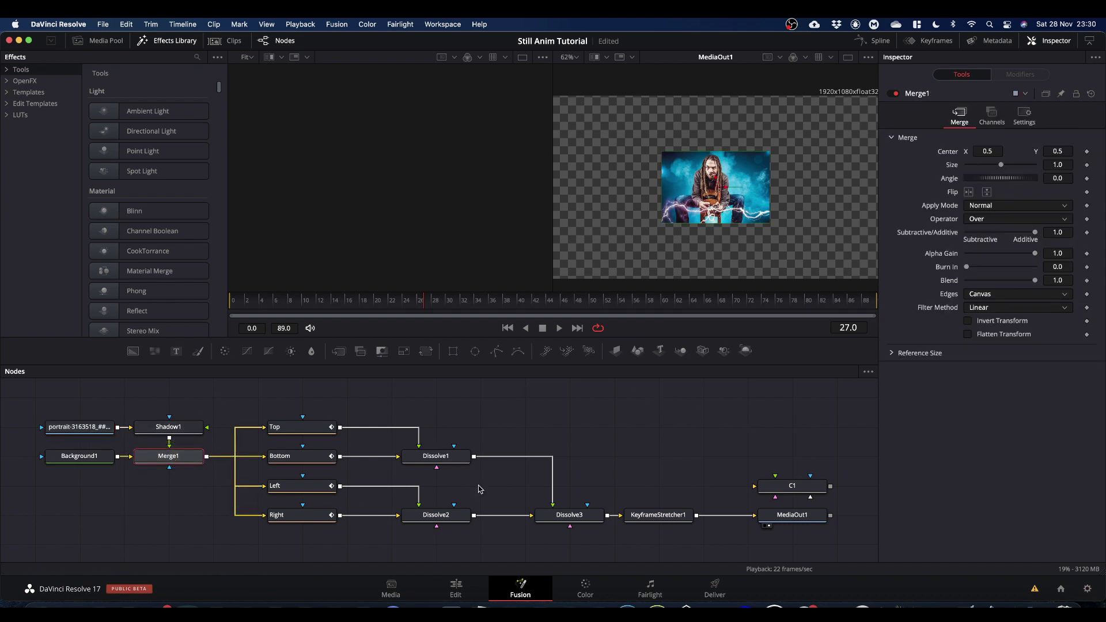
pyautogui.click(793, 489)
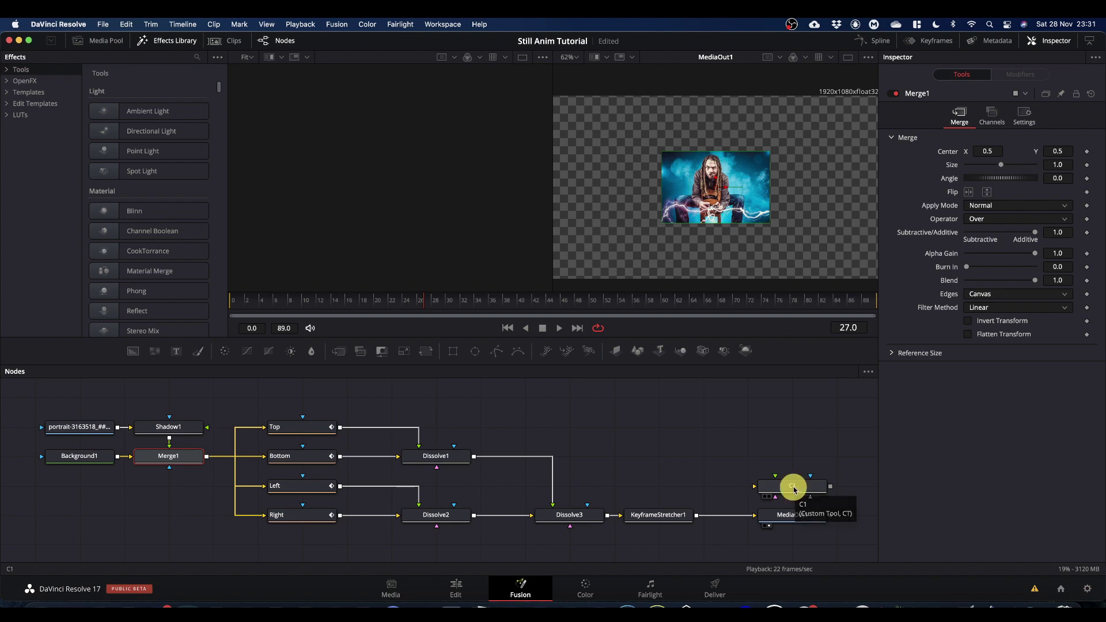
pyautogui.click(311, 427)
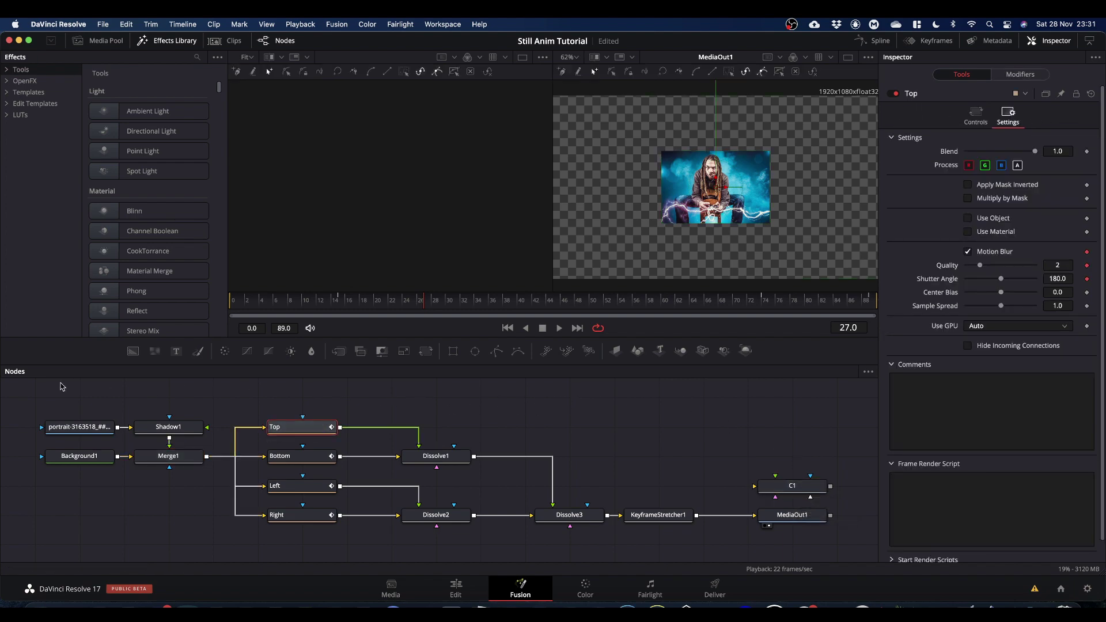
pyautogui.moveTo(2, 395); pyautogui.dragTo(7, 476)
pyautogui.click(106, 522)
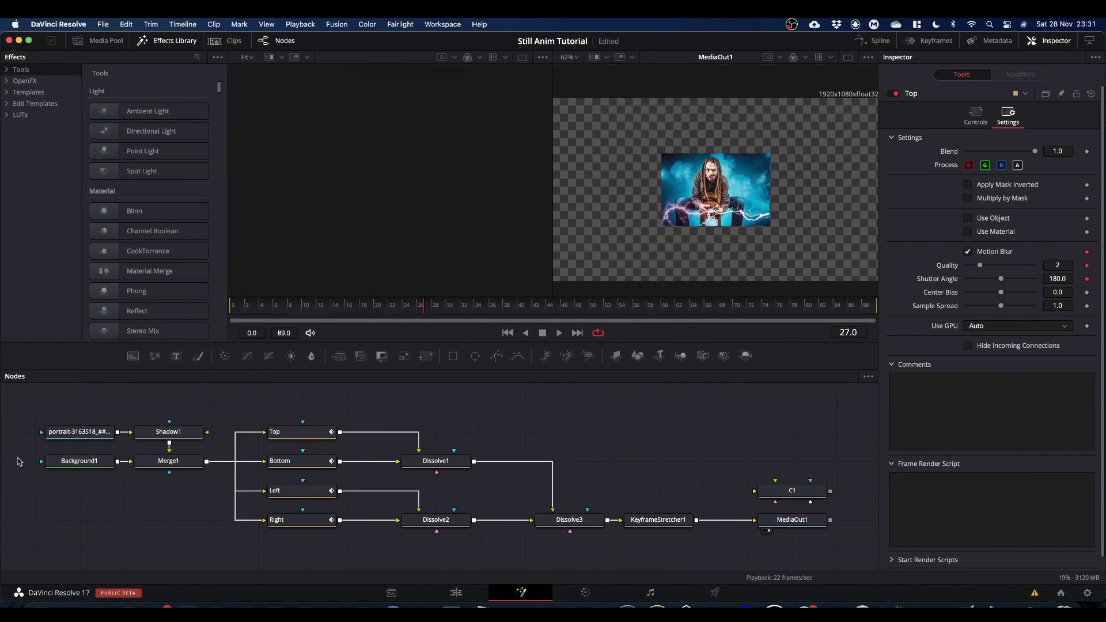
pyautogui.moveTo(33, 411); pyautogui.dragTo(798, 531)
pyautogui.click(787, 523)
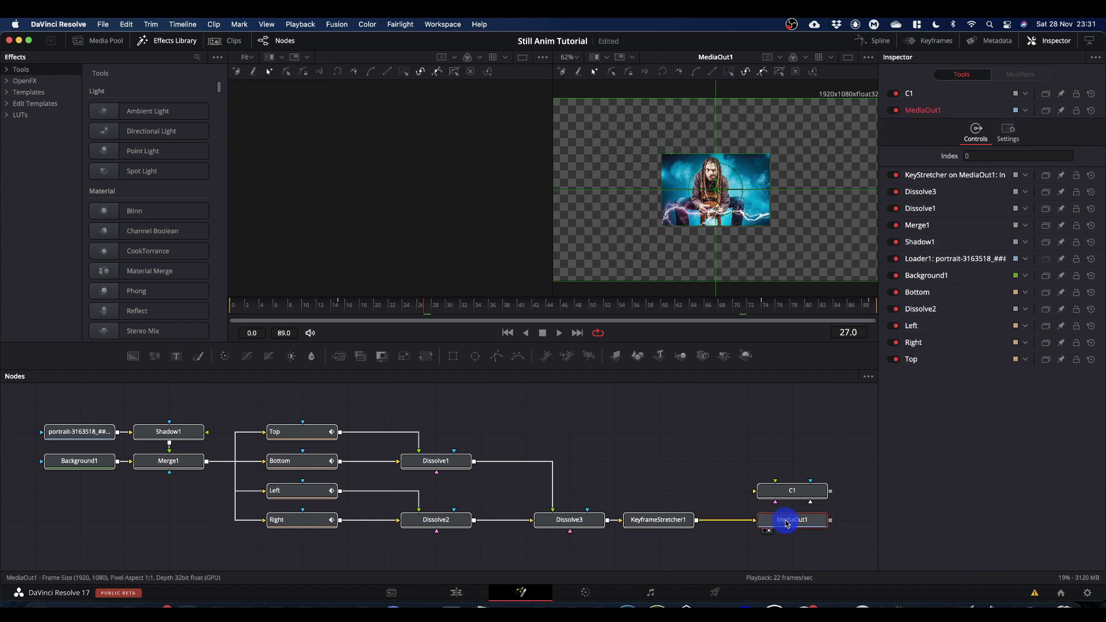
pyautogui.rightClick(788, 523)
pyautogui.moveTo(823, 366)
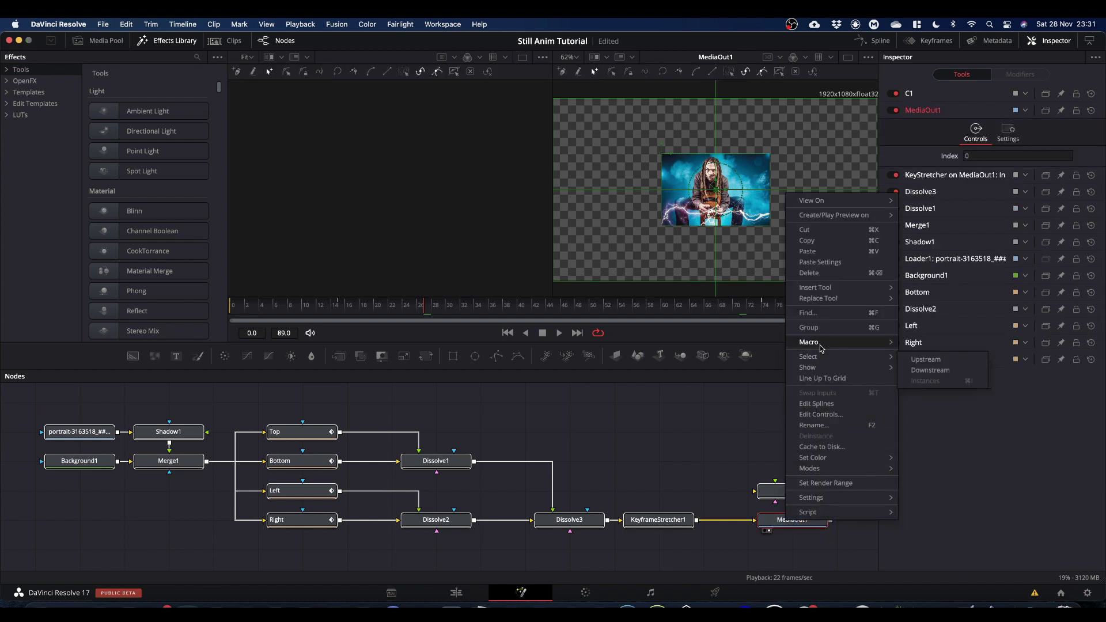
pyautogui.moveTo(823, 346)
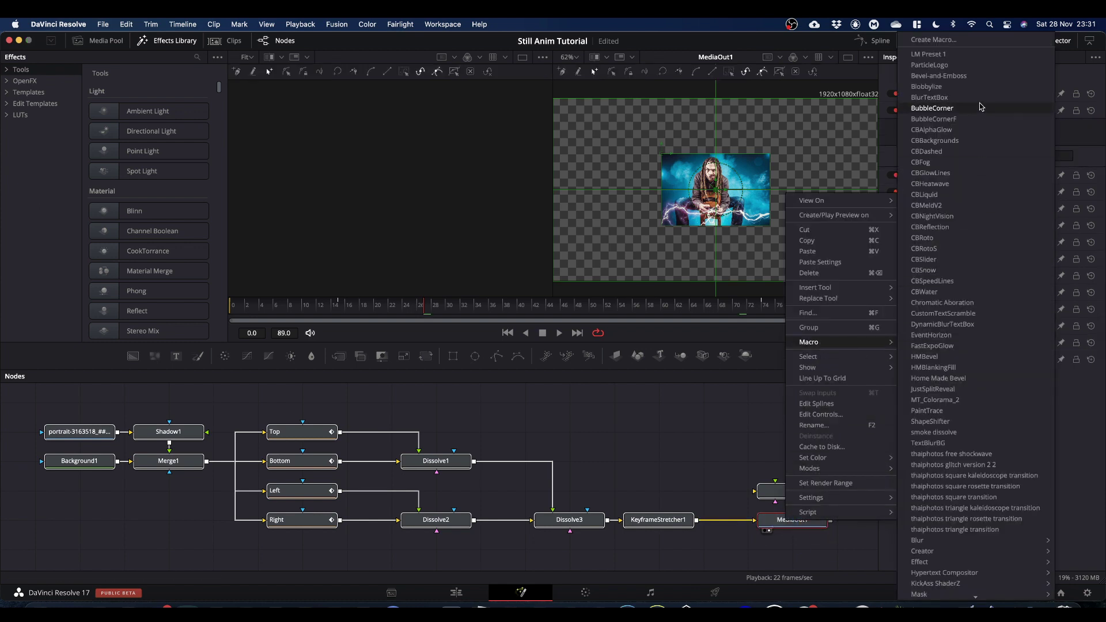
pyautogui.click(970, 41)
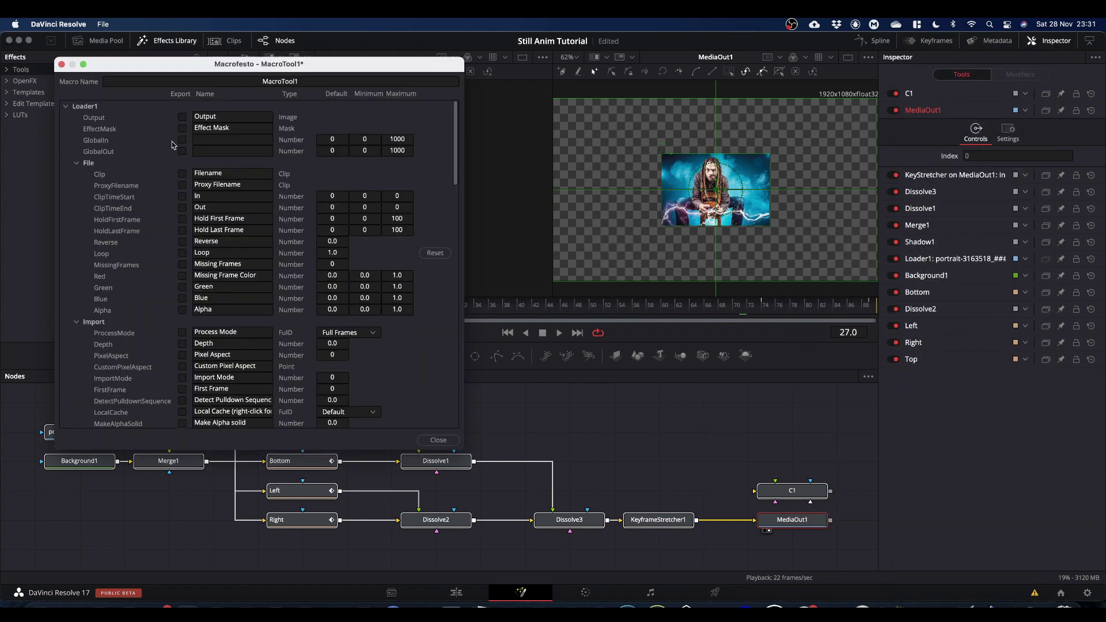
pyautogui.click(66, 106)
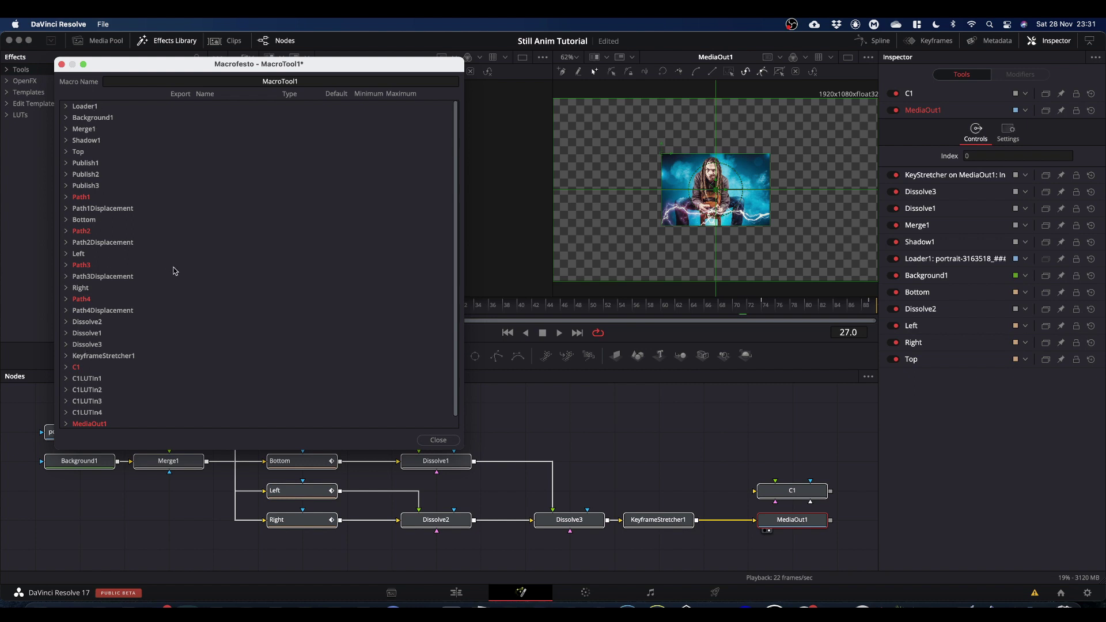
pyautogui.click(62, 64)
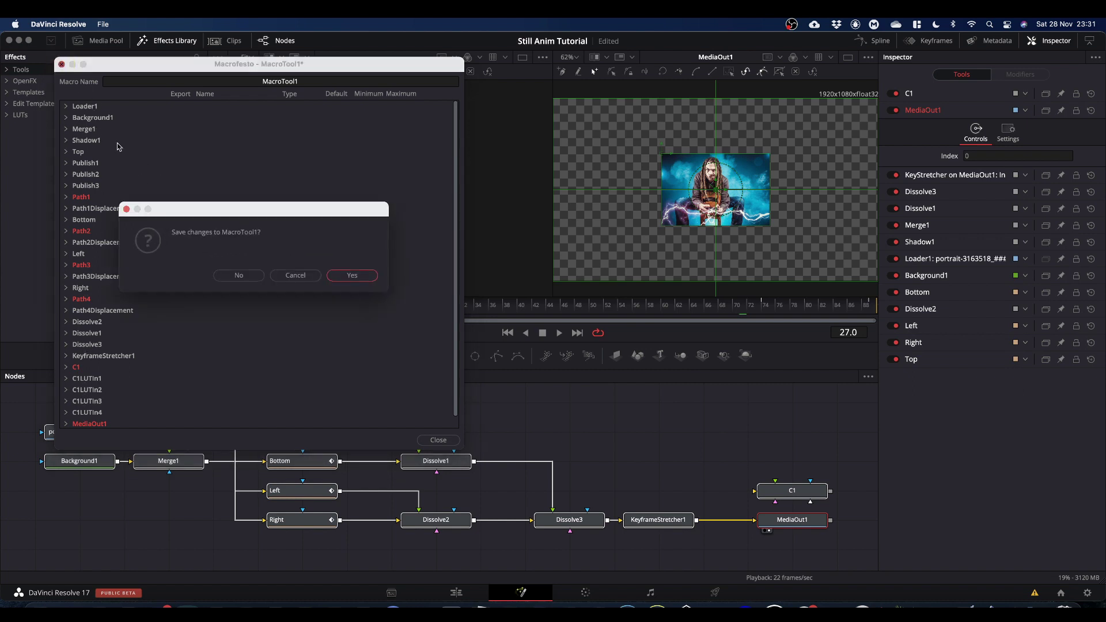
pyautogui.click(236, 274)
pyautogui.click(654, 418)
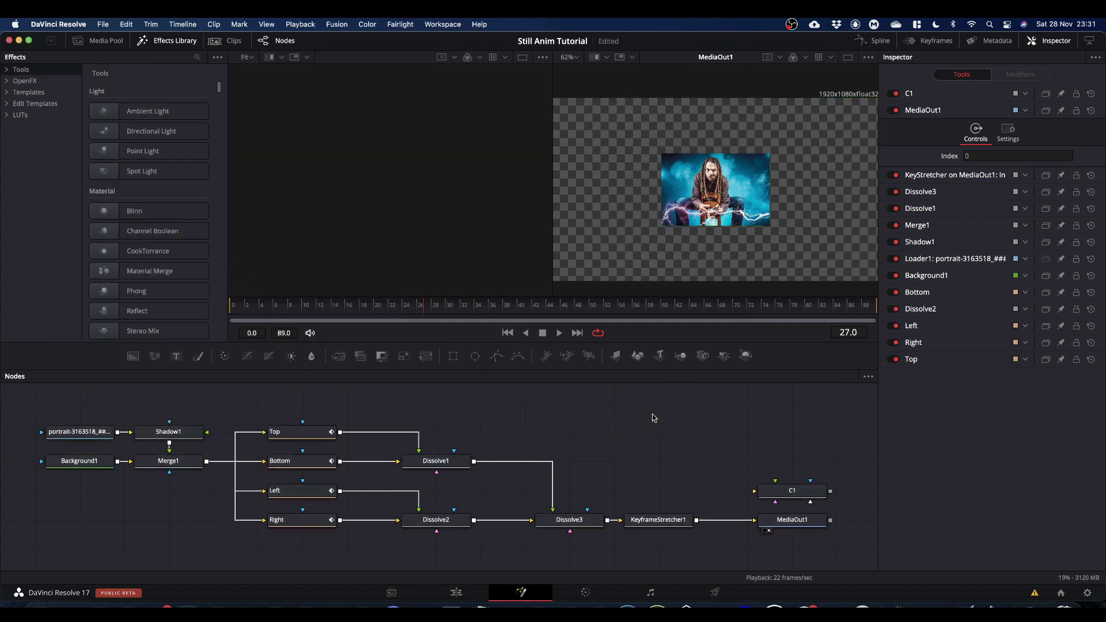
# Step: Save the project and clear the Filename of the portrait loader node
pyautogui.press('super+s')
pyautogui.click(83, 436)
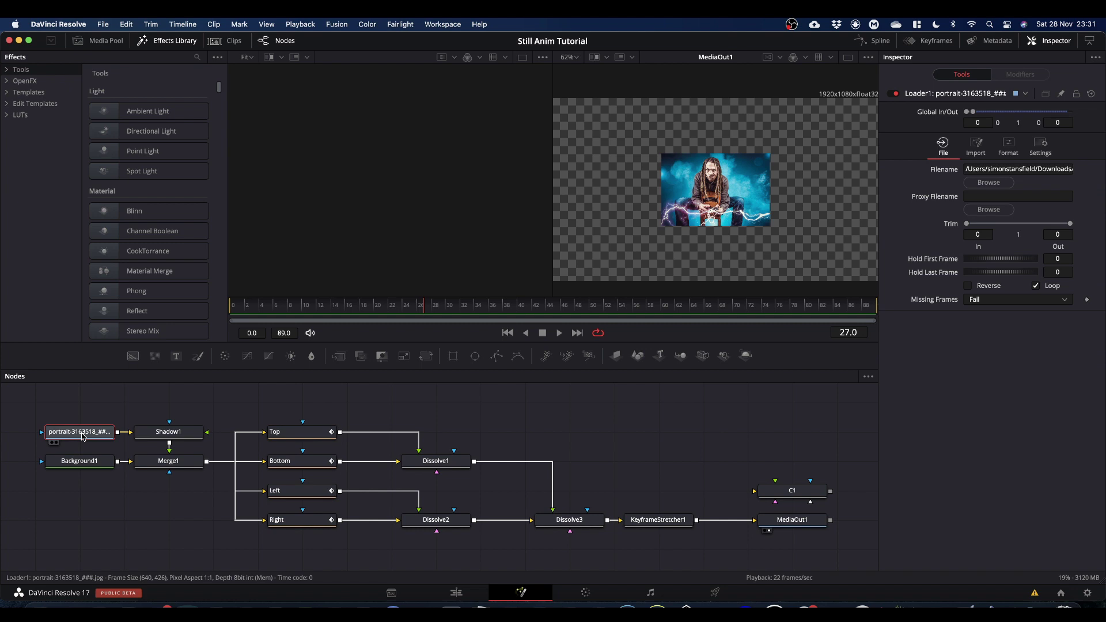
pyautogui.click(1017, 169)
pyautogui.tripleClick(1017, 169)
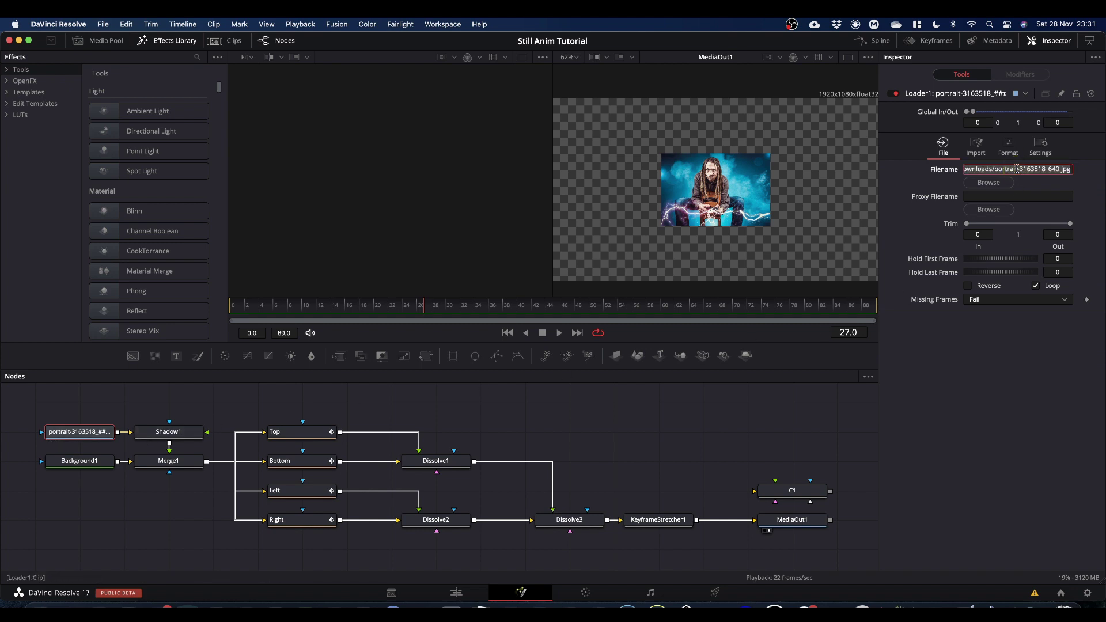
pyautogui.press('BackSpace')
pyautogui.click(714, 432)
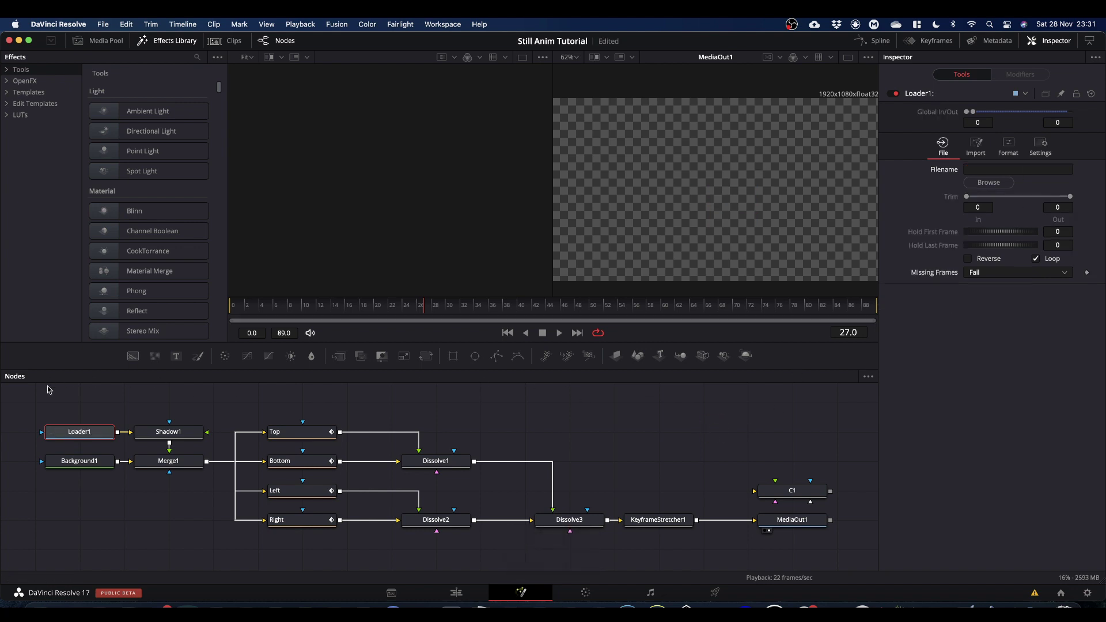
# Step: Select the nodes Loader1, Merge1 and C1 together, in that order
pyautogui.click(81, 432)
pyautogui.press('super')
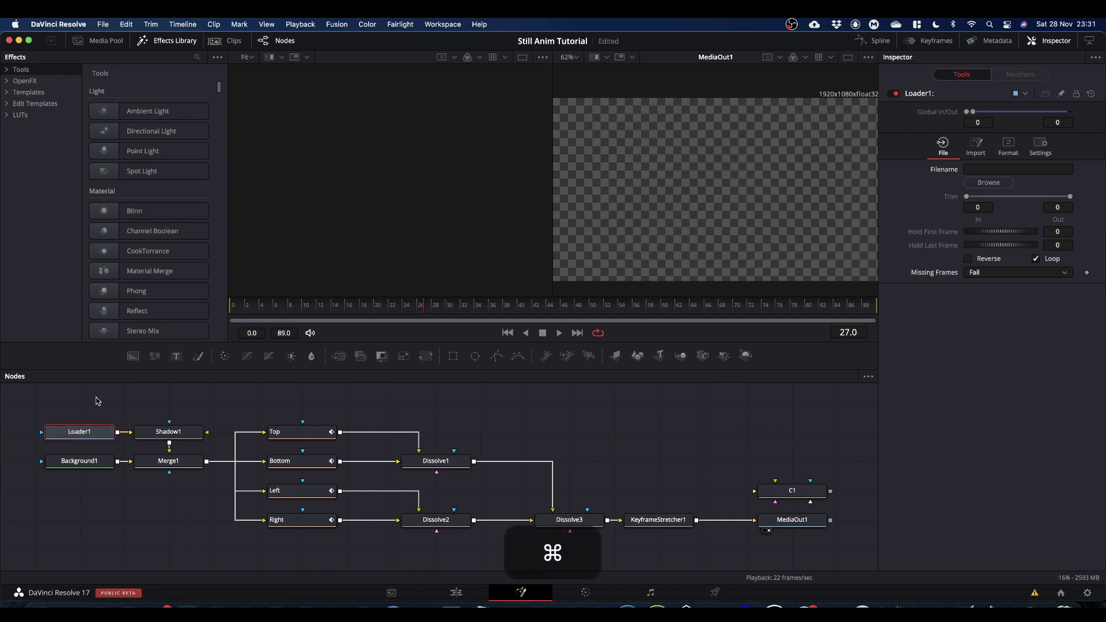
pyautogui.keyDown('super'); pyautogui.click(176, 462); pyautogui.keyUp('super')
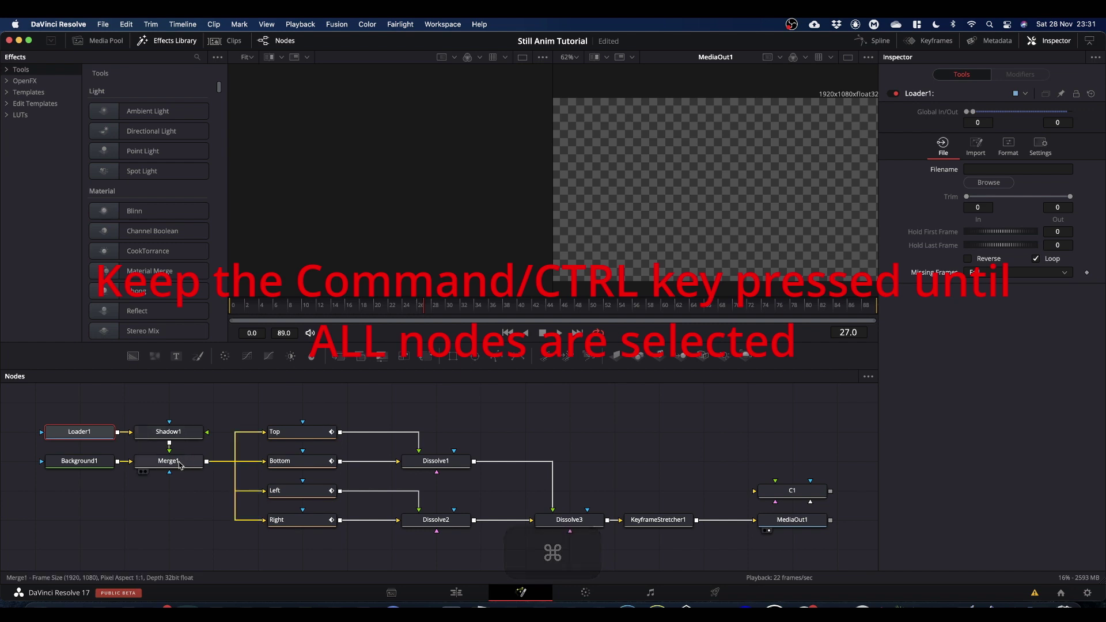
pyautogui.keyDown('super'); pyautogui.click(180, 465); pyautogui.keyUp('super')
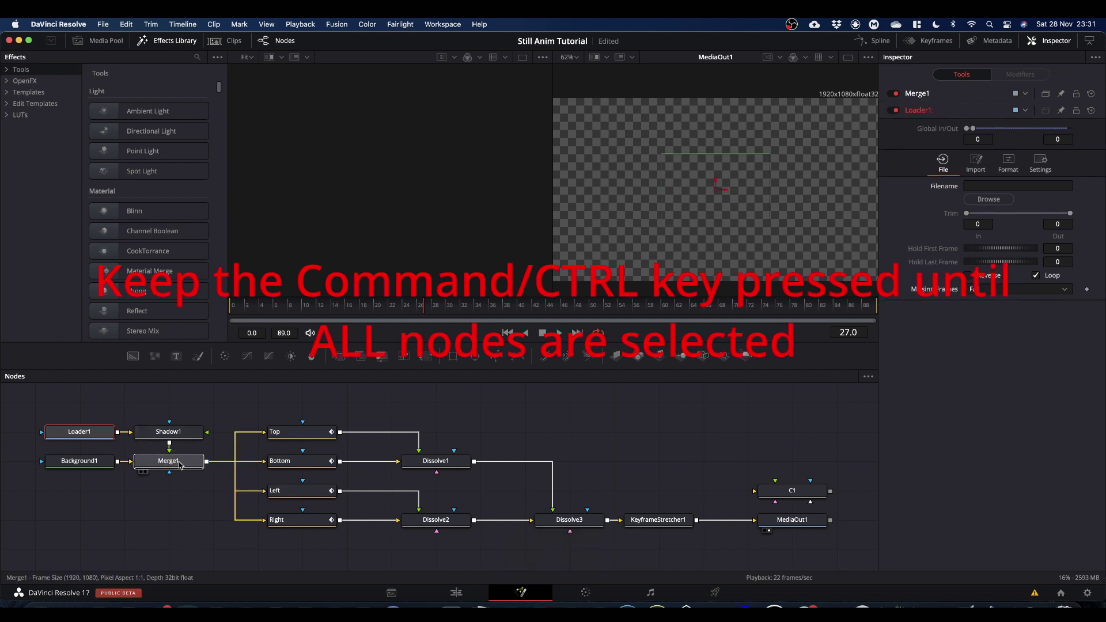
pyautogui.keyDown('super'); pyautogui.click(797, 493); pyautogui.keyUp('super')
pyautogui.keyDown('super'); pyautogui.click(797, 497); pyautogui.keyUp('super')
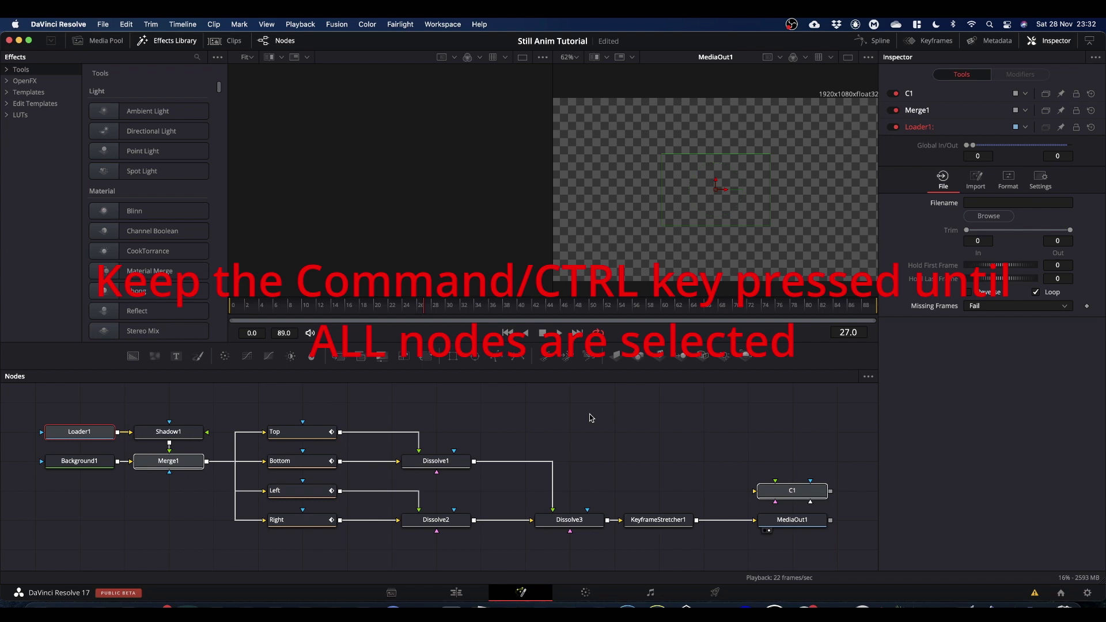
# Step: Extend the selection with Shadow1, Top and Background1, the remaining transform, dissolve and KeyframeStretcher1 nodes, and finally MediaOut1
pyautogui.keyDown('ctrl'); pyautogui.click(176, 433); pyautogui.keyUp('ctrl')
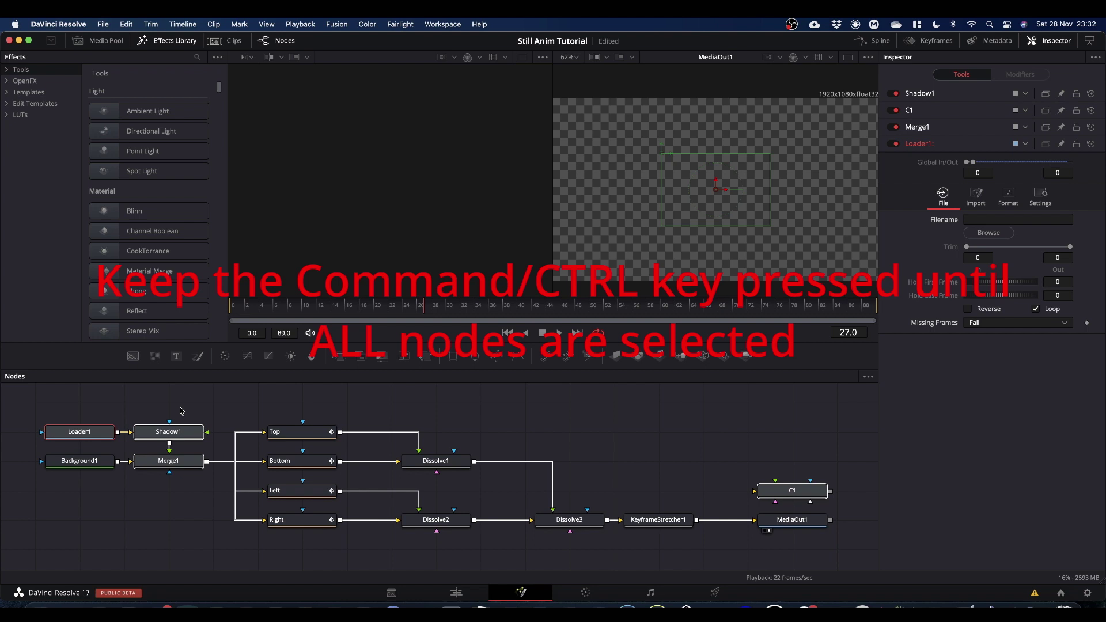
pyautogui.keyDown('ctrl'); pyautogui.click(309, 436); pyautogui.keyUp('ctrl')
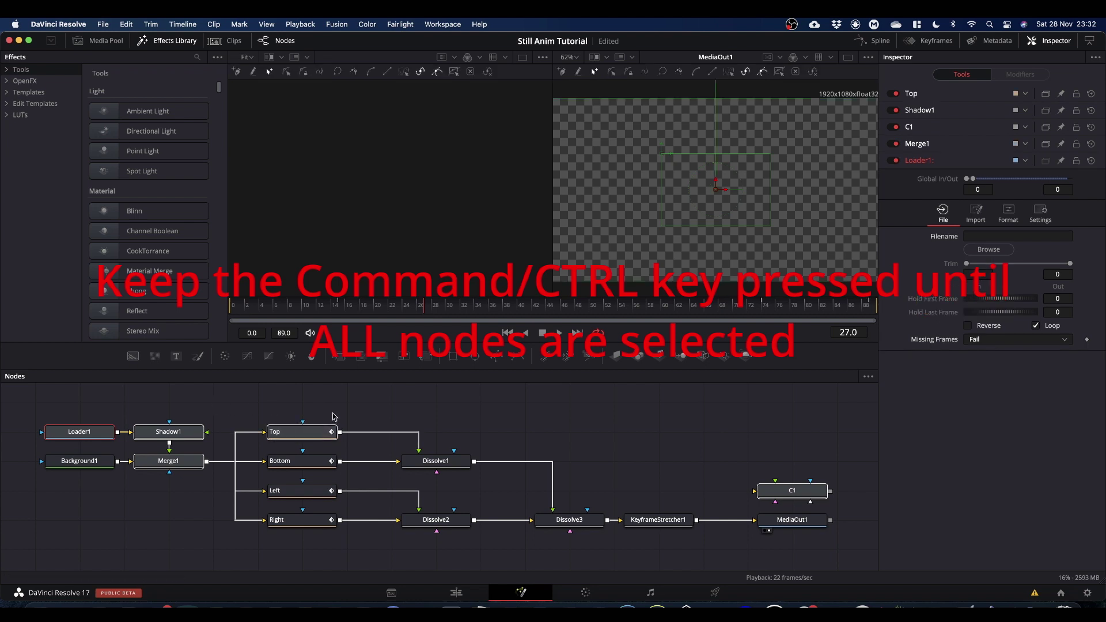
pyautogui.keyDown('ctrl'); pyautogui.click(83, 466); pyautogui.keyUp('ctrl')
pyautogui.moveTo(319, 558); pyautogui.dragTo(685, 442)
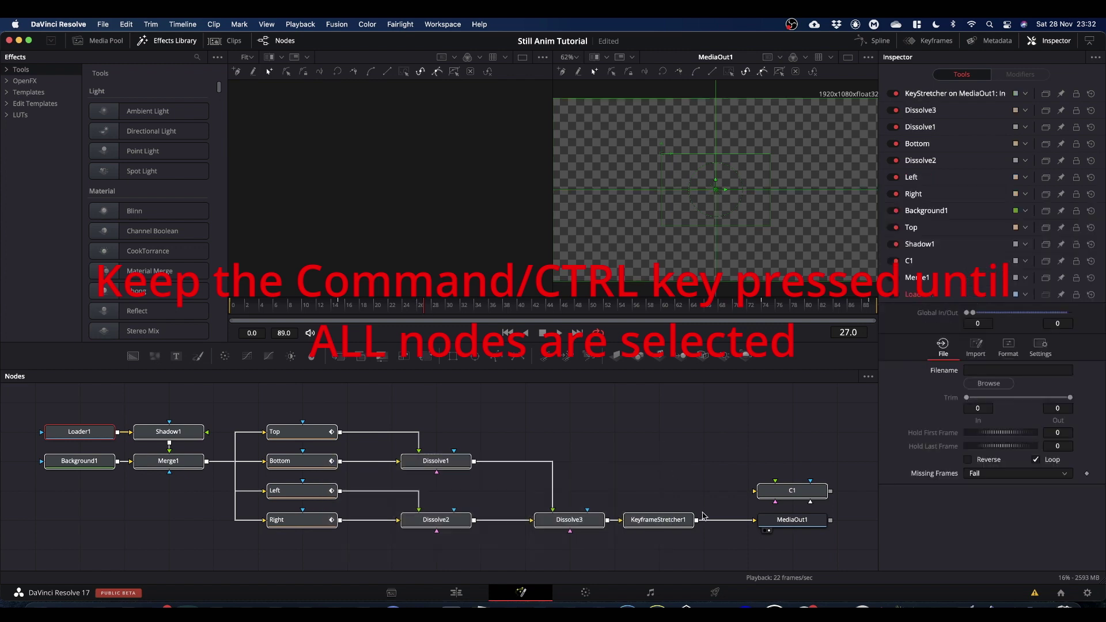
pyautogui.keyDown('ctrl'); pyautogui.click(802, 520); pyautogui.keyUp('ctrl')
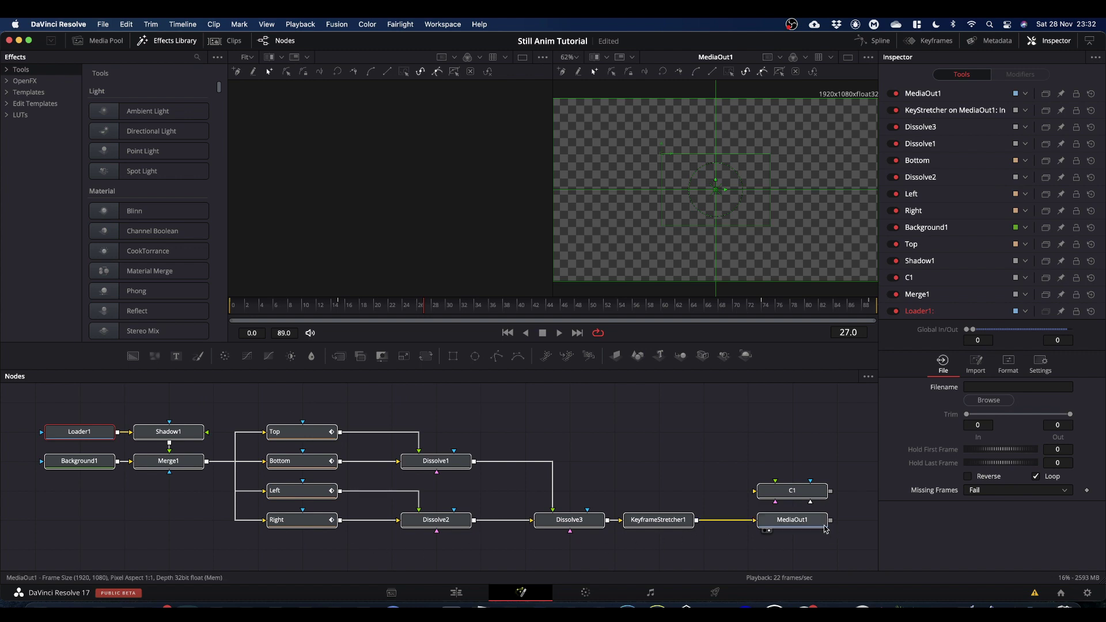
# Step: Start creating a macro from the selected nodes and collapse Loader1's parameter list in the macro editor
pyautogui.rightClick(792, 524)
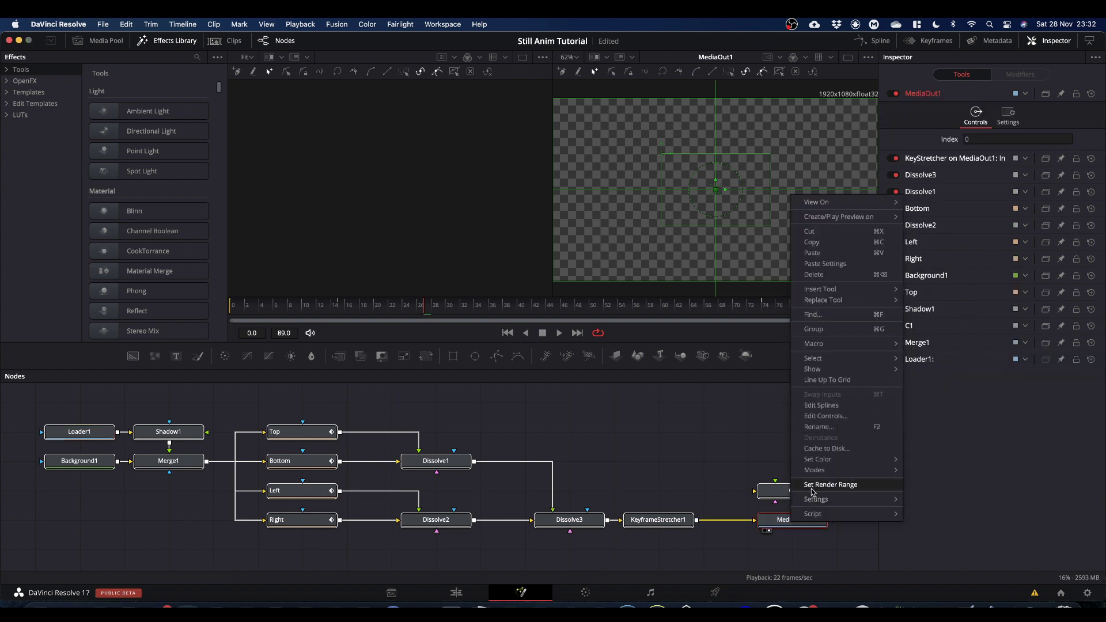
pyautogui.moveTo(821, 348)
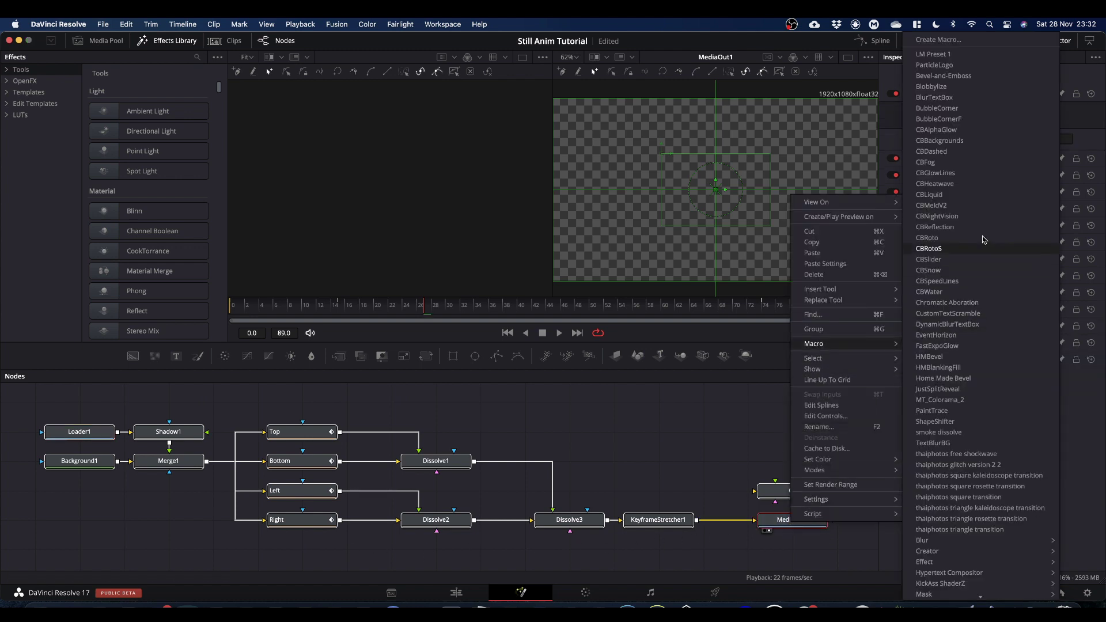
pyautogui.click(929, 41)
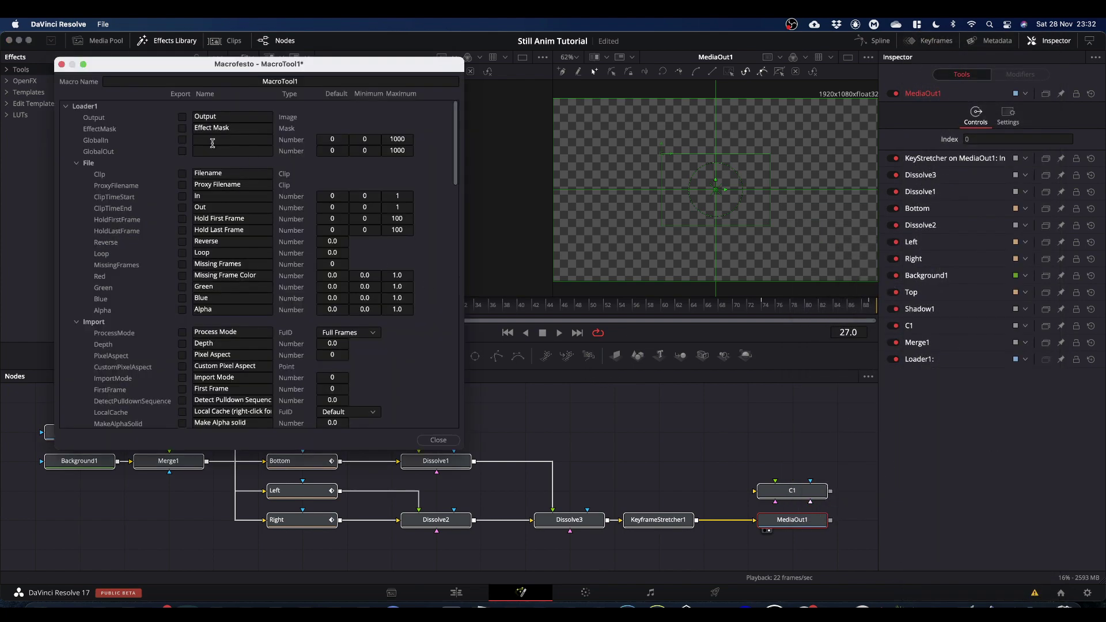
pyautogui.moveTo(269, 65); pyautogui.dragTo(371, 67)
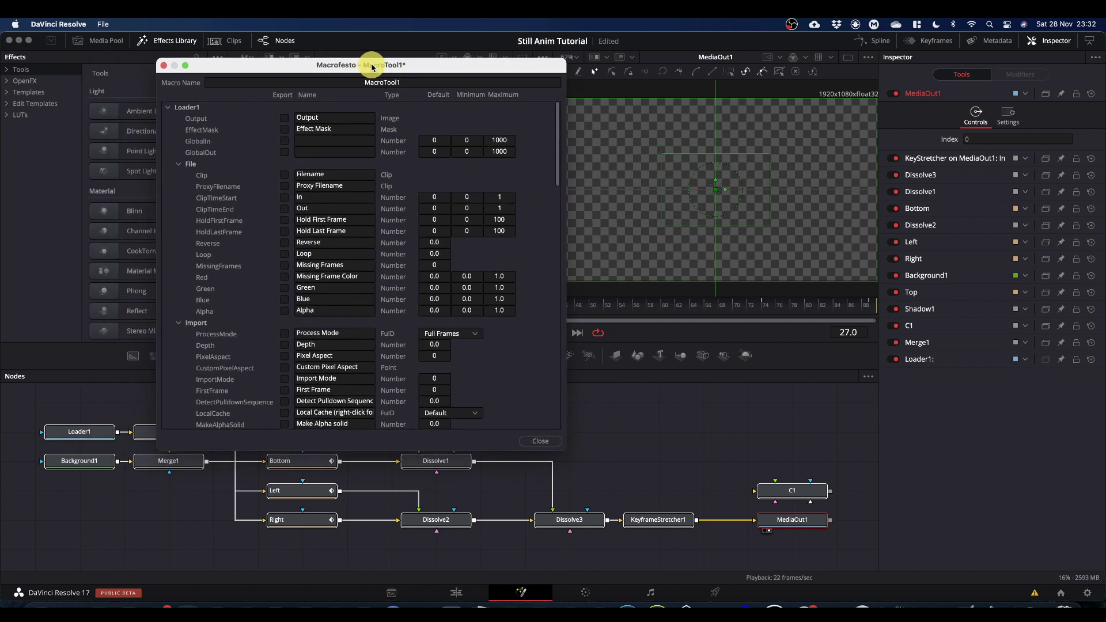
pyautogui.click(168, 108)
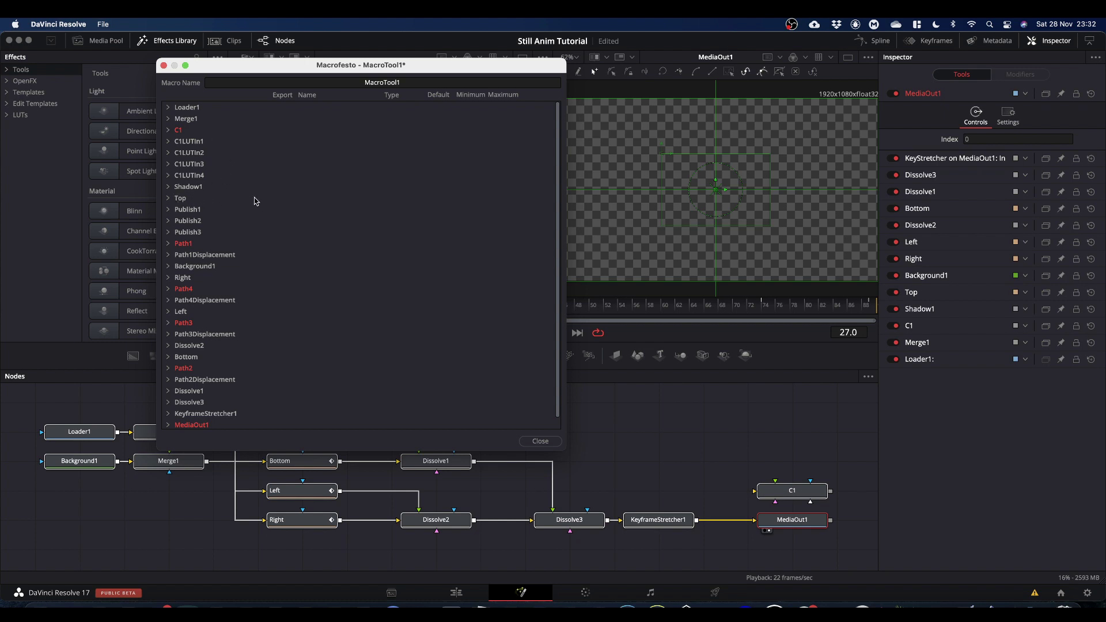
# Step: Export Loader1's Filename parameter in the macro and collapse its list
pyautogui.click(169, 108)
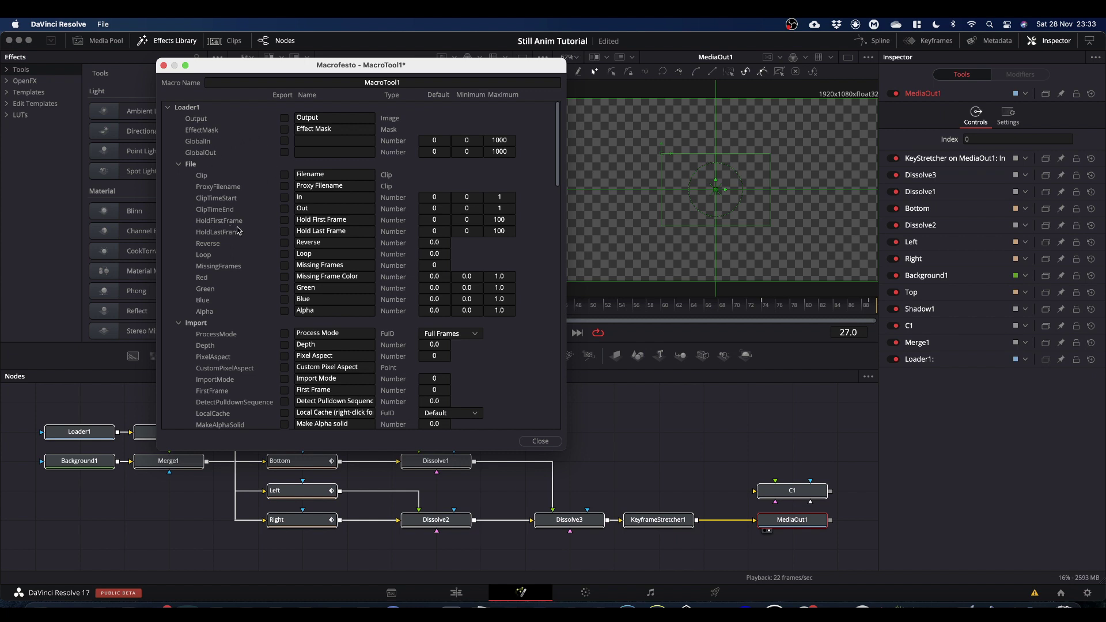
pyautogui.click(285, 177)
pyautogui.click(284, 174)
pyautogui.click(168, 109)
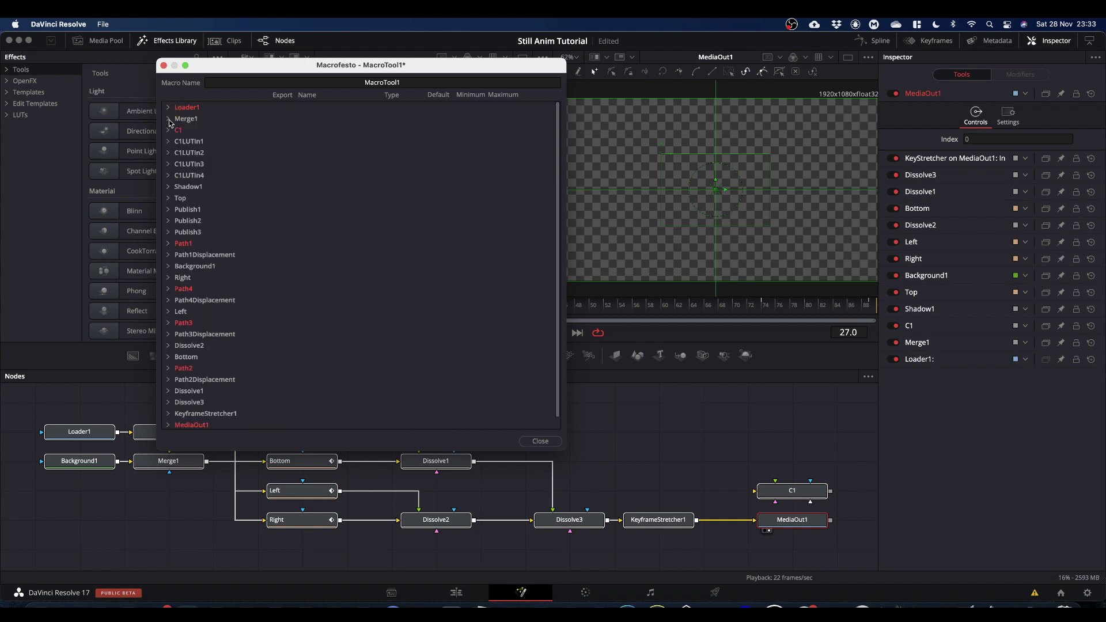
# Step: Export Merge1's Size parameter in the macro and collapse its list
pyautogui.click(168, 119)
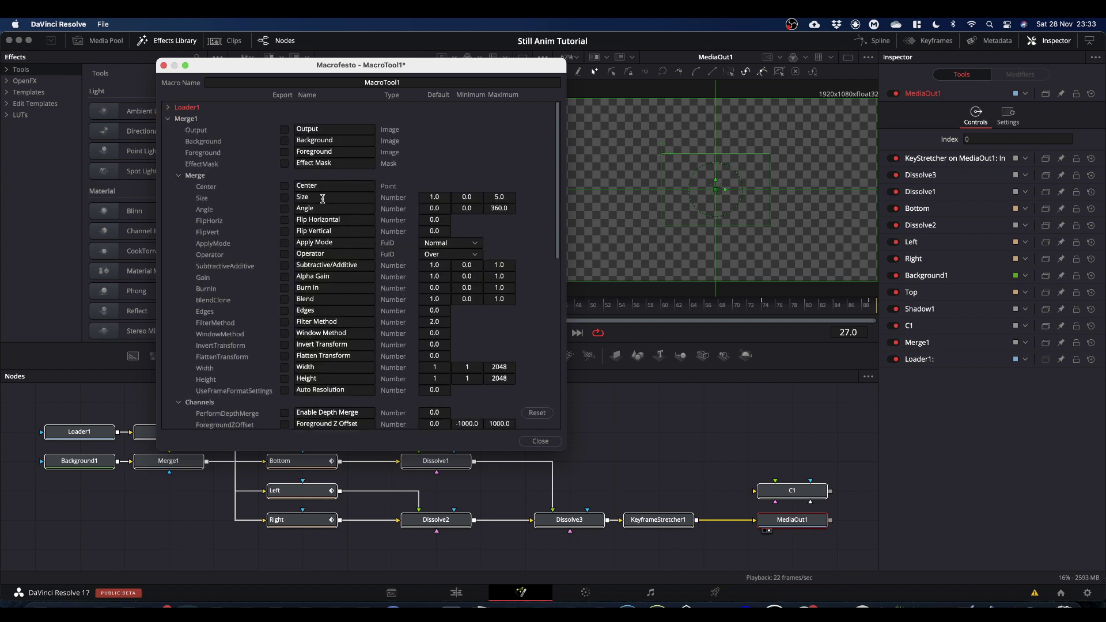
pyautogui.click(285, 198)
pyautogui.click(168, 118)
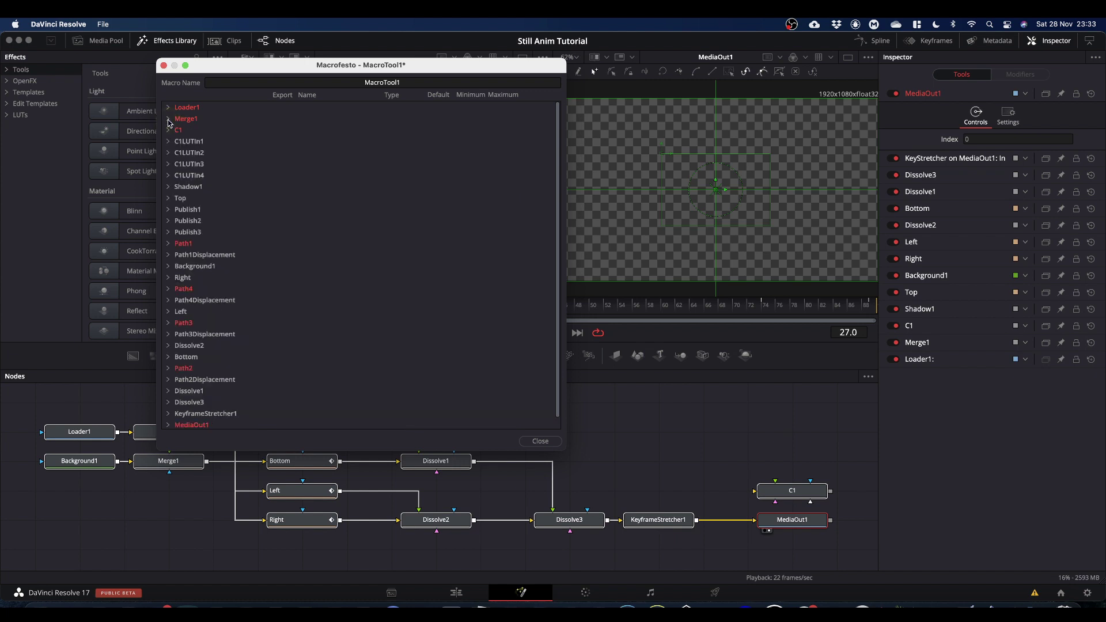
# Step: Export C1's From control with a default of 0 in place of its Output
pyautogui.click(168, 131)
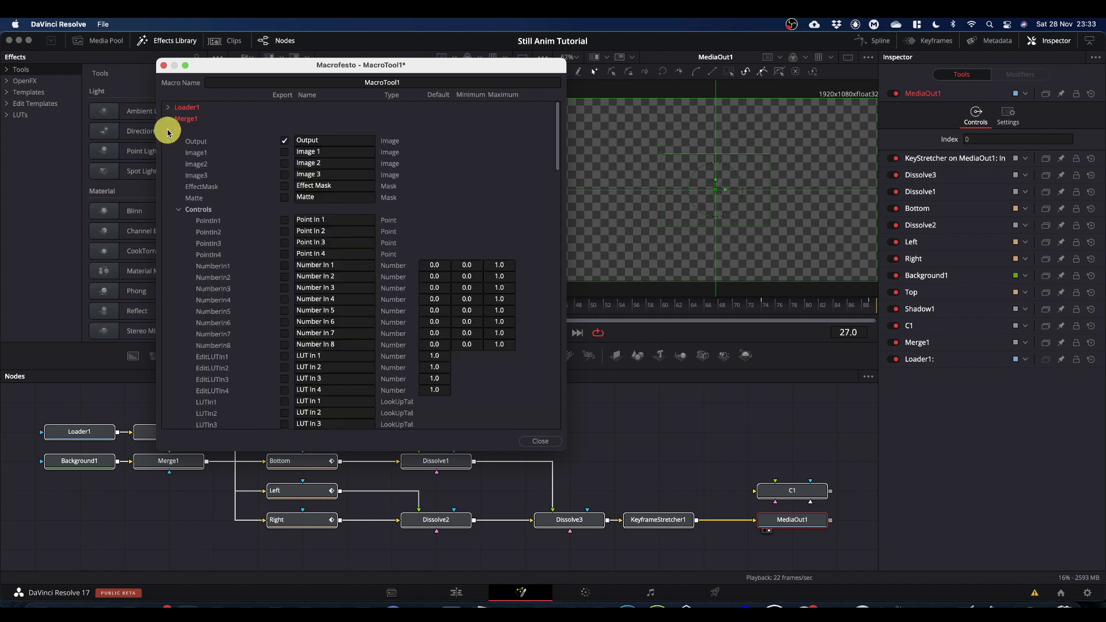
pyautogui.click(285, 142)
pyautogui.scroll(-3, 318, 349)
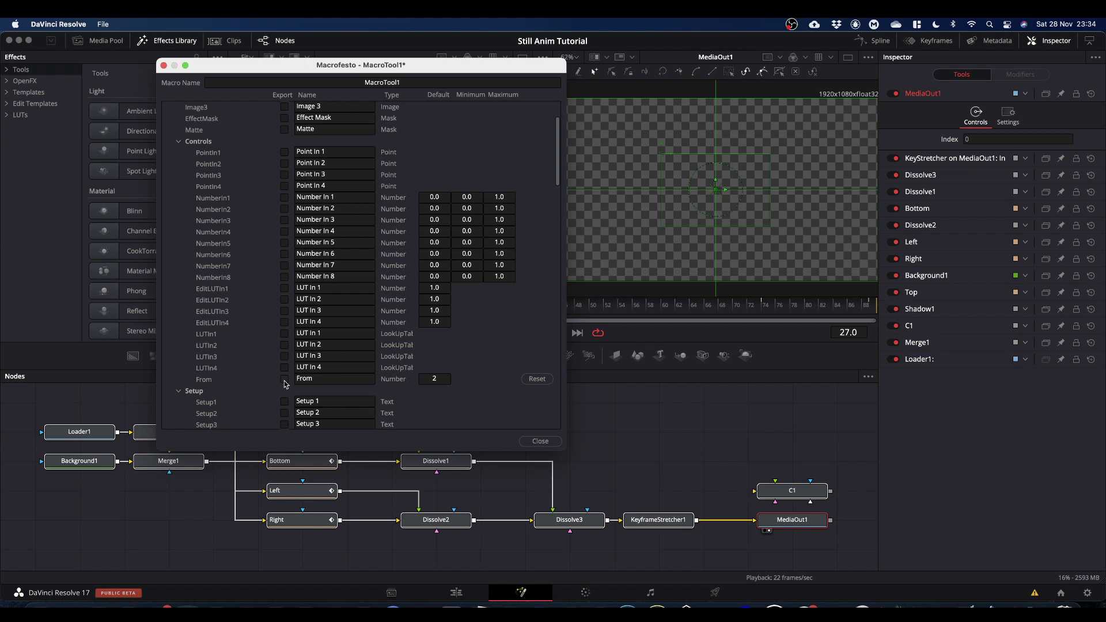
pyautogui.click(444, 379)
pyautogui.click(432, 379)
pyautogui.write('0')
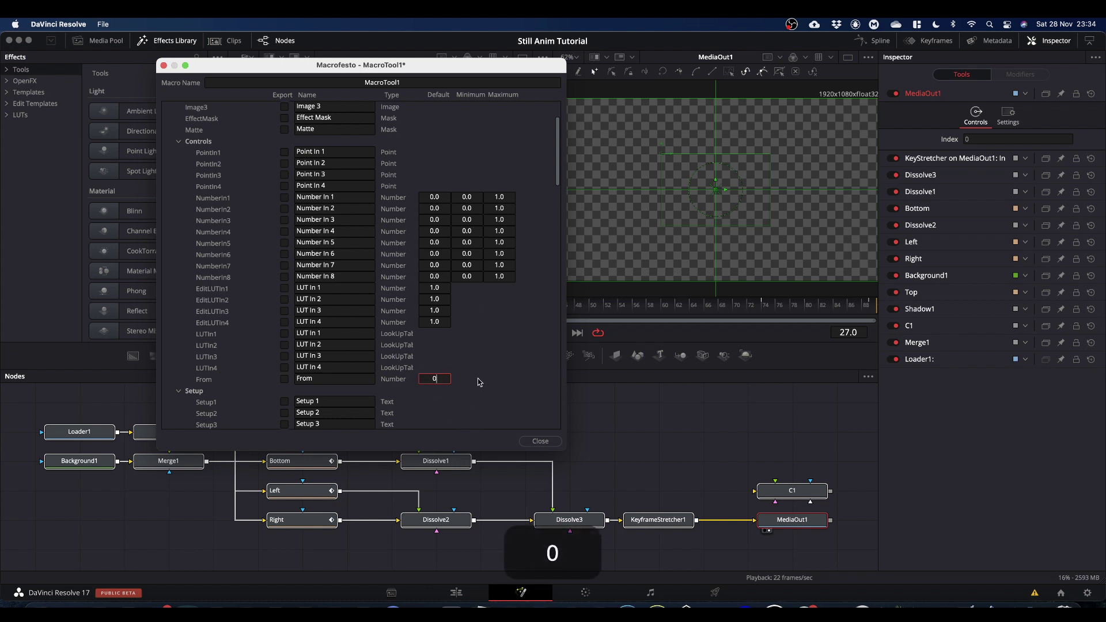
pyautogui.click(479, 382)
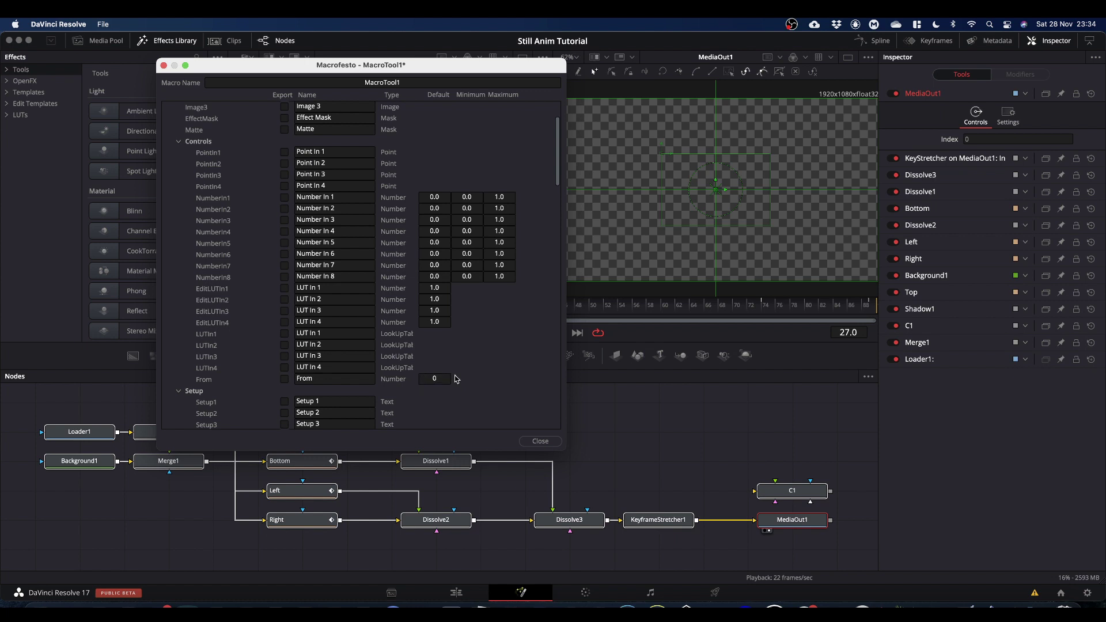
pyautogui.click(285, 380)
pyautogui.scroll(3, 178, 144)
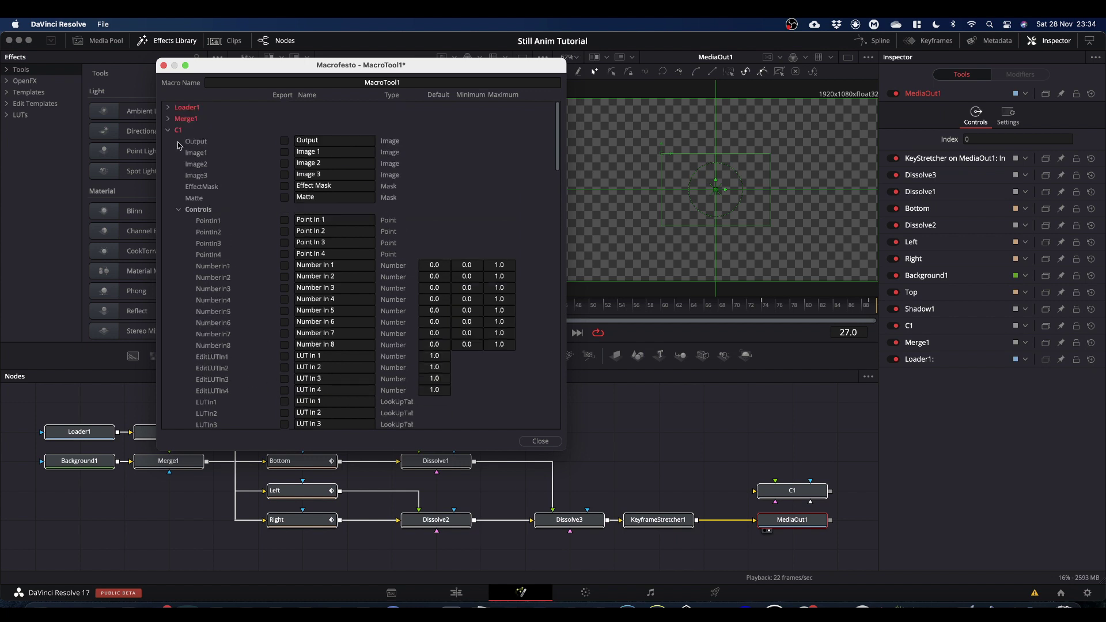
pyautogui.click(170, 131)
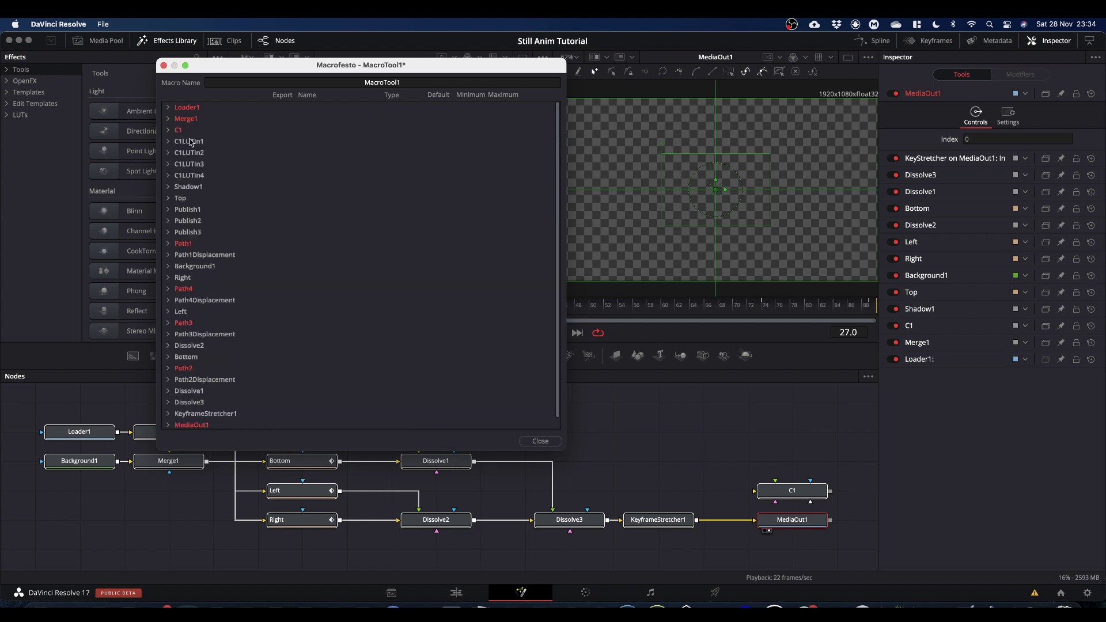
# Step: Export Shadow1's Shadow Offset, Softness and the red, green, blue and alpha Shadow Color controls, and collapse its list
pyautogui.click(169, 187)
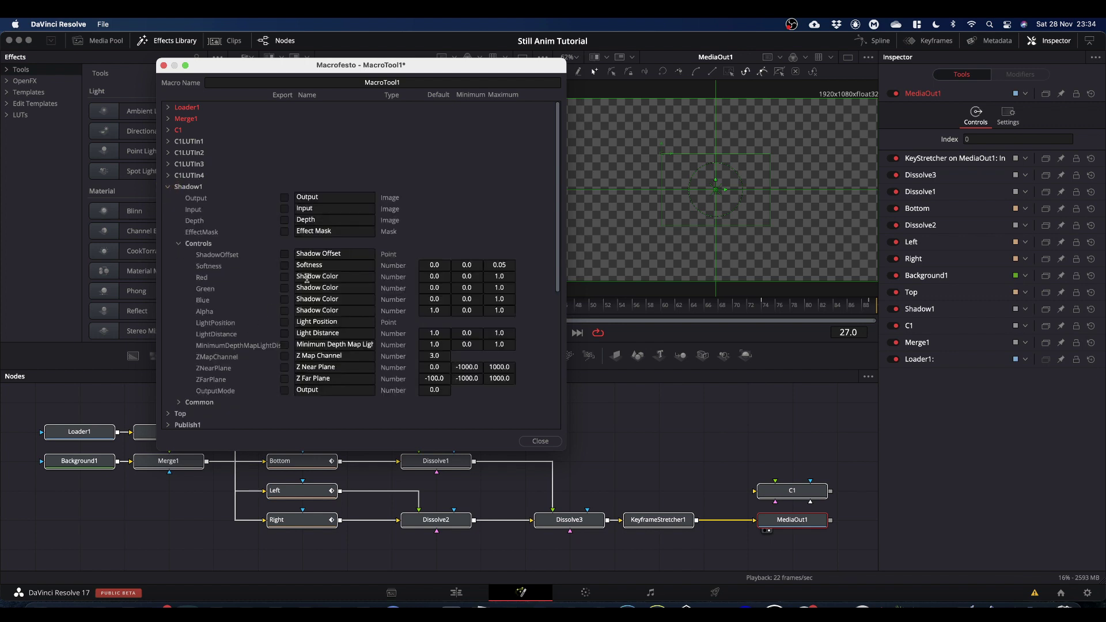
pyautogui.click(284, 254)
pyautogui.click(284, 266)
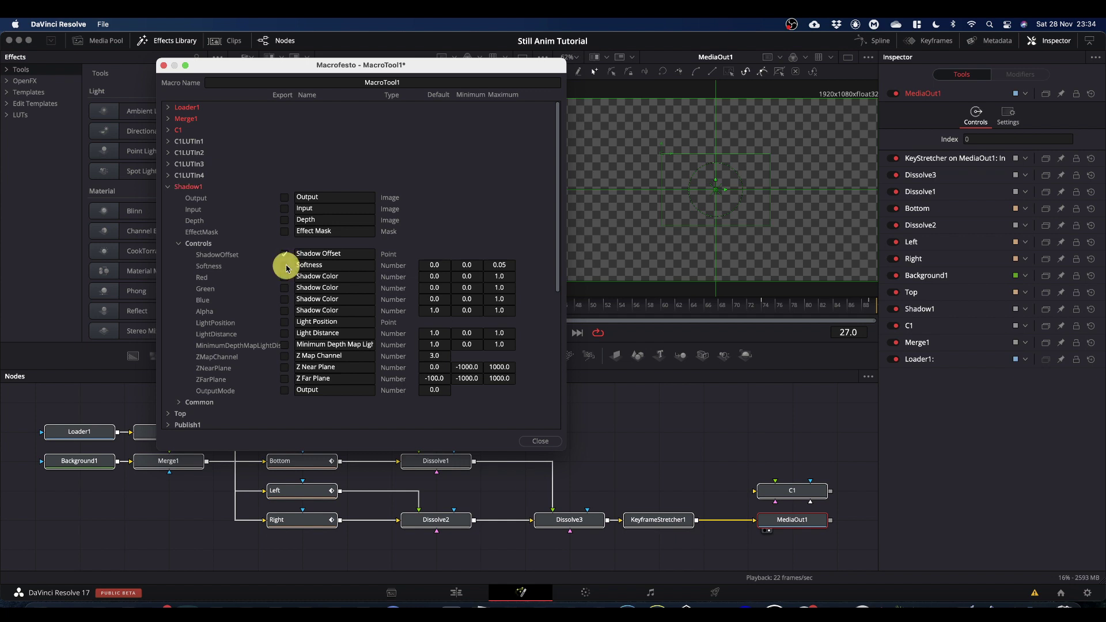
pyautogui.click(284, 277)
pyautogui.click(285, 288)
pyautogui.click(284, 299)
pyautogui.click(285, 311)
pyautogui.scroll(-3, 331, 305)
pyautogui.scroll(3, 332, 305)
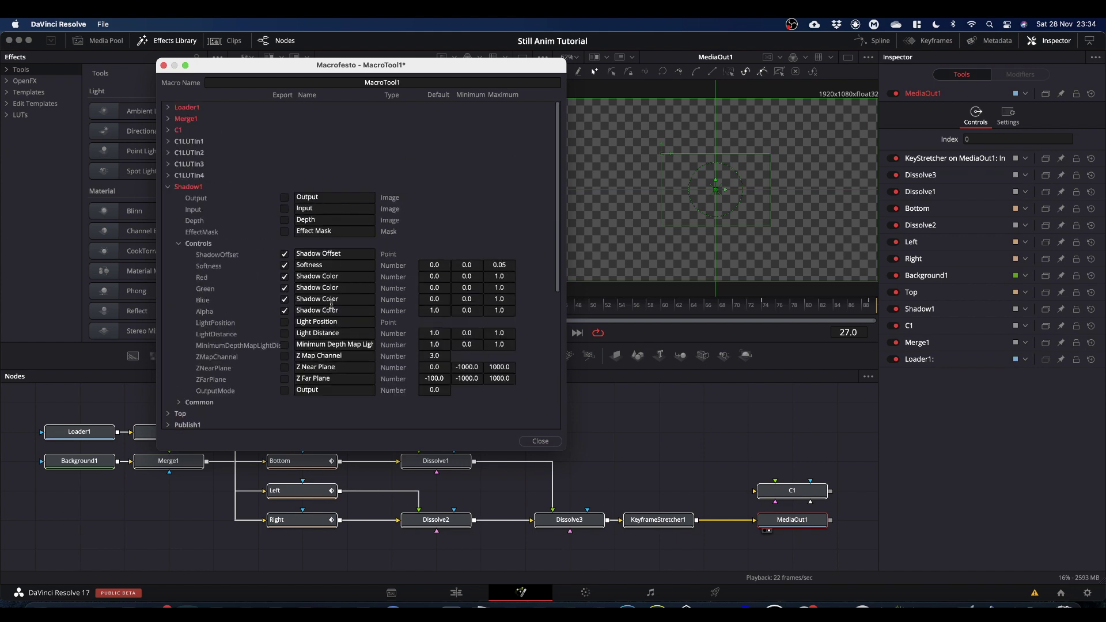
pyautogui.click(169, 187)
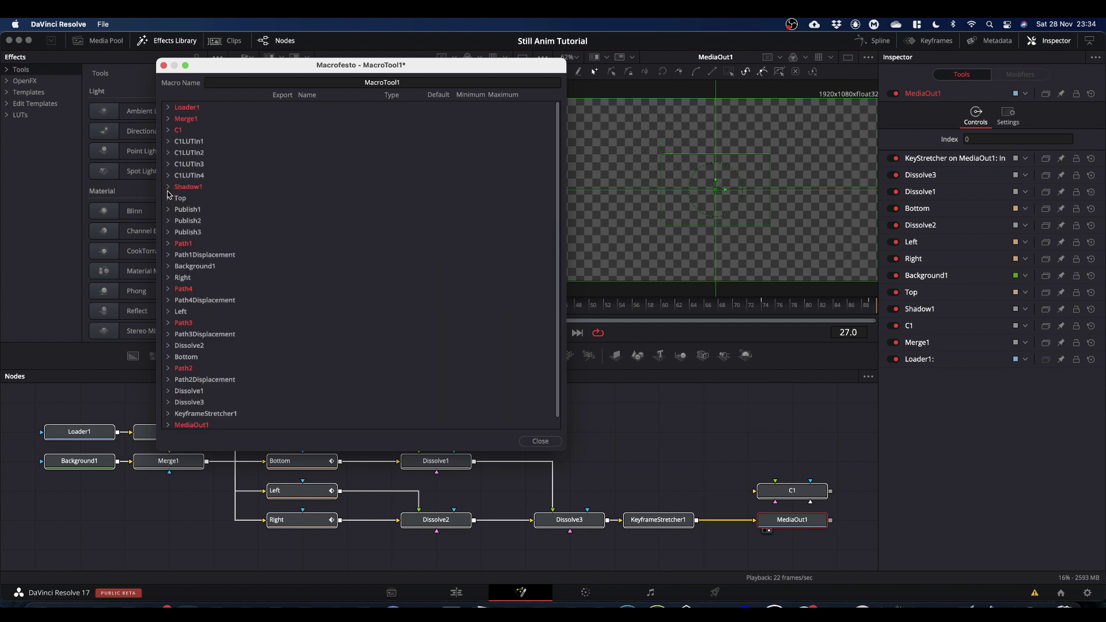
# Step: Export the Top node's Motion Blur, Quality and Shutter Angle from its Common parameters, and collapse its list
pyautogui.click(169, 199)
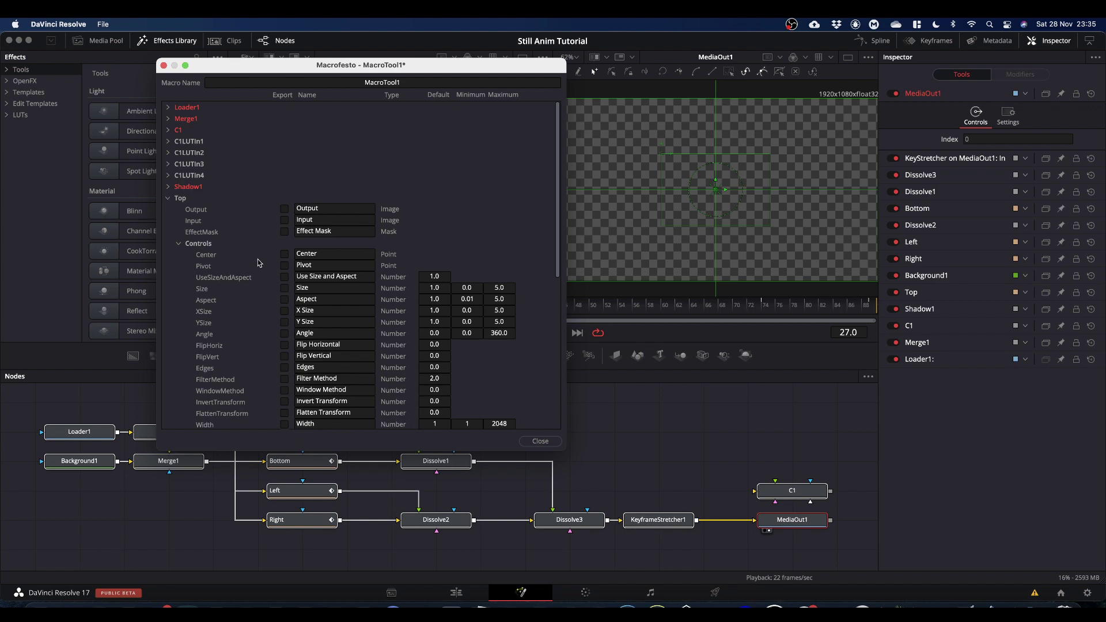
pyautogui.scroll(-1, 258, 279)
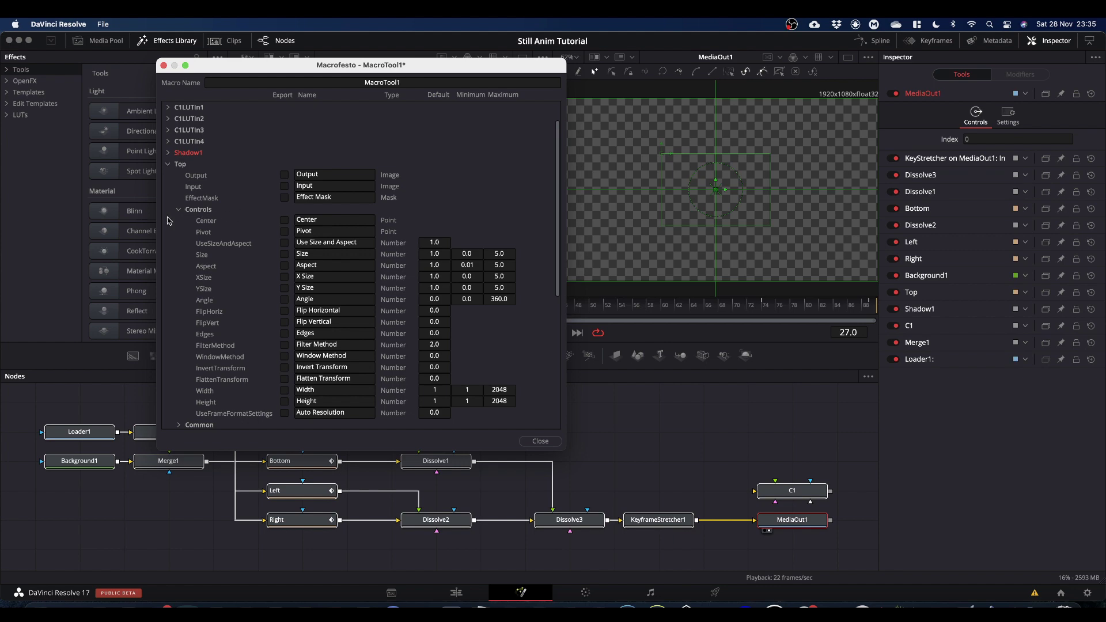
pyautogui.scroll(-3, 214, 218)
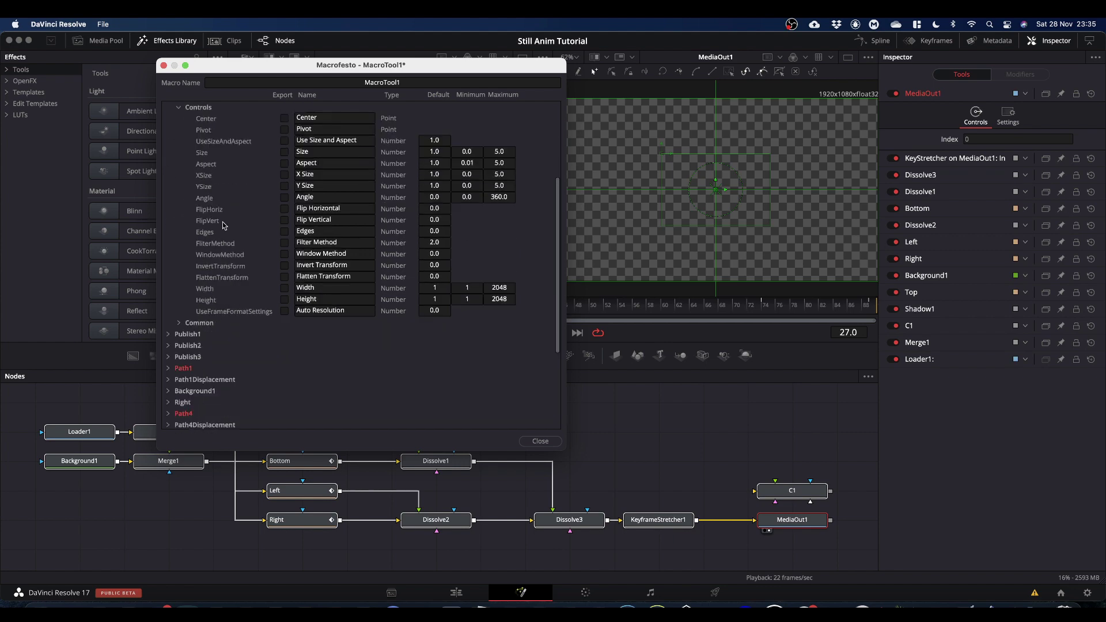
pyautogui.scroll(2, 225, 225)
pyautogui.scroll(-2, 226, 229)
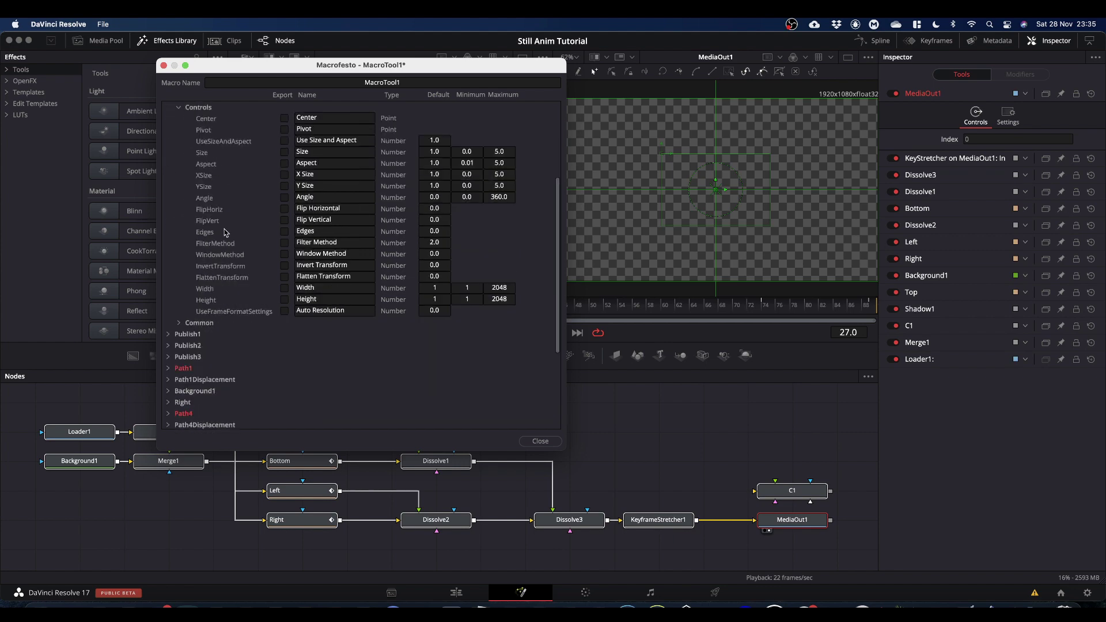
pyautogui.click(180, 323)
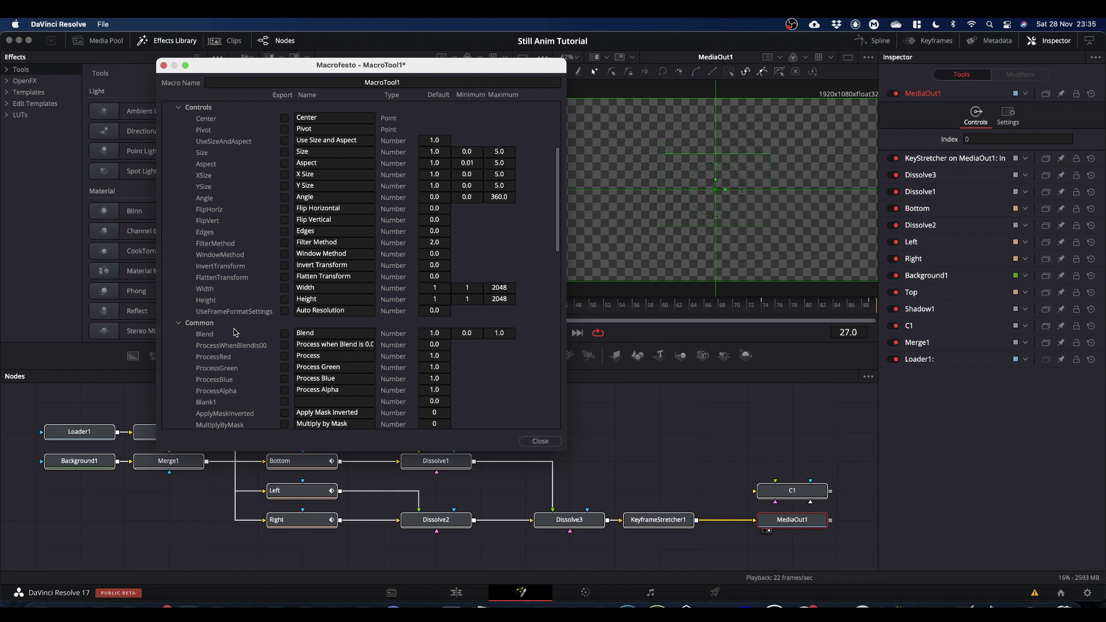
pyautogui.scroll(-10, 239, 332)
pyautogui.scroll(-3, 234, 332)
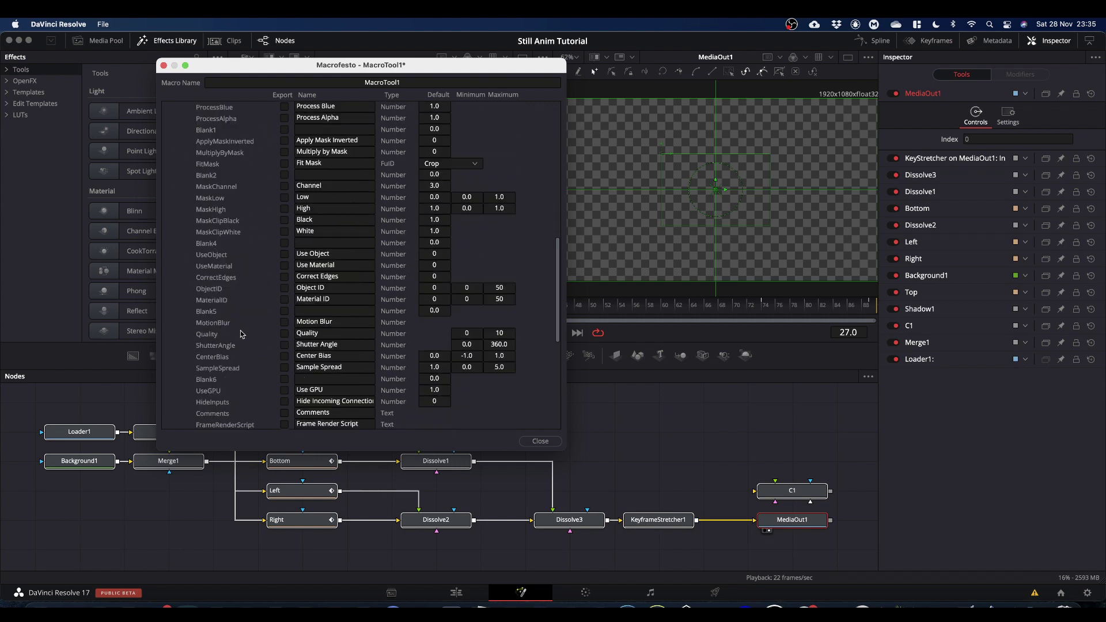
pyautogui.click(285, 322)
pyautogui.click(285, 334)
pyautogui.click(284, 345)
pyautogui.scroll(5, 332, 344)
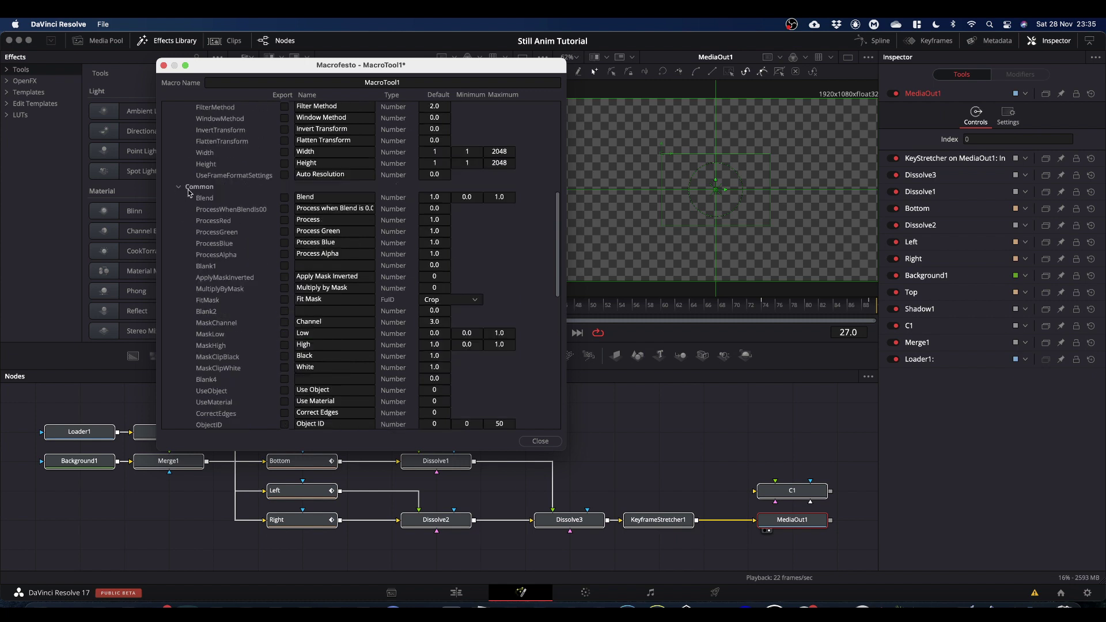
pyautogui.click(178, 186)
pyautogui.scroll(10, 194, 189)
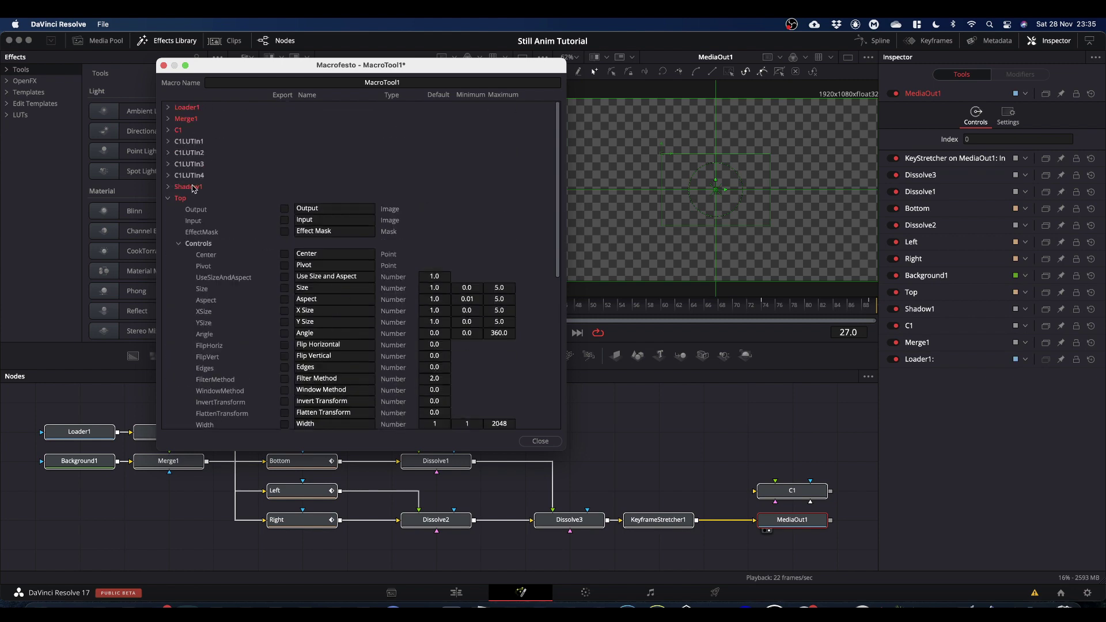
pyautogui.click(167, 198)
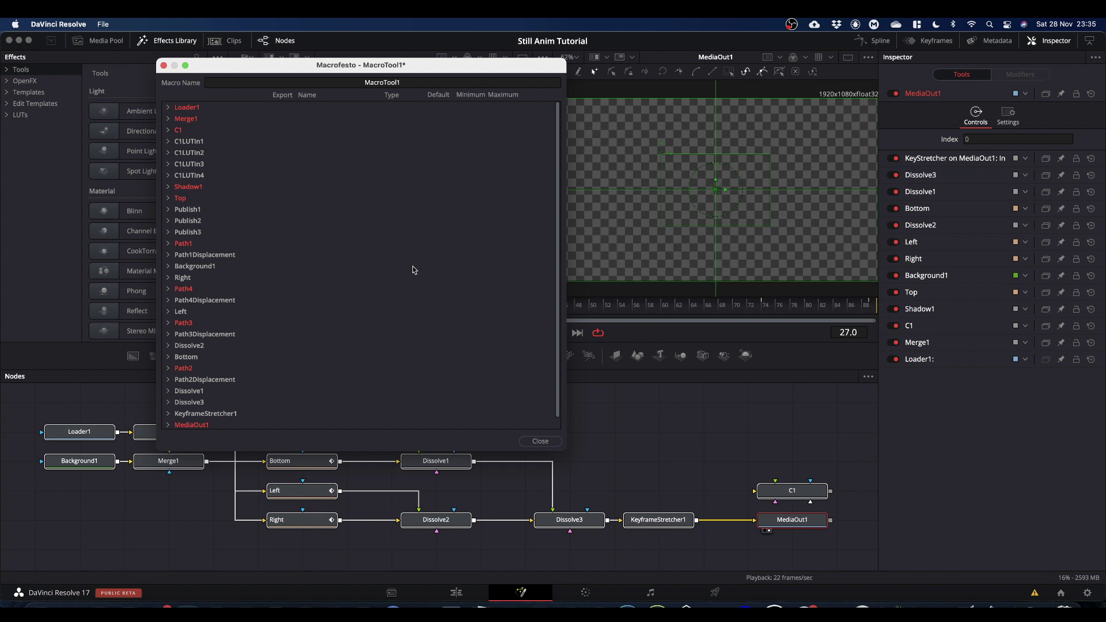
# Step: Name the macro StillAnim-30fps
pyautogui.click(540, 441)
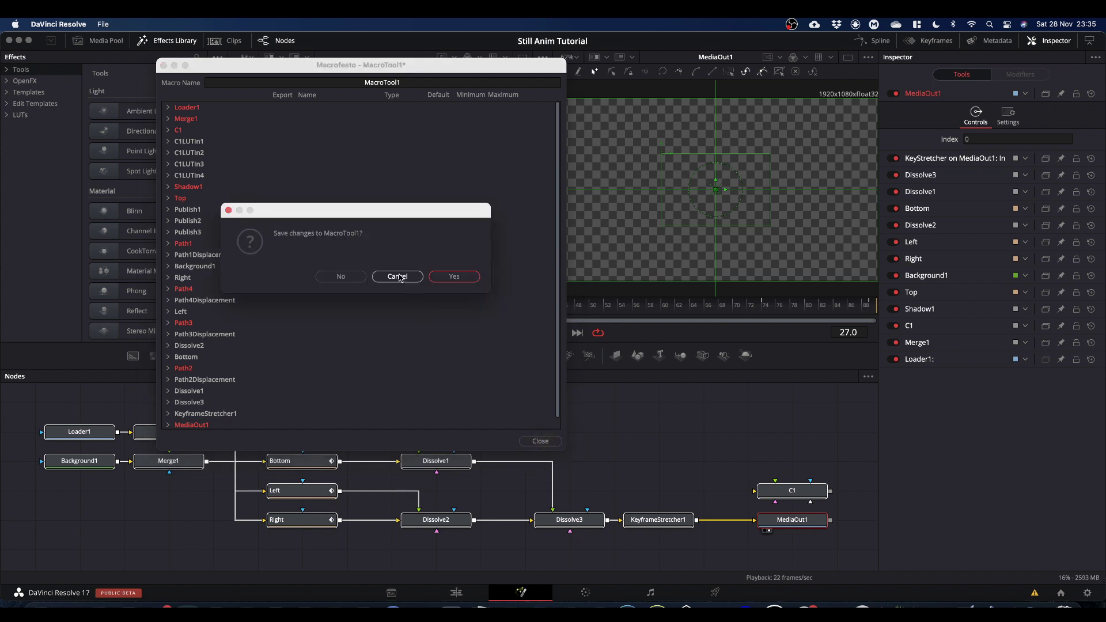
pyautogui.click(398, 277)
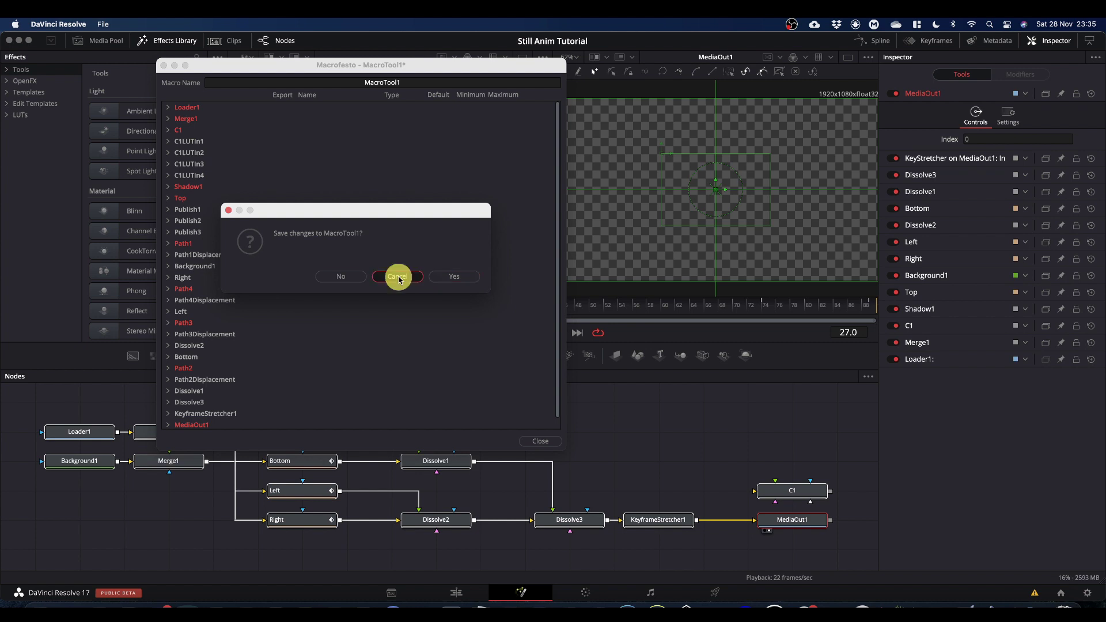
pyautogui.doubleClick(403, 82)
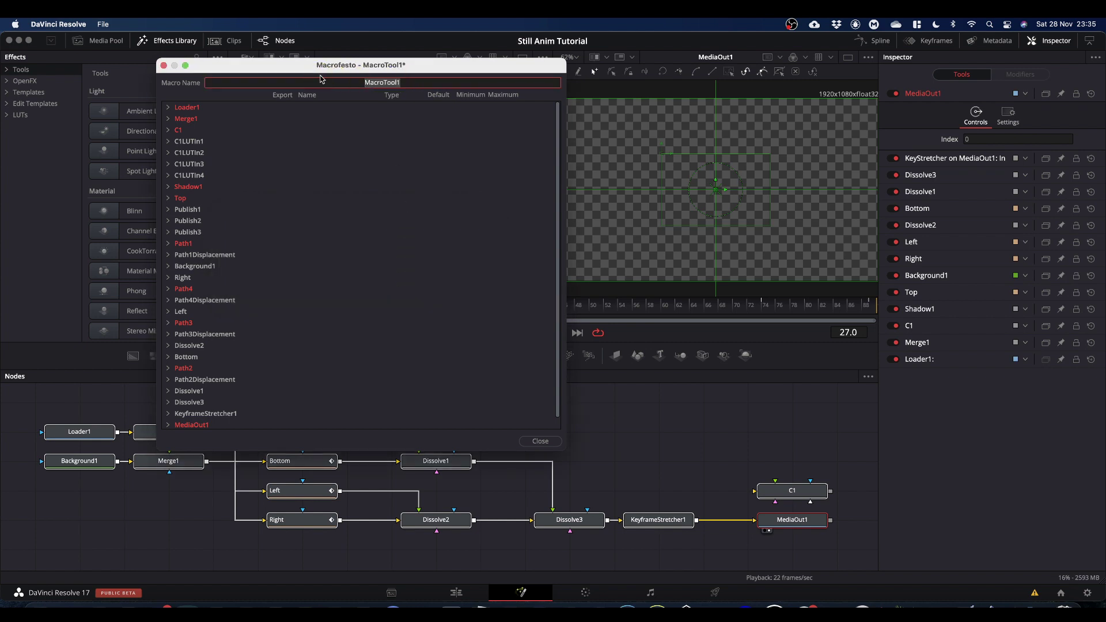
pyautogui.write('Sh')
pyautogui.press('BackSpace')
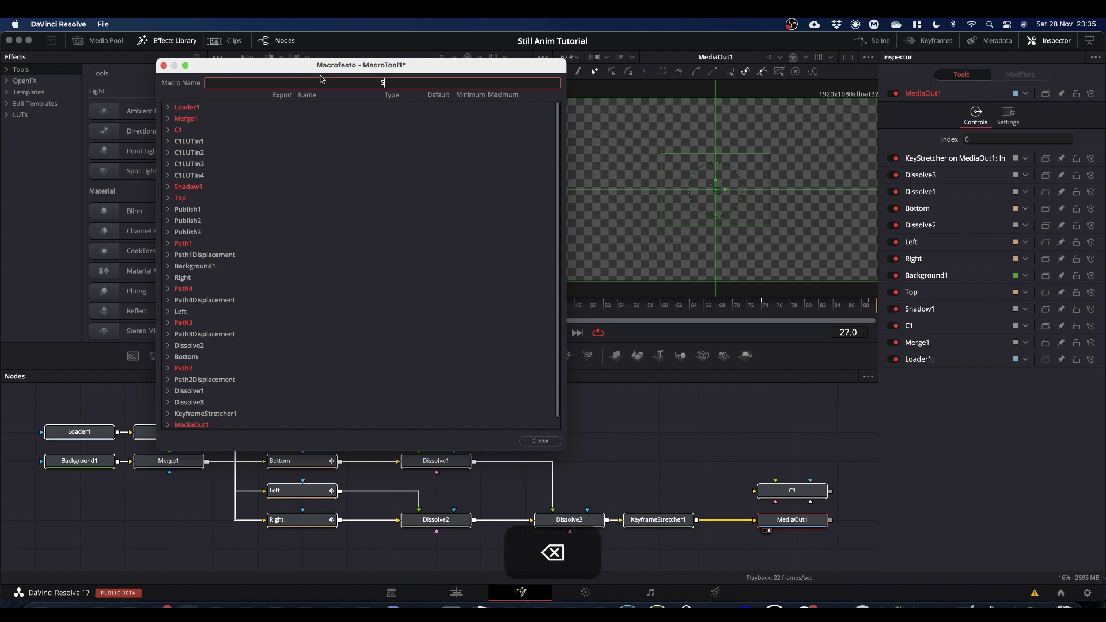
pyautogui.write('tillAnim-30')
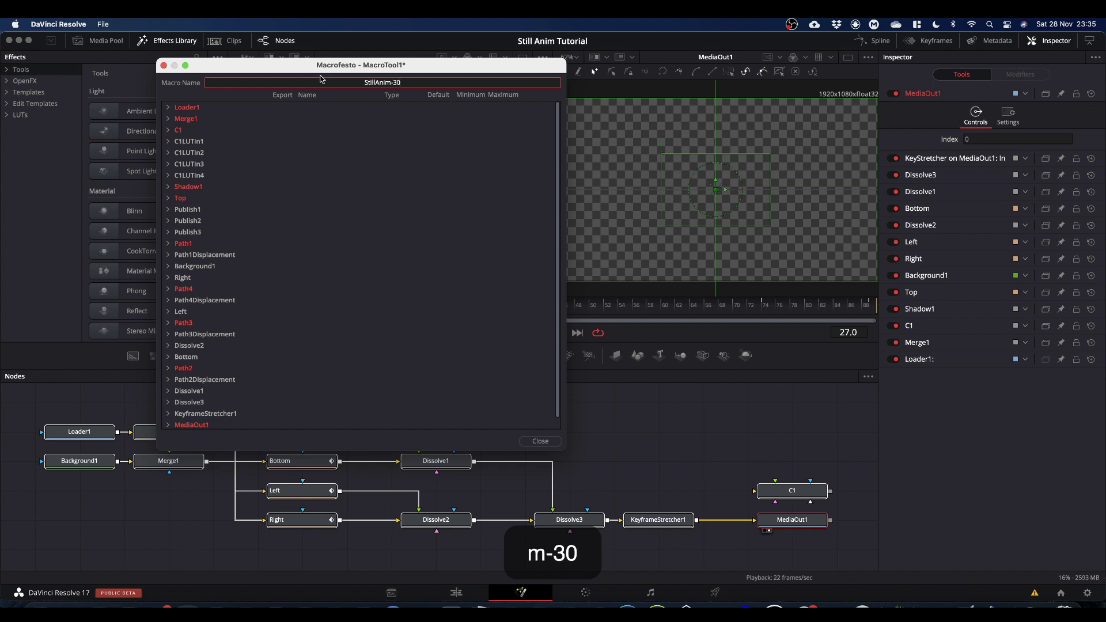
pyautogui.write('fps')
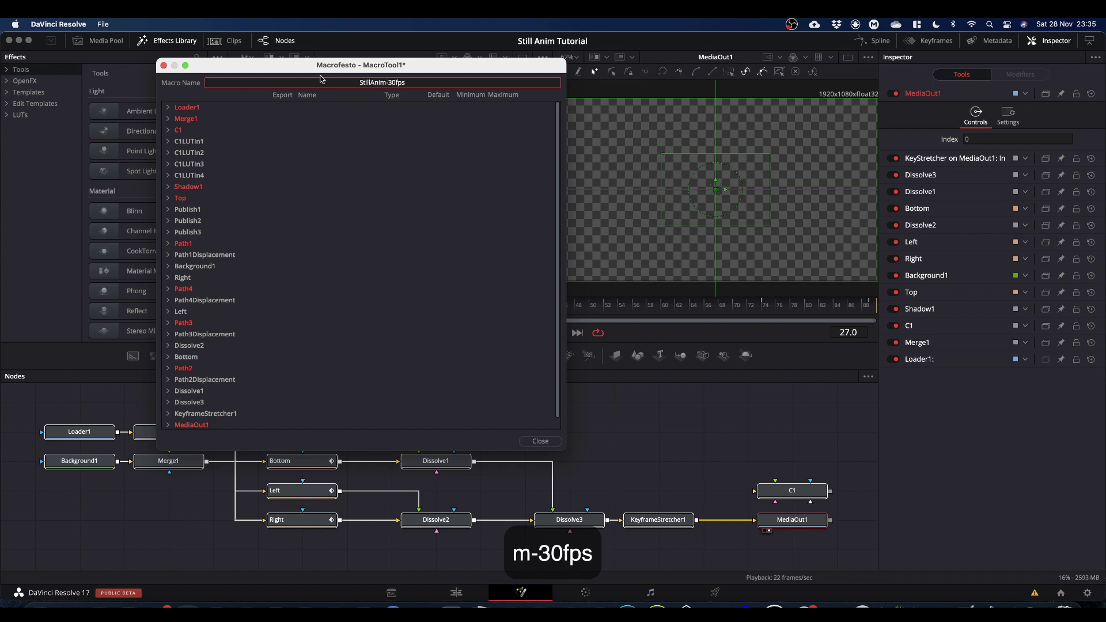
# Step: Start saving the macro and browse to Library/Application Support/Blackmagic Design on Macintosh HD, with folders sorted by name
pyautogui.click(540, 441)
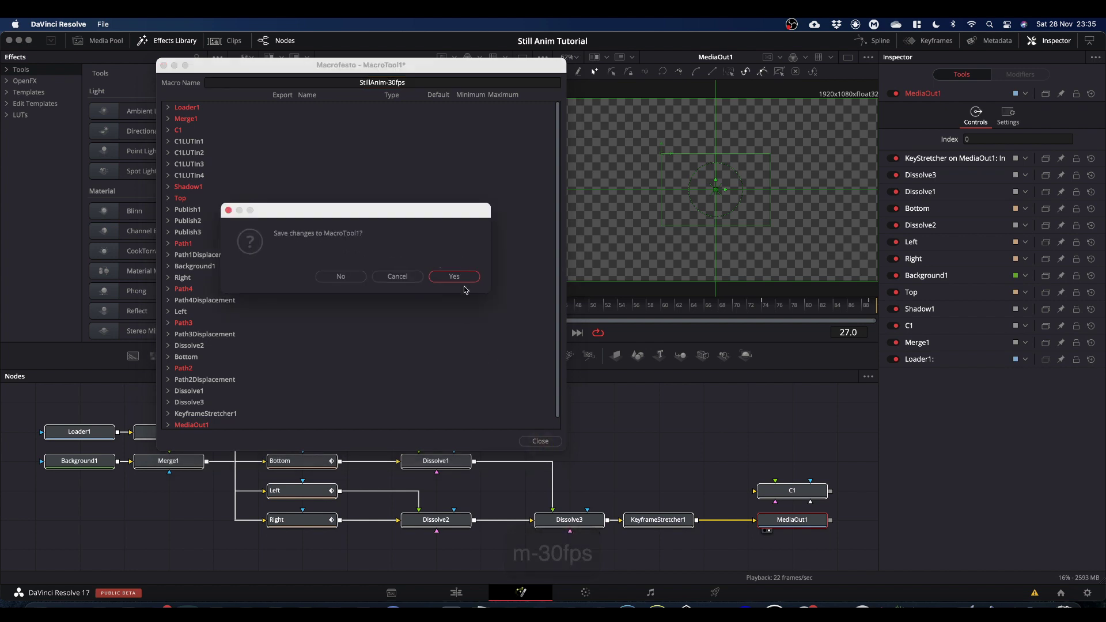
pyautogui.click(455, 278)
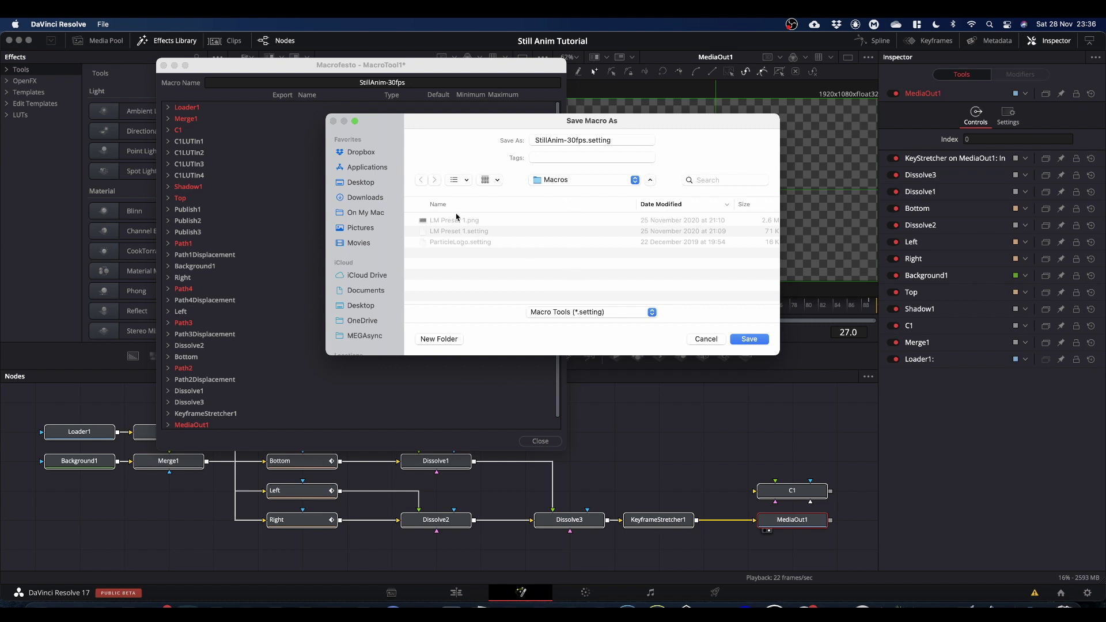
pyautogui.scroll(-1, 383, 254)
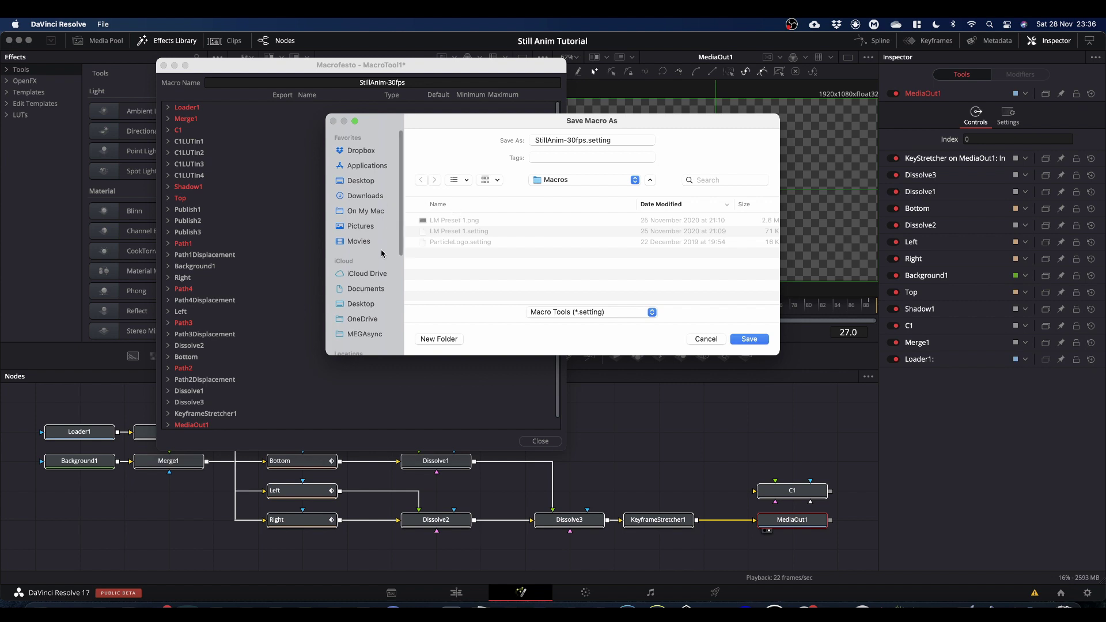
pyautogui.scroll(-5, 383, 253)
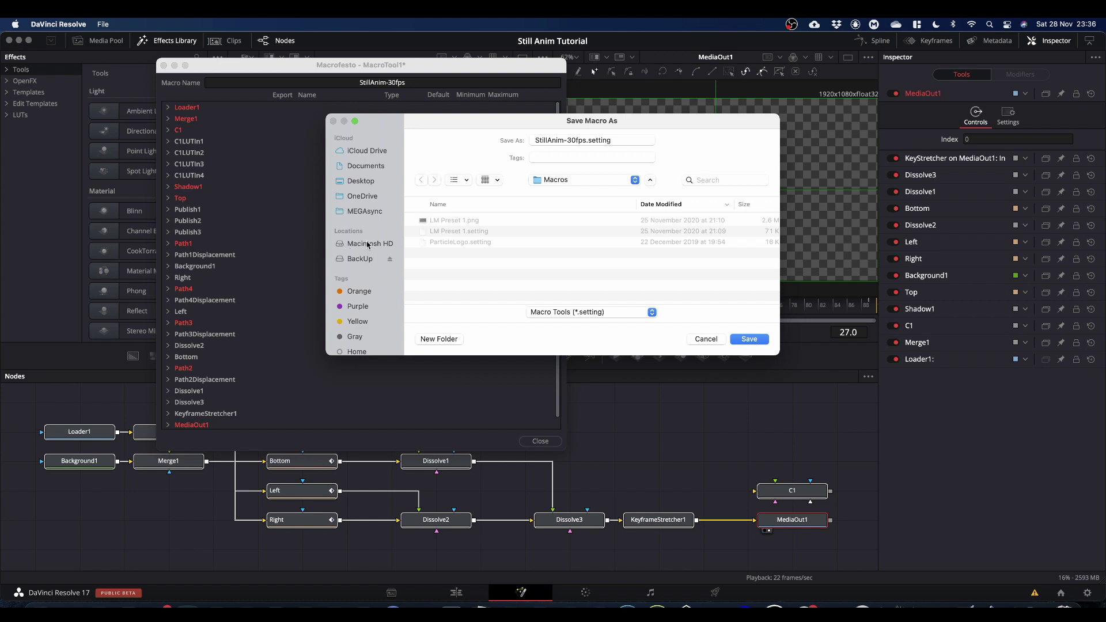
pyautogui.click(368, 244)
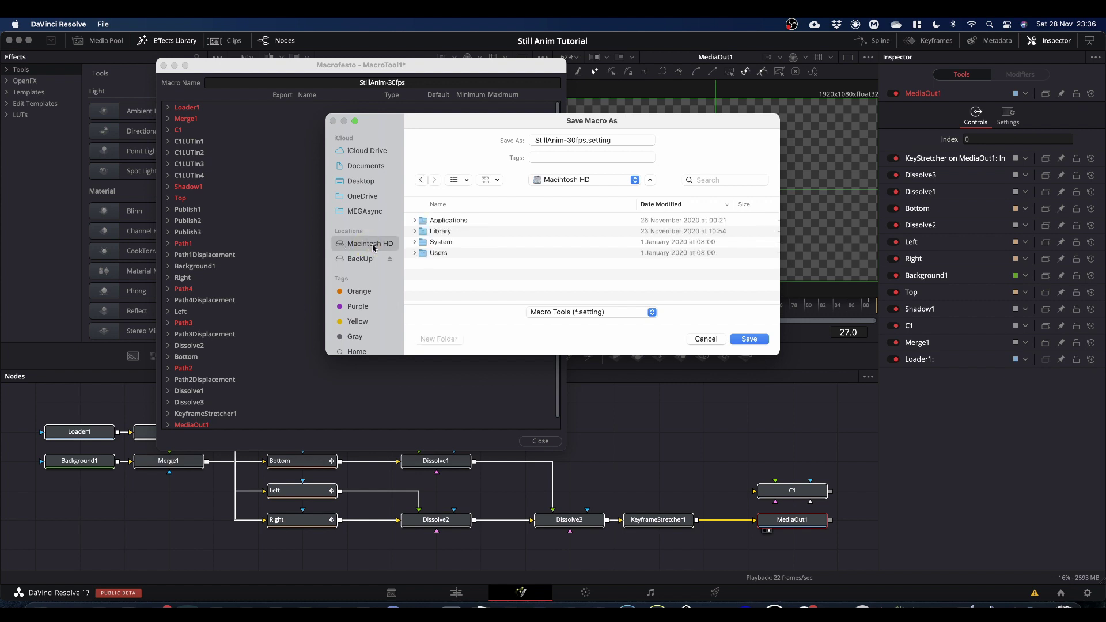
pyautogui.doubleClick(447, 231)
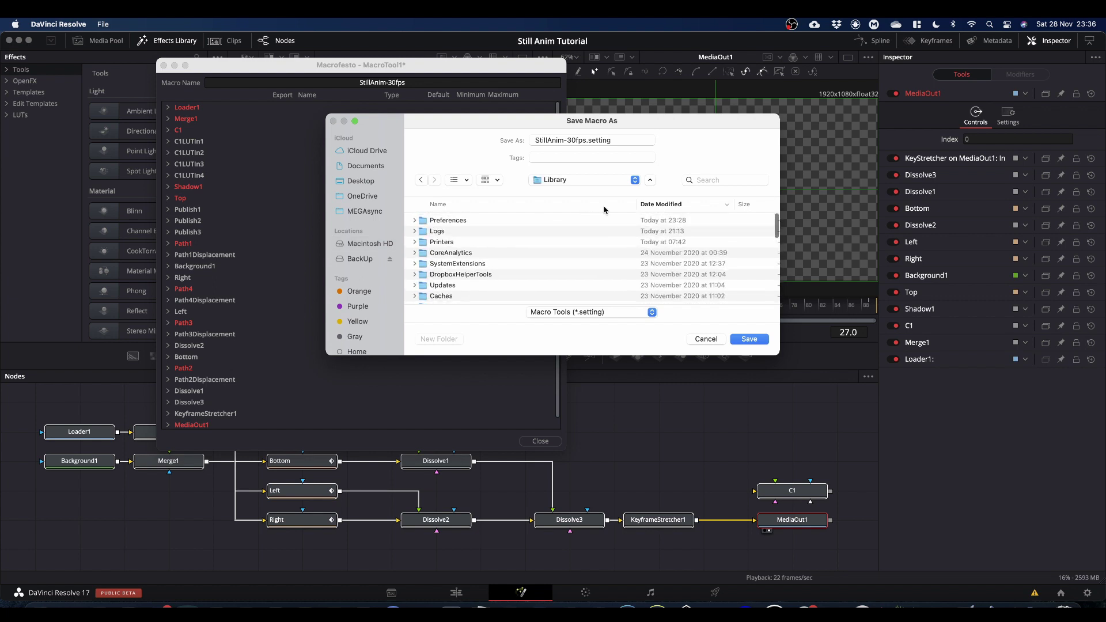
pyautogui.click(626, 205)
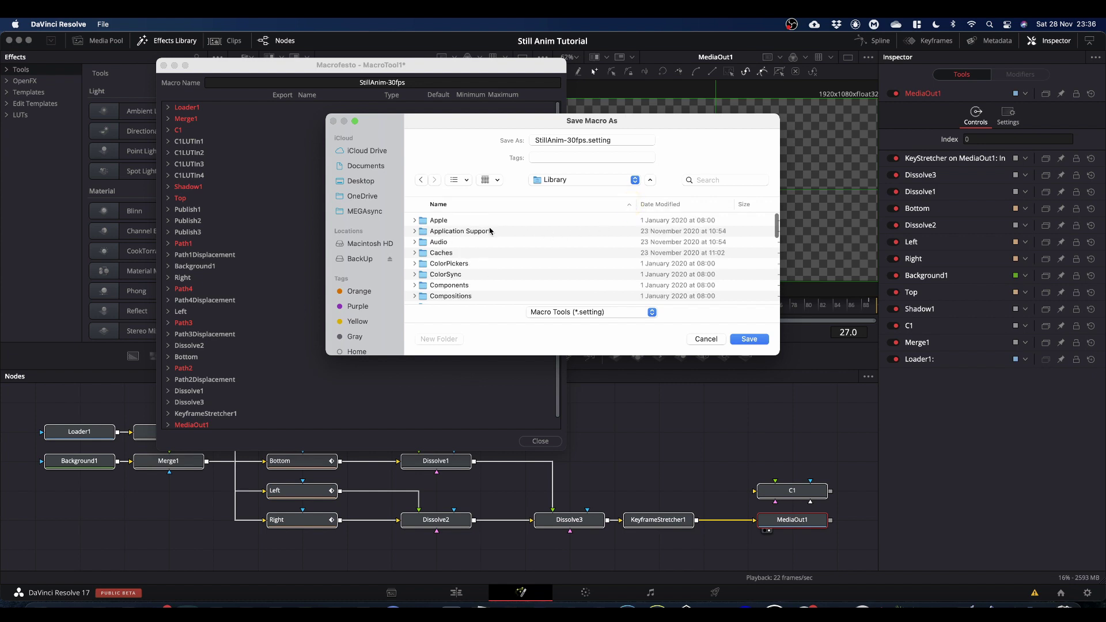
pyautogui.doubleClick(489, 231)
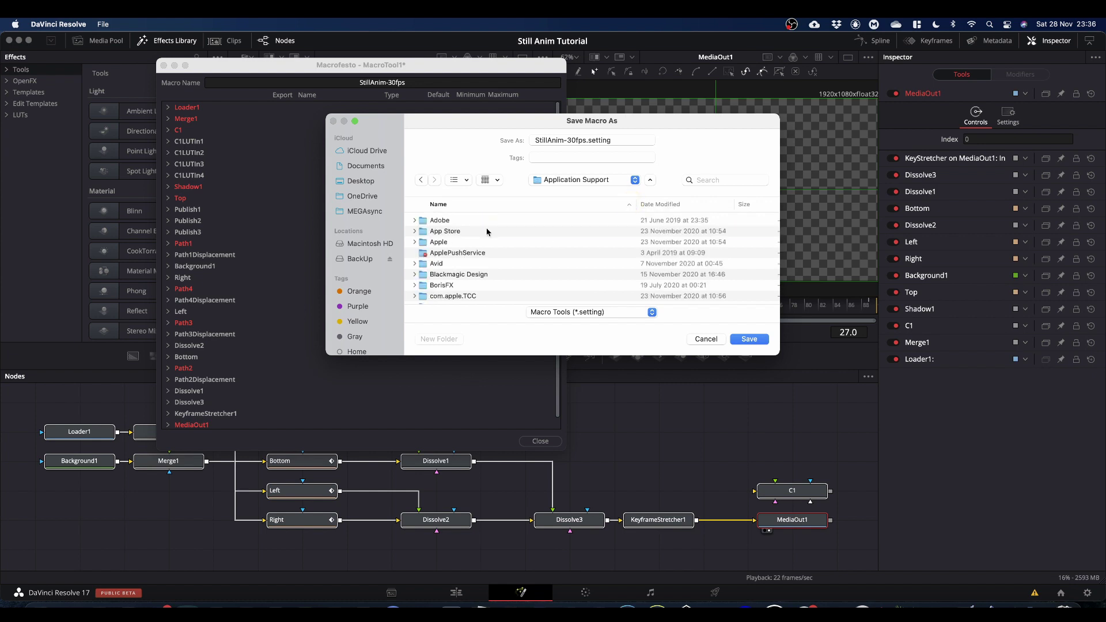
pyautogui.doubleClick(473, 275)
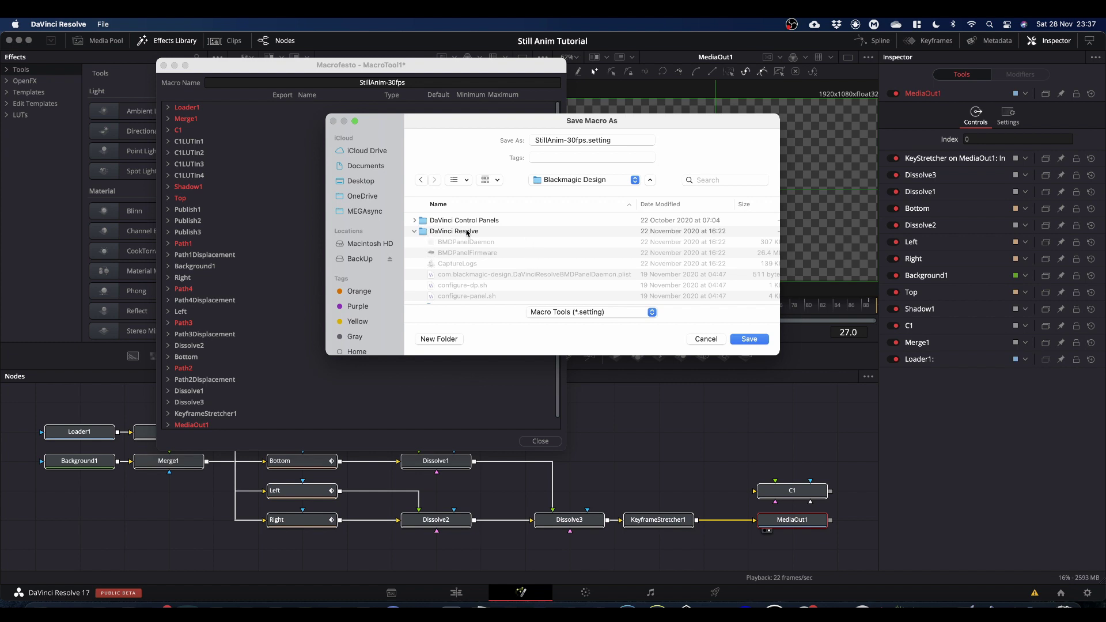
# Step: Choose DaVinci Resolve/Fusion/Templates/Edit/Titles as the folder for saving the macro
pyautogui.doubleClick(467, 231)
pyautogui.scroll(-3, 467, 232)
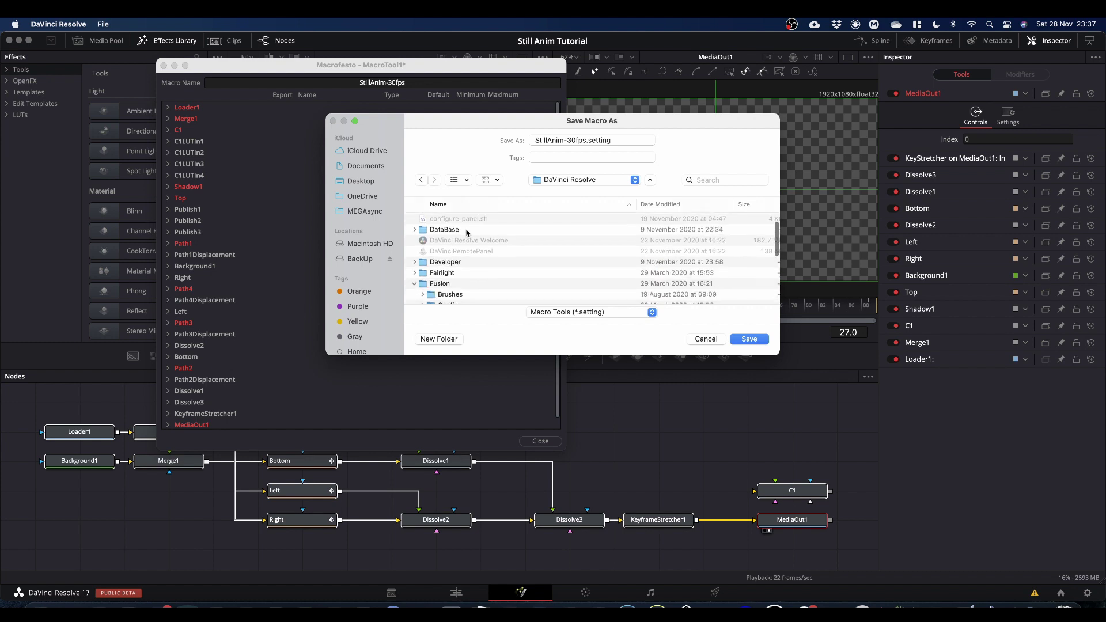
pyautogui.scroll(-1, 467, 236)
pyautogui.doubleClick(447, 276)
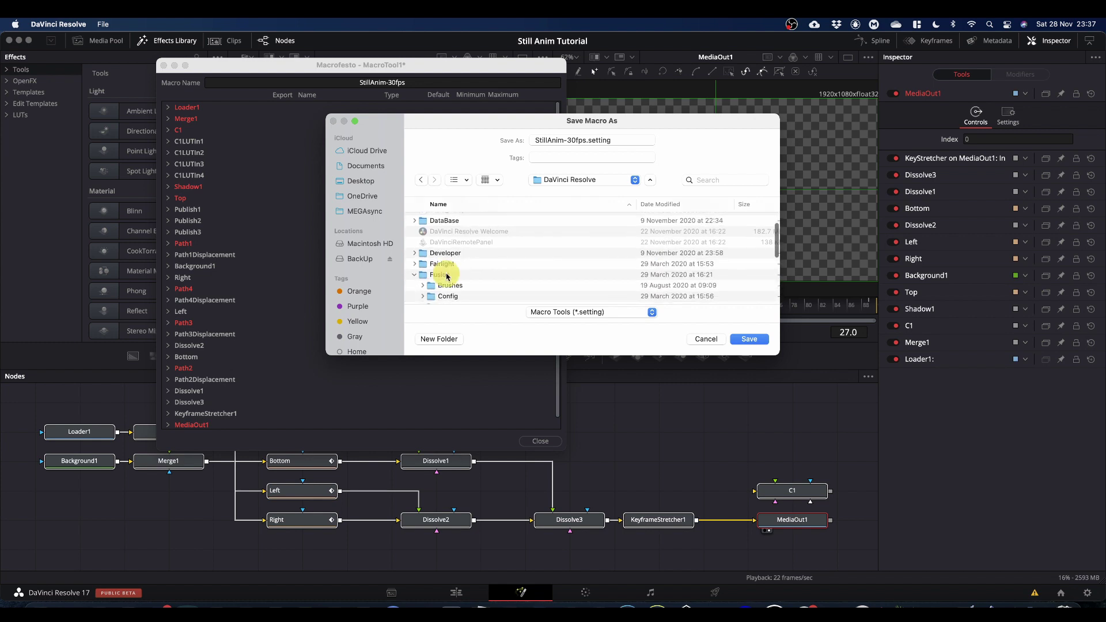
pyautogui.scroll(-3, 491, 261)
pyautogui.scroll(-5, 491, 261)
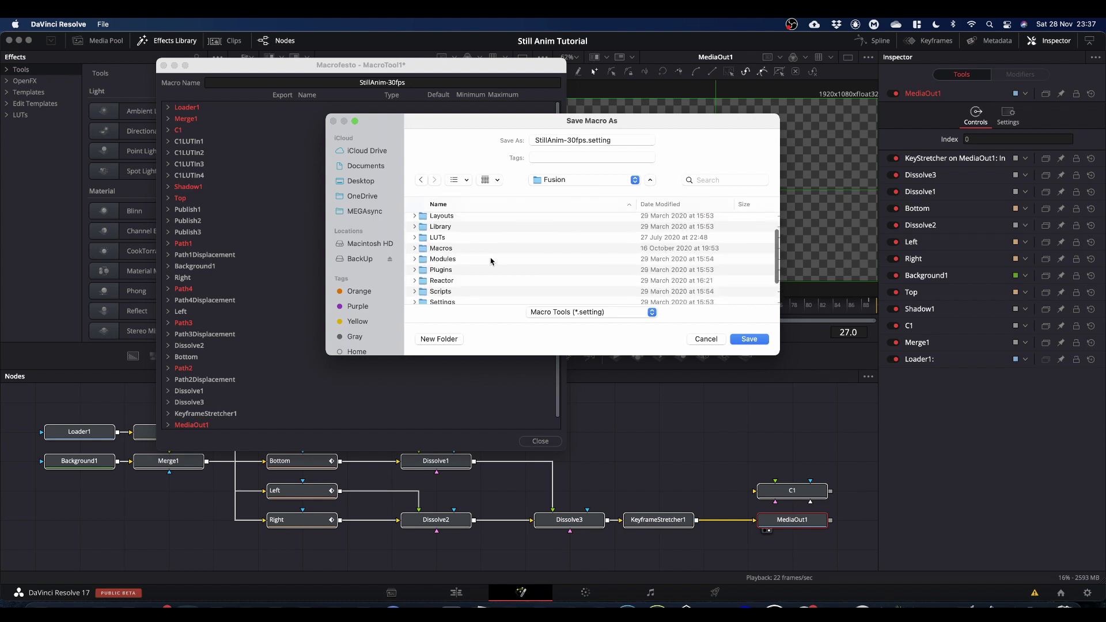
pyautogui.scroll(-3, 491, 261)
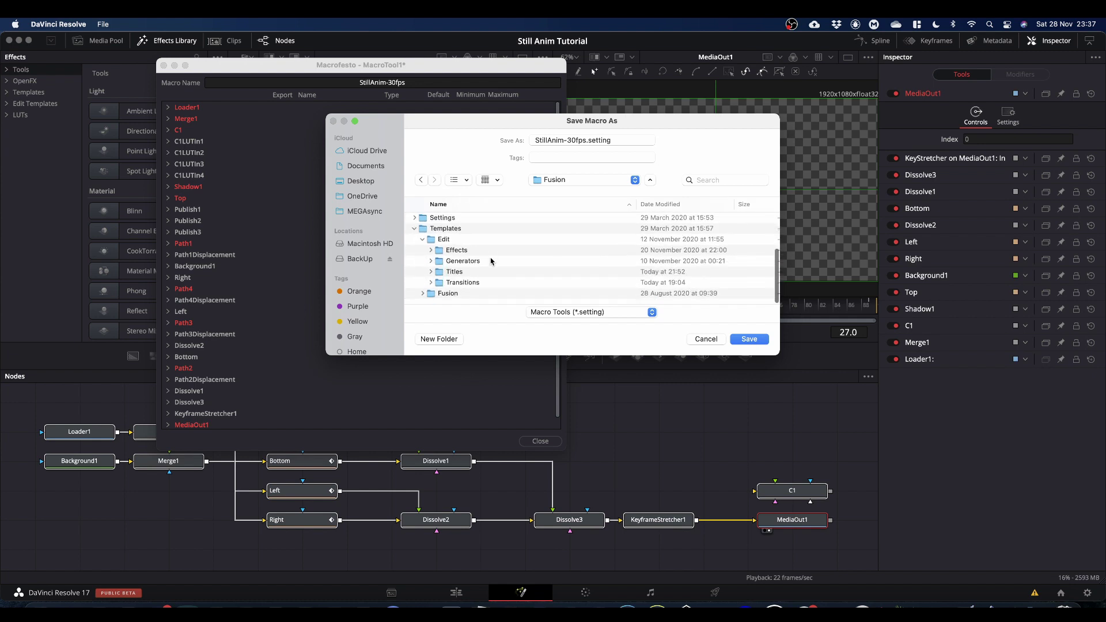
pyautogui.doubleClick(454, 229)
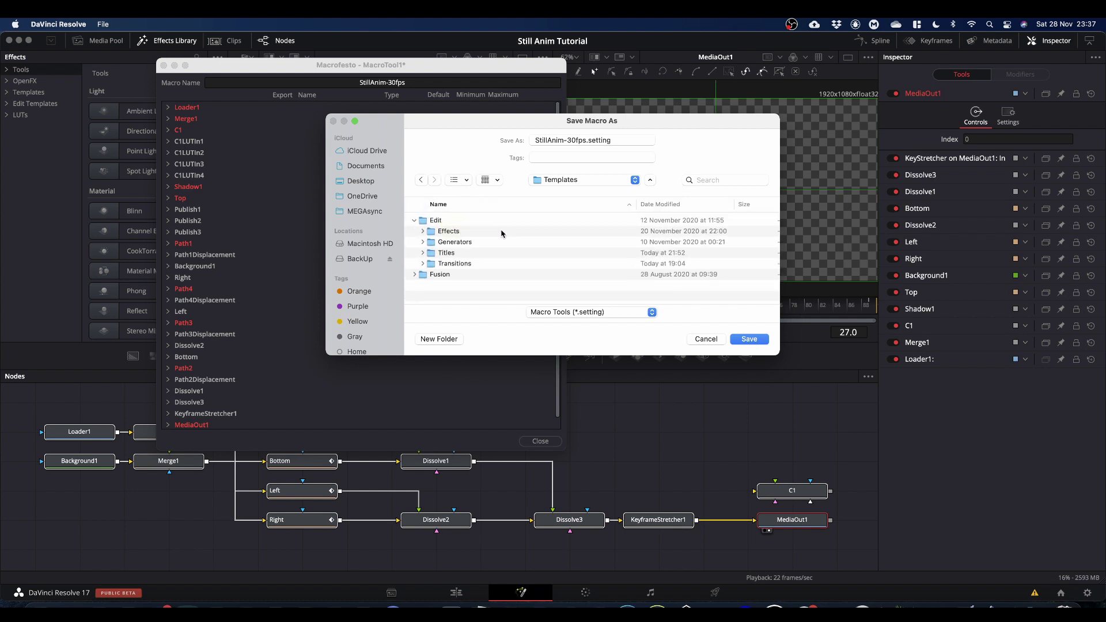
pyautogui.doubleClick(435, 222)
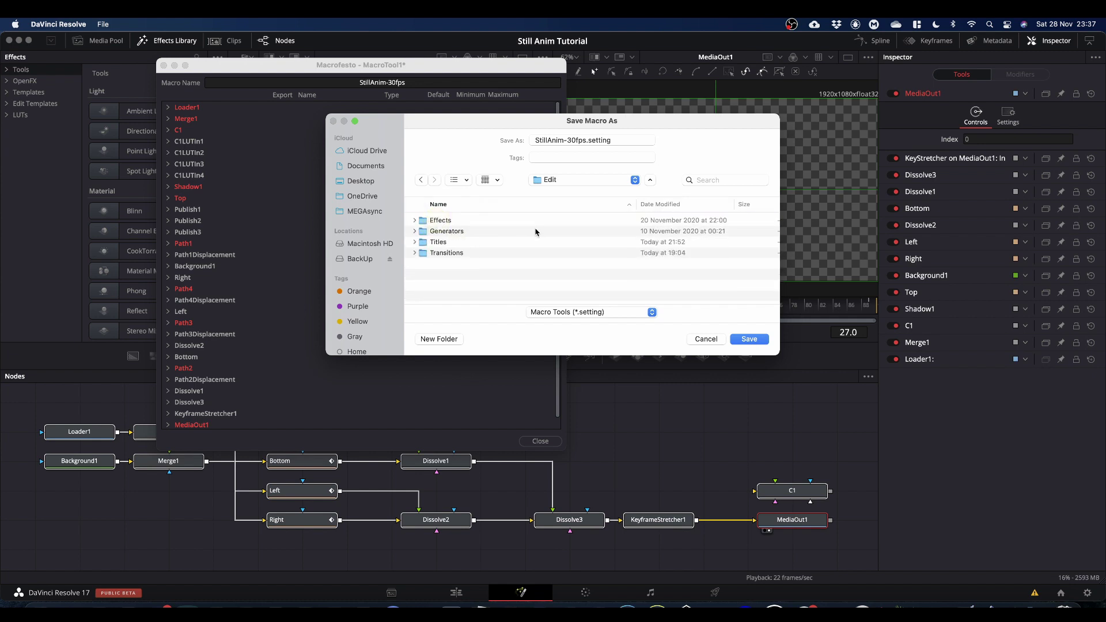
pyautogui.doubleClick(439, 243)
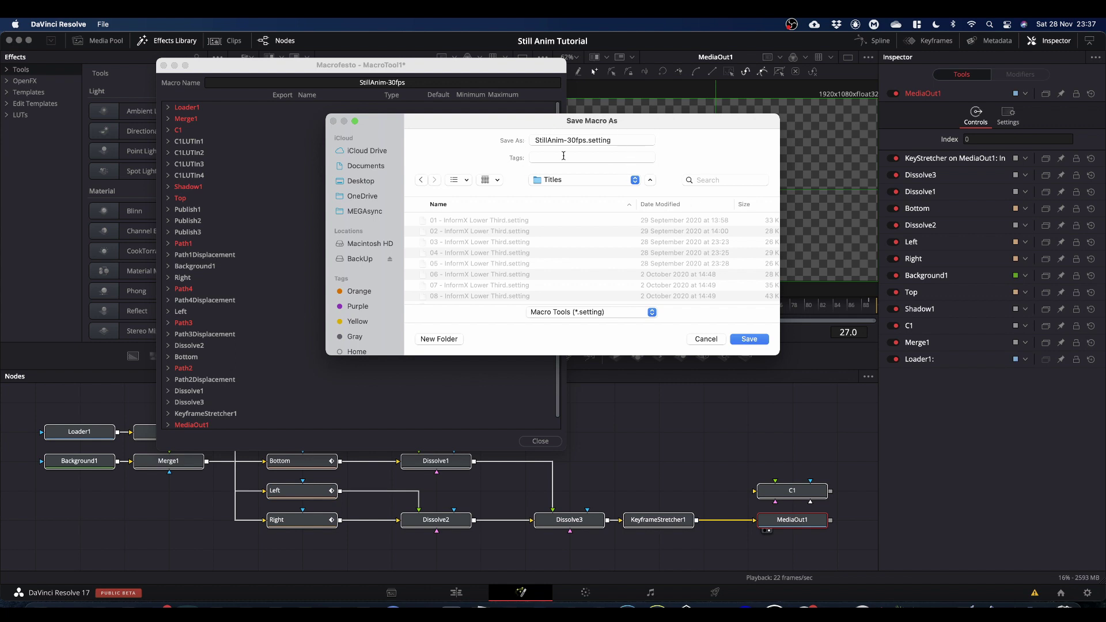
# Step: Cancel saving the macro and return to the Edit page
pyautogui.click(706, 339)
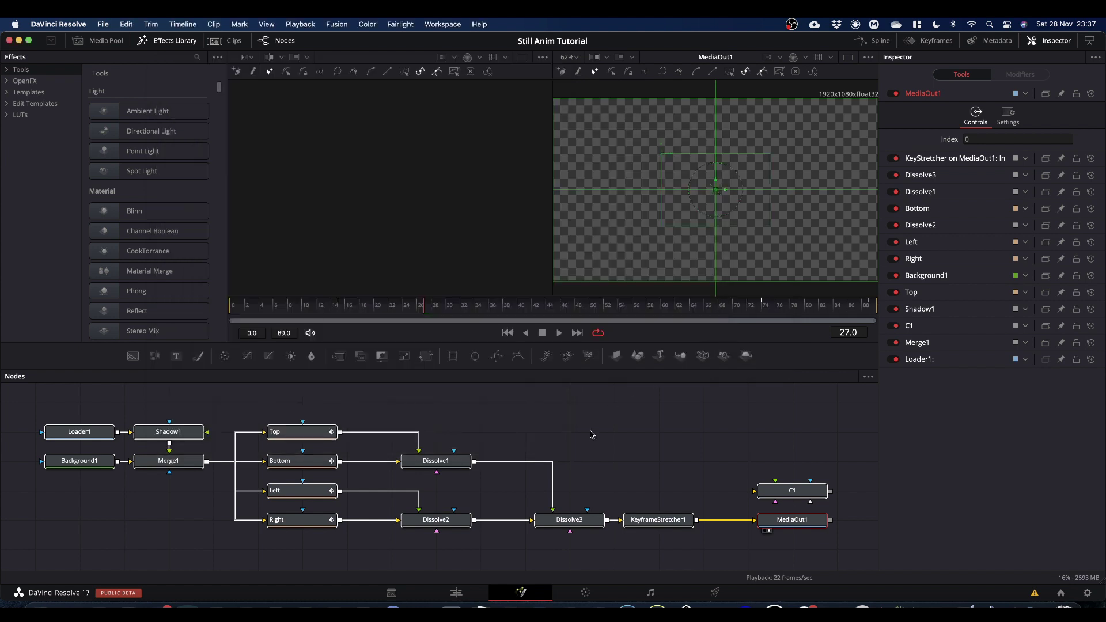
pyautogui.click(457, 593)
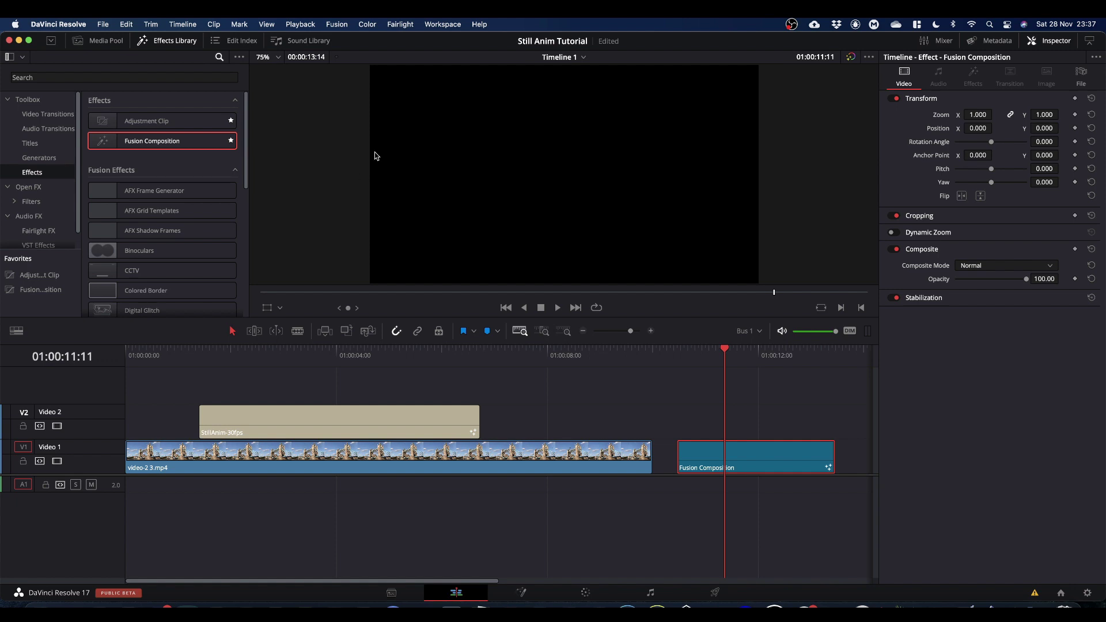
# Step: Delete the existing StillAnim-30fps clip from Video 2 and move the playhead to 01:00:05:00 over the bridge video
pyautogui.click(434, 427)
pyautogui.press('BackSpace')
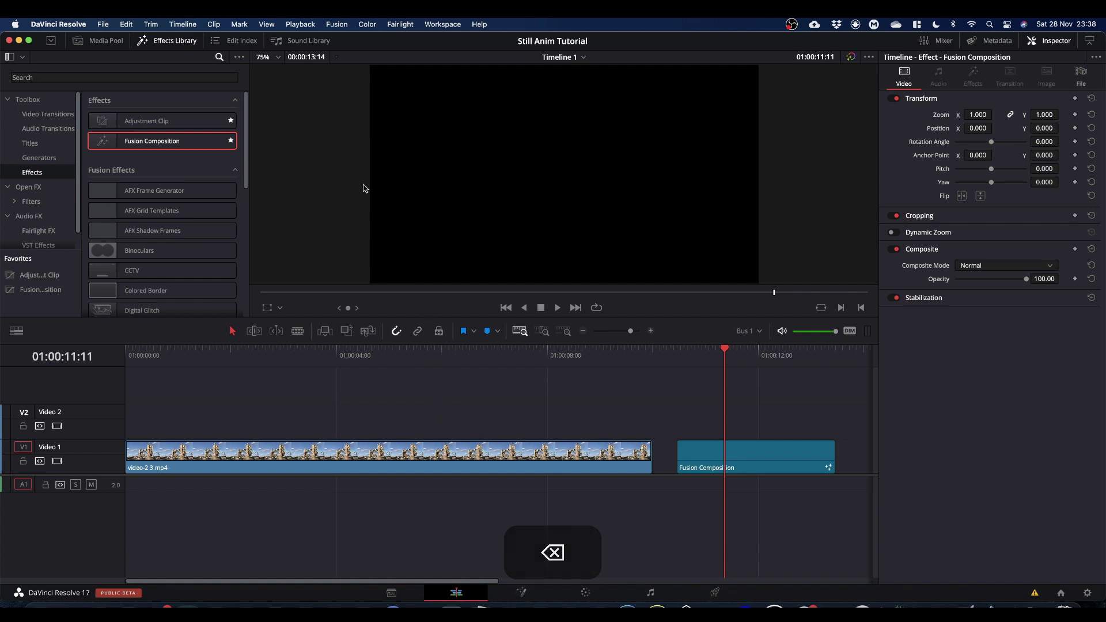
pyautogui.moveTo(726, 353); pyautogui.dragTo(390, 379)
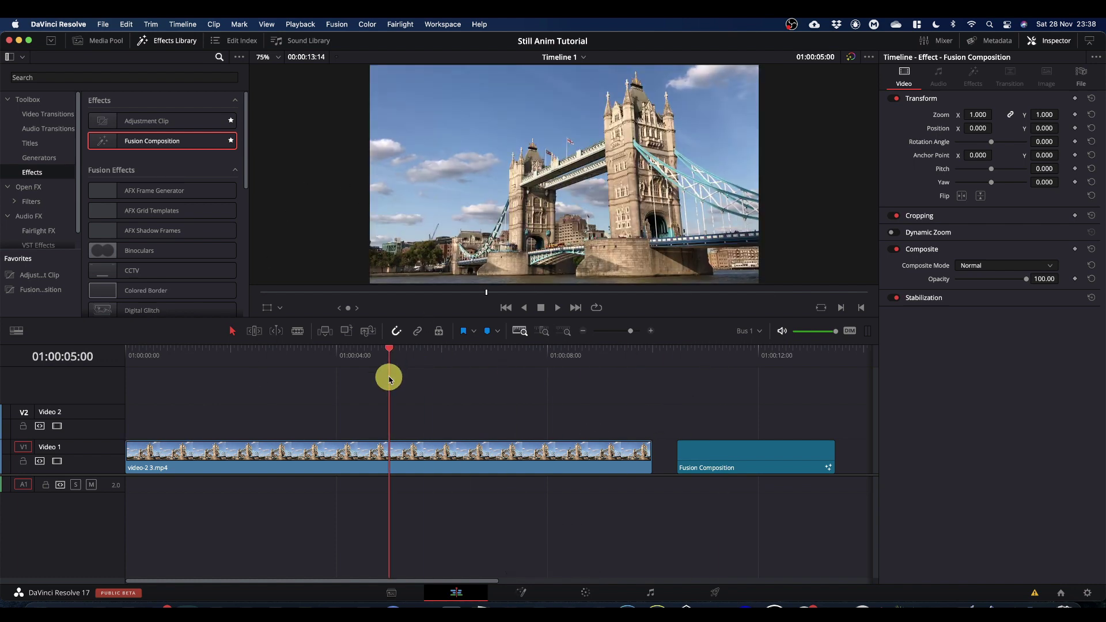
# Step: Look through the Titles category of the Effects Library, including its Fusion Titles
pyautogui.click(175, 40)
pyautogui.click(174, 40)
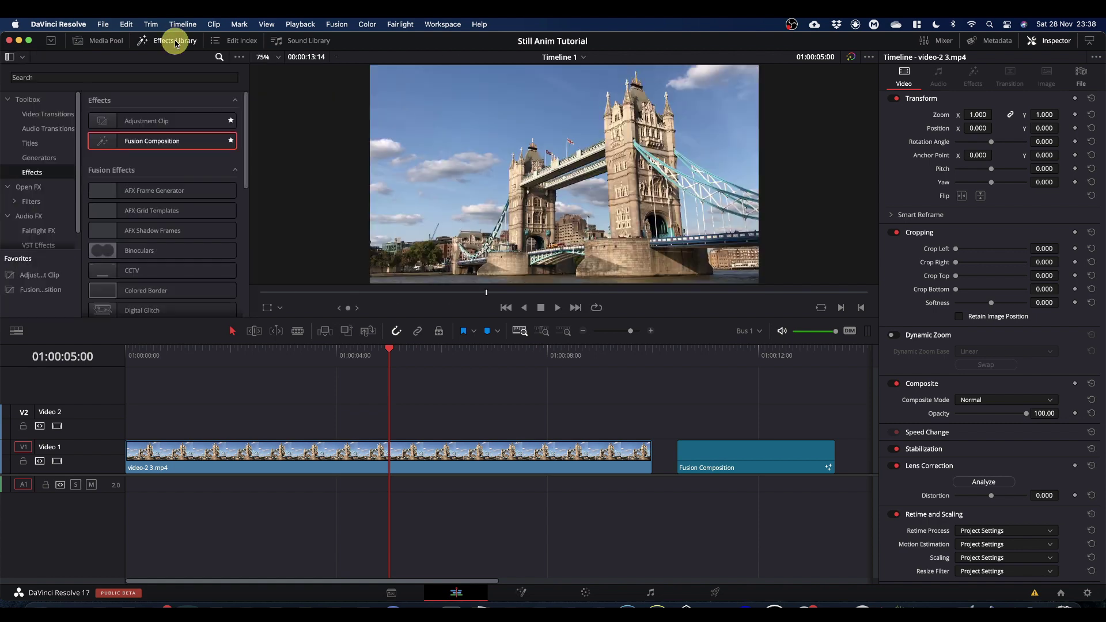
pyautogui.click(34, 144)
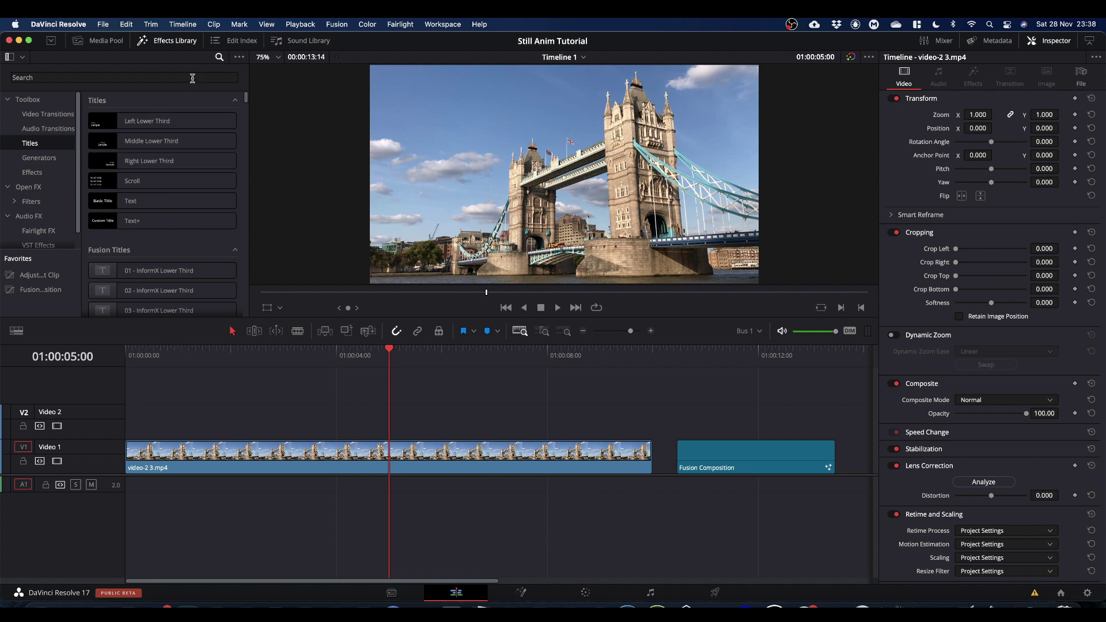
pyautogui.scroll(-15, 196, 267)
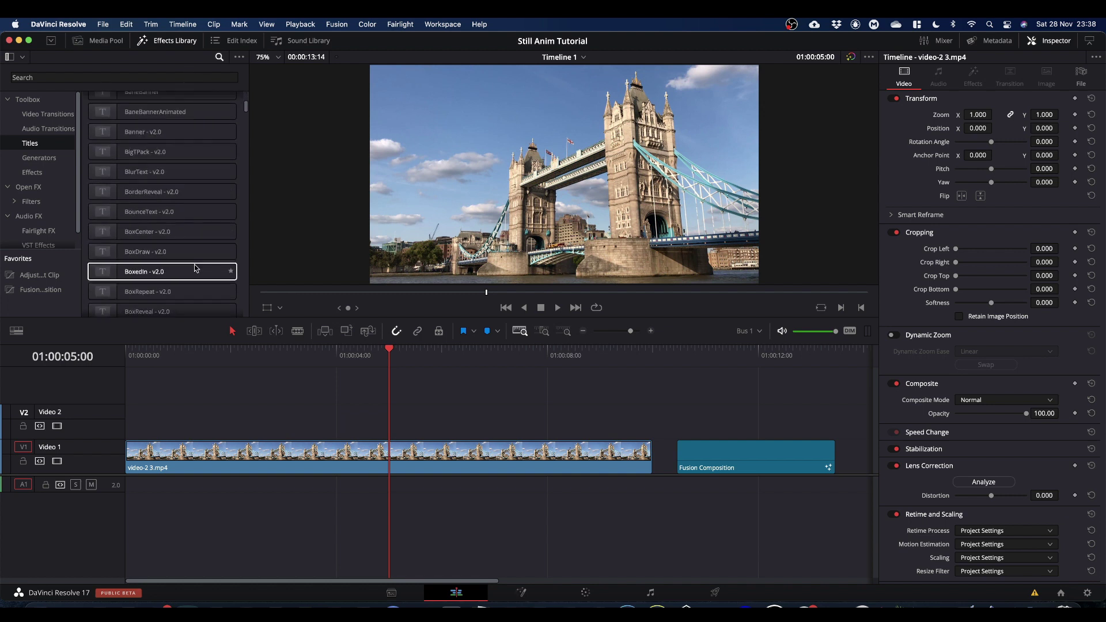
pyautogui.scroll(-2, 196, 267)
pyautogui.scroll(7, 195, 265)
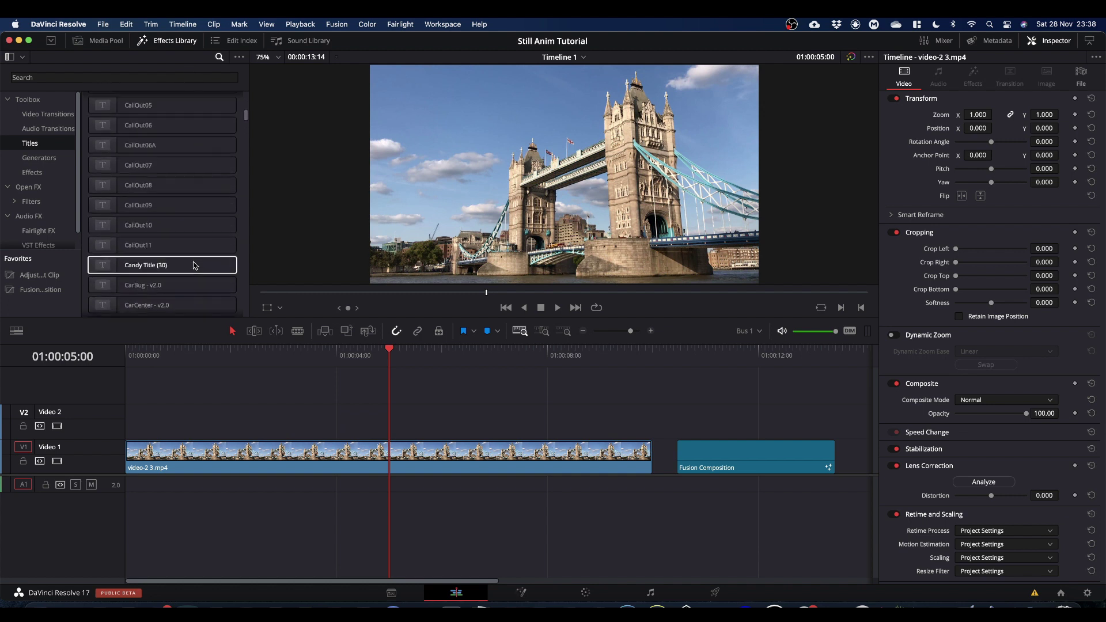
pyautogui.scroll(10, 195, 264)
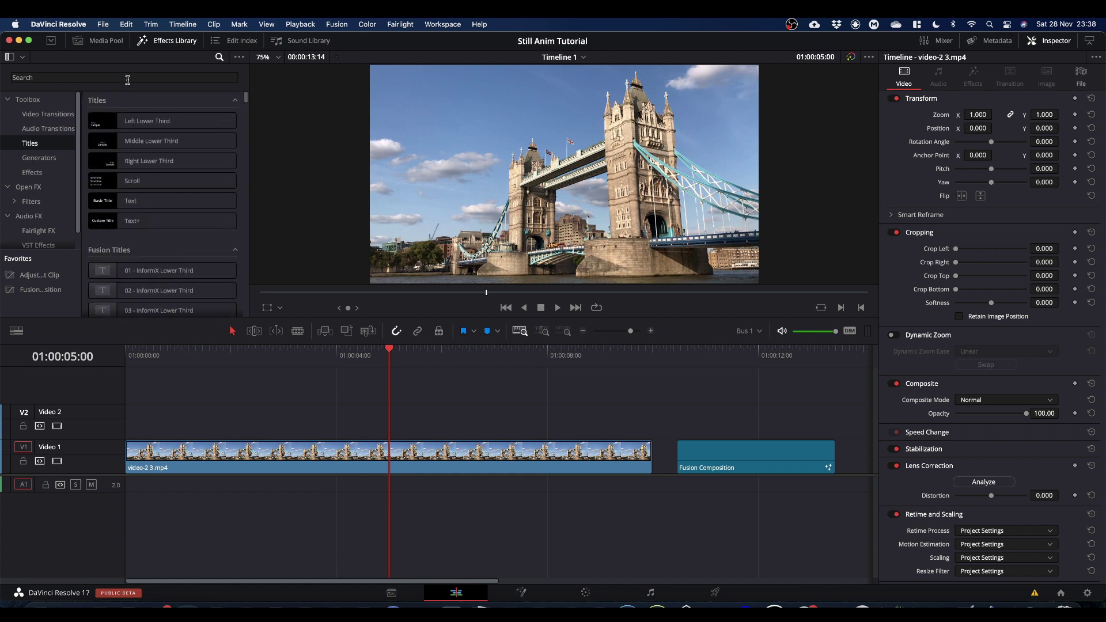
pyautogui.scroll(-4, 181, 271)
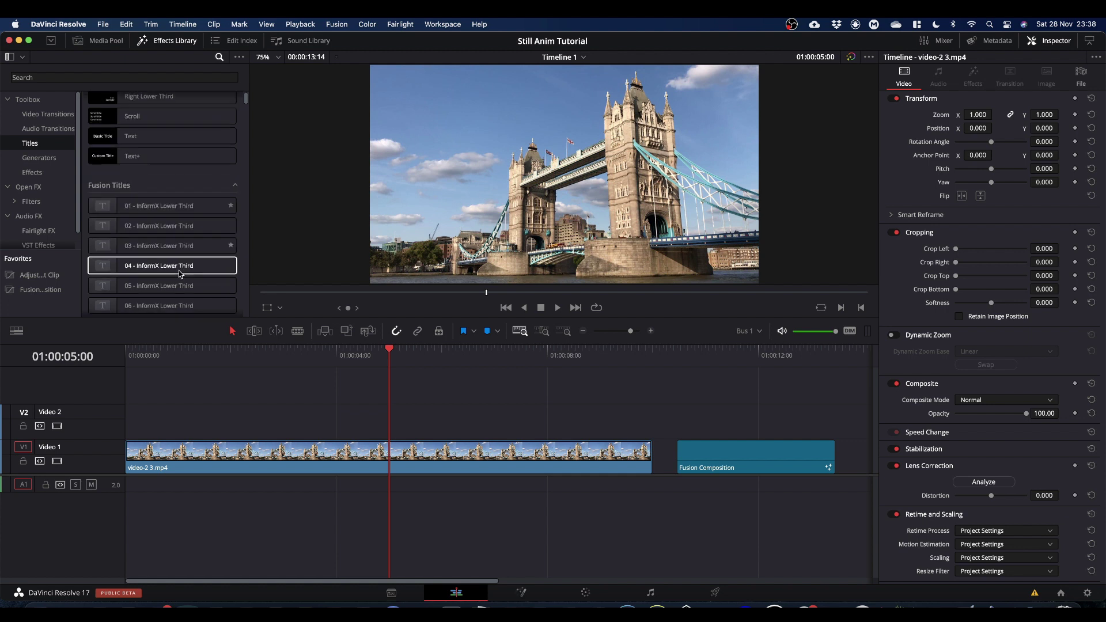
pyautogui.scroll(3, 181, 273)
pyautogui.scroll(-3, 180, 274)
pyautogui.scroll(3, 180, 274)
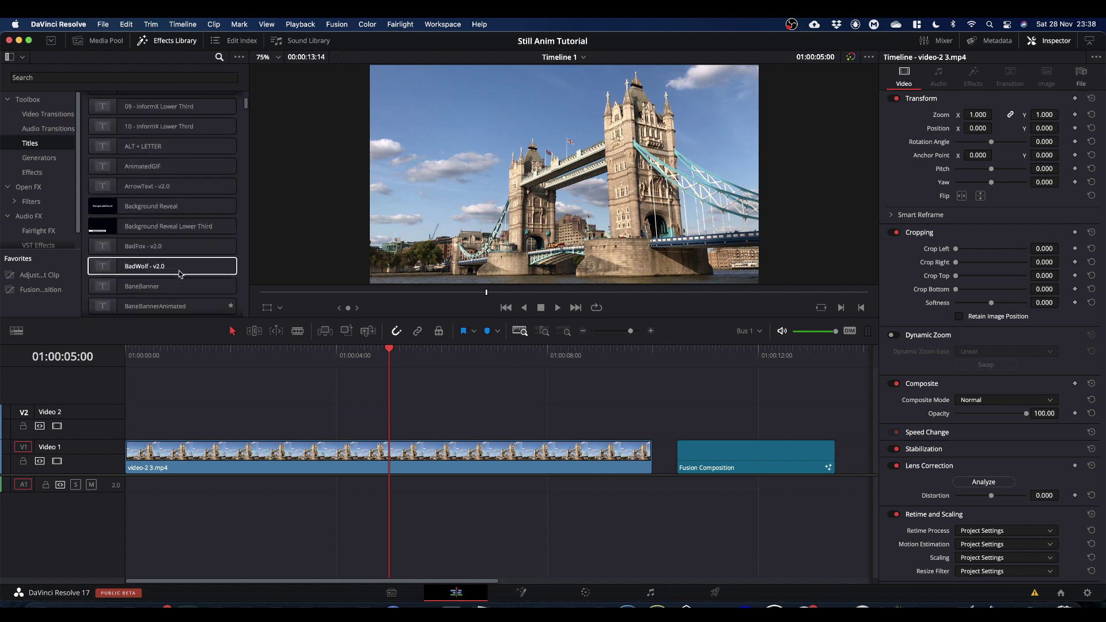
pyautogui.scroll(-3, 180, 273)
pyautogui.scroll(3, 180, 273)
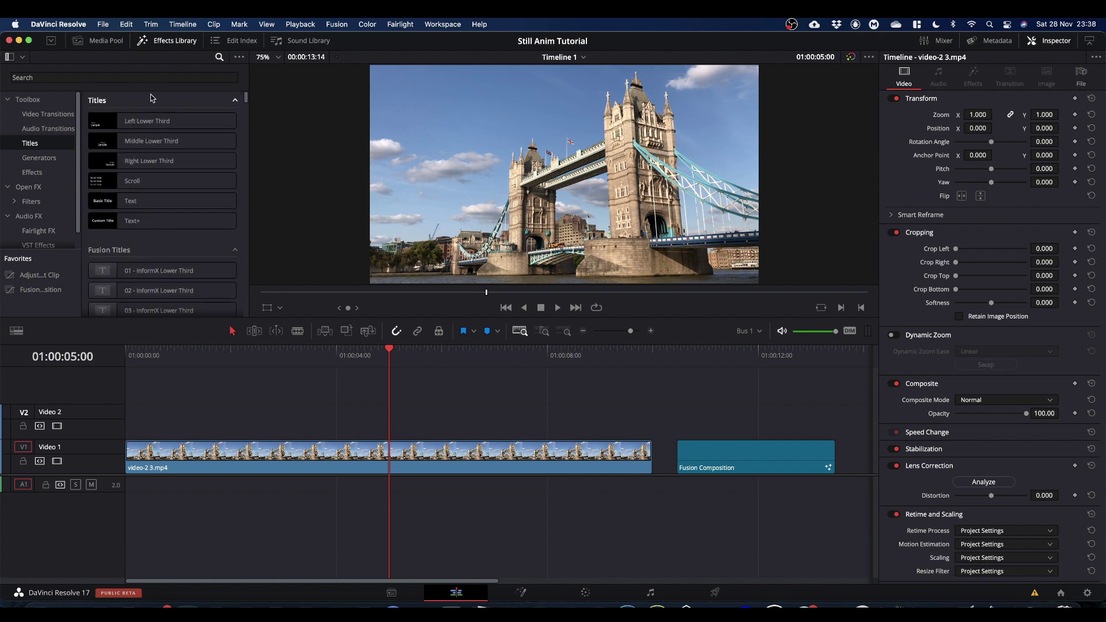
# Step: Search the titles for "still" and add StillAnim-30fps to Video 2, starting at about 3 seconds, closing the Hypertext Compositor window
pyautogui.click(151, 76)
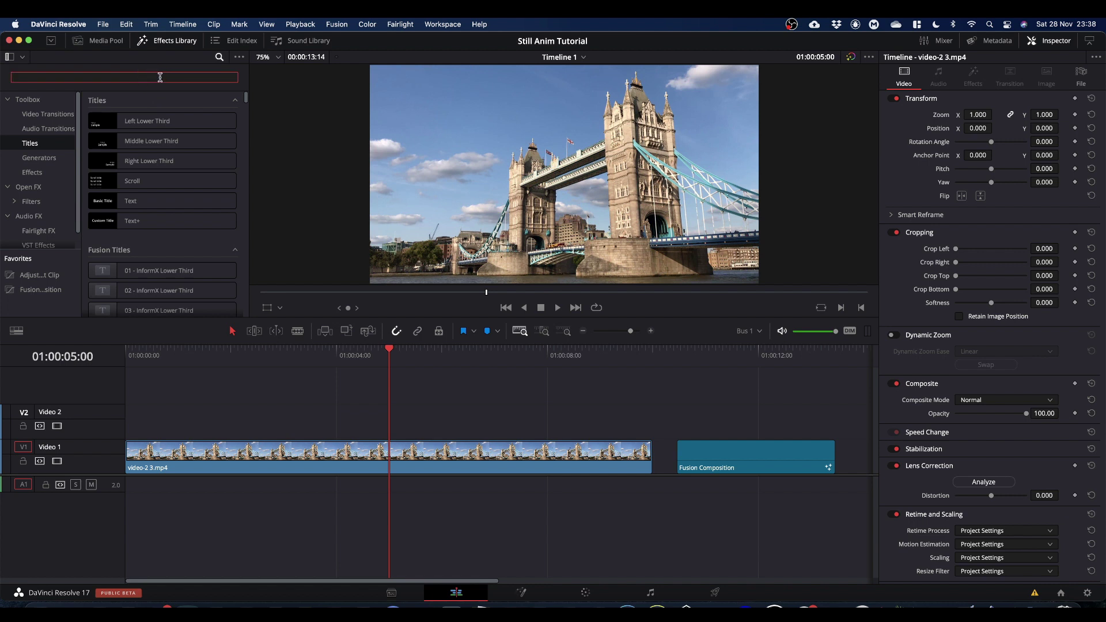
pyautogui.write('st')
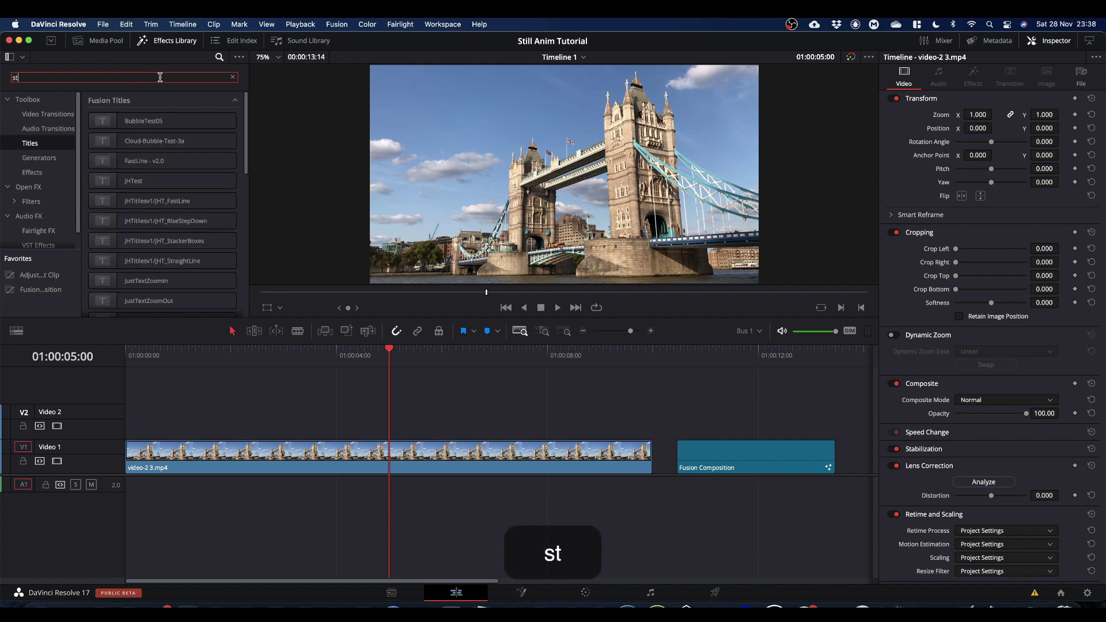
pyautogui.write('ill')
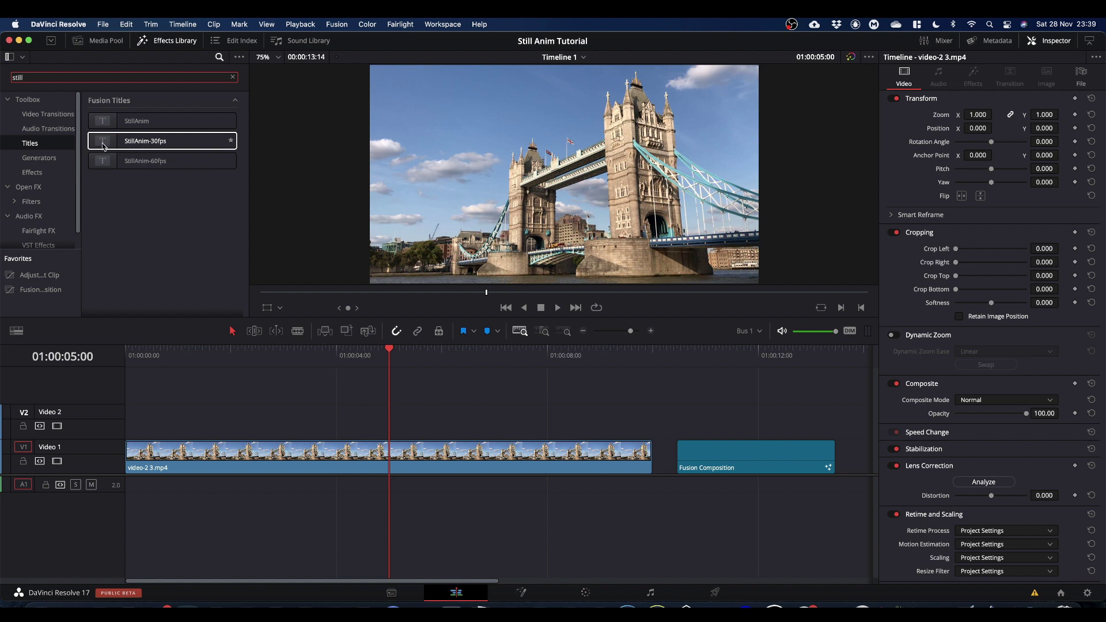
pyautogui.moveTo(102, 146); pyautogui.dragTo(282, 413)
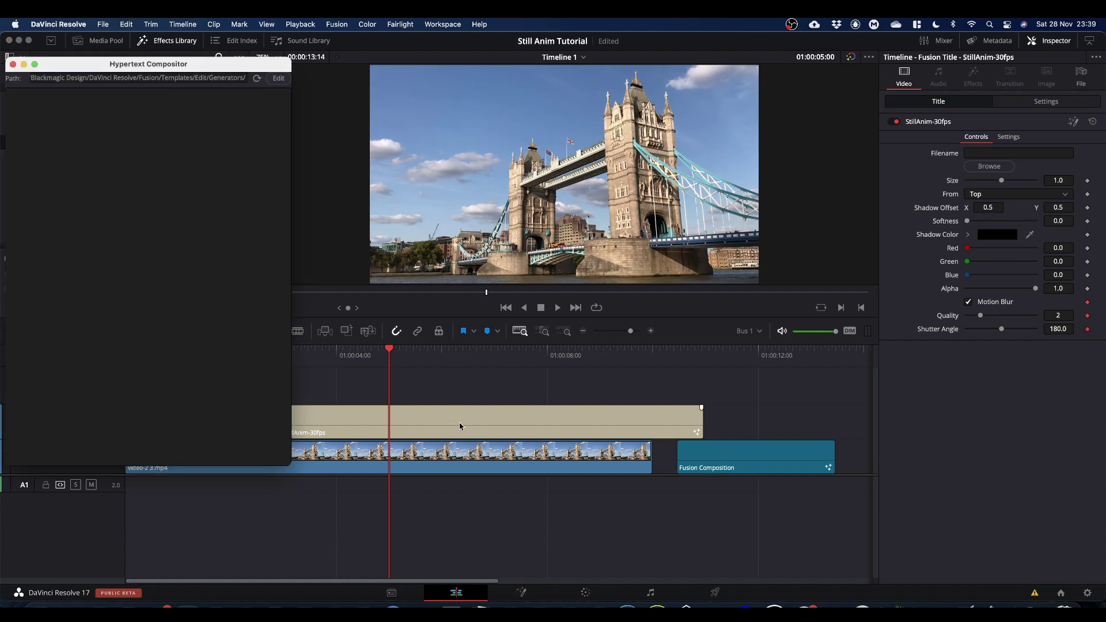
pyautogui.click(13, 64)
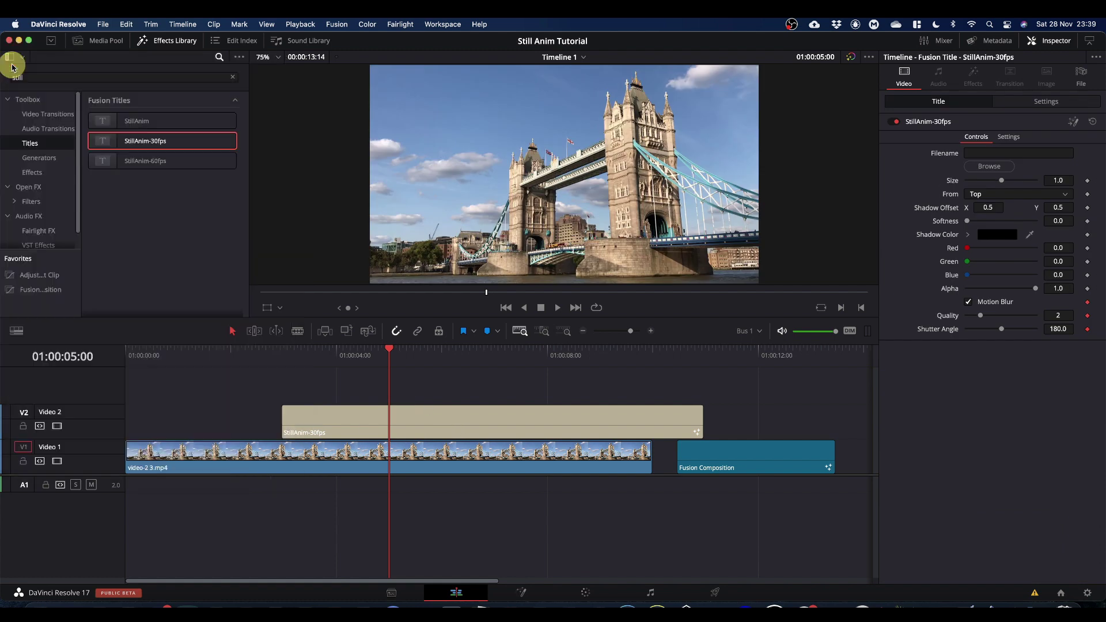
# Step: Change the StillAnim-30fps clip's duration to 5 seconds using the preset
pyautogui.rightClick(450, 418)
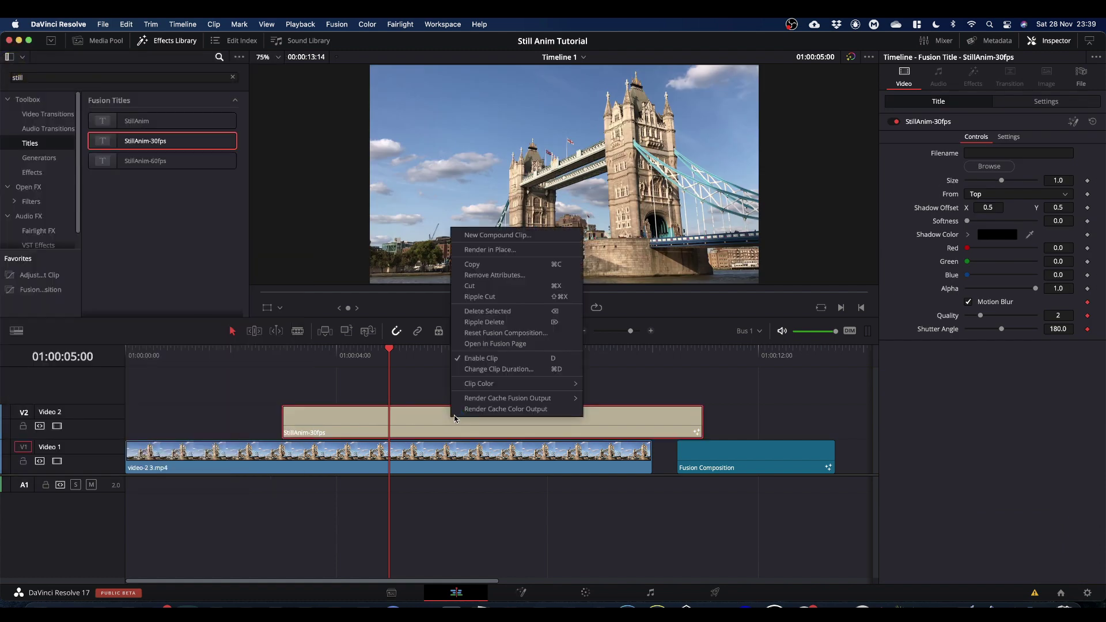
pyautogui.click(499, 369)
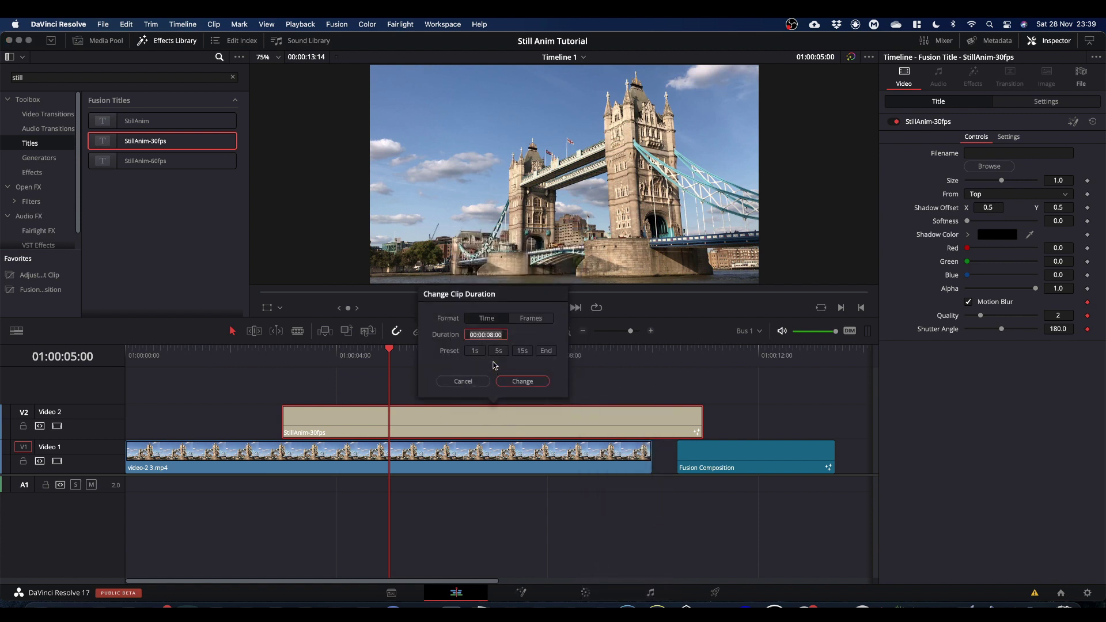
pyautogui.click(499, 352)
pyautogui.click(522, 381)
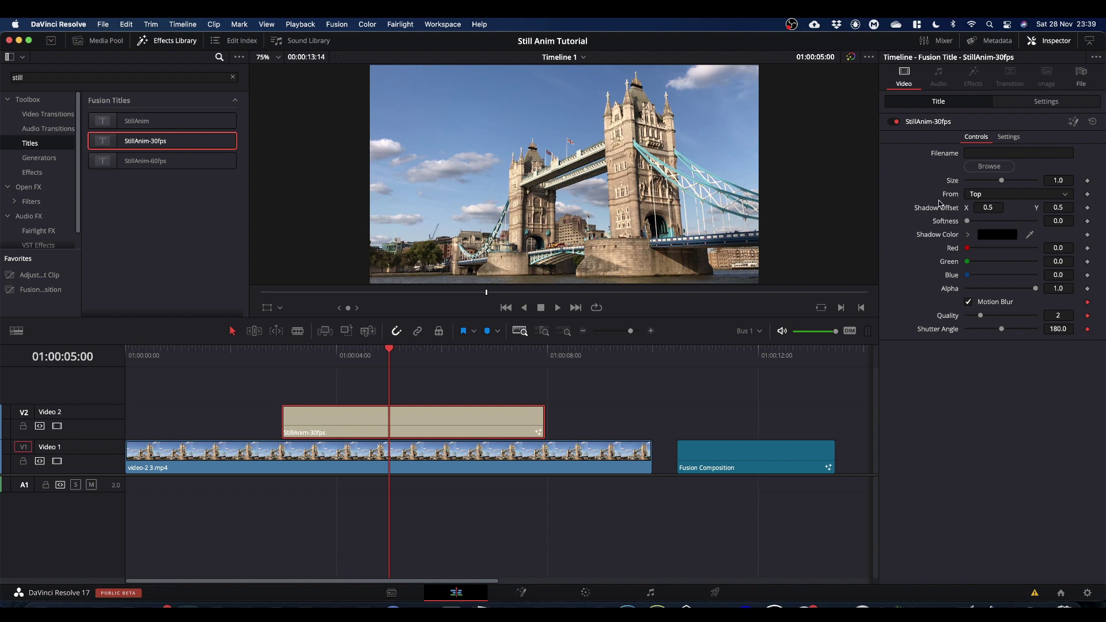
# Step: Load portrait-3163518_640.jpg from Downloads into the StillAnim-30fps title and set its Size to 2.08
pyautogui.click(998, 167)
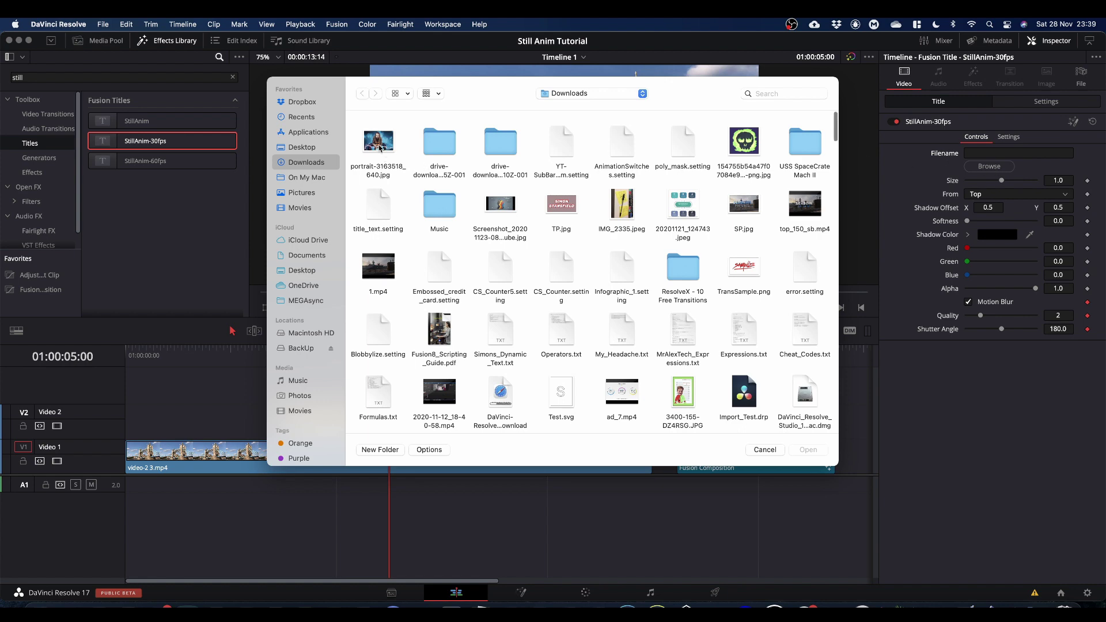
pyautogui.doubleClick(379, 144)
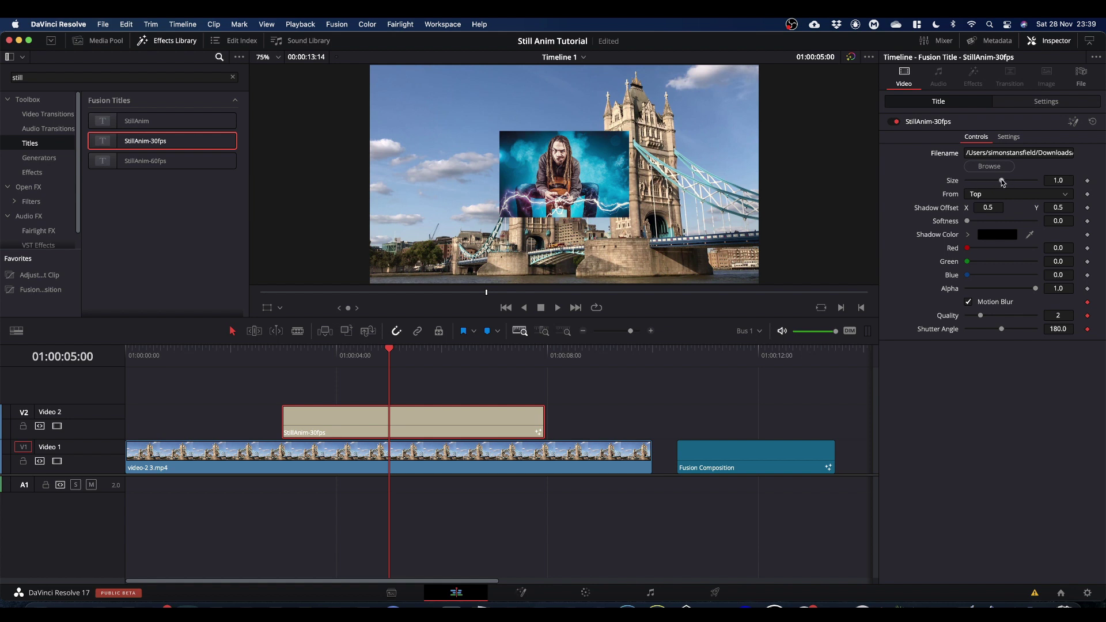
pyautogui.moveTo(1003, 182); pyautogui.dragTo(1012, 182)
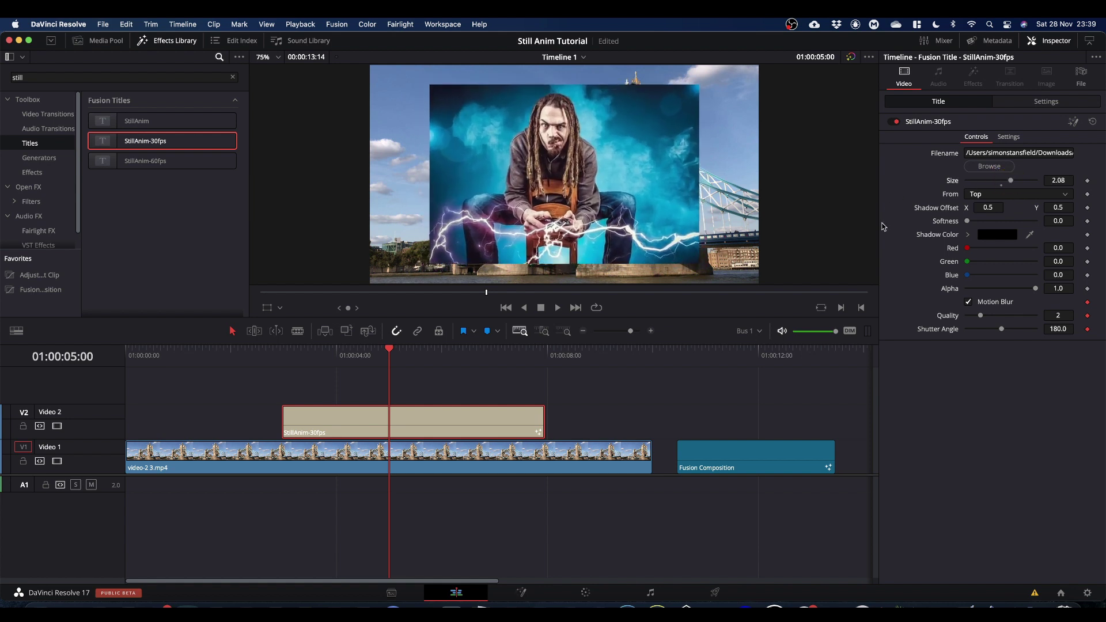
# Step: Make the image enter from Bottom, with Shadow Offset X 0.513, Y 0.477 and Softness 0.02913
pyautogui.click(982, 196)
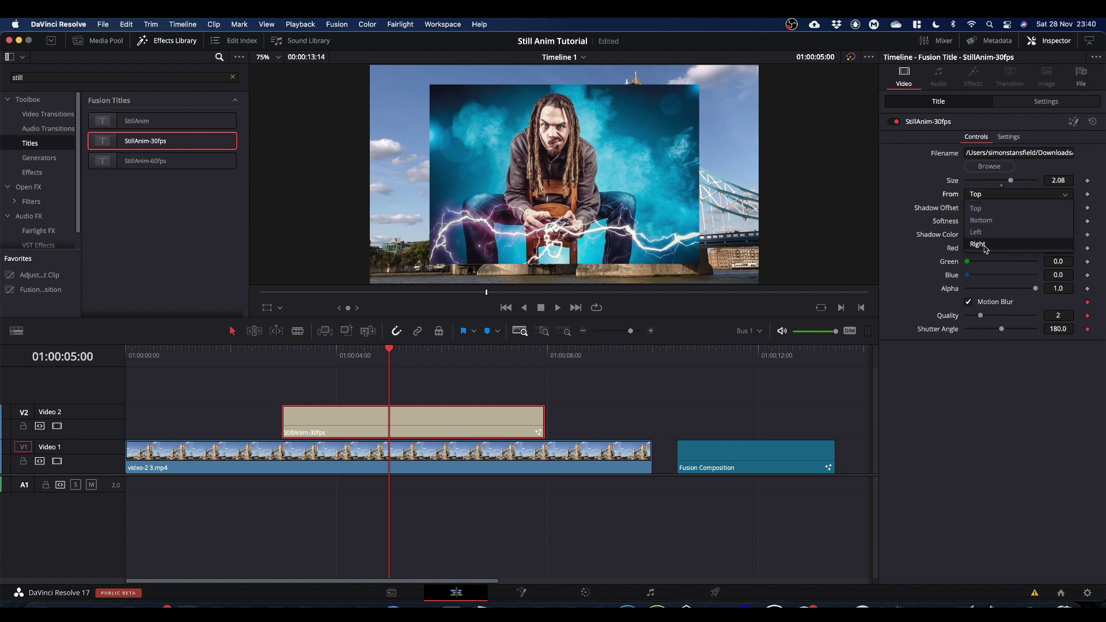
pyautogui.click(982, 222)
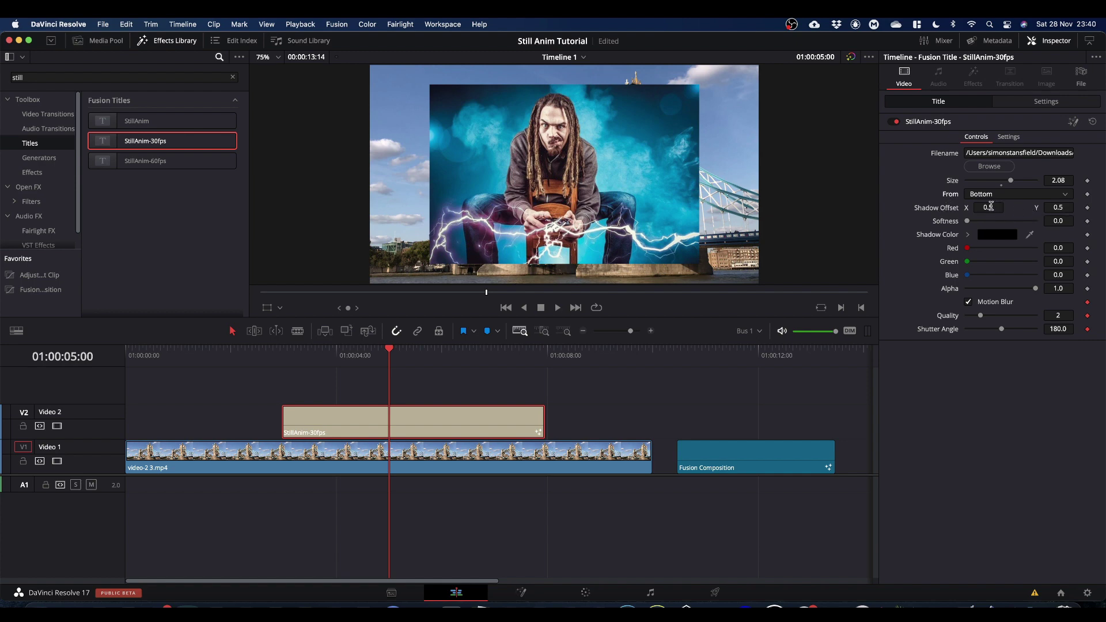
pyautogui.moveTo(991, 205); pyautogui.dragTo(1007, 221)
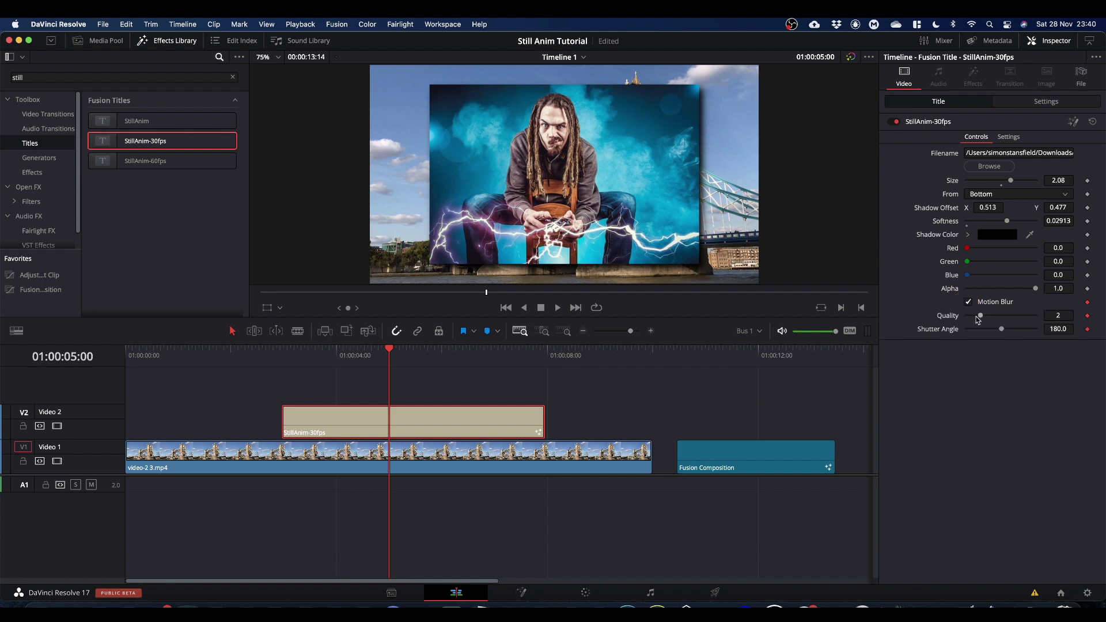
pyautogui.moveTo(980, 317)
pyautogui.mouseDown()
pyautogui.moveTo(1009, 320)
pyautogui.moveTo(979, 323)
pyautogui.mouseUp()
# Step: Play the StillAnim-30fps clip from its start to check the image animation, and return the playhead to just before it
pyautogui.moveTo(389, 352); pyautogui.dragTo(281, 361)
pyautogui.press('space')
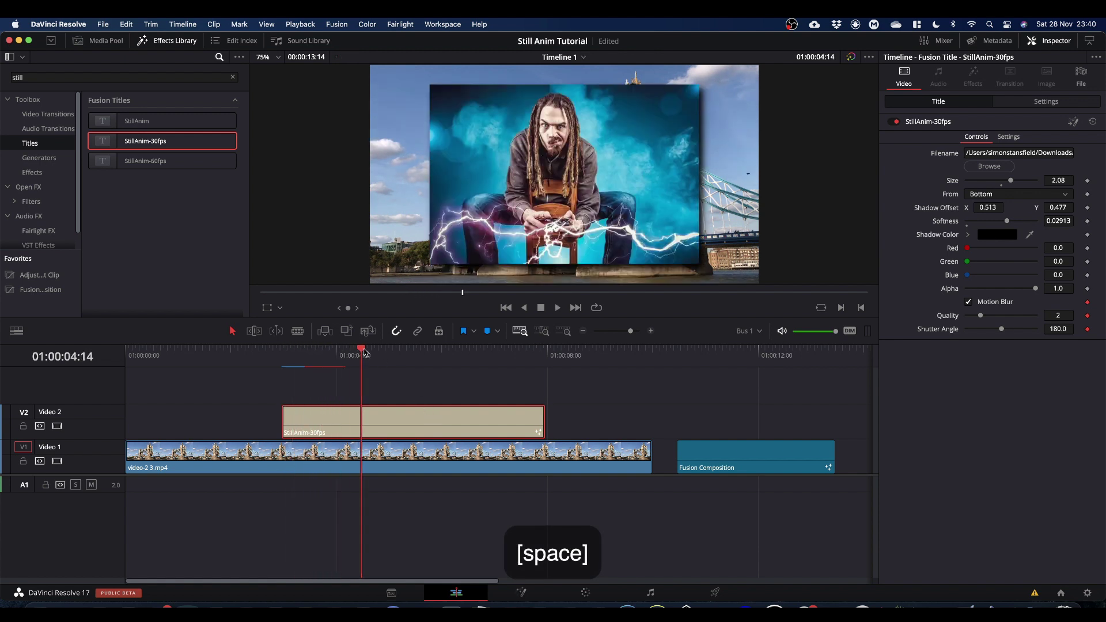
pyautogui.moveTo(364, 352); pyautogui.dragTo(282, 349)
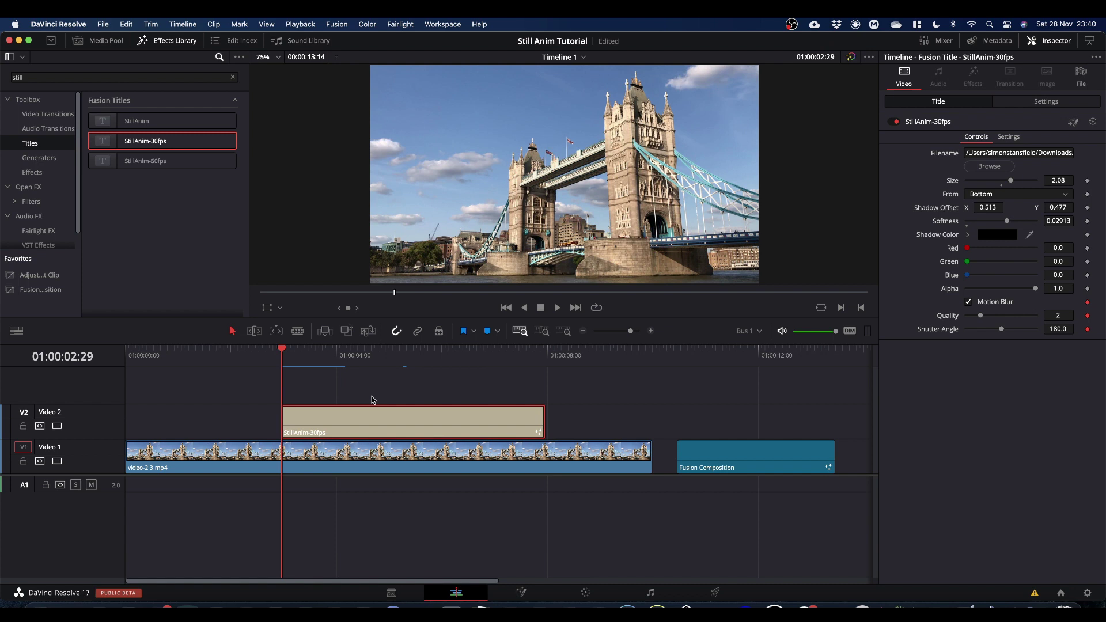
pyautogui.press('space')
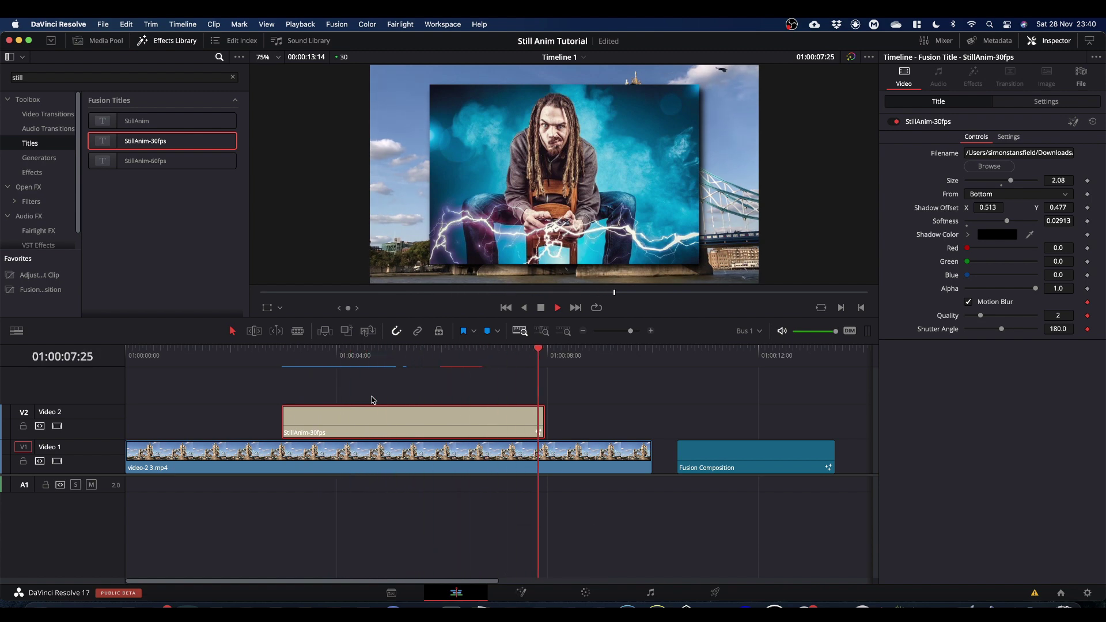
pyautogui.press('space')
pyautogui.click(269, 353)
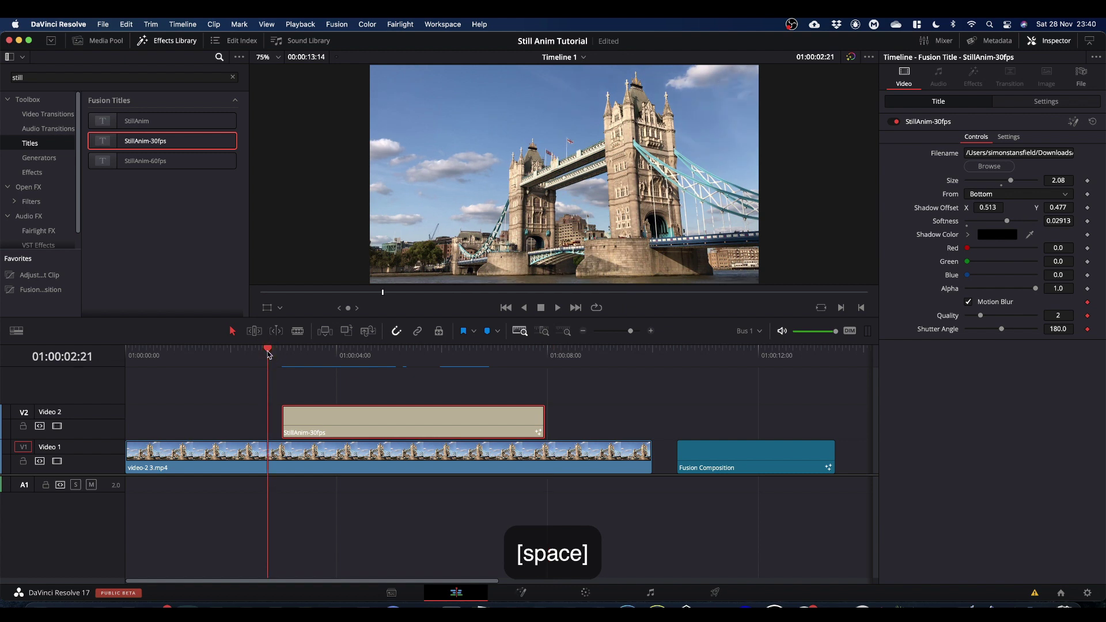
# Step: Set the playback Render Cache mode to Smart
pyautogui.click(301, 25)
pyautogui.moveTo(312, 90)
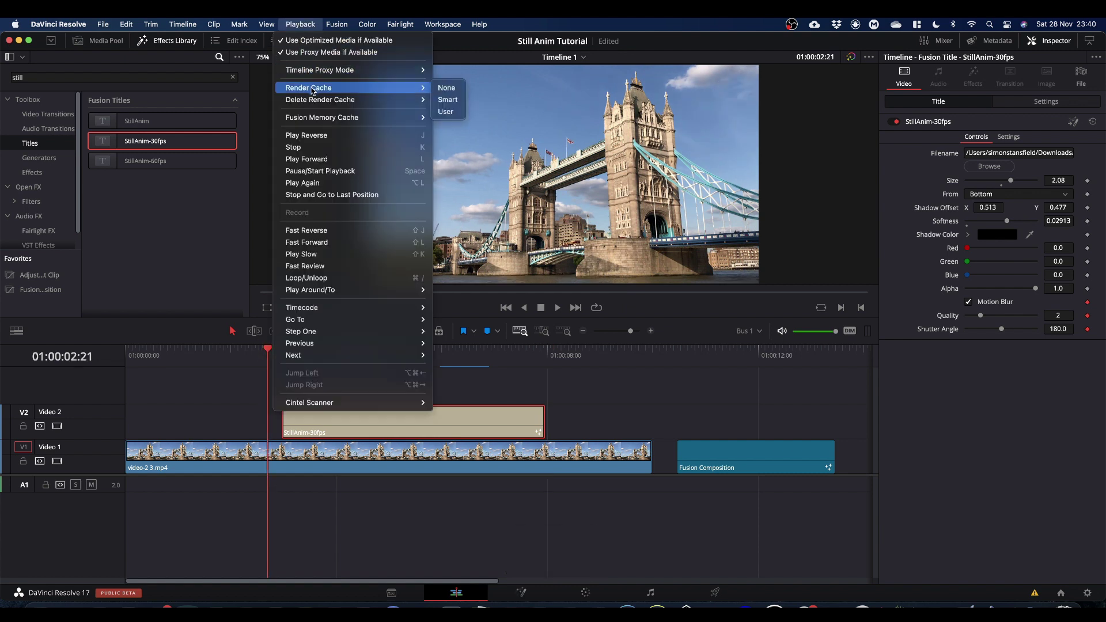
pyautogui.click(453, 100)
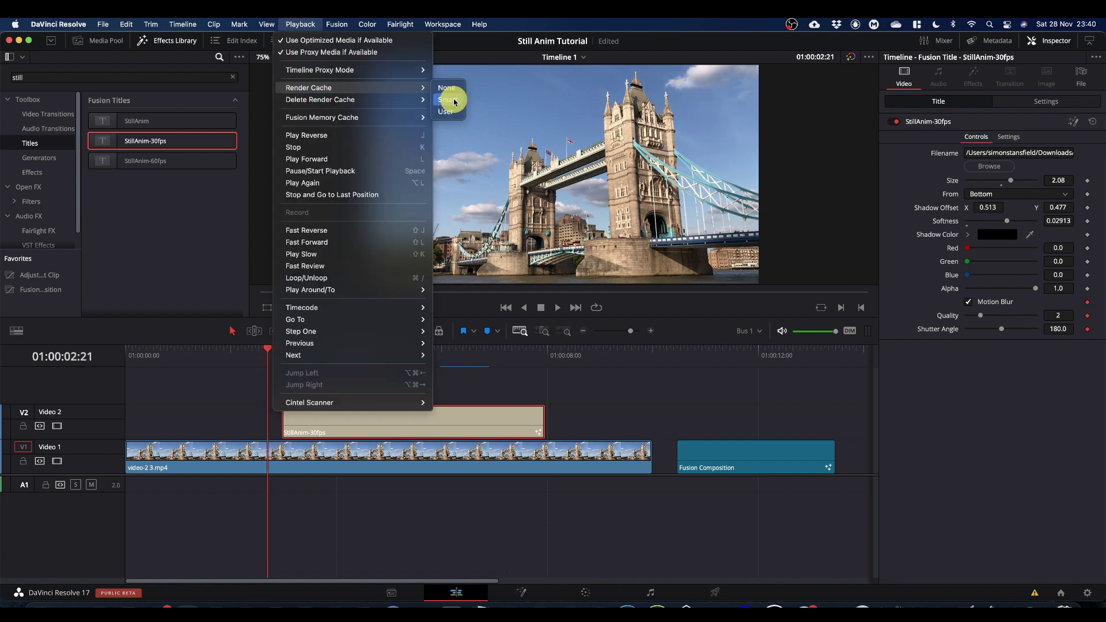
# Step: Preview the StillAnim-30fps animation with the cache mode set, and move the playhead back ahead of the clip
pyautogui.press('space')
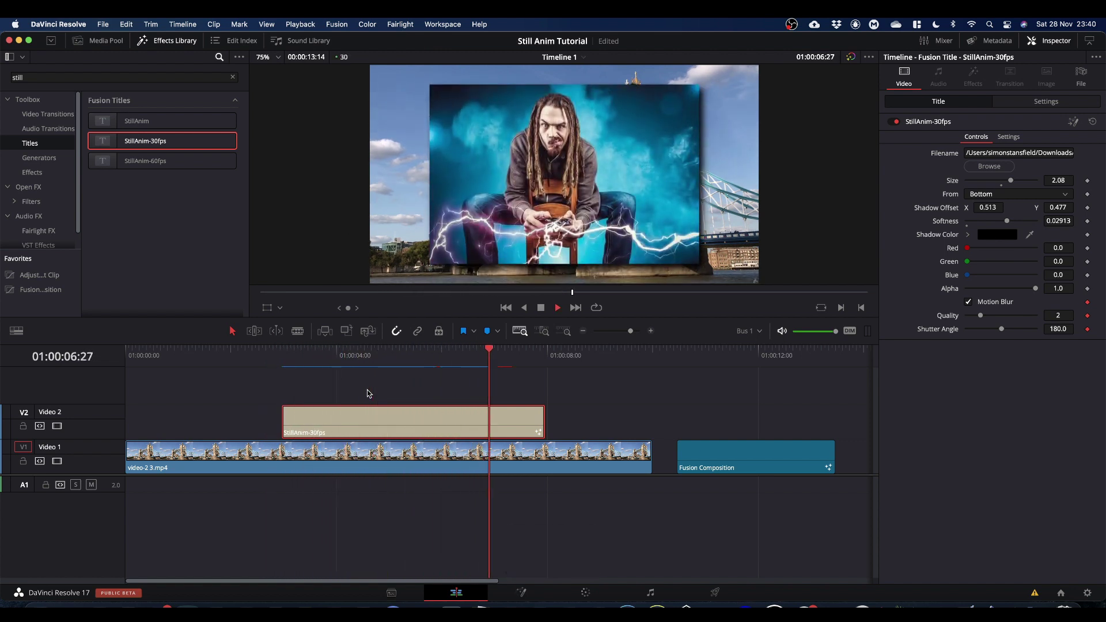
pyautogui.press('space')
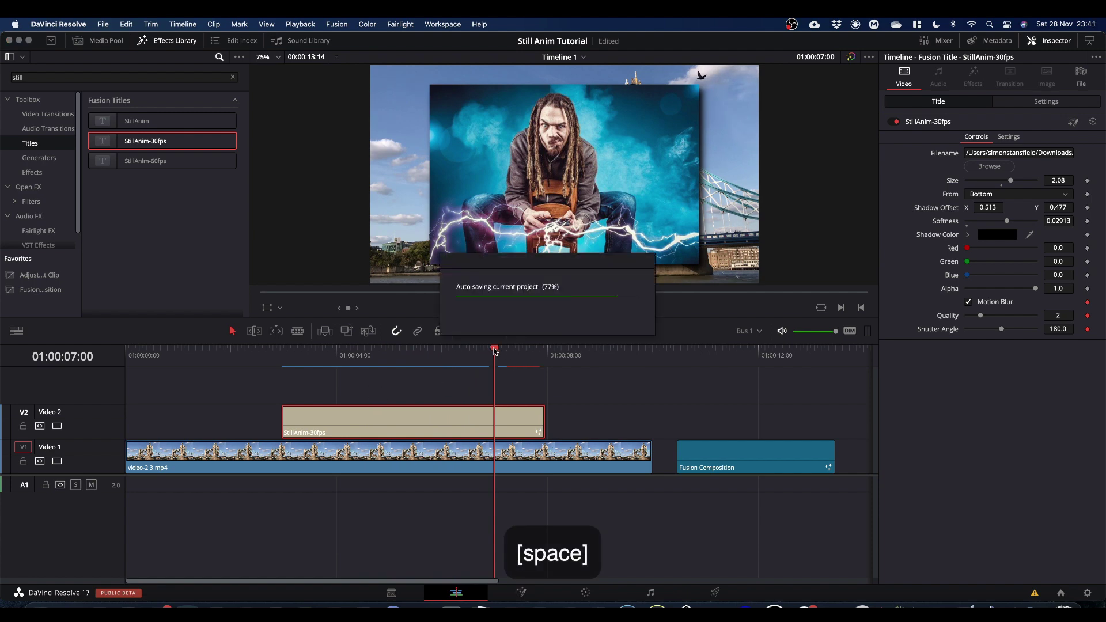
pyautogui.moveTo(495, 350); pyautogui.dragTo(247, 358)
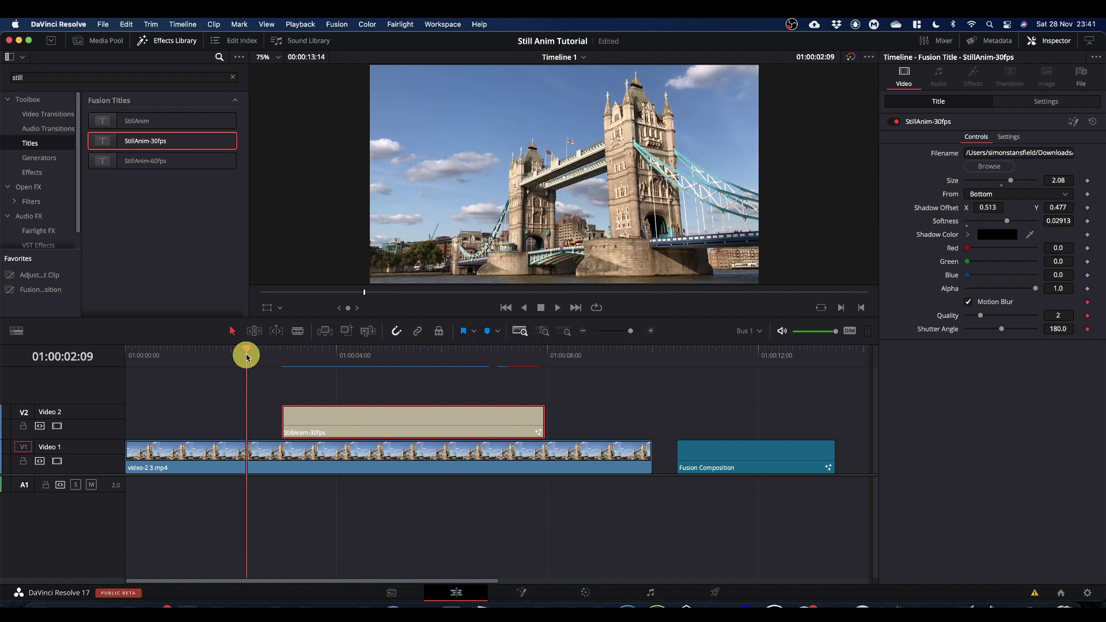
# Step: Play through the StillAnim-30fps clip twice so Smart caching can process it, and return the playhead to just before the clip
pyautogui.press('space')
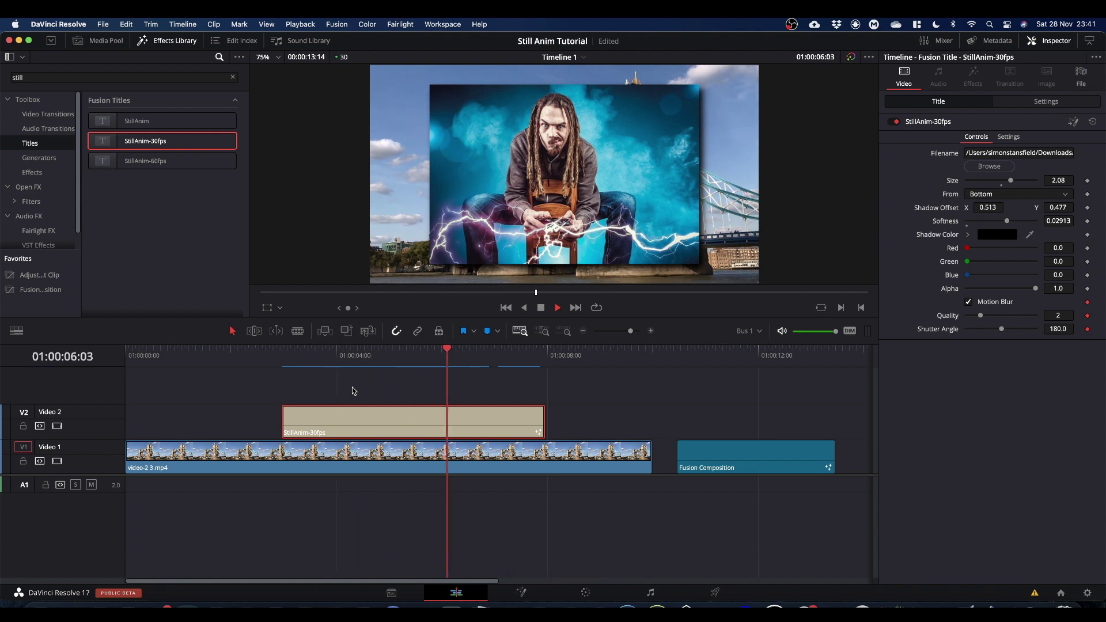
pyautogui.press('space')
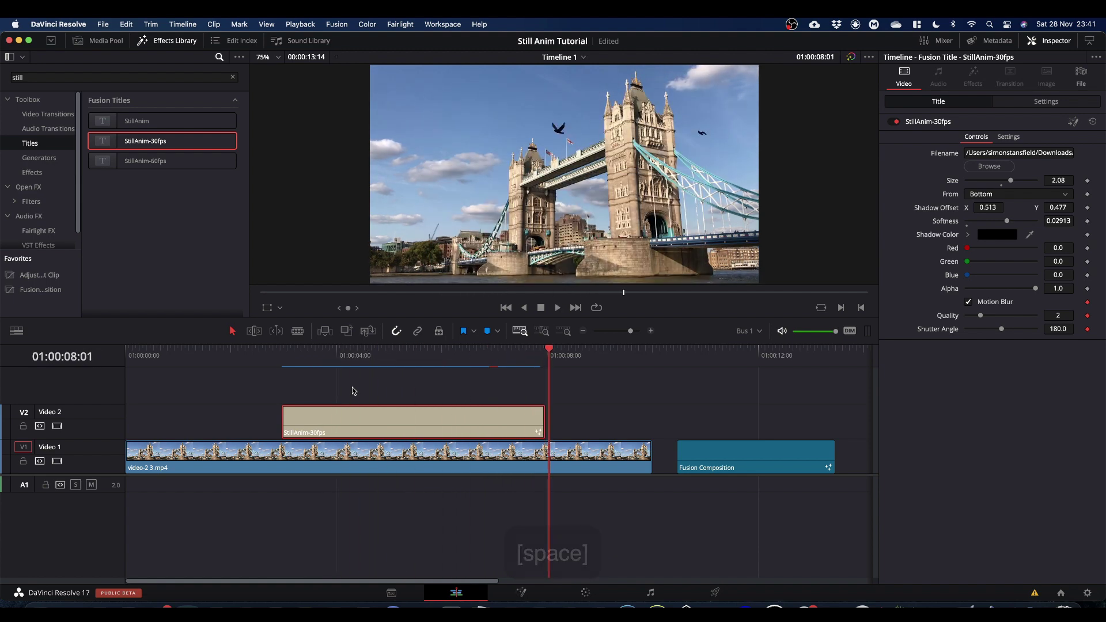
pyautogui.moveTo(548, 351); pyautogui.dragTo(282, 382)
pyautogui.press('space')
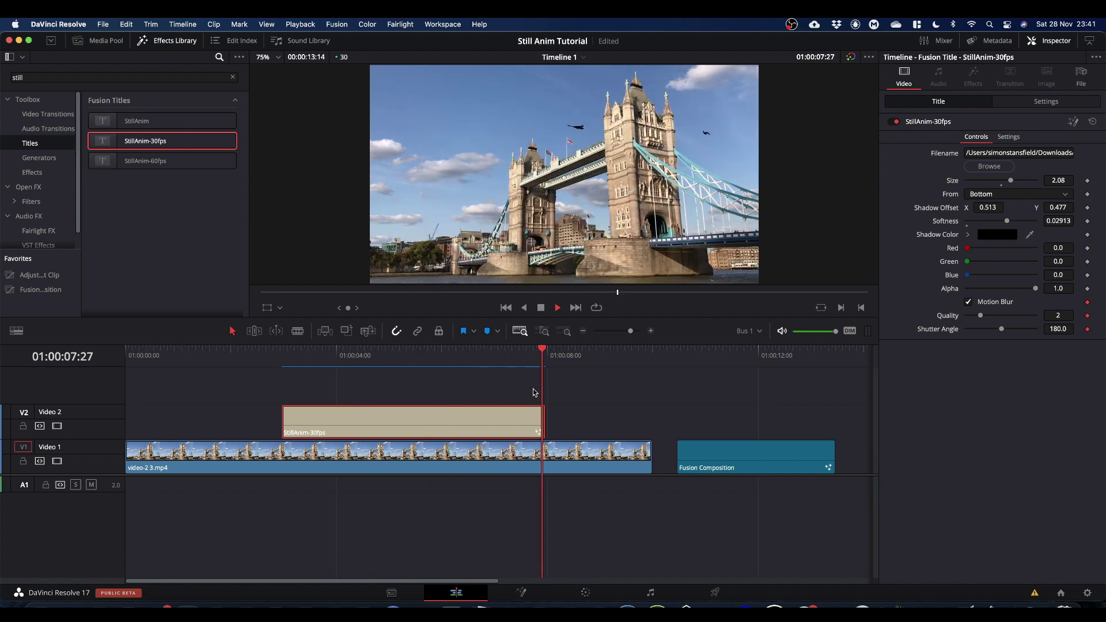
pyautogui.press('space')
pyautogui.moveTo(254, 384)
pyautogui.mouseDown()
pyautogui.moveTo(293, 388)
pyautogui.moveTo(268, 391)
pyautogui.mouseUp()
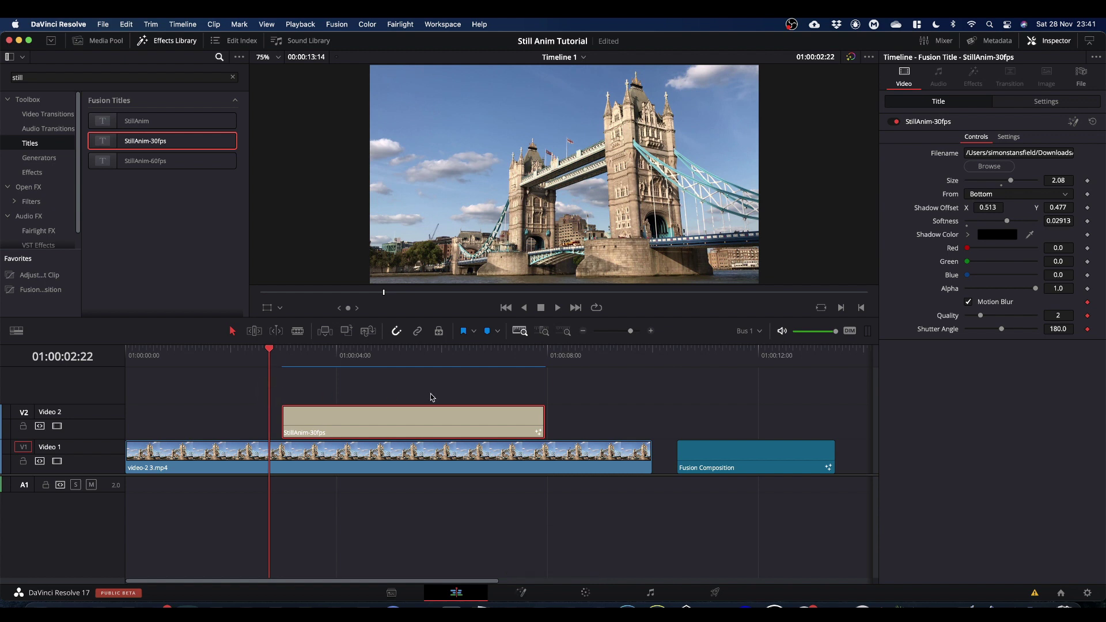
# Step: Replay the cached StillAnim-30fps clip several times to check smooth entry and exit, and park the playhead near the timeline's start
pyautogui.press('space')
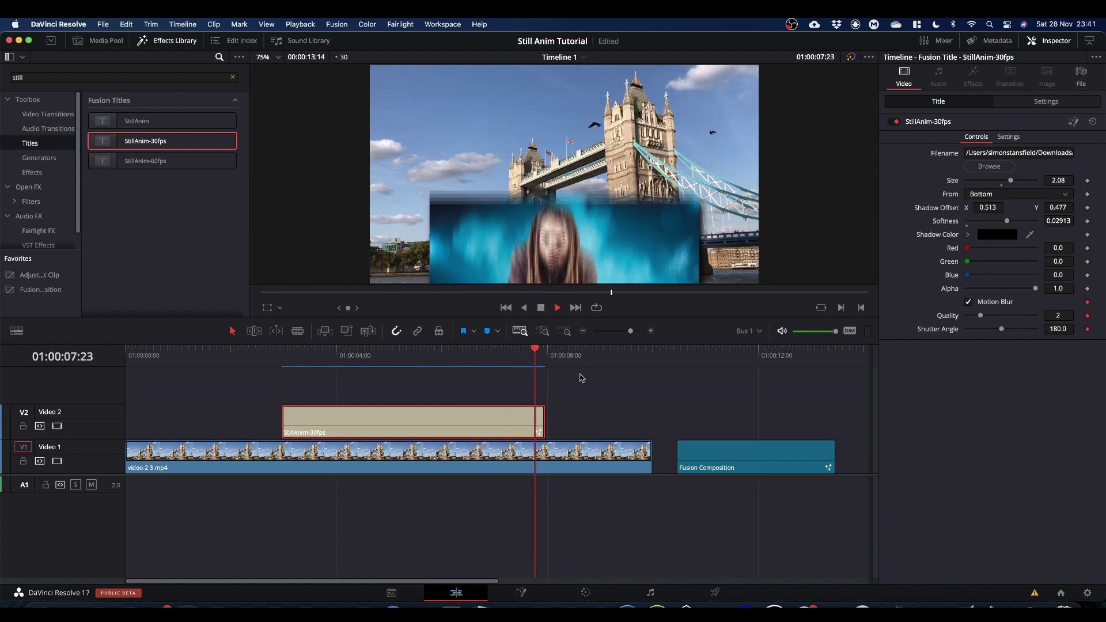
pyautogui.press('space')
pyautogui.moveTo(571, 352); pyautogui.dragTo(267, 383)
pyautogui.press('space')
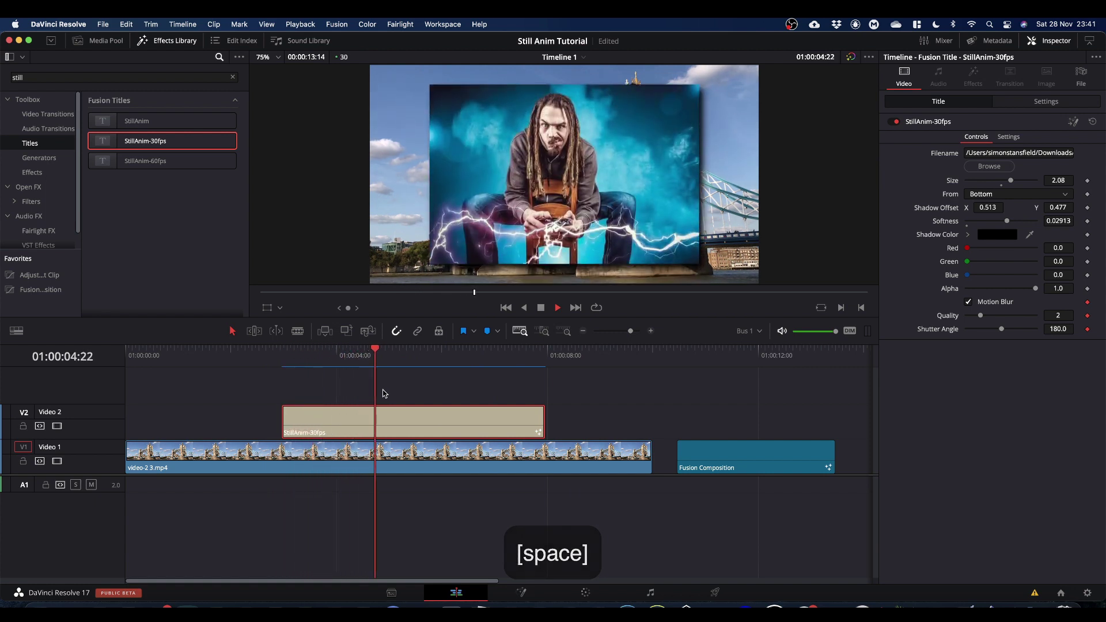
pyautogui.press('space')
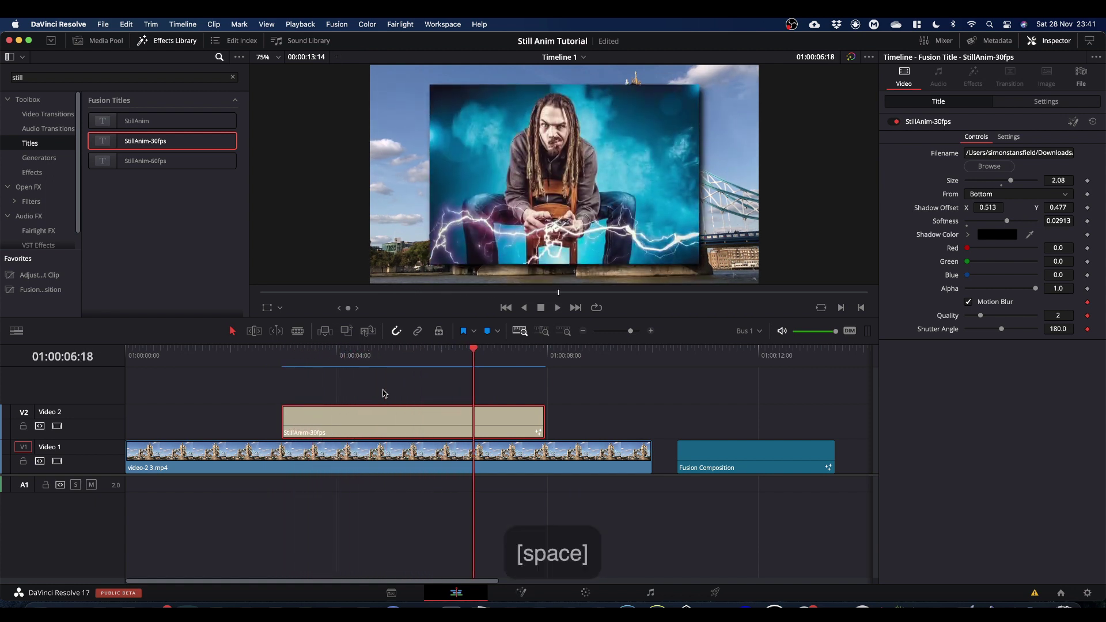
pyautogui.moveTo(473, 350); pyautogui.dragTo(284, 363)
pyautogui.press('space')
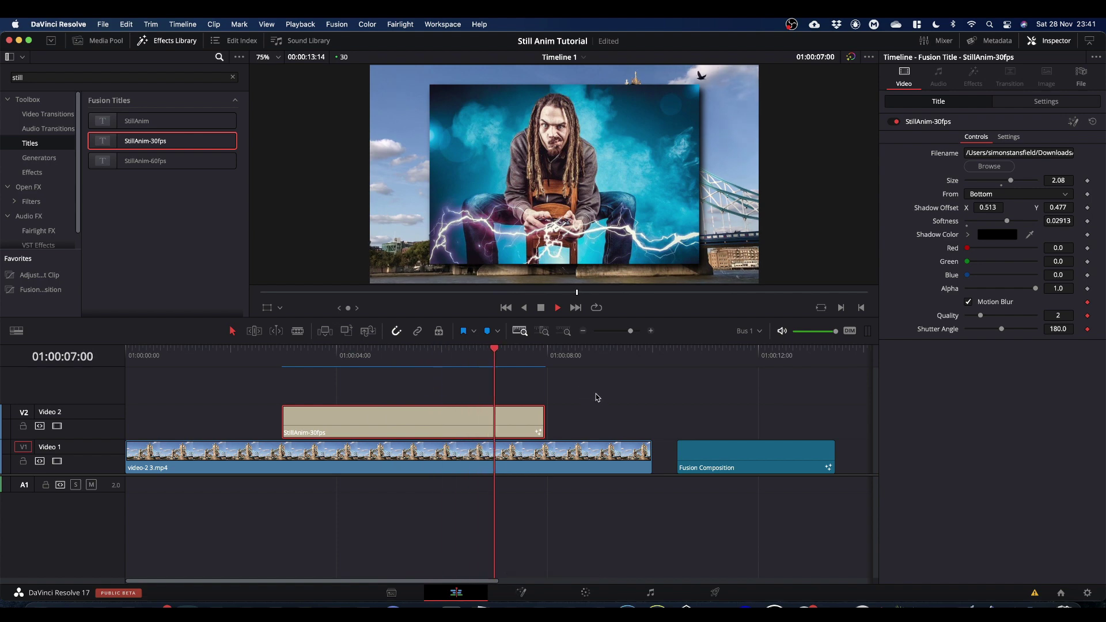
pyautogui.press('space')
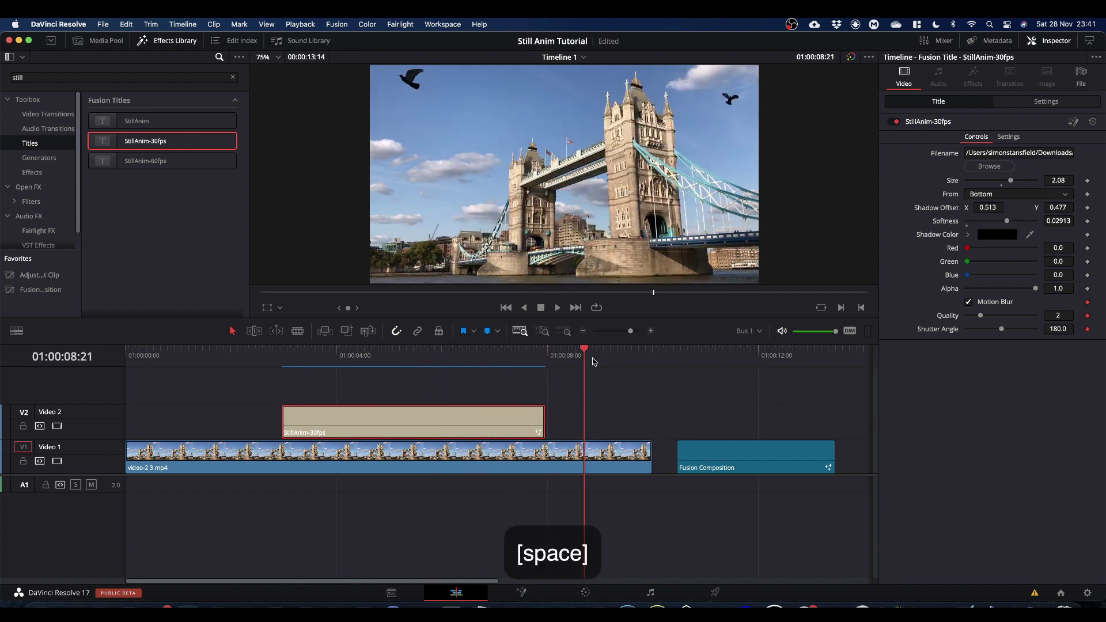
pyautogui.moveTo(584, 351); pyautogui.dragTo(160, 423)
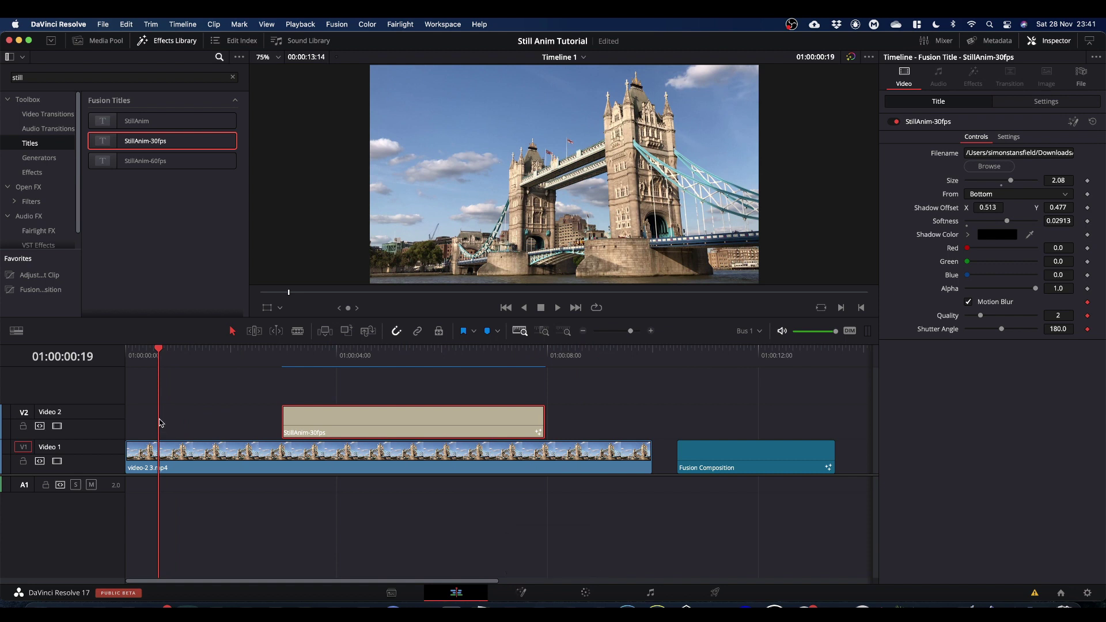